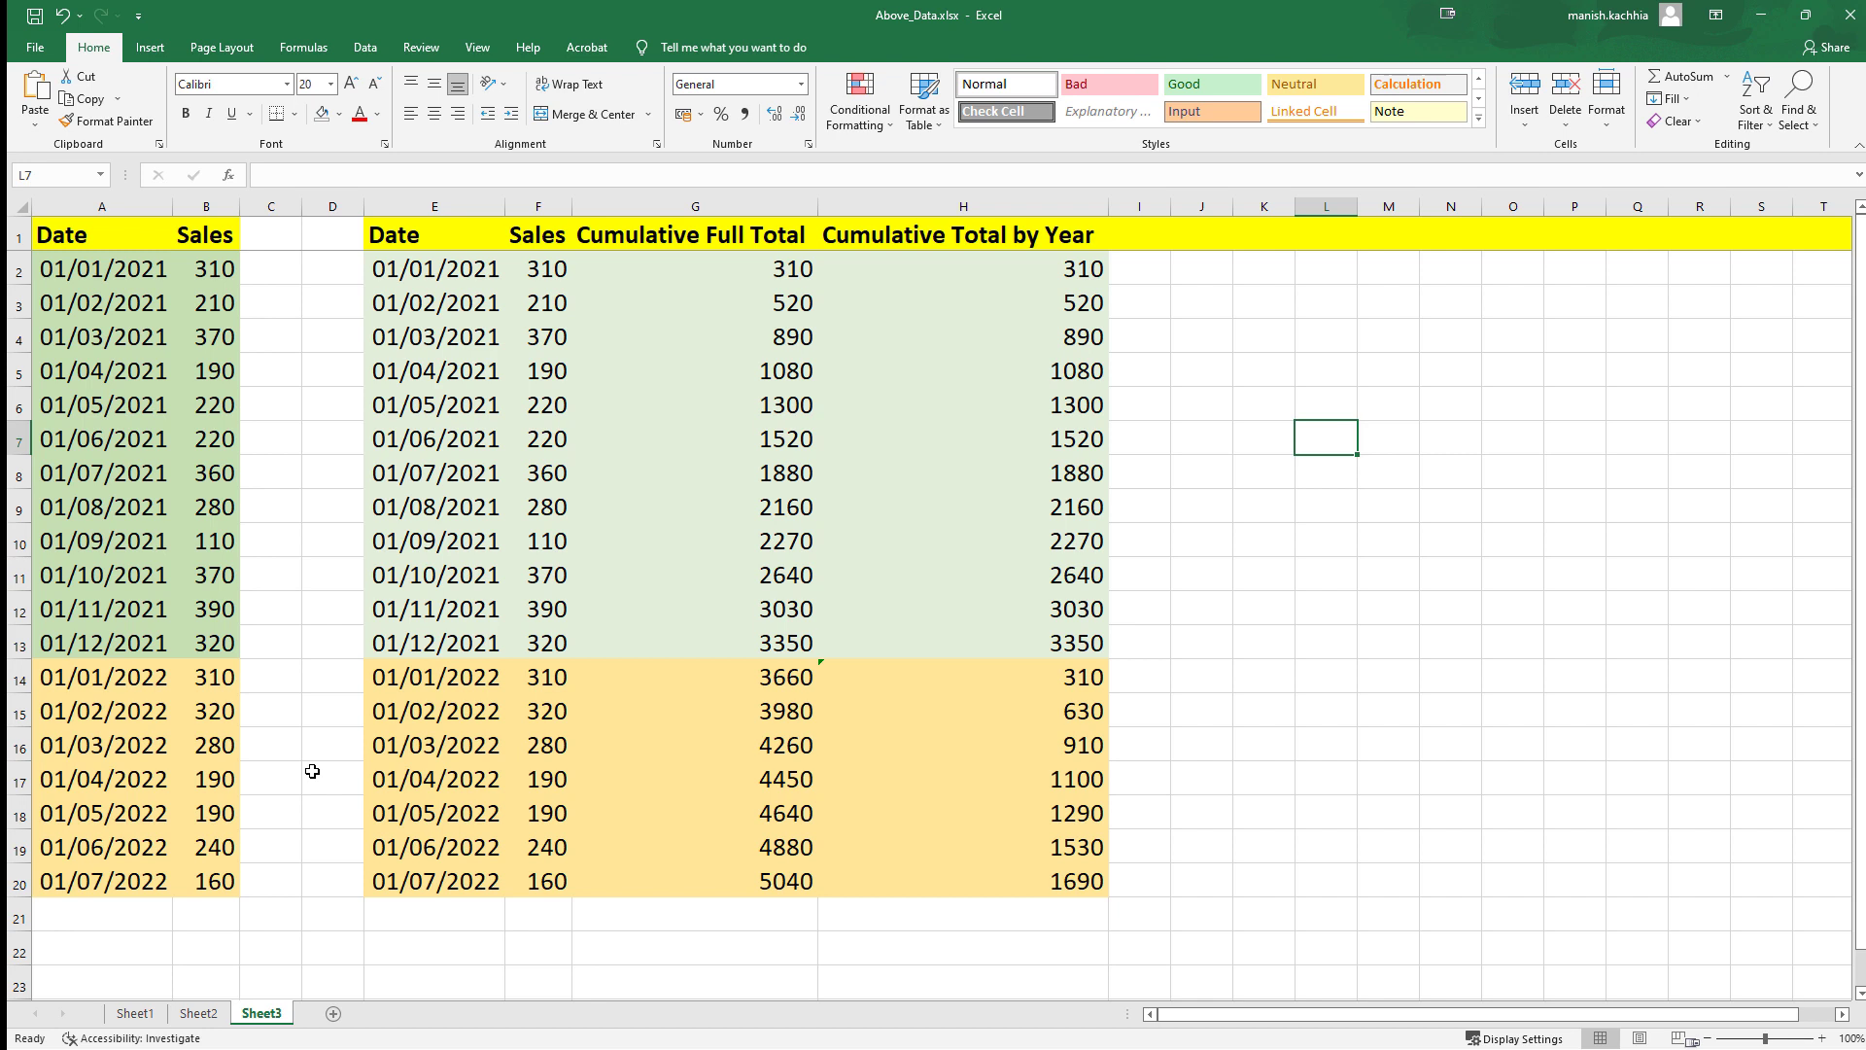
- Examine the Date and Sales source data and compare Sales with the Cumulative Full Total column on Sheet3
click(97, 235)
key(ctrl+a)
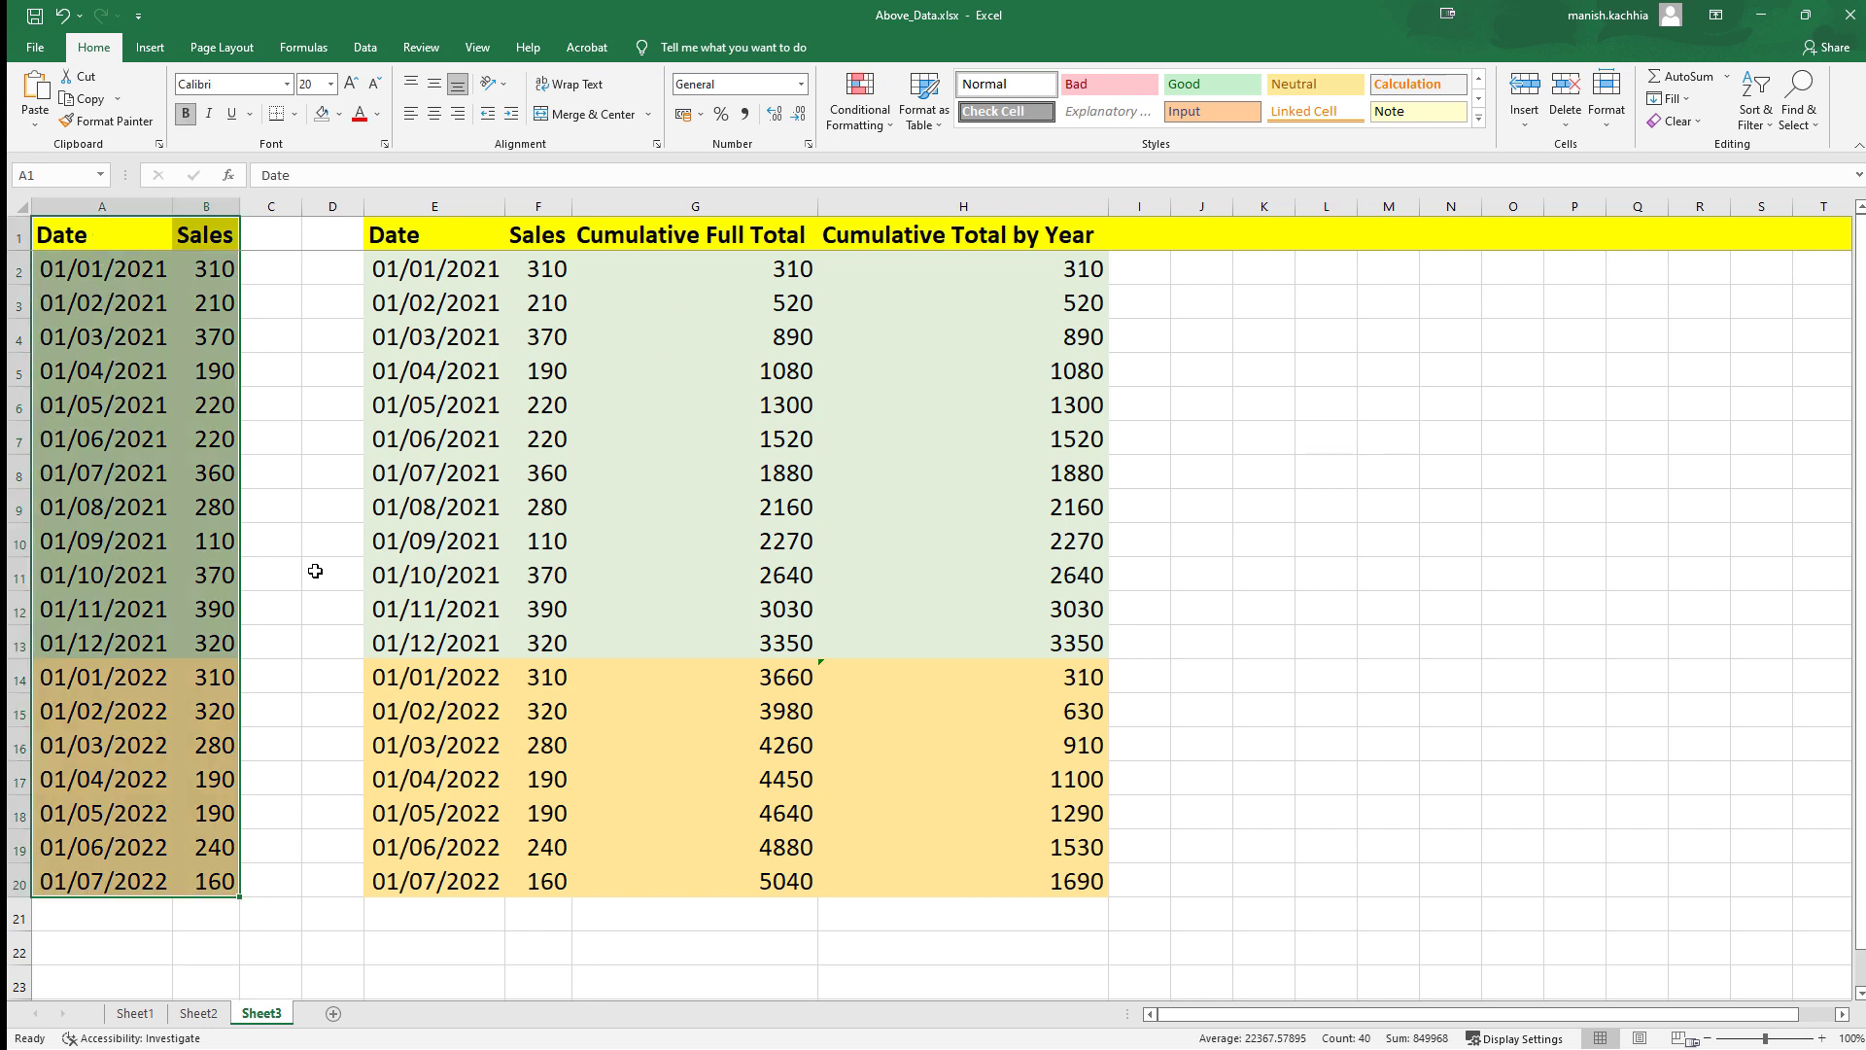
click(73, 242)
click(199, 235)
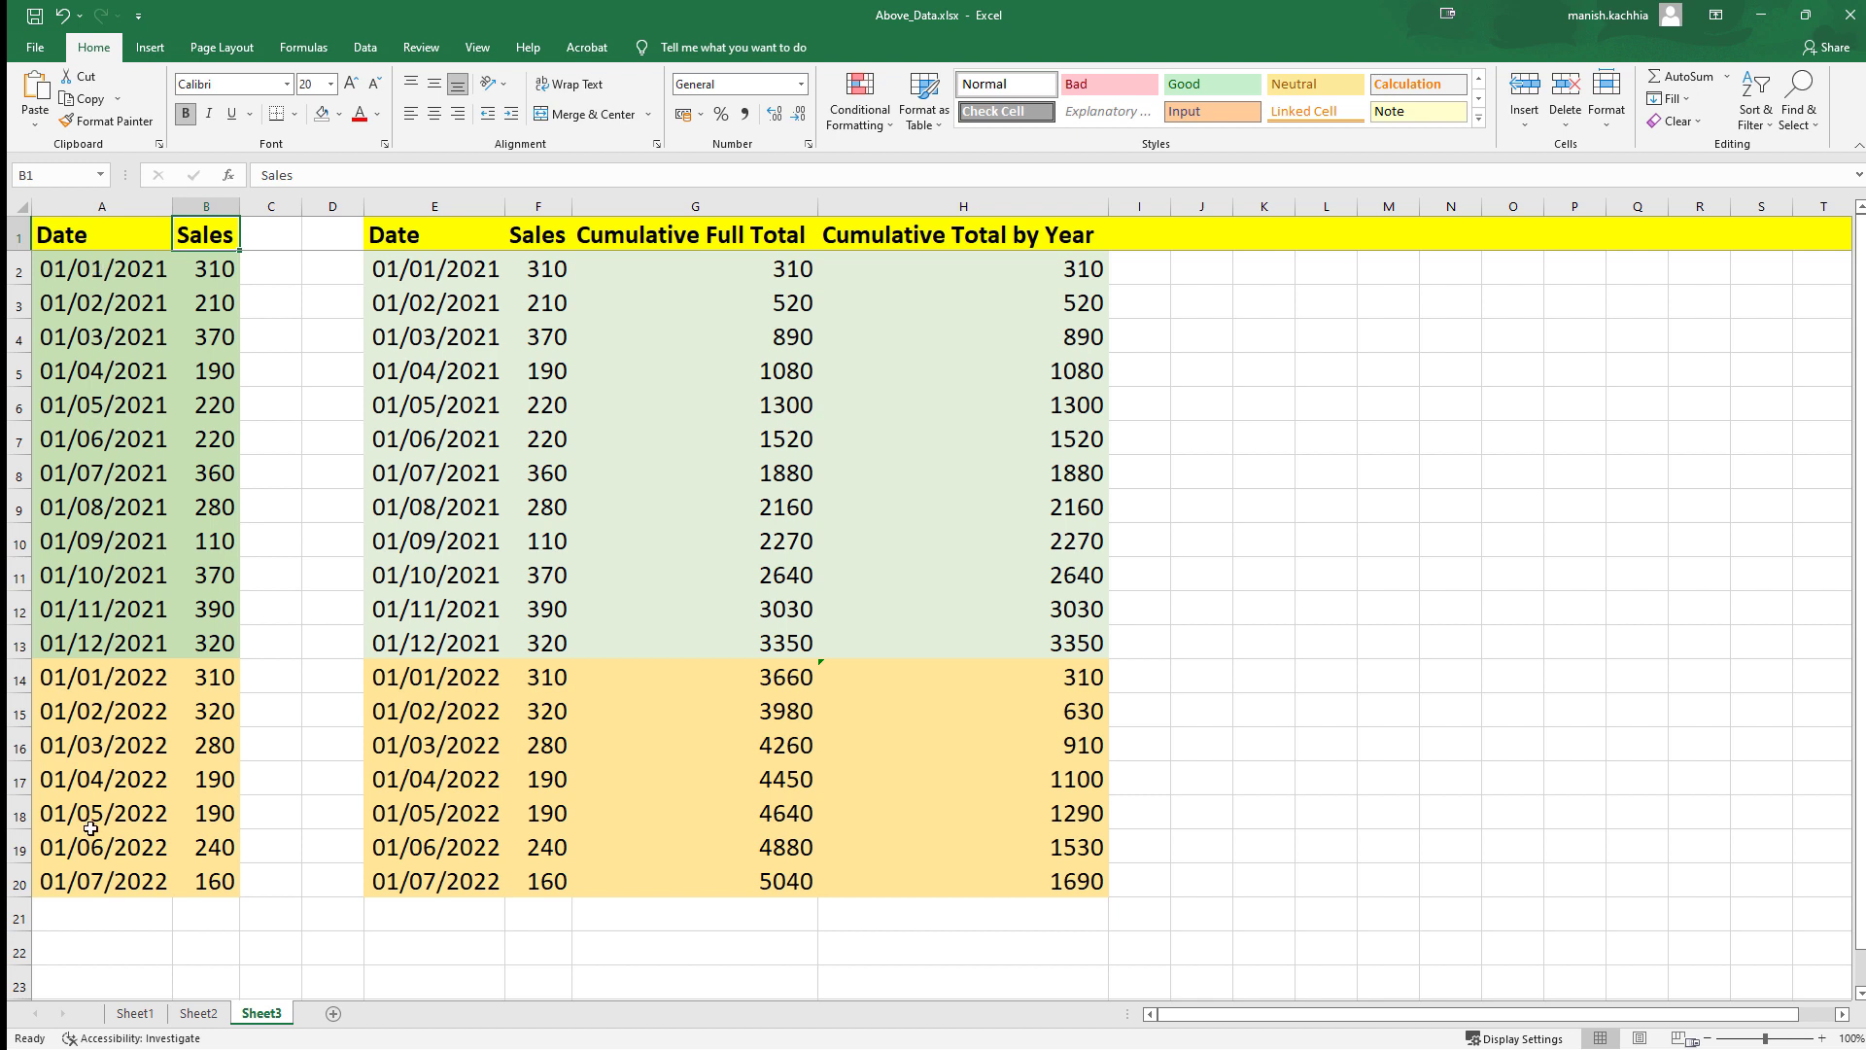
click(100, 873)
drag(432, 243, 978, 874)
click(1076, 514)
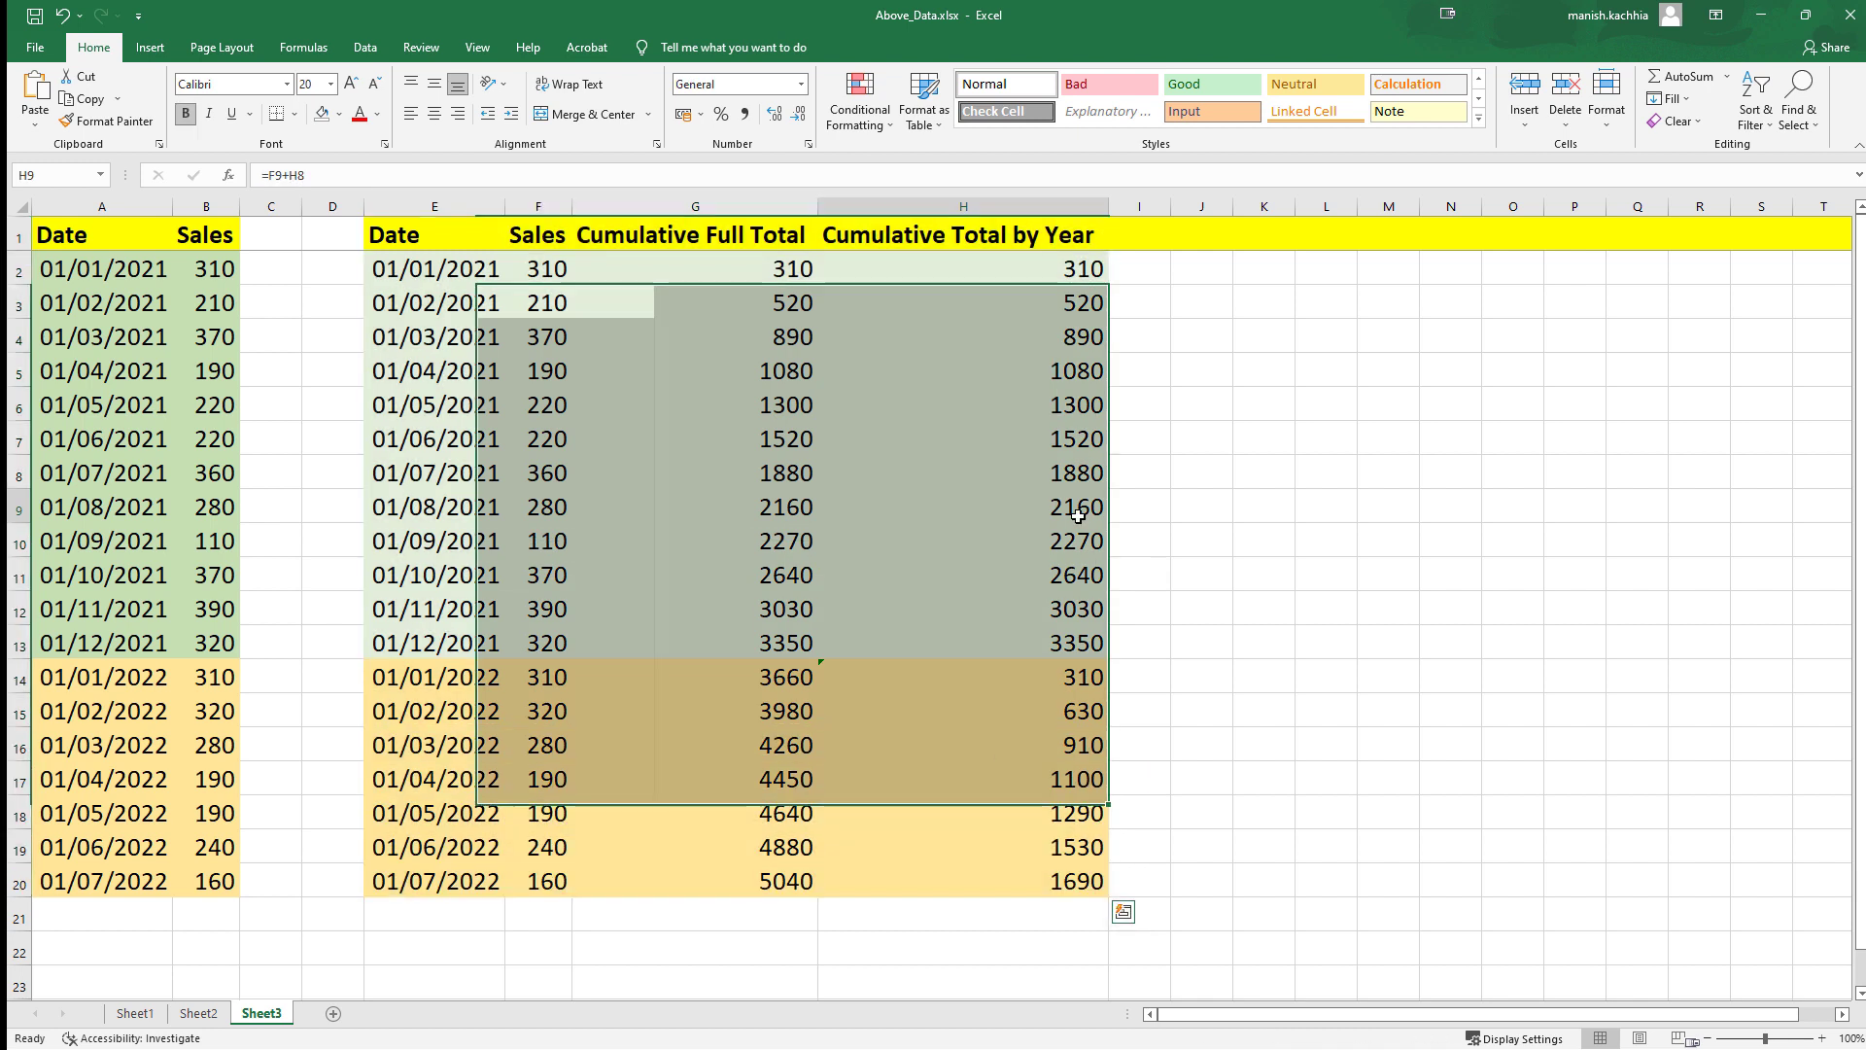
click(691, 224)
click(695, 272)
drag(222, 274, 222, 880)
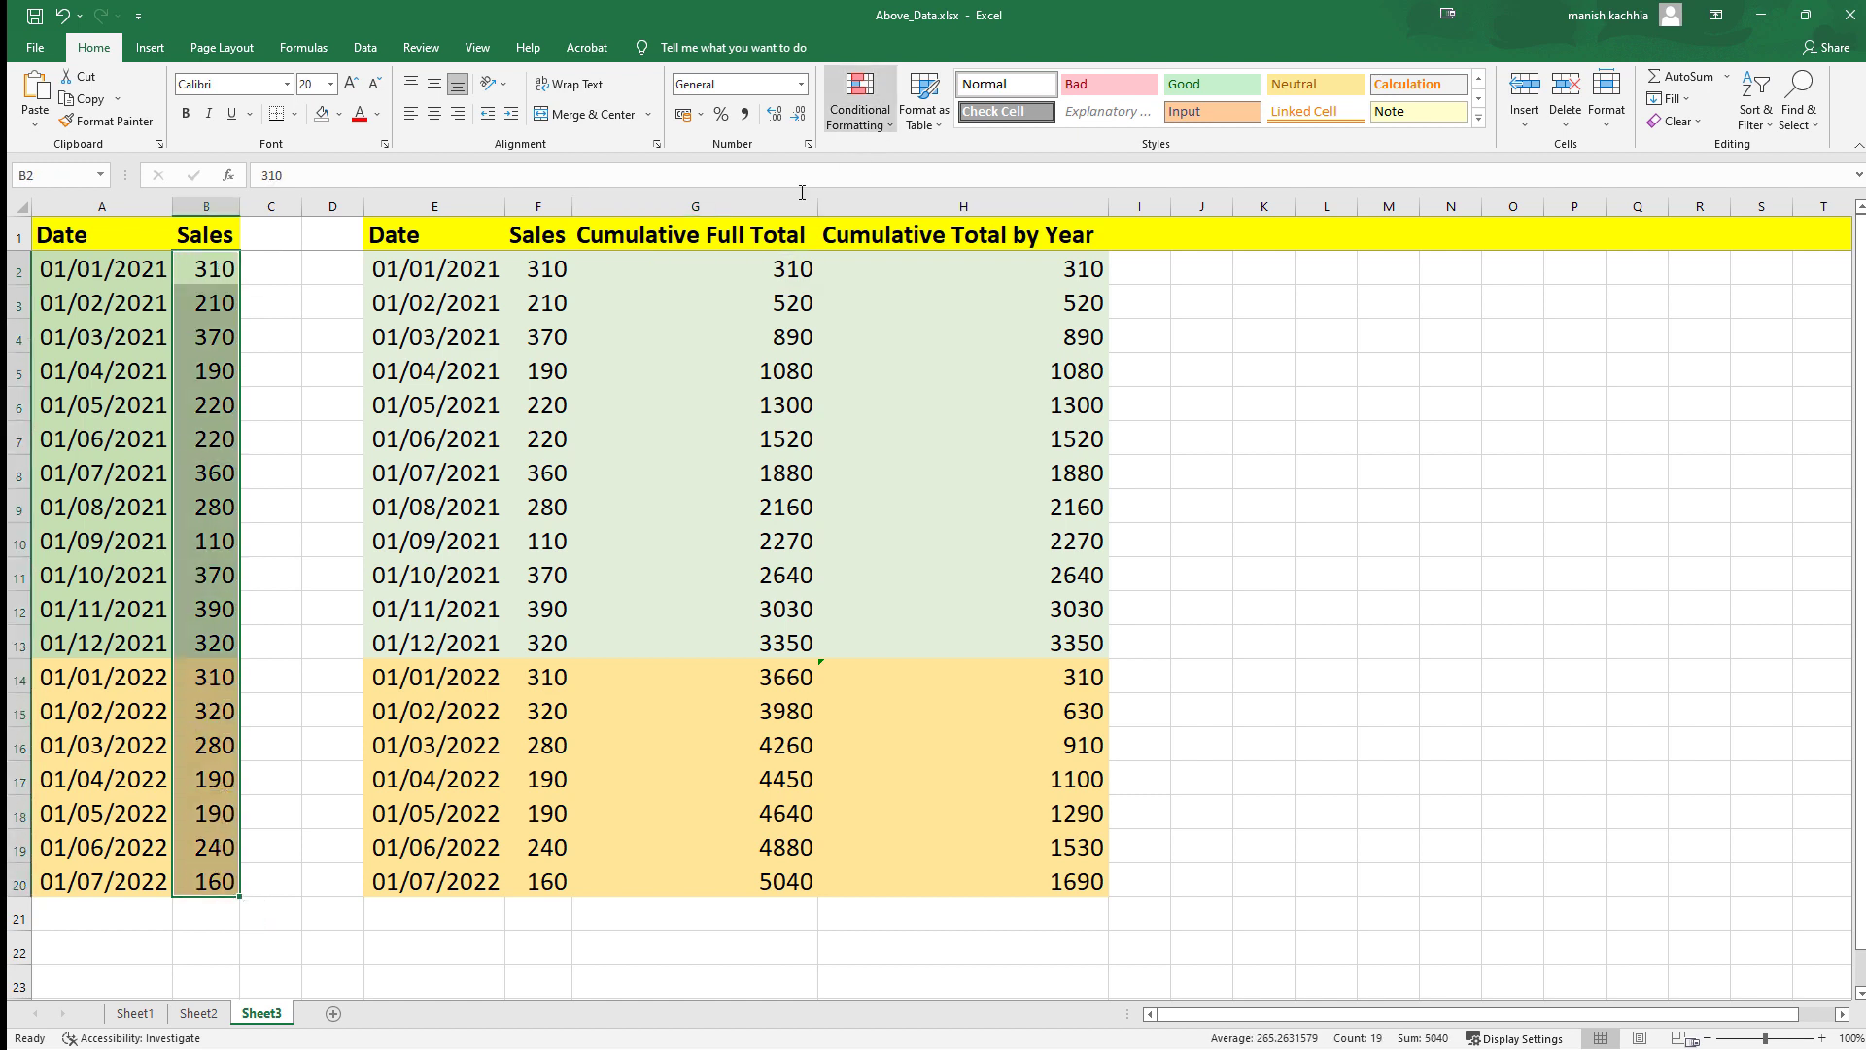
drag(762, 277, 741, 879)
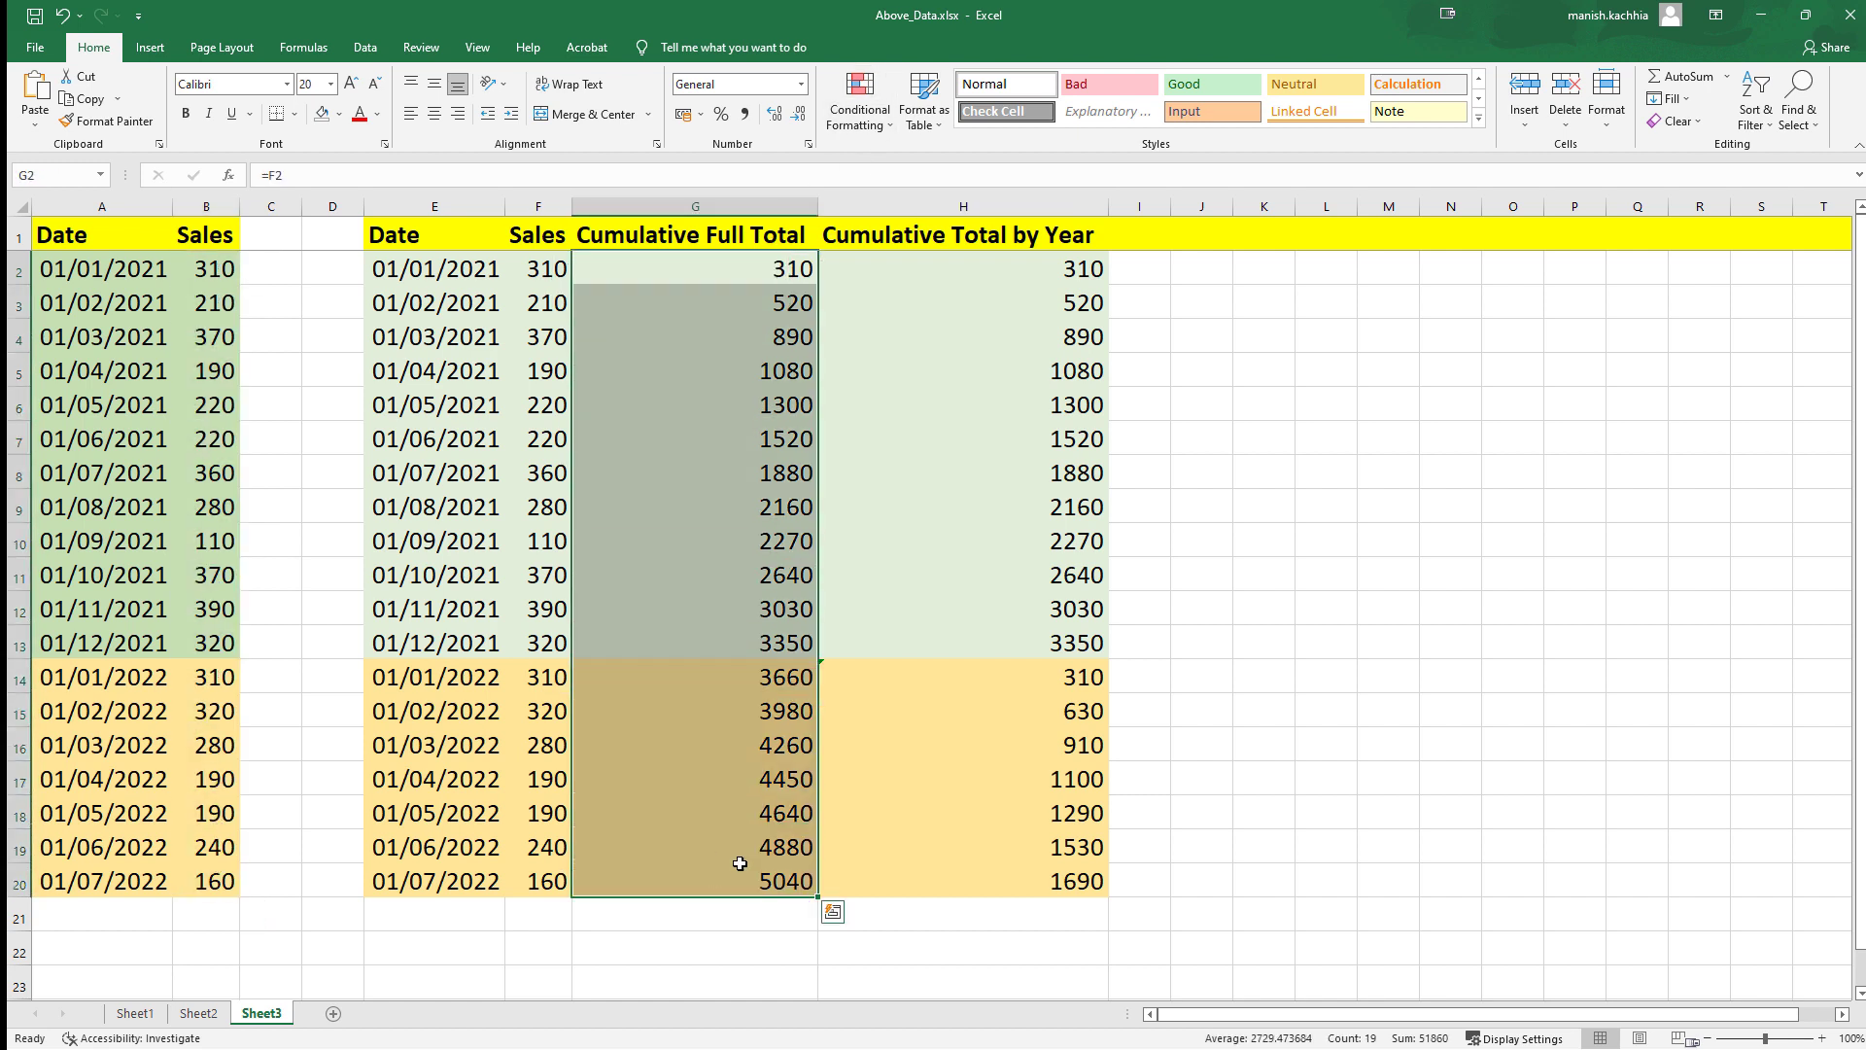
- Examine how the Cumulative Total by Year column accumulates across the 2021 rows and the 2022 rows
click(1092, 409)
click(1036, 274)
drag(1036, 274, 1036, 674)
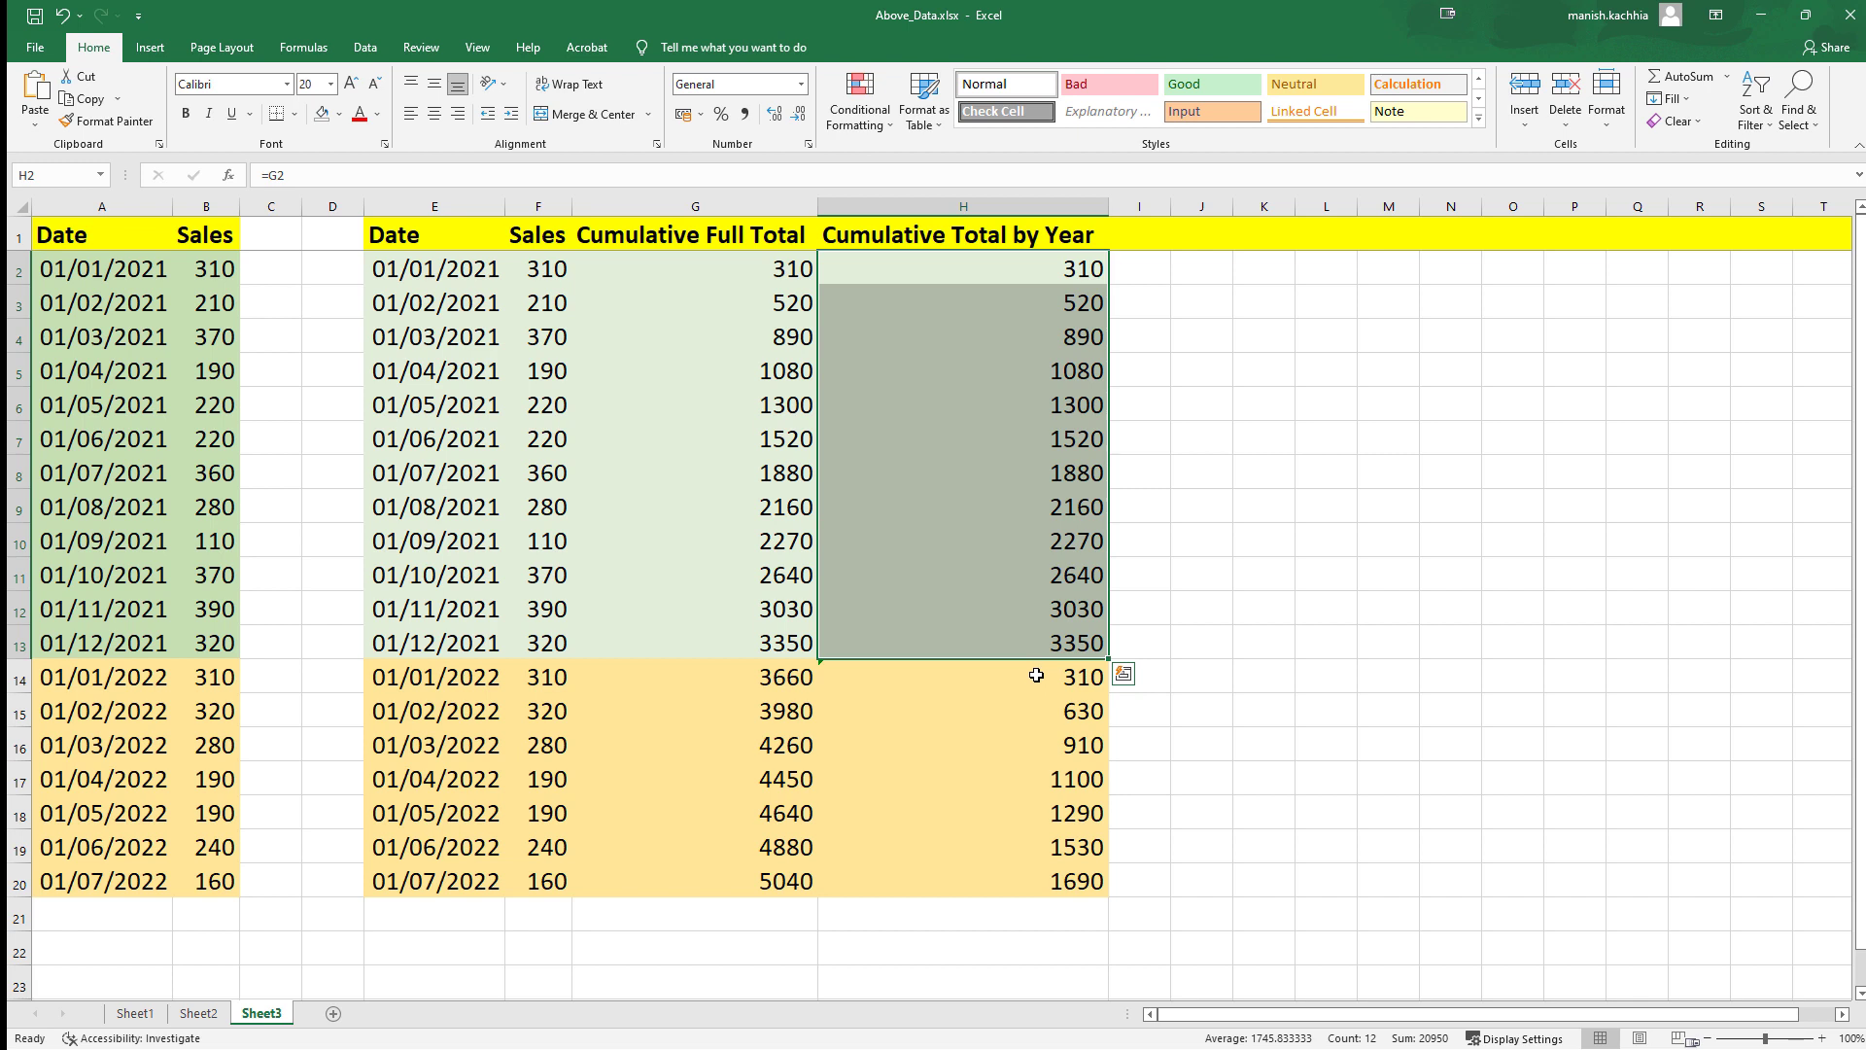
click(1044, 650)
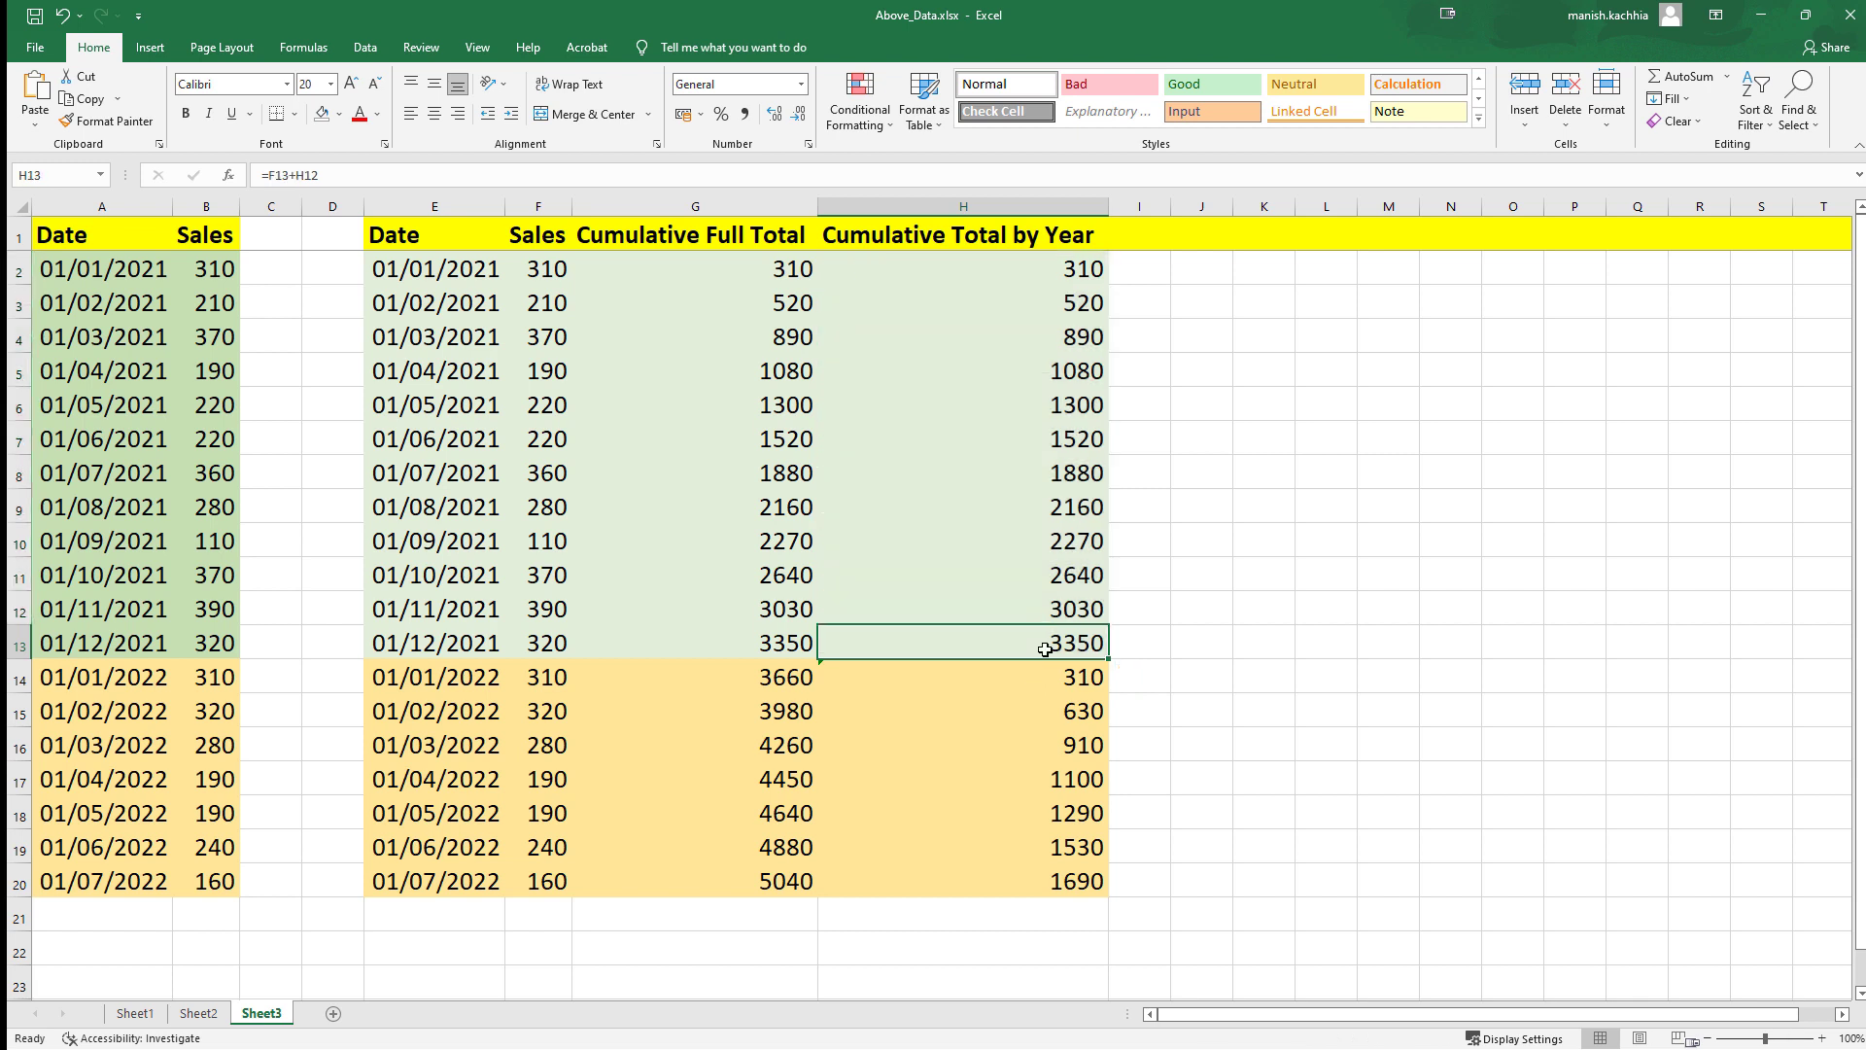
drag(1046, 675, 1063, 868)
click(1063, 868)
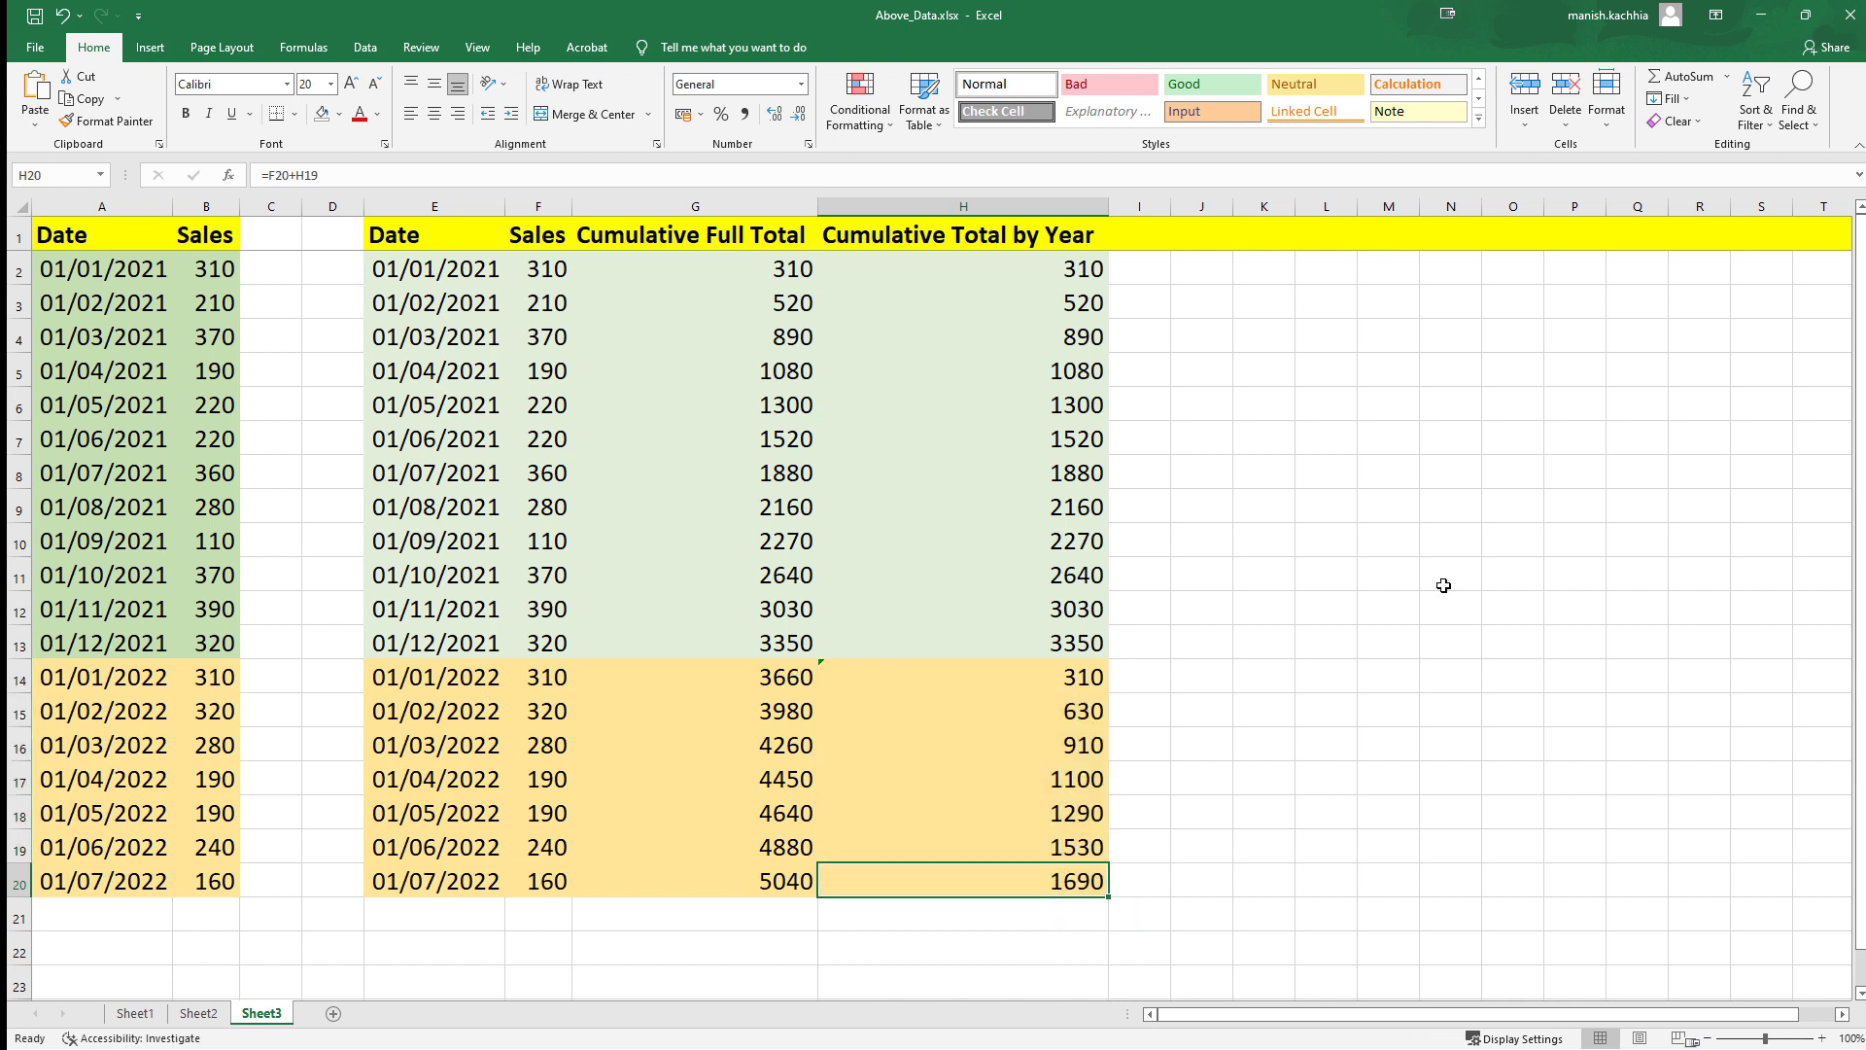
- Switch to the Qlik Sense data load editor and review the Sales load script's Month, Year and MonthYear fields
click(1761, 14)
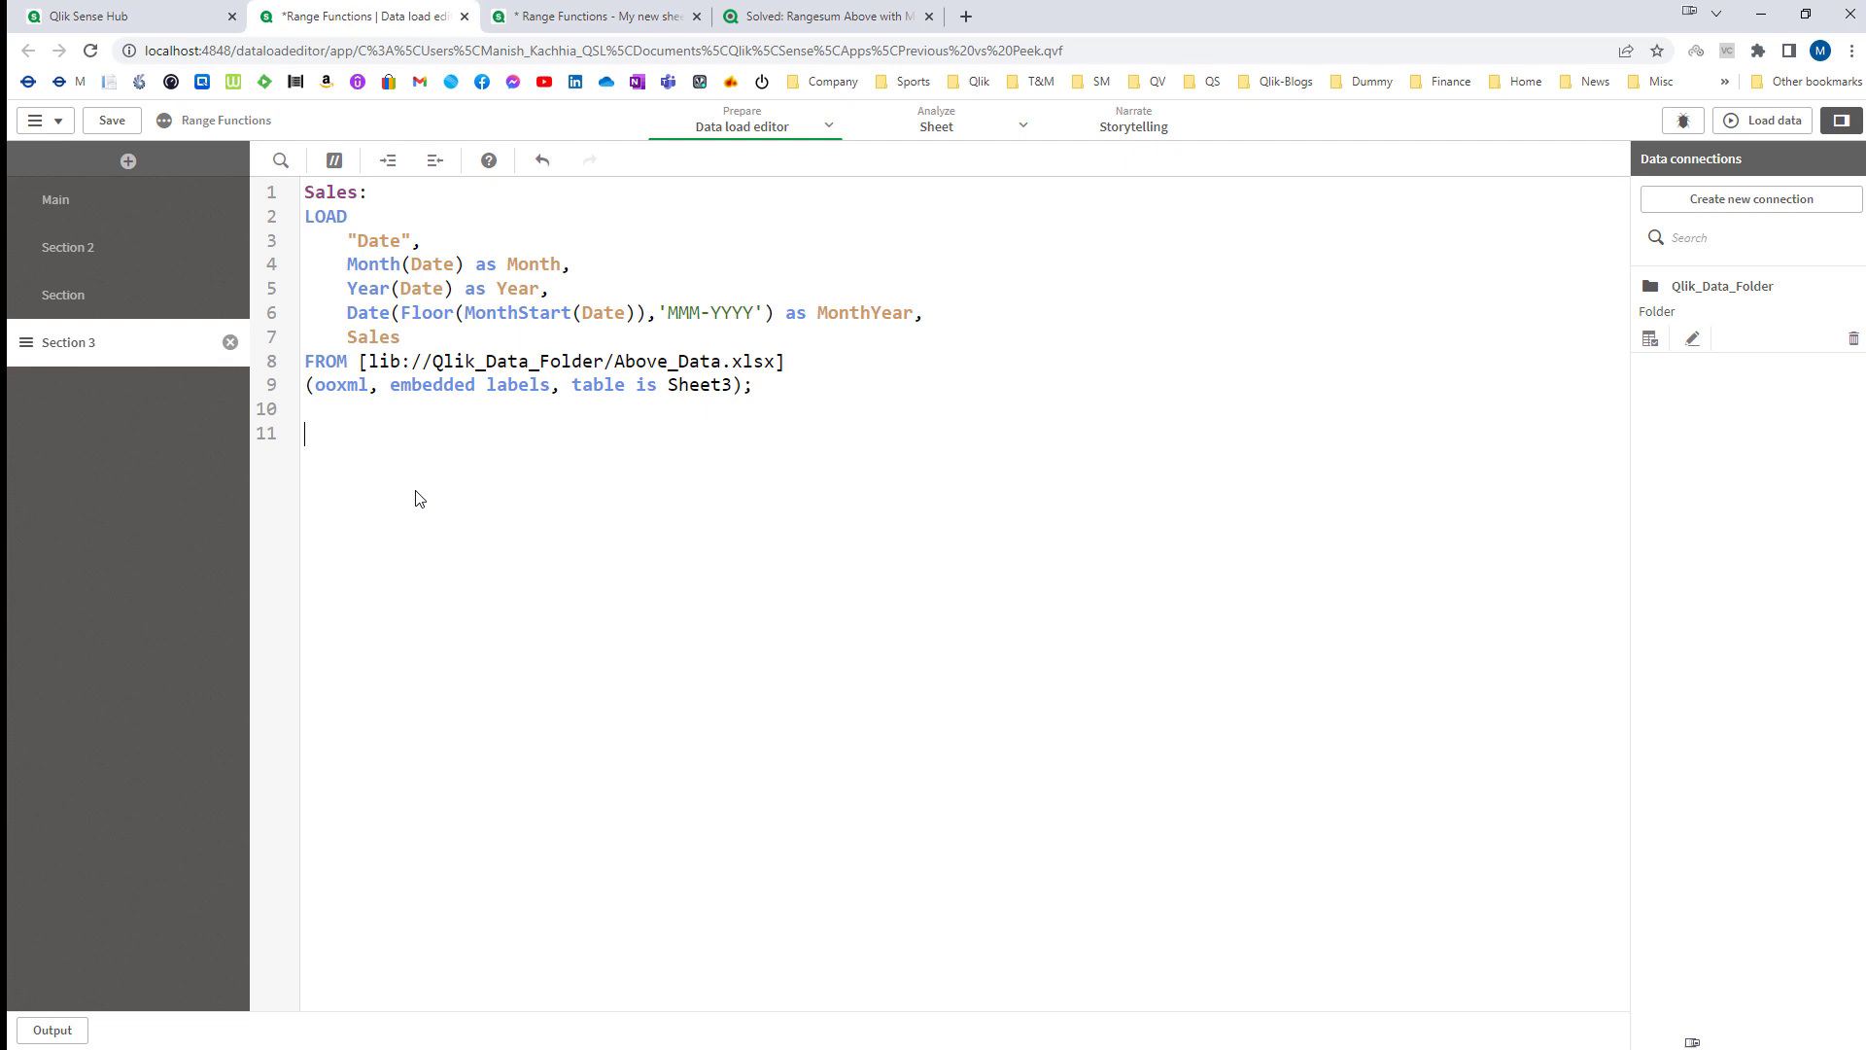
key(ctrl+a)
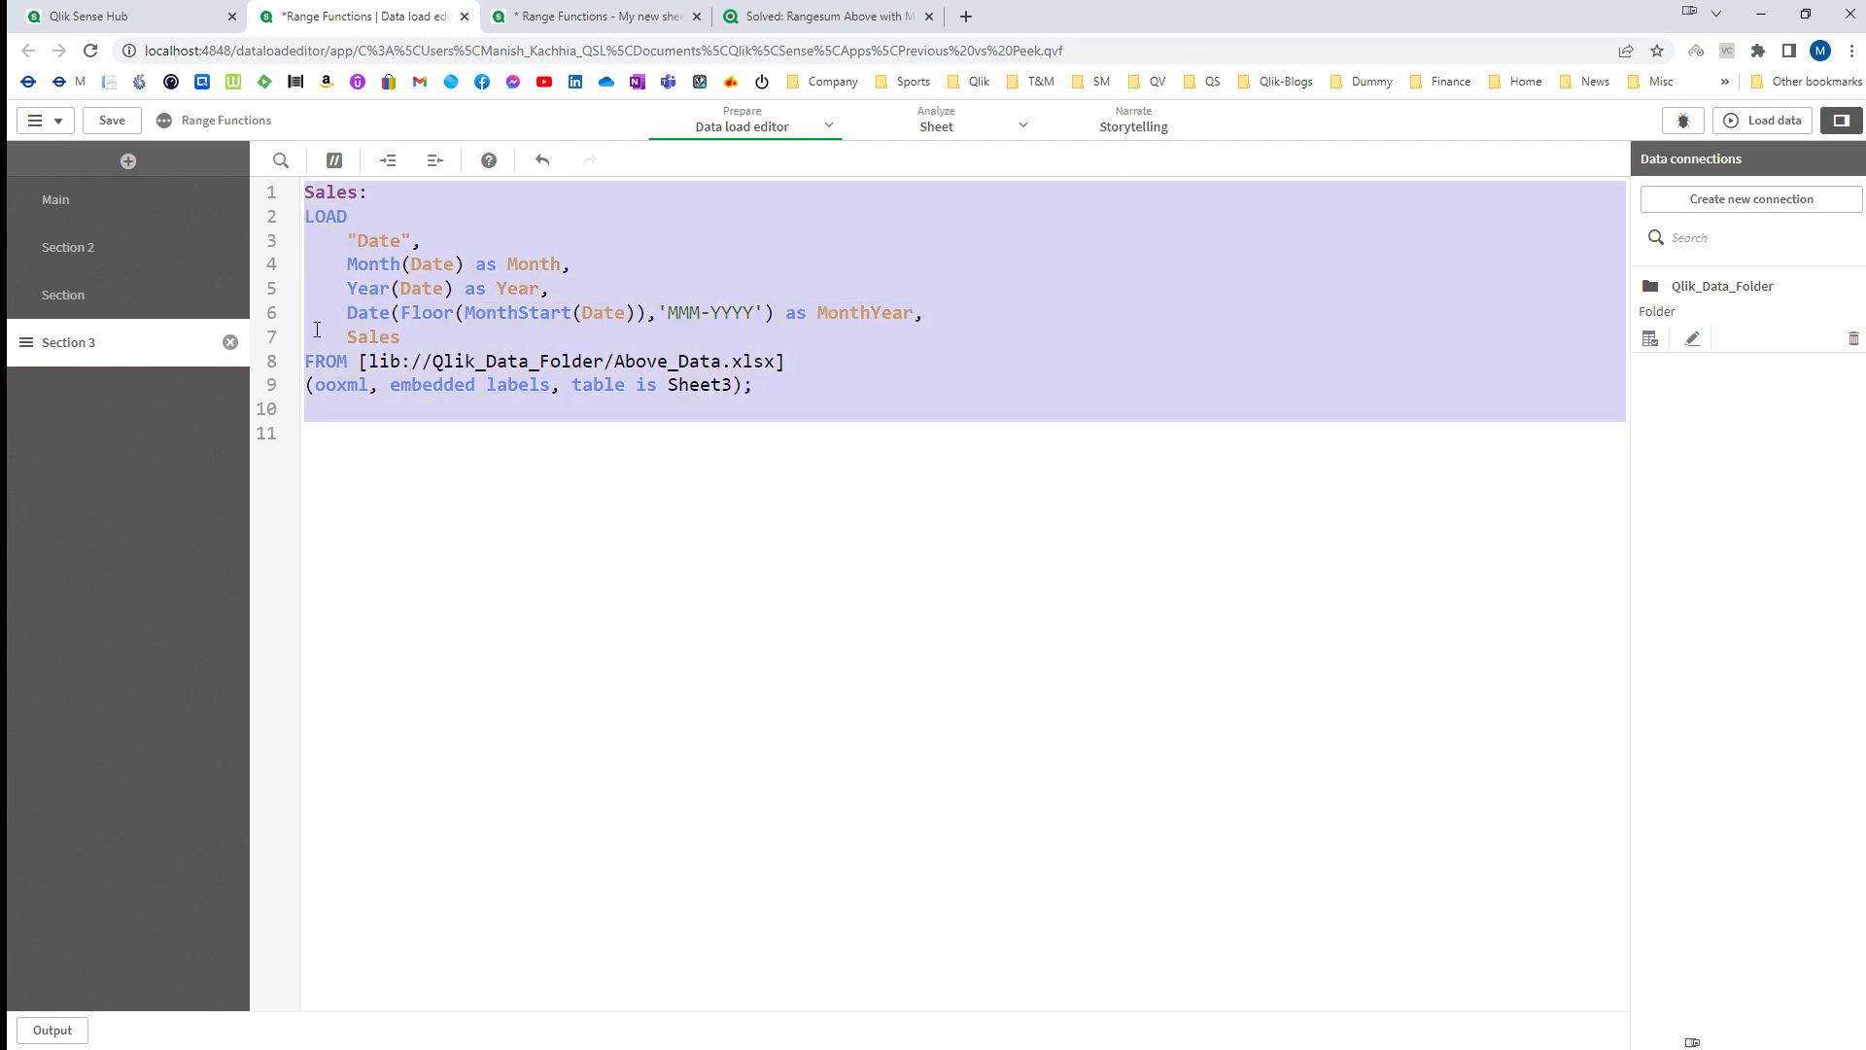
click(316, 336)
double_click(350, 264)
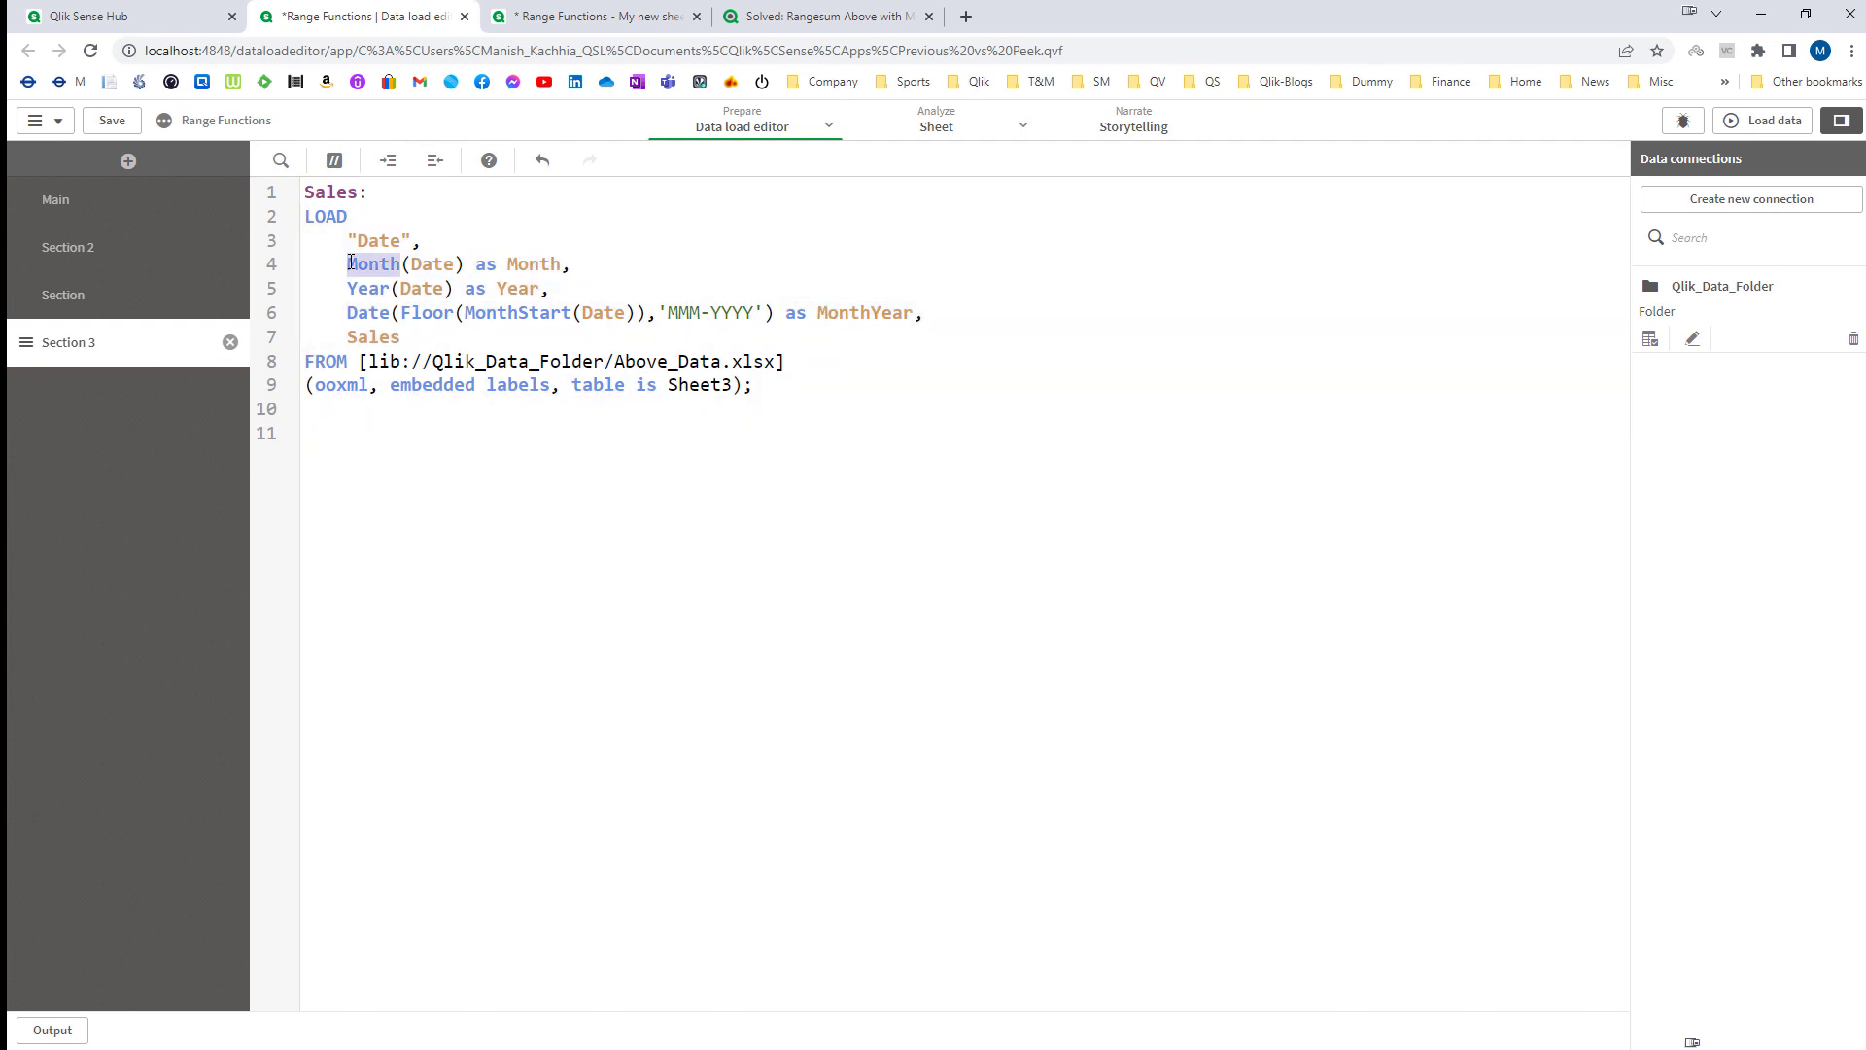
double_click(362, 282)
double_click(829, 312)
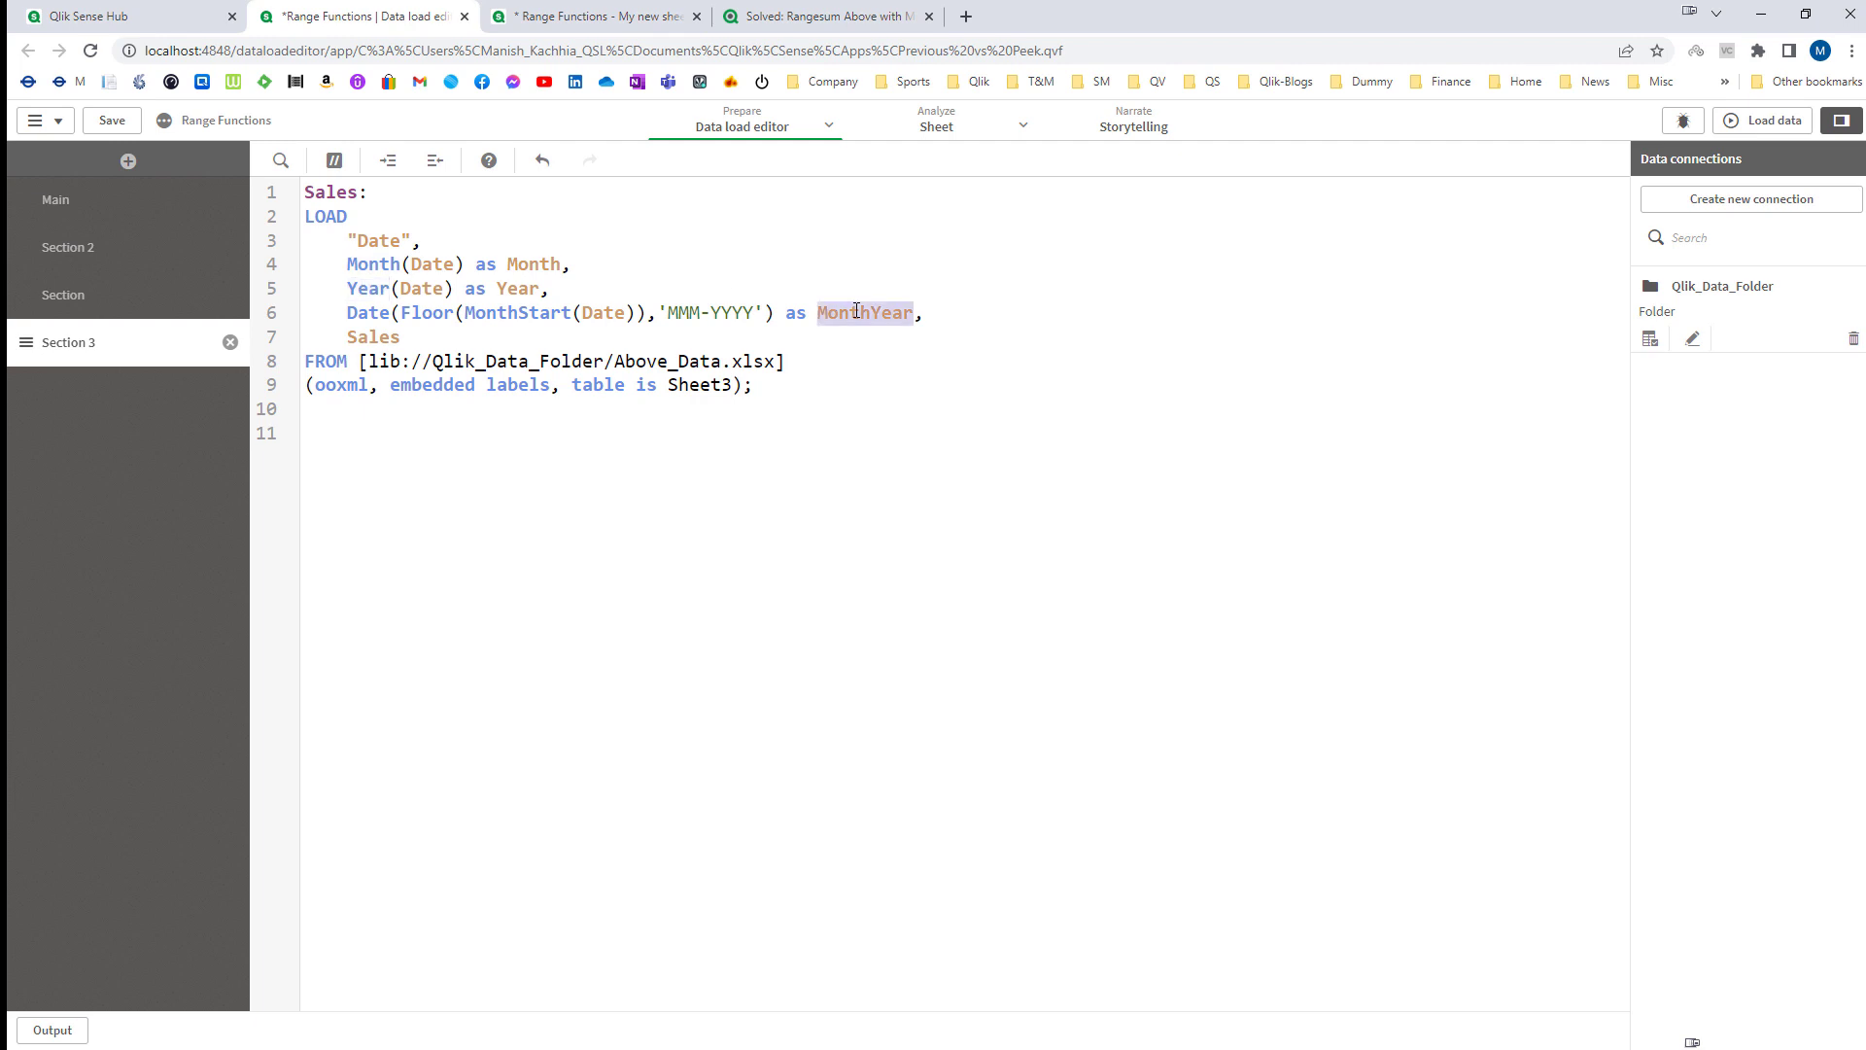
- Load the Range Functions app's data and open My new sheet (3) for editing
click(1764, 121)
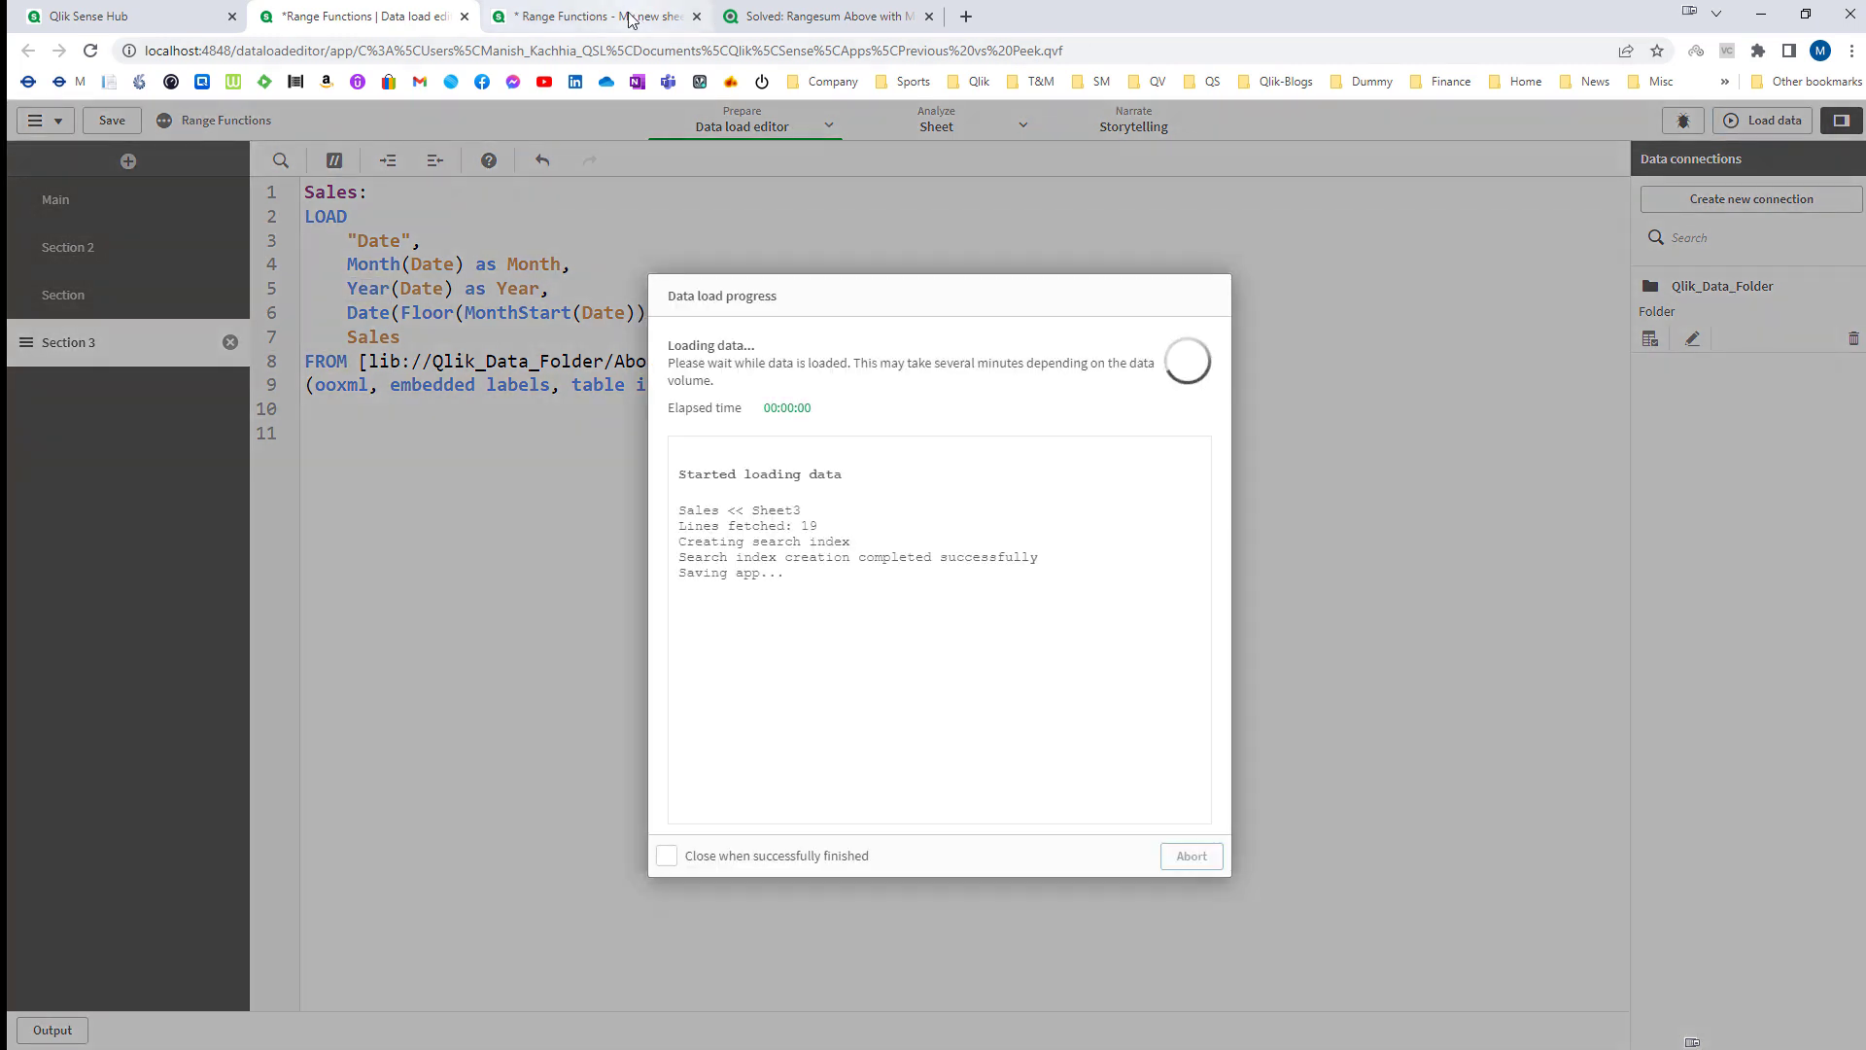
click(634, 18)
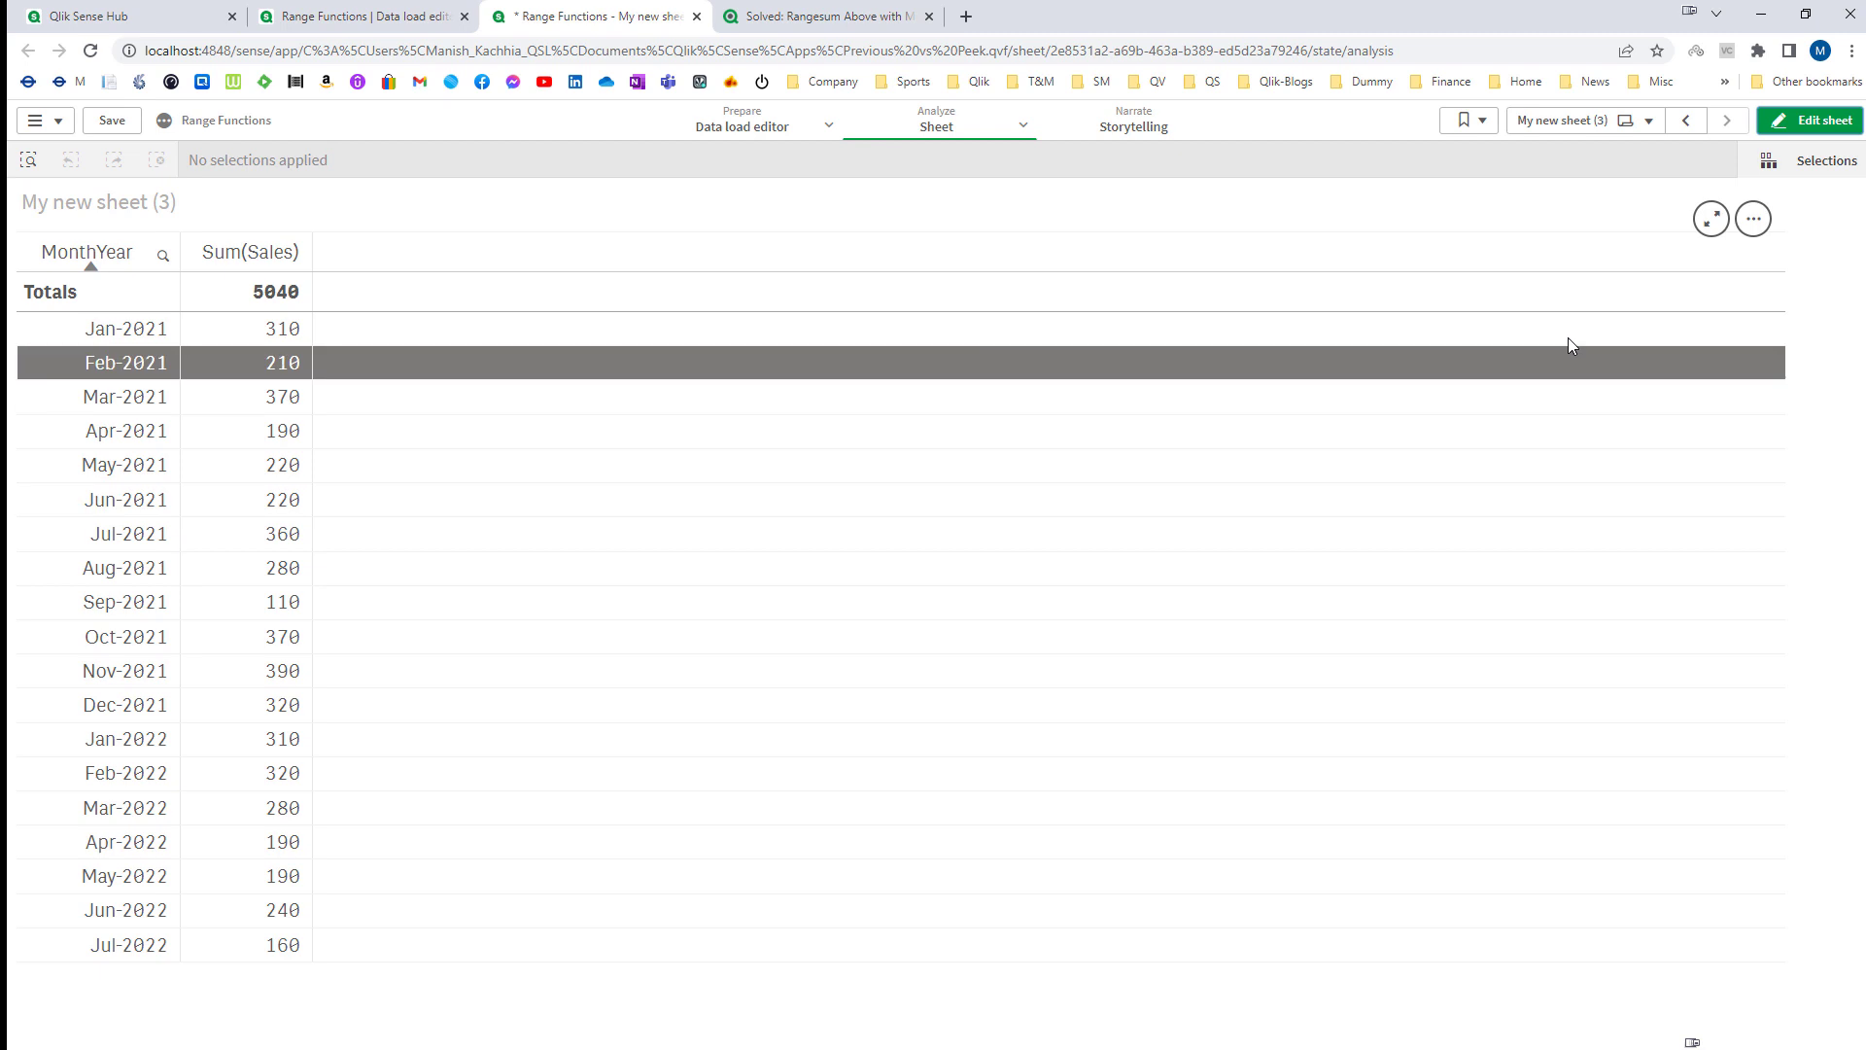
click(1820, 121)
- Add a table column with the expression Above(SUM(Sales))
click(1706, 379)
click(1720, 464)
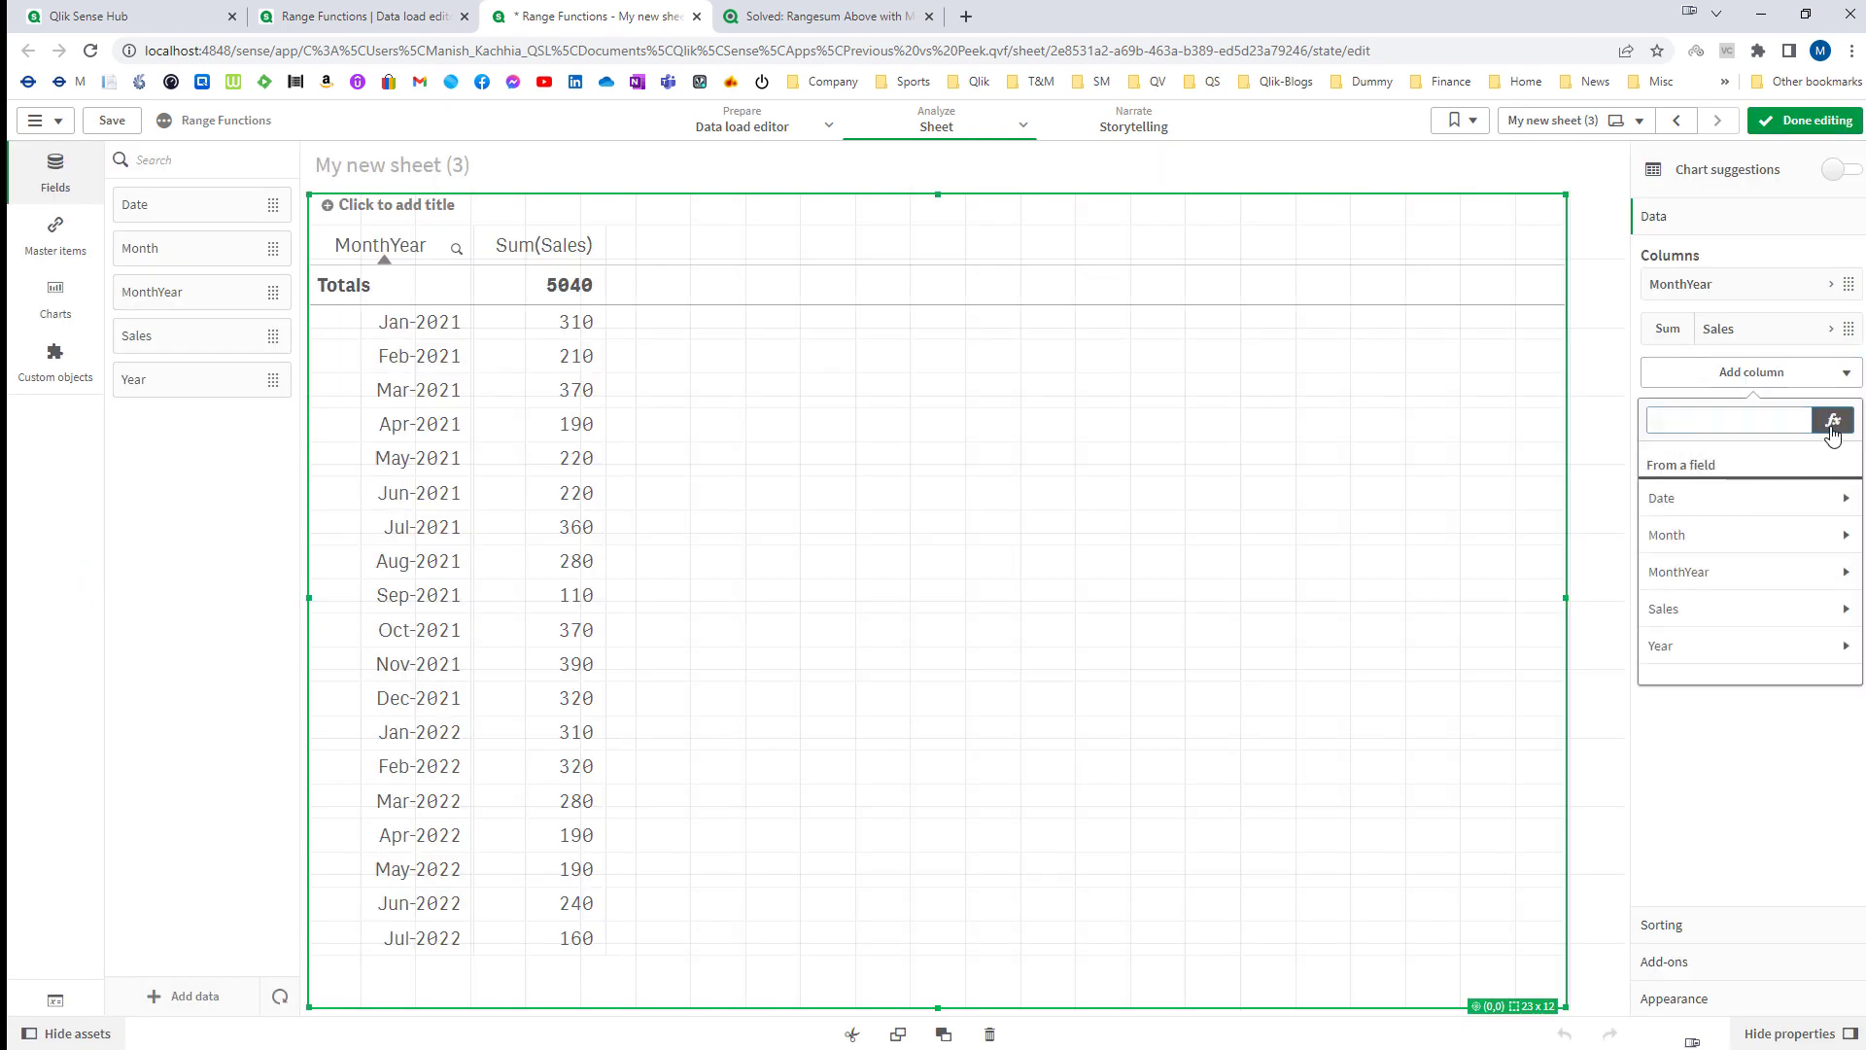
click(1832, 426)
text(Abv)
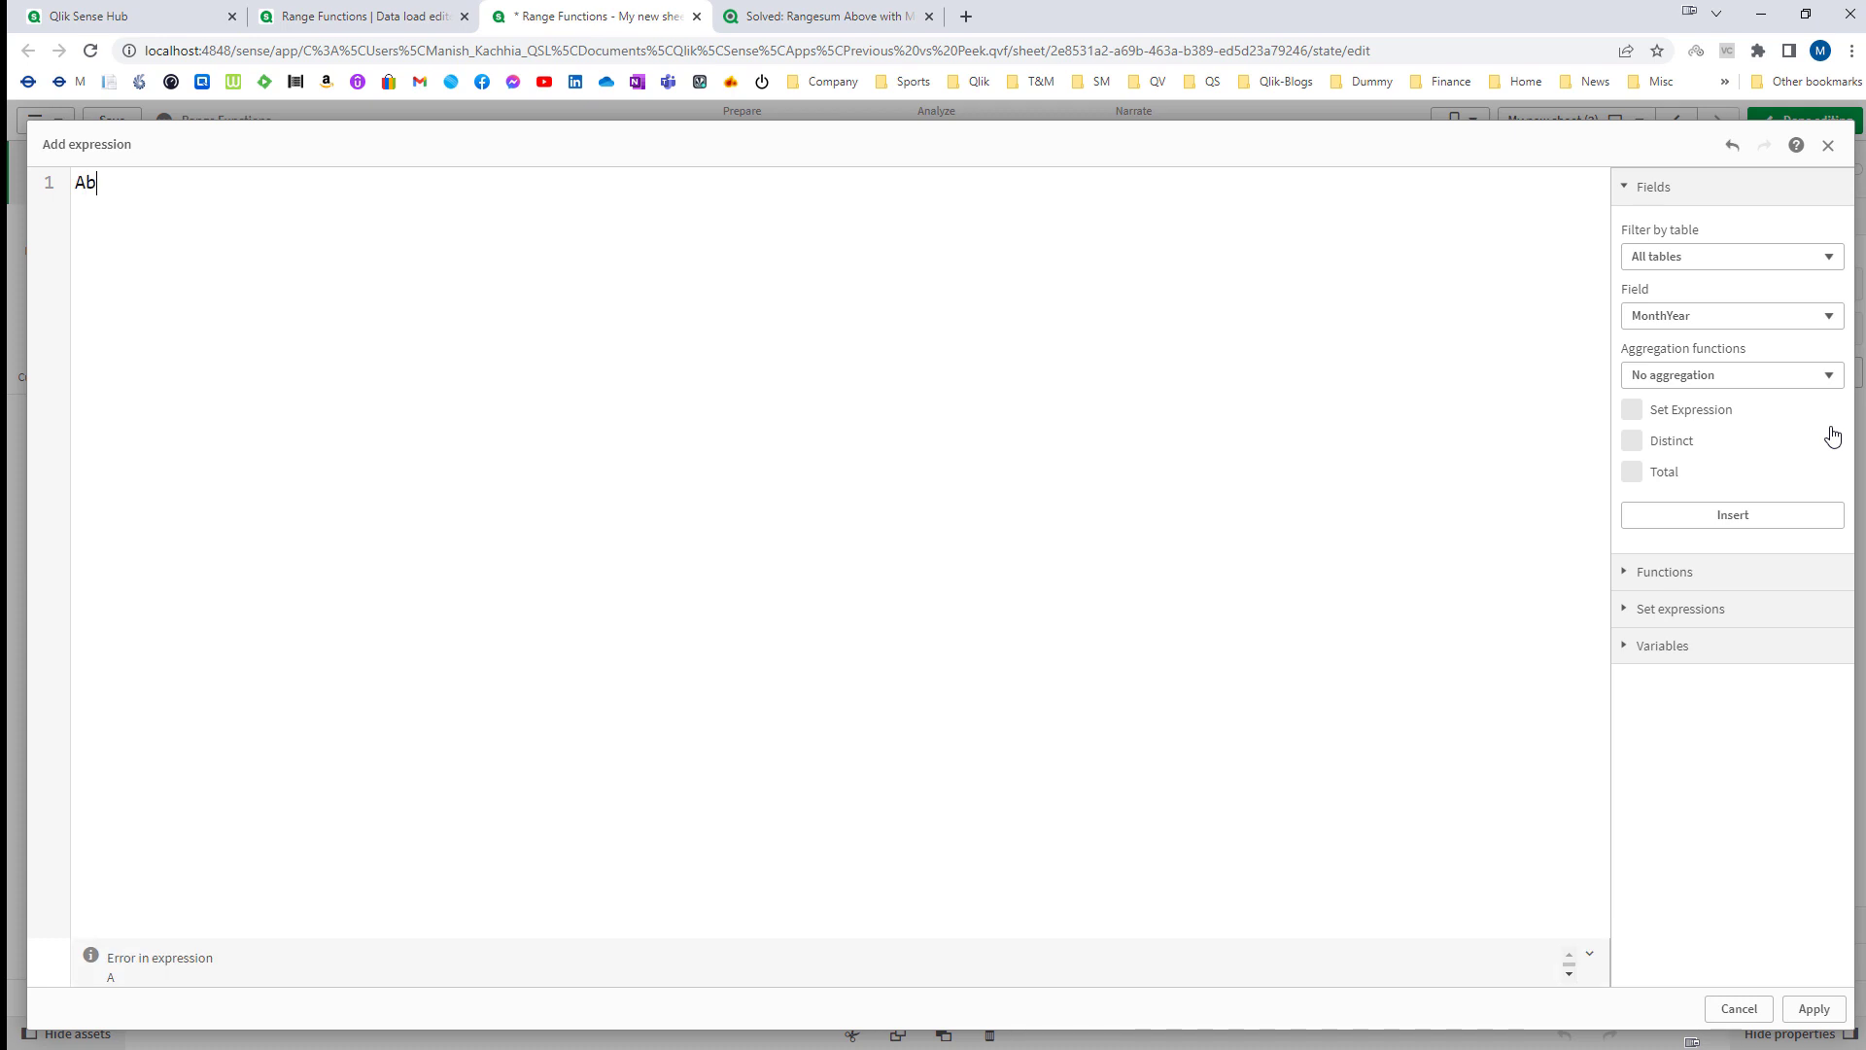
key(BackSpace)
text(ove(SUM(Sales)))
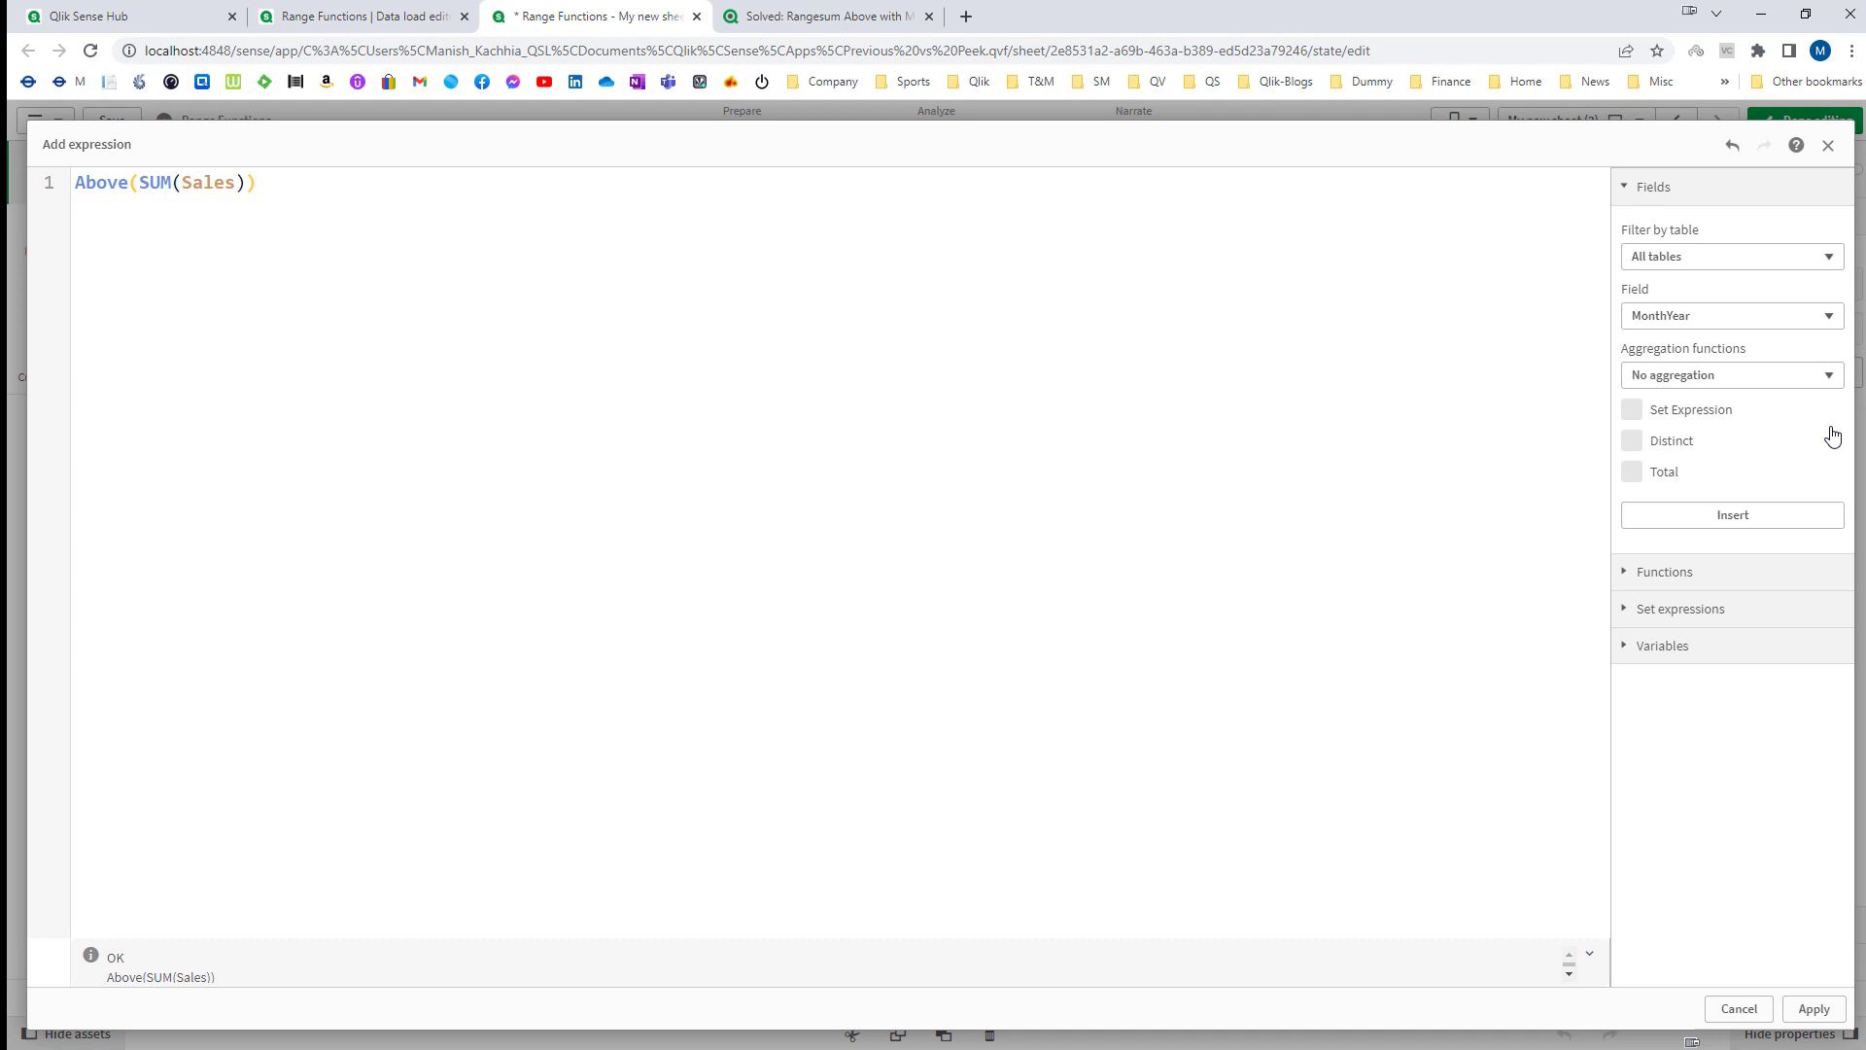
click(1803, 1010)
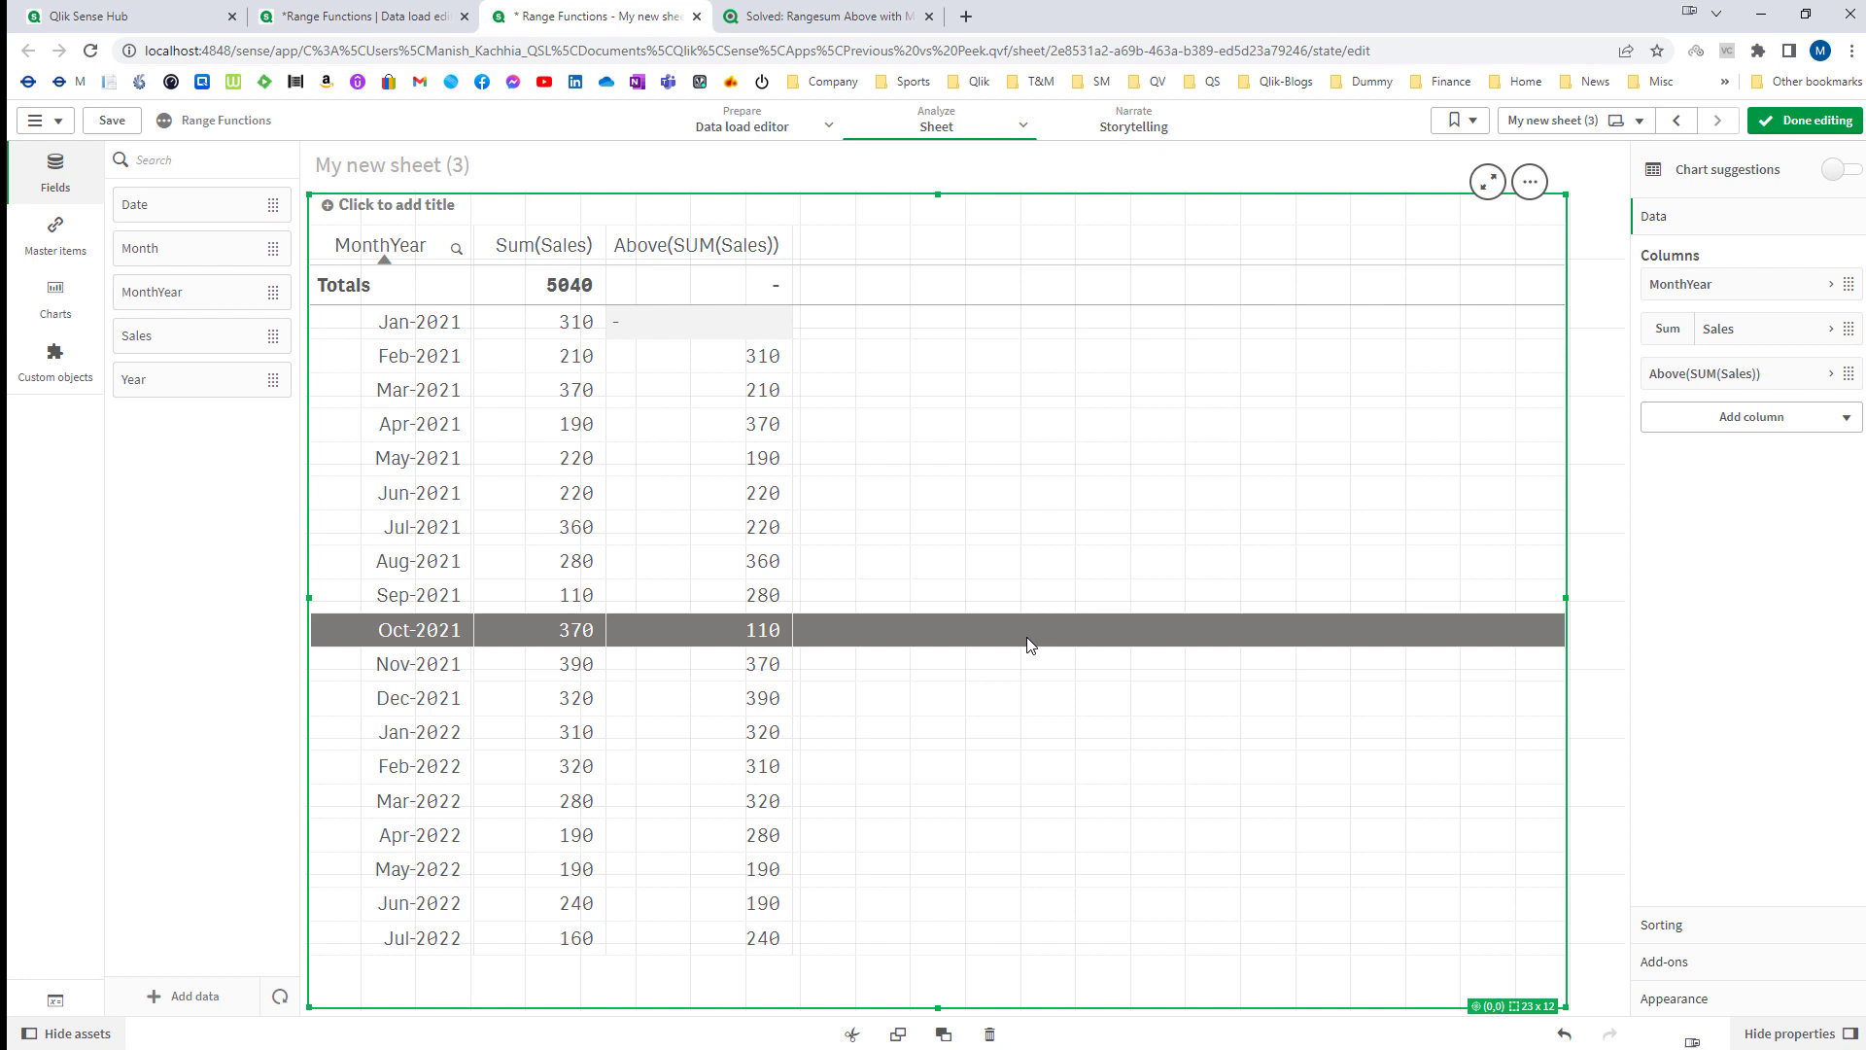
- Duplicate the Above(SUM(Sales)) column, set the copy's expression to Above(SUM(Sales),0), and finish editing the sheet
right_click(1656, 376)
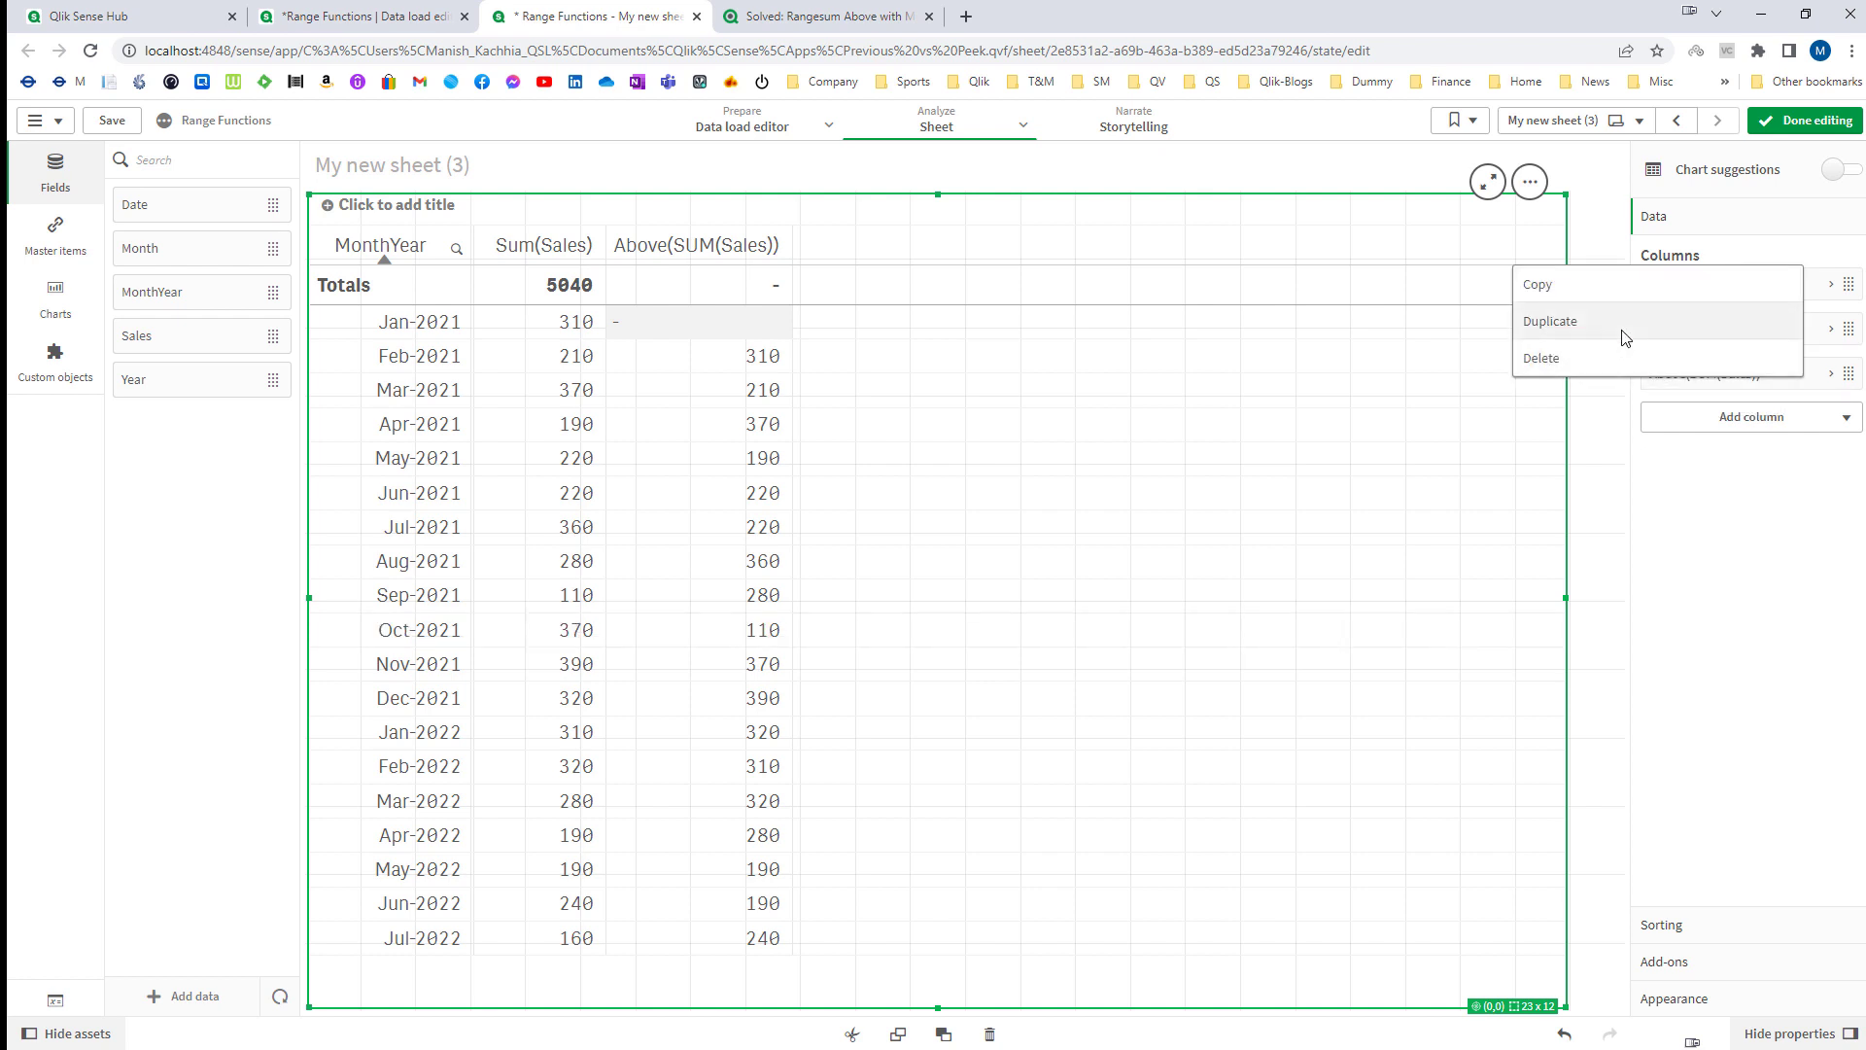
click(1623, 325)
click(1711, 418)
click(1776, 483)
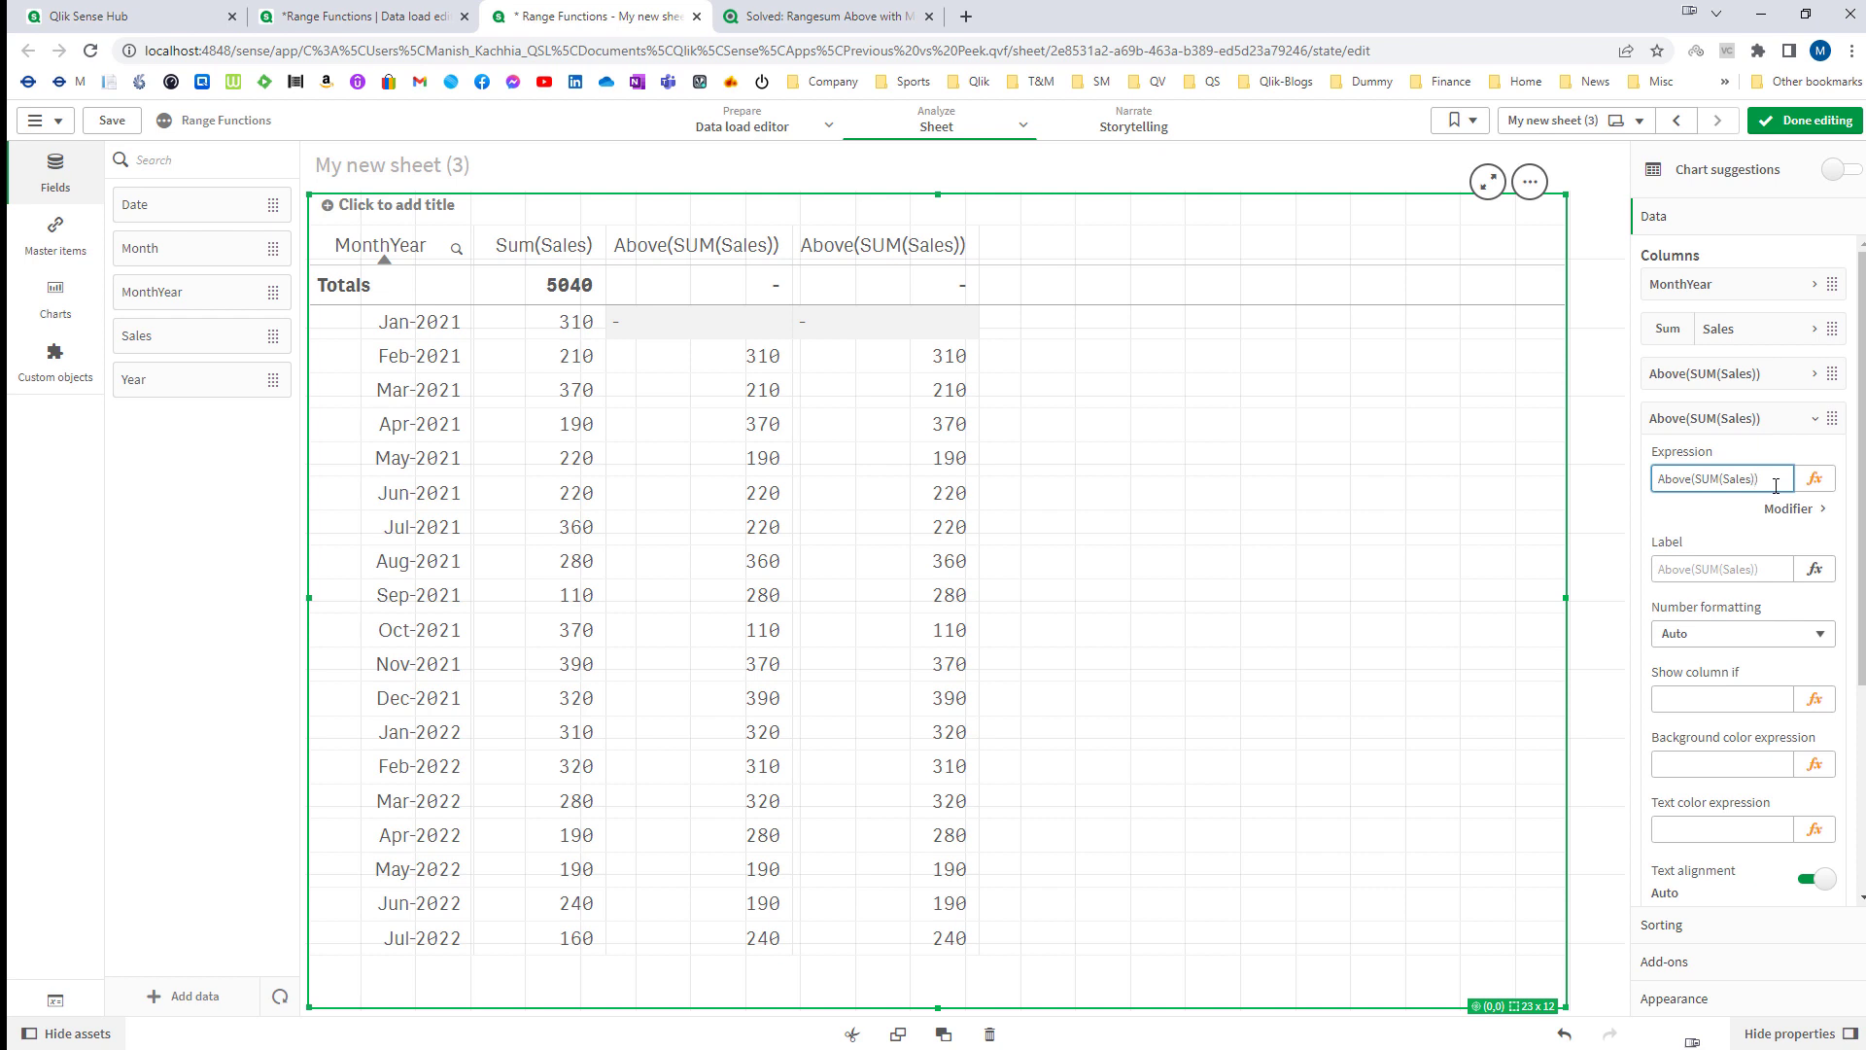
text(,0)
key(Return)
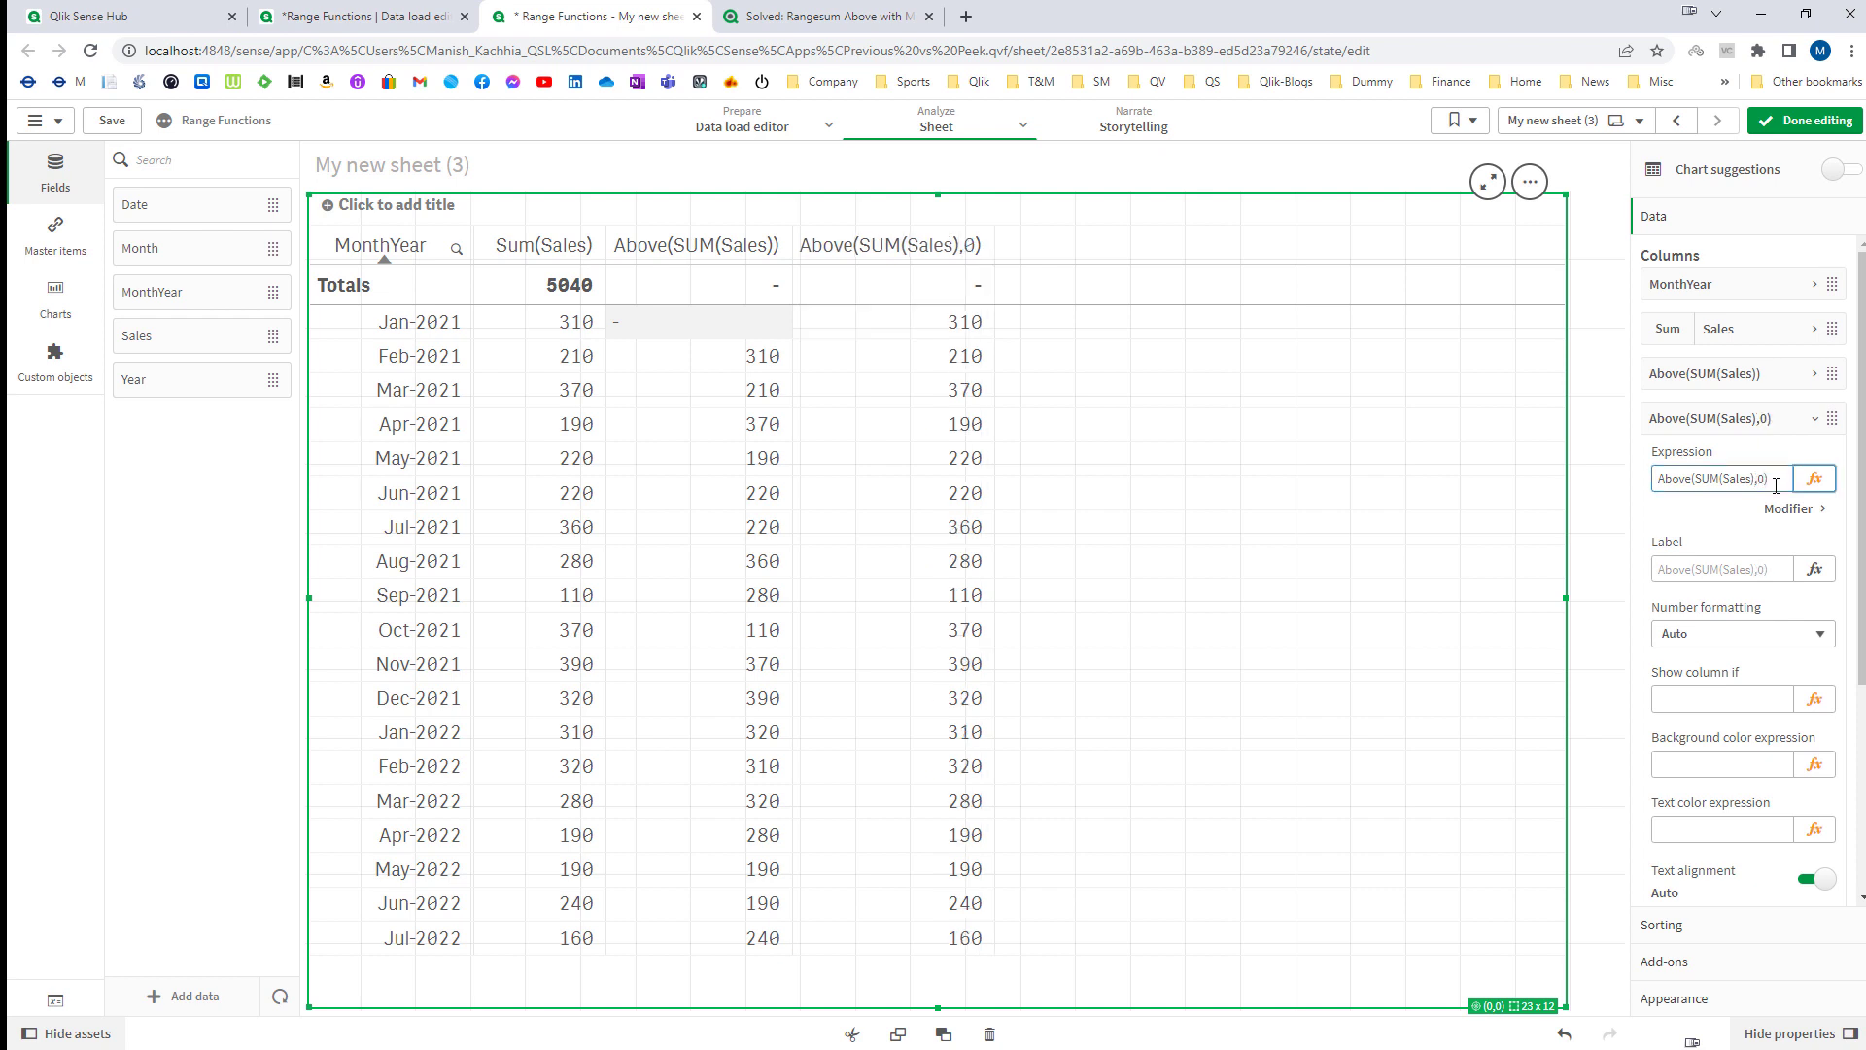
click(1810, 125)
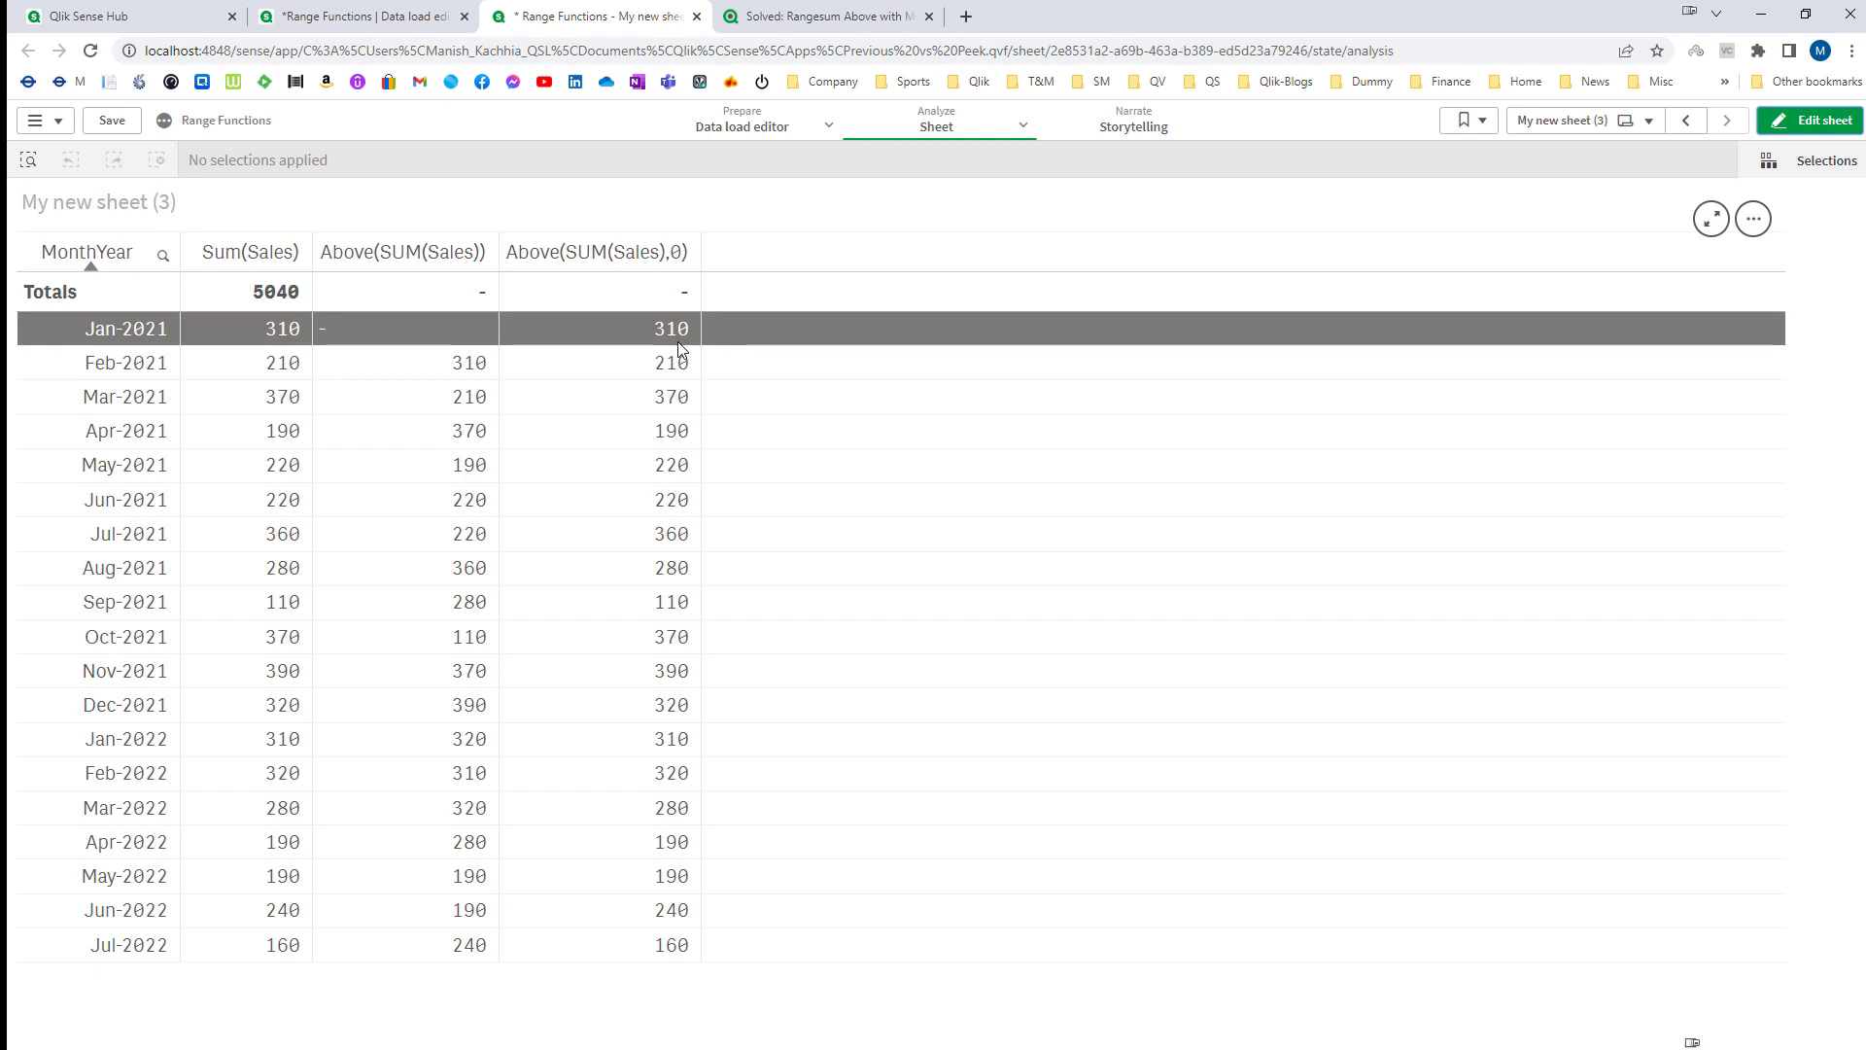
- Reopen the sheet for editing and add a table column with the expression Above(SUM(Sales),0,3)
click(1812, 120)
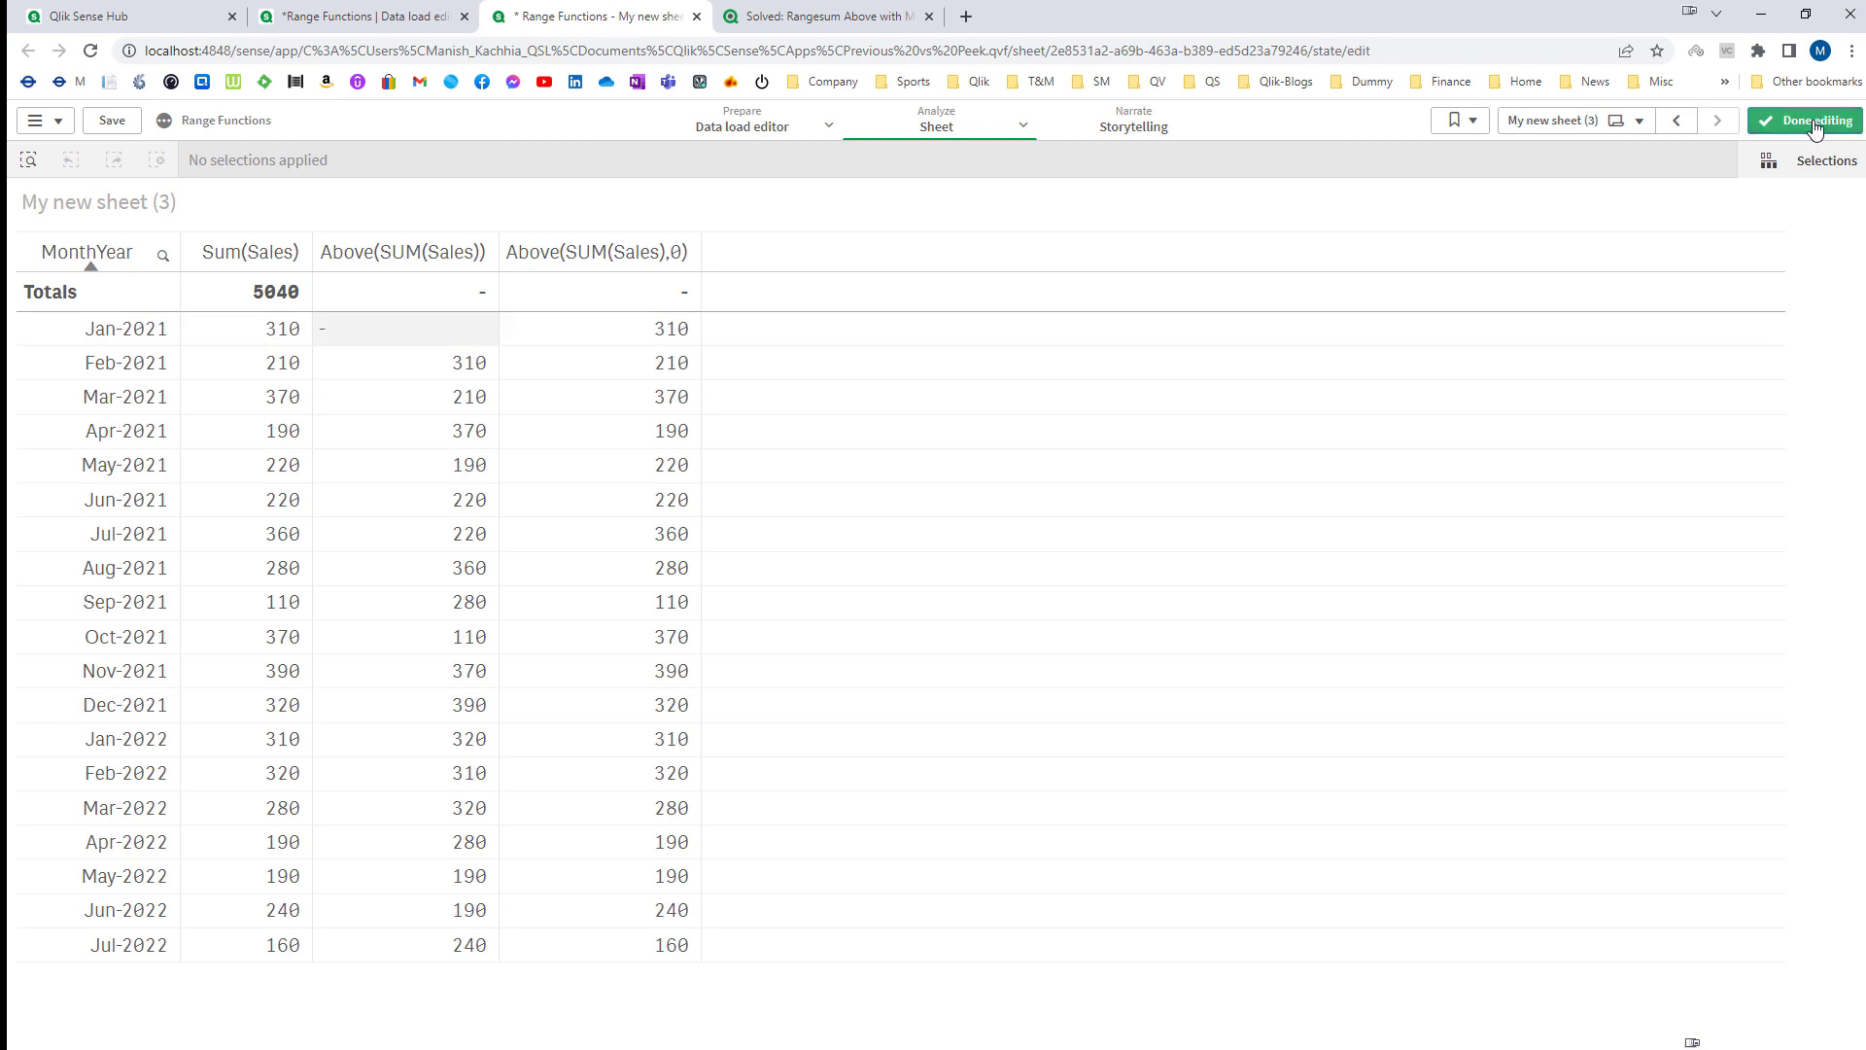
click(1733, 420)
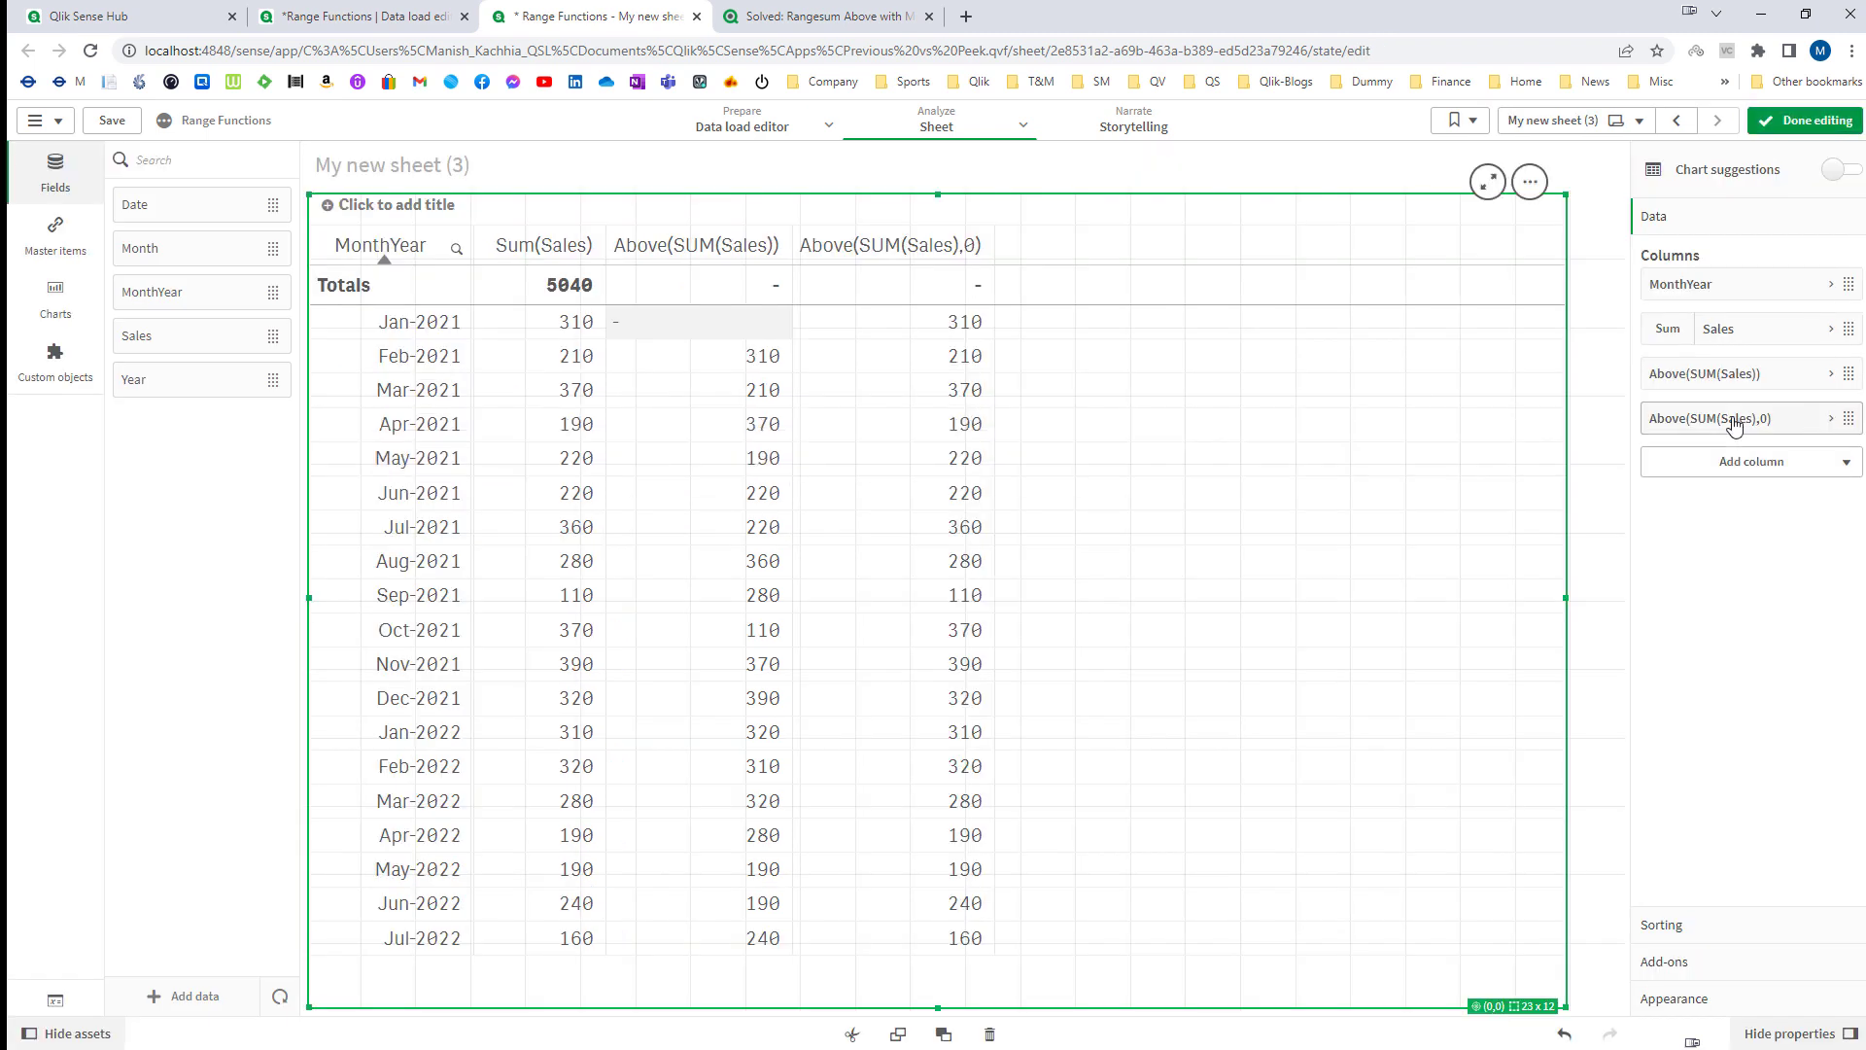
click(1749, 461)
click(1715, 541)
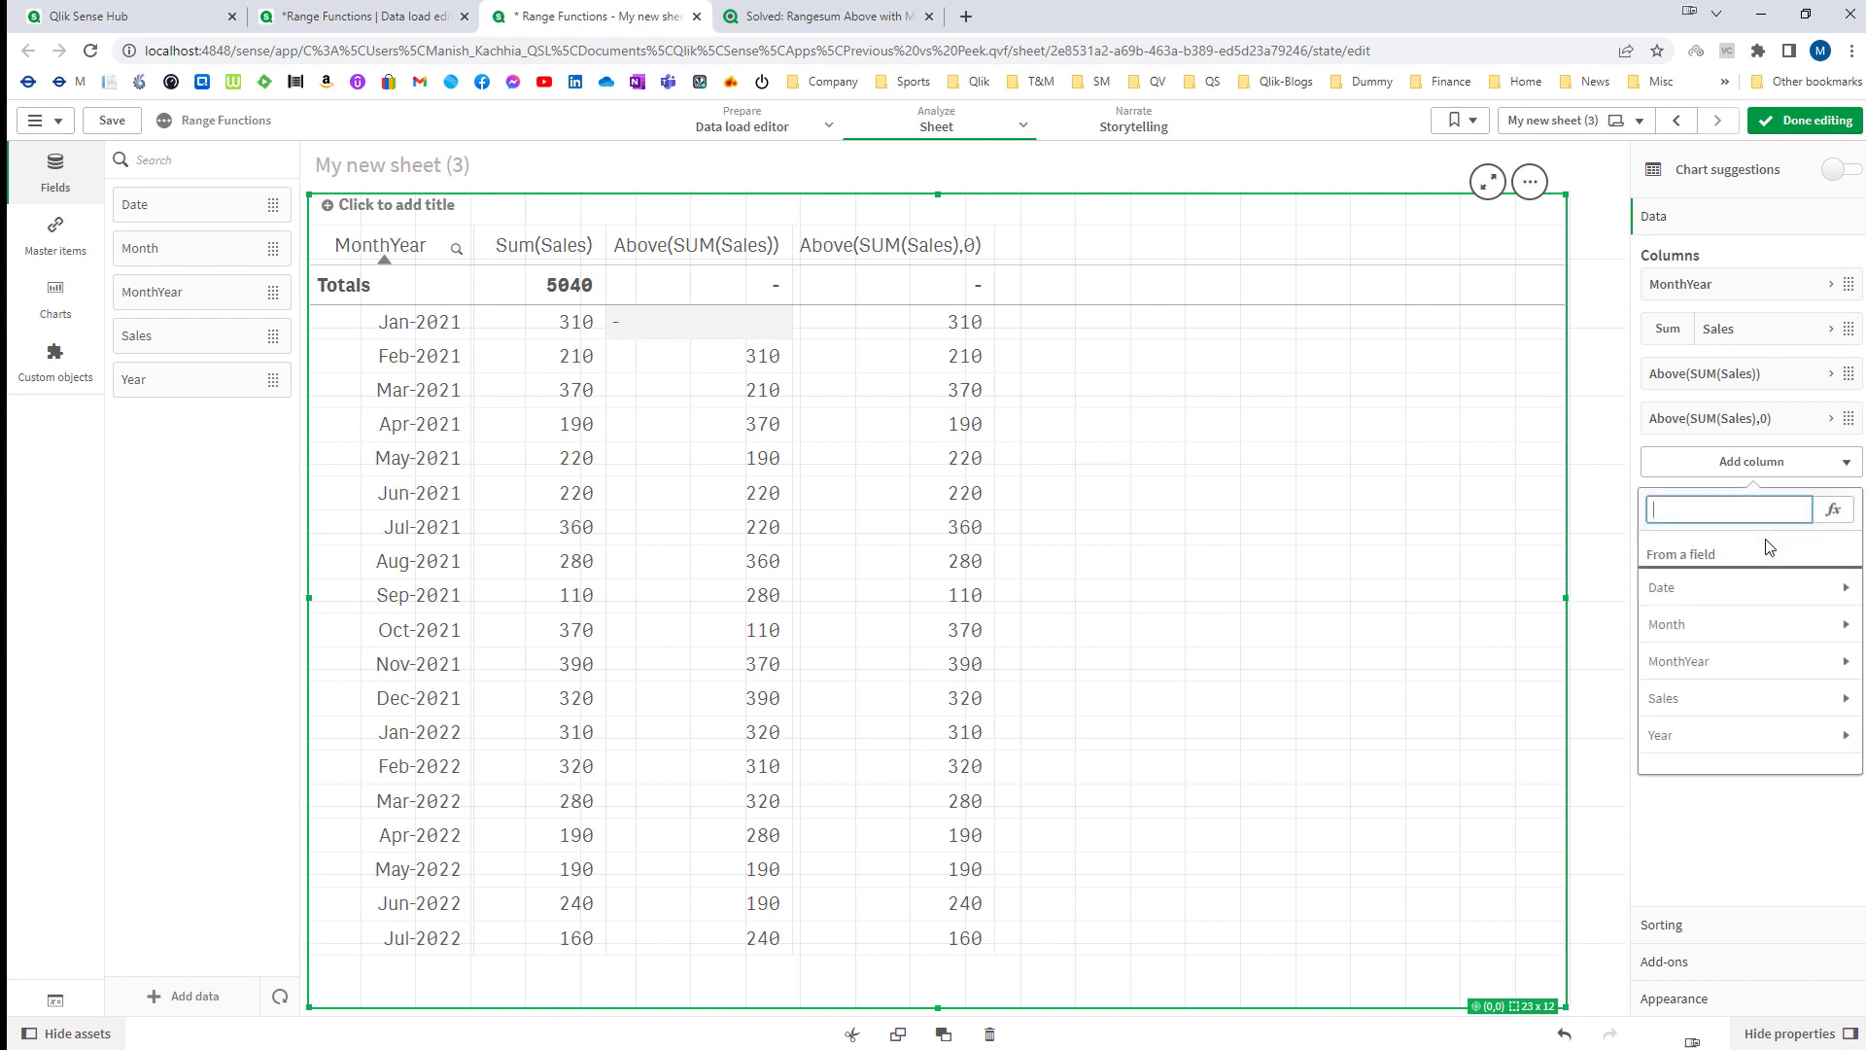
click(1832, 509)
text(Above(SUM(Sales),0,)
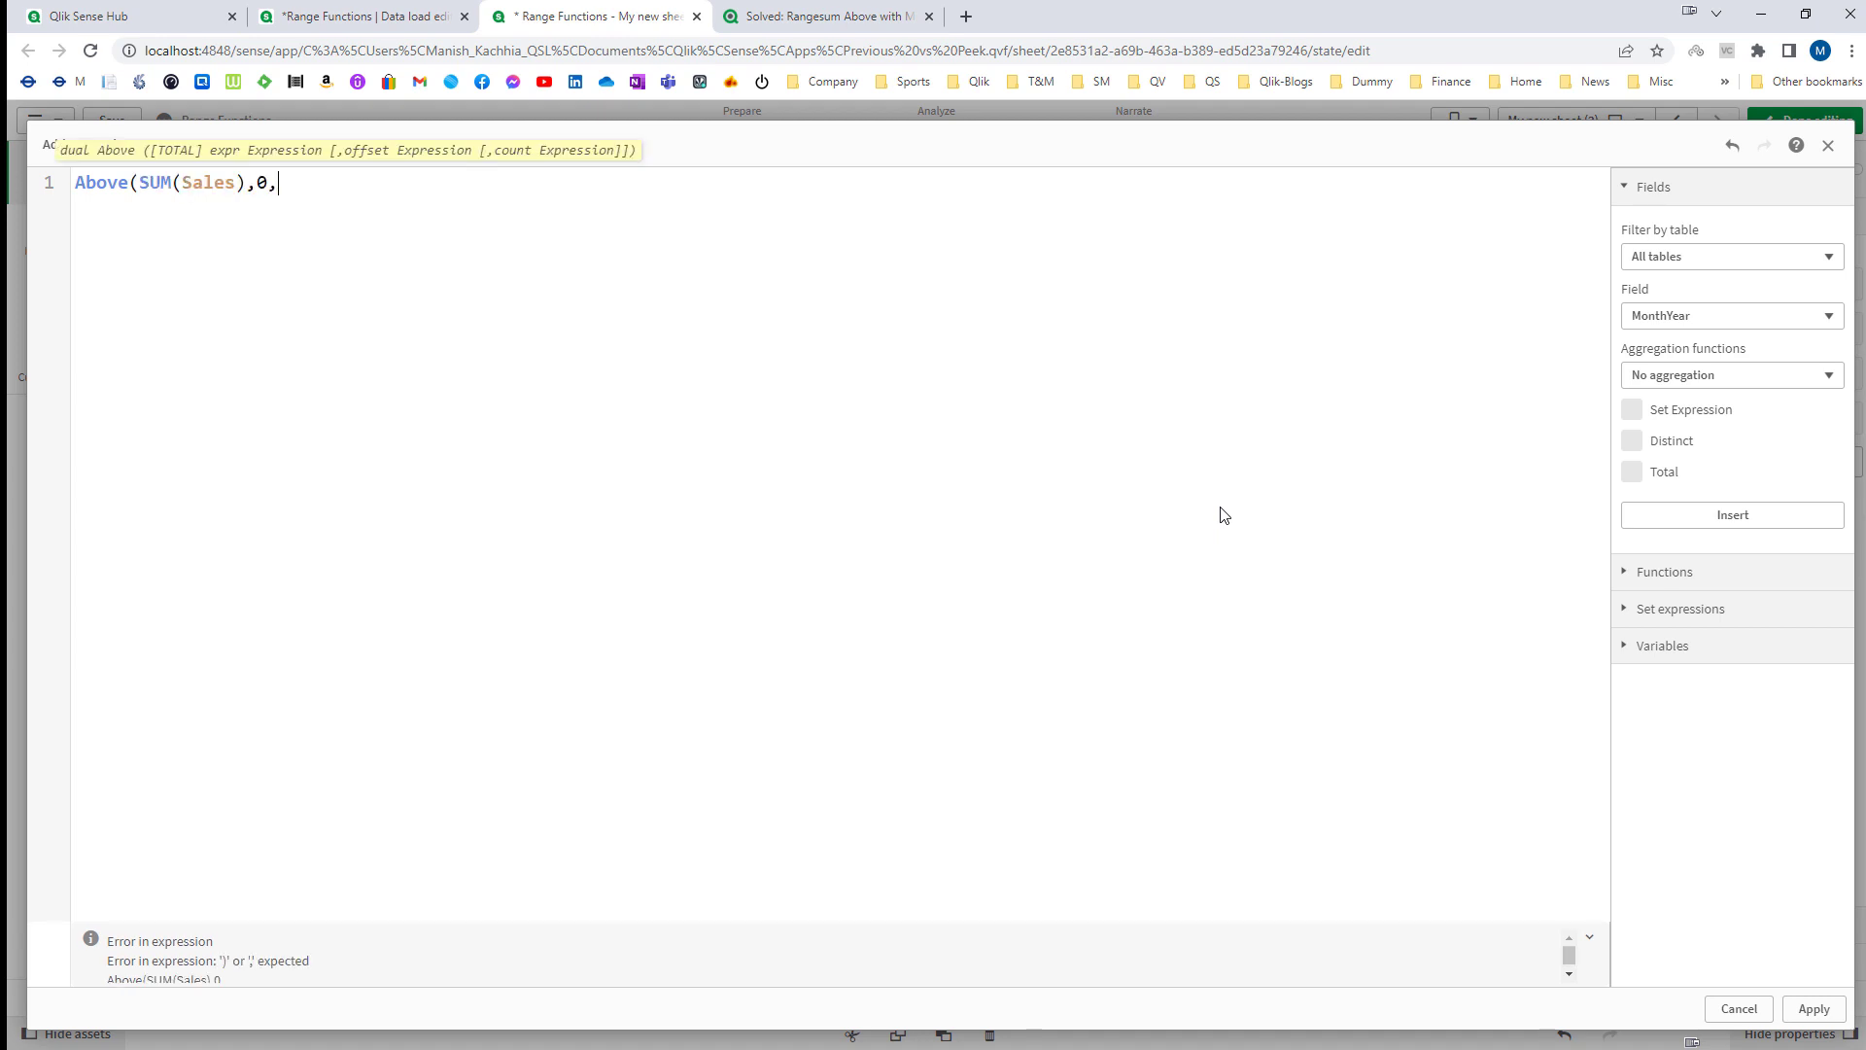
text(3))
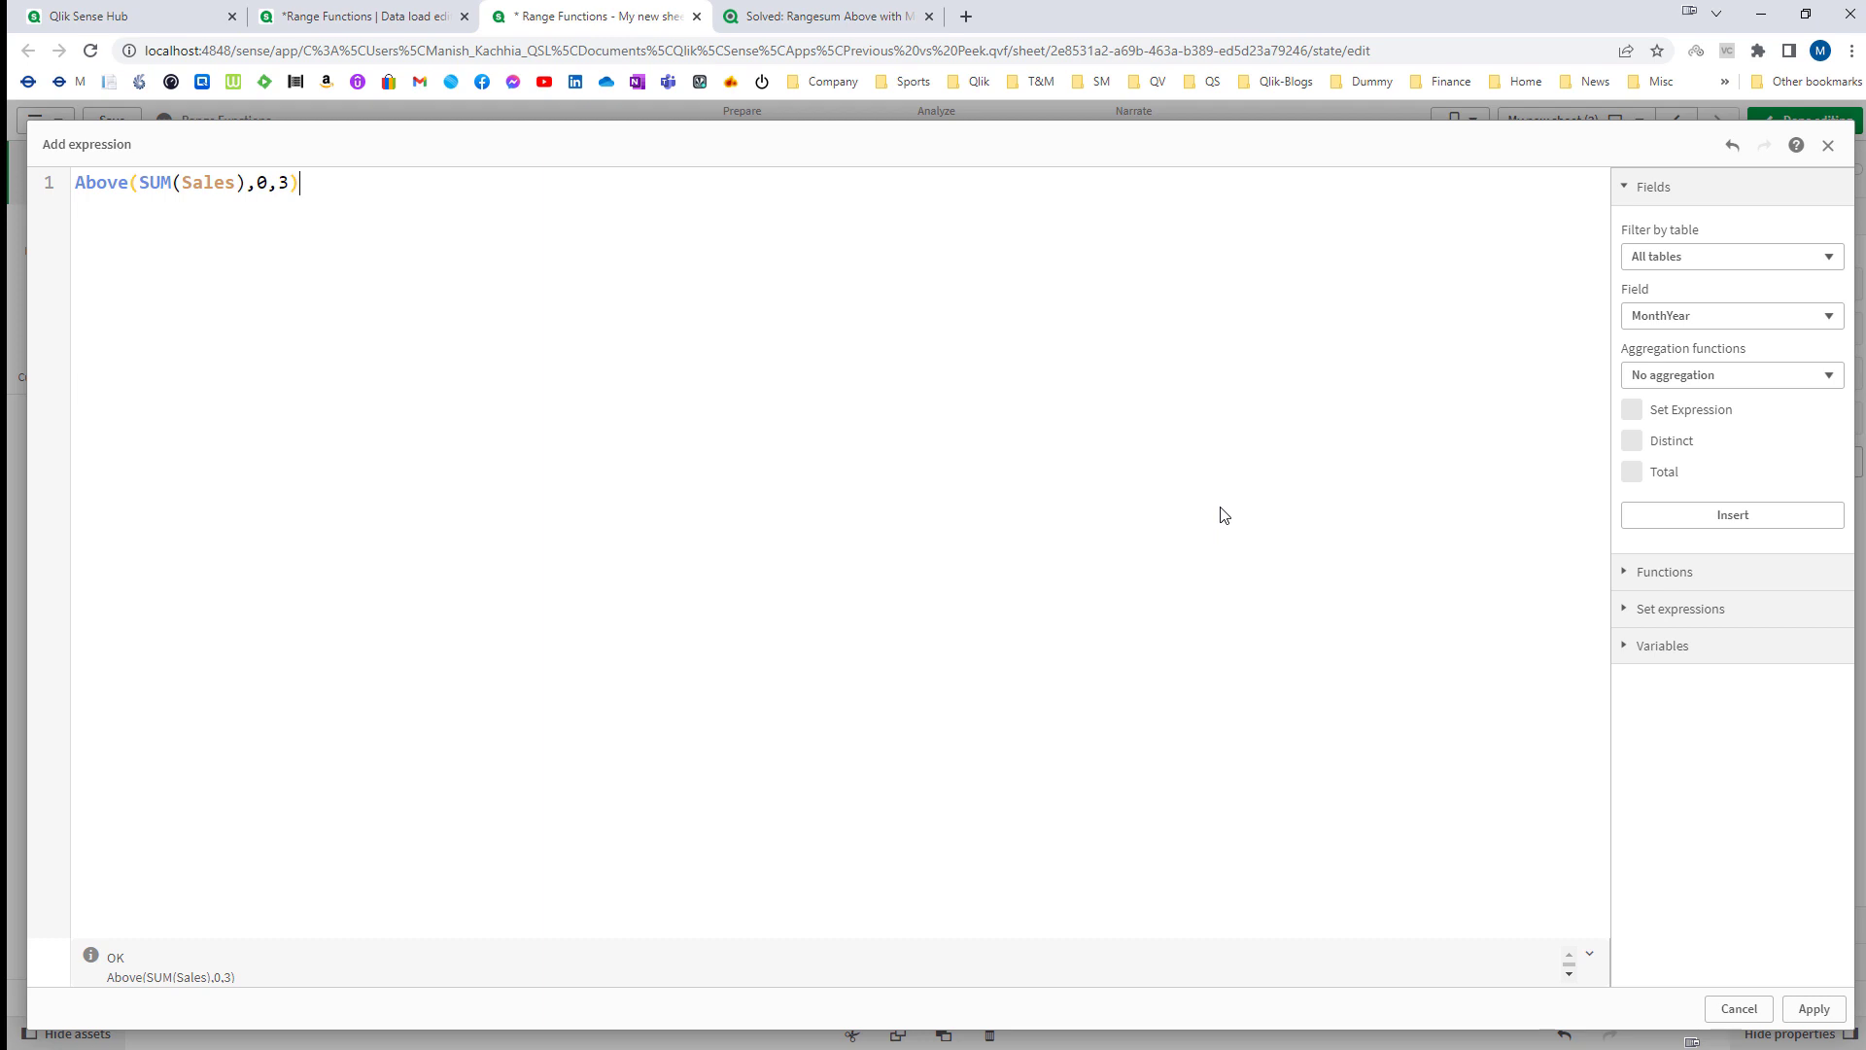
click(261, 185)
double_click(283, 182)
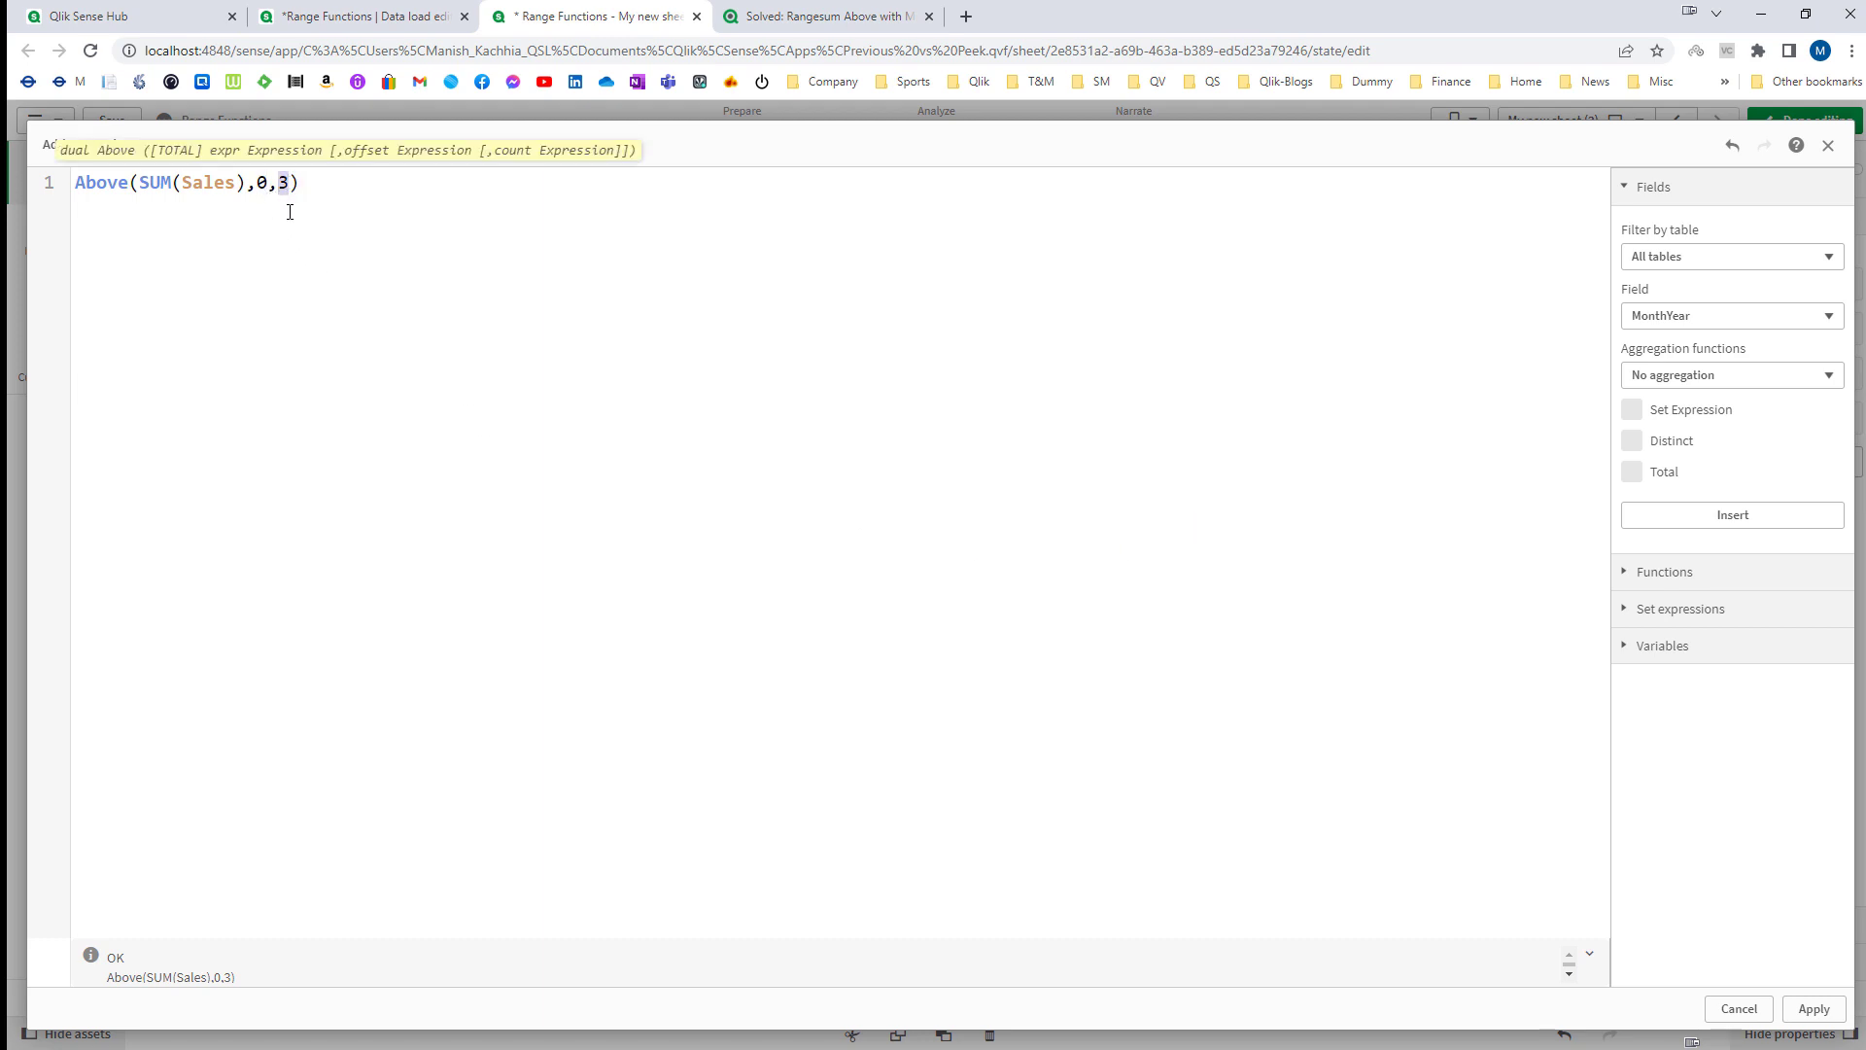
drag(75, 182, 304, 182)
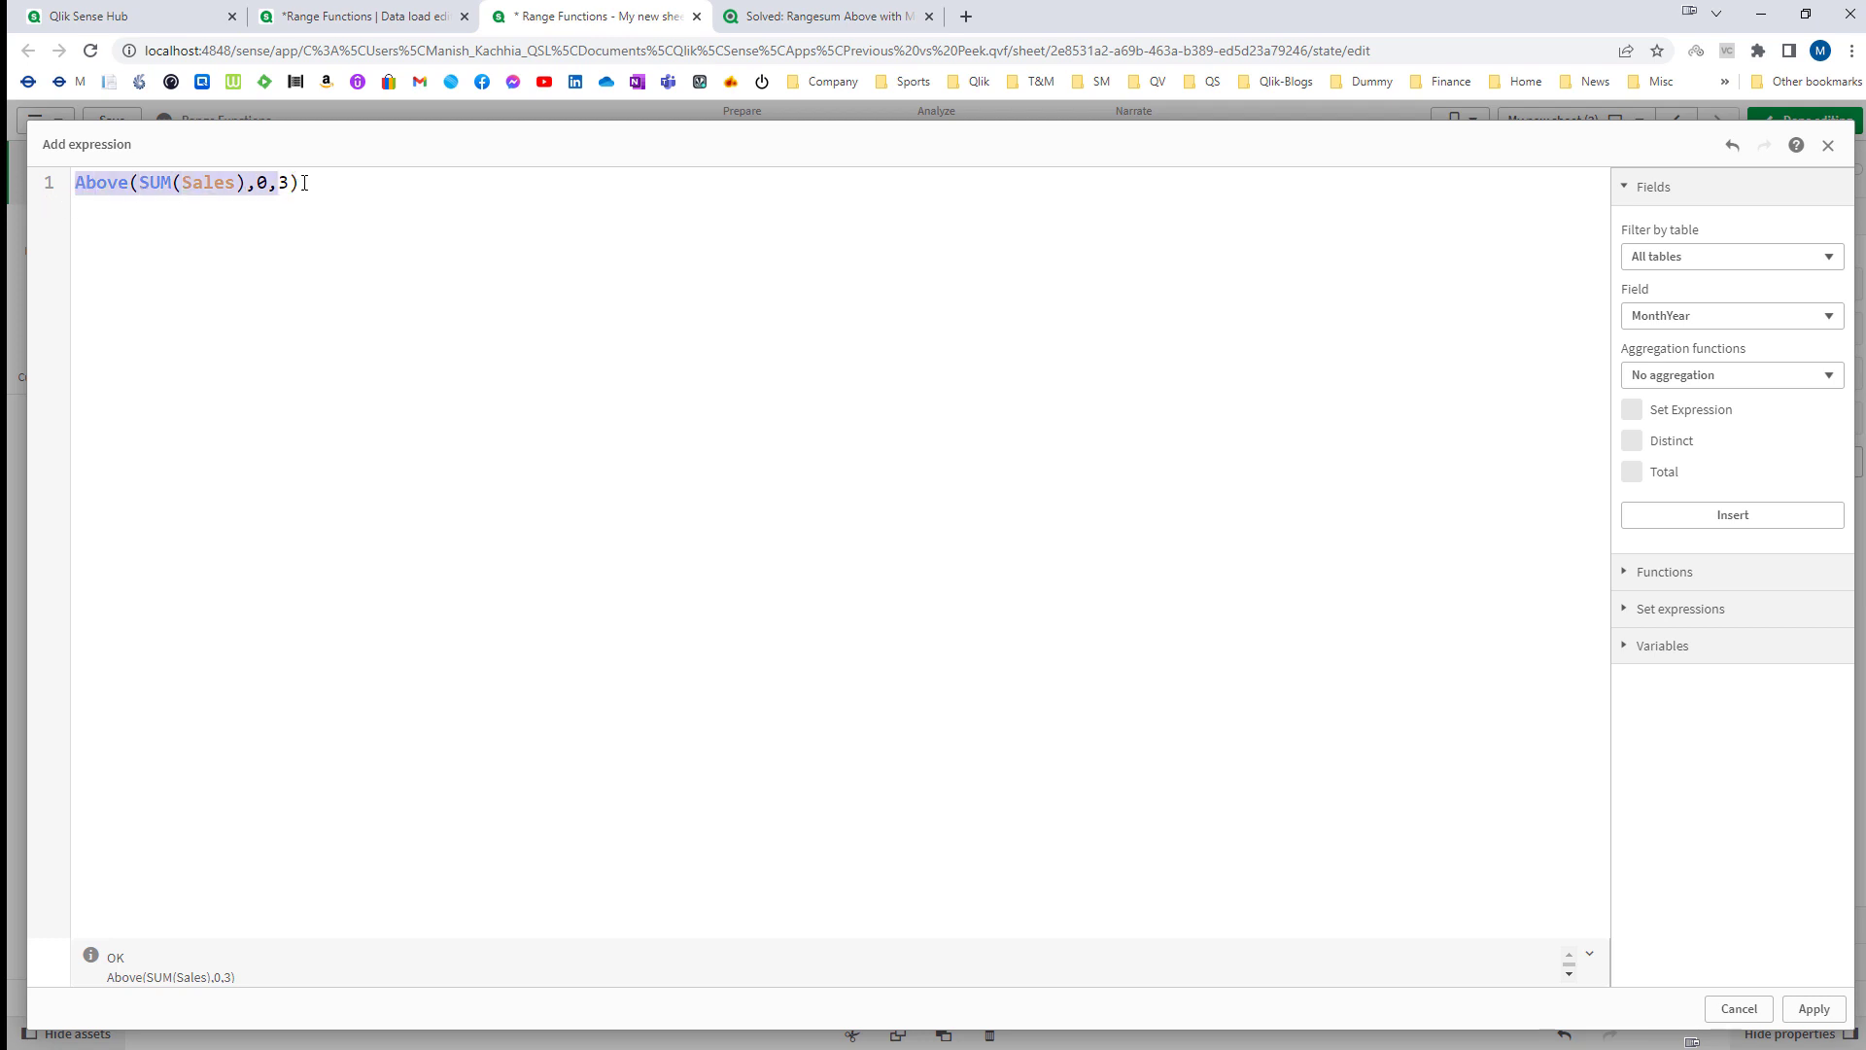
click(1814, 1008)
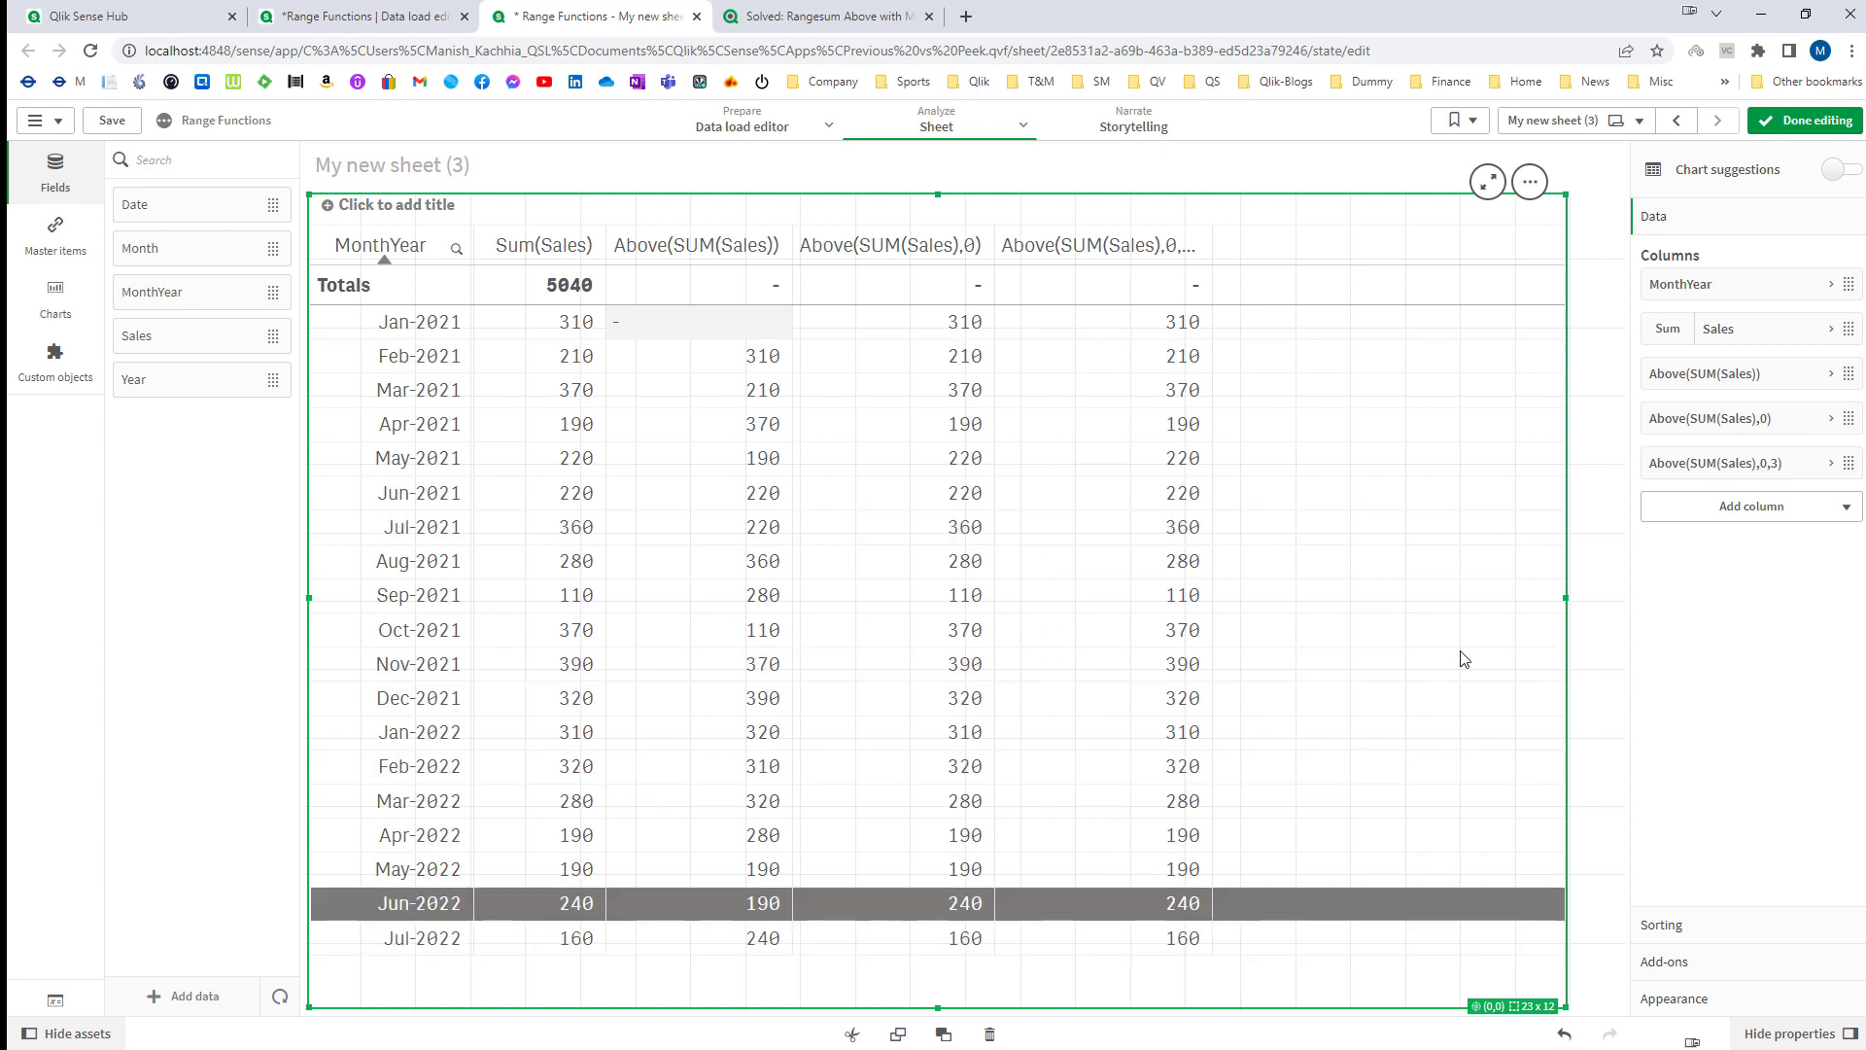
- Change the three-row Above column's expression to RangeSum(Above(SUM(Sales),0,3)) and place that column directly after Sum(Sales)
click(1696, 465)
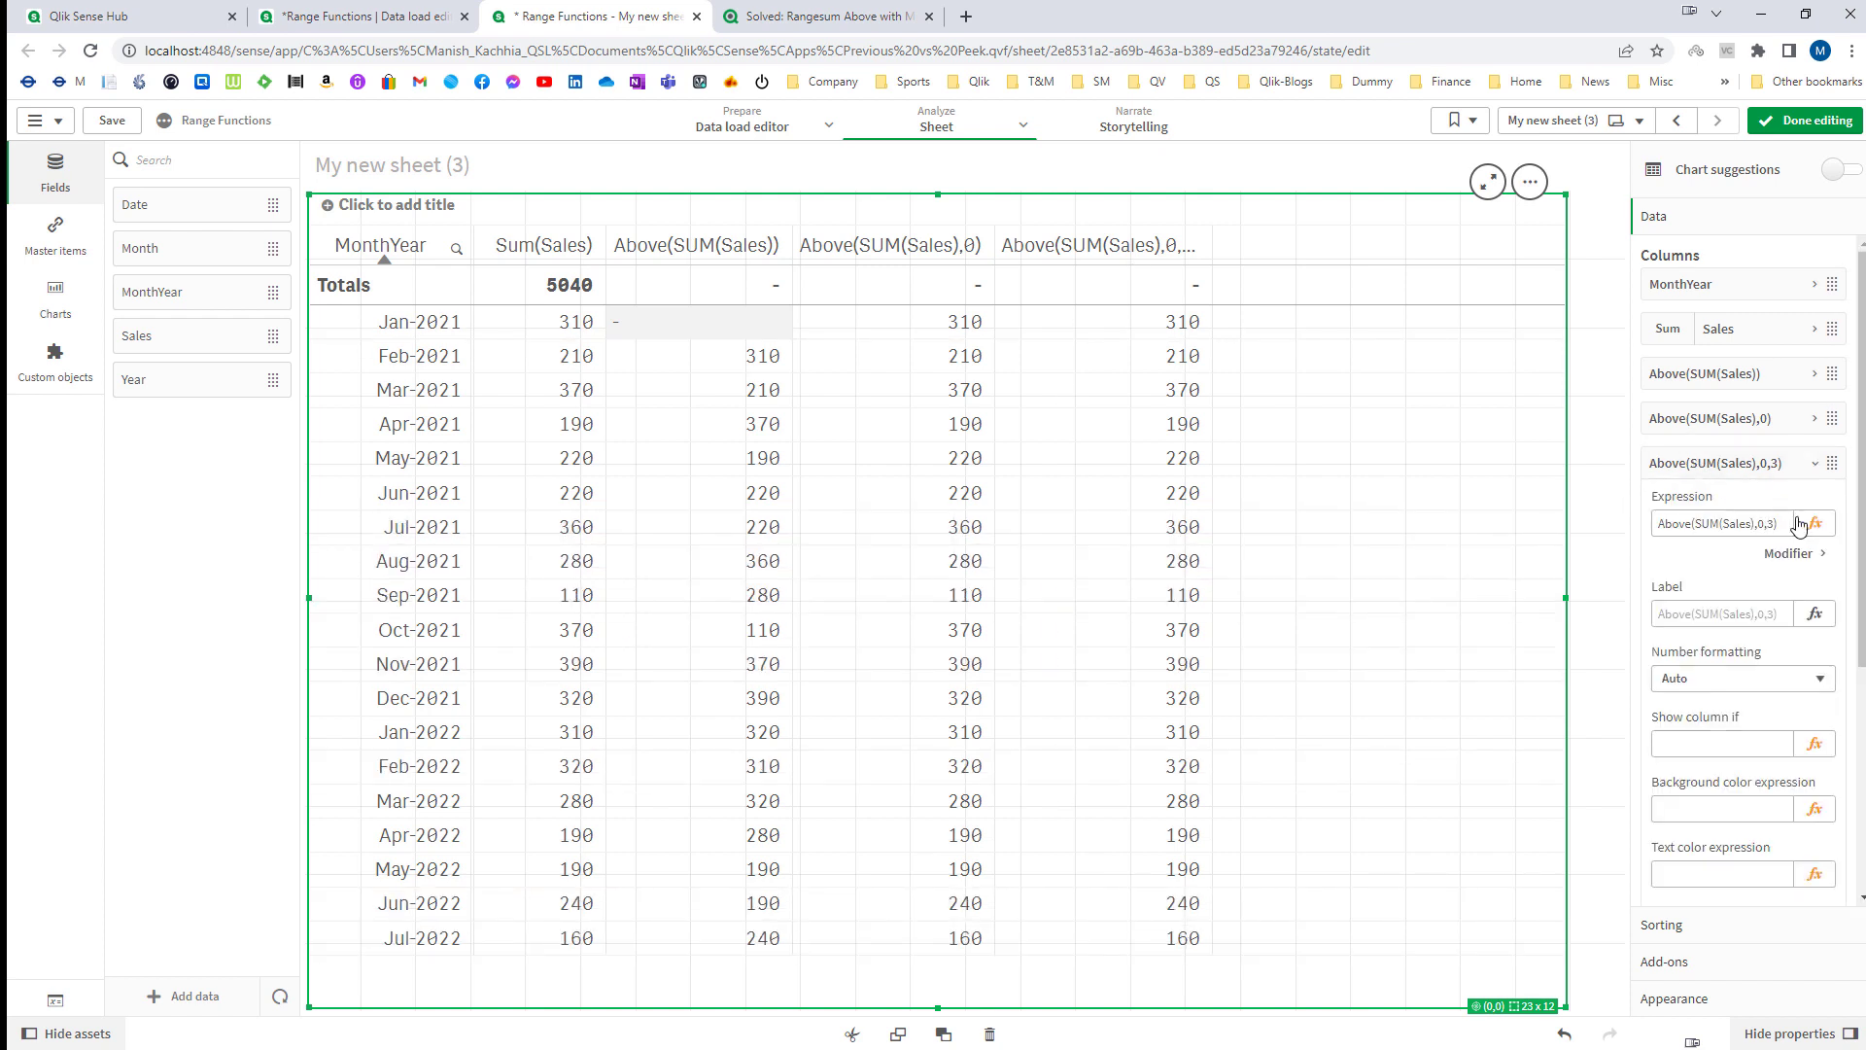
click(1808, 522)
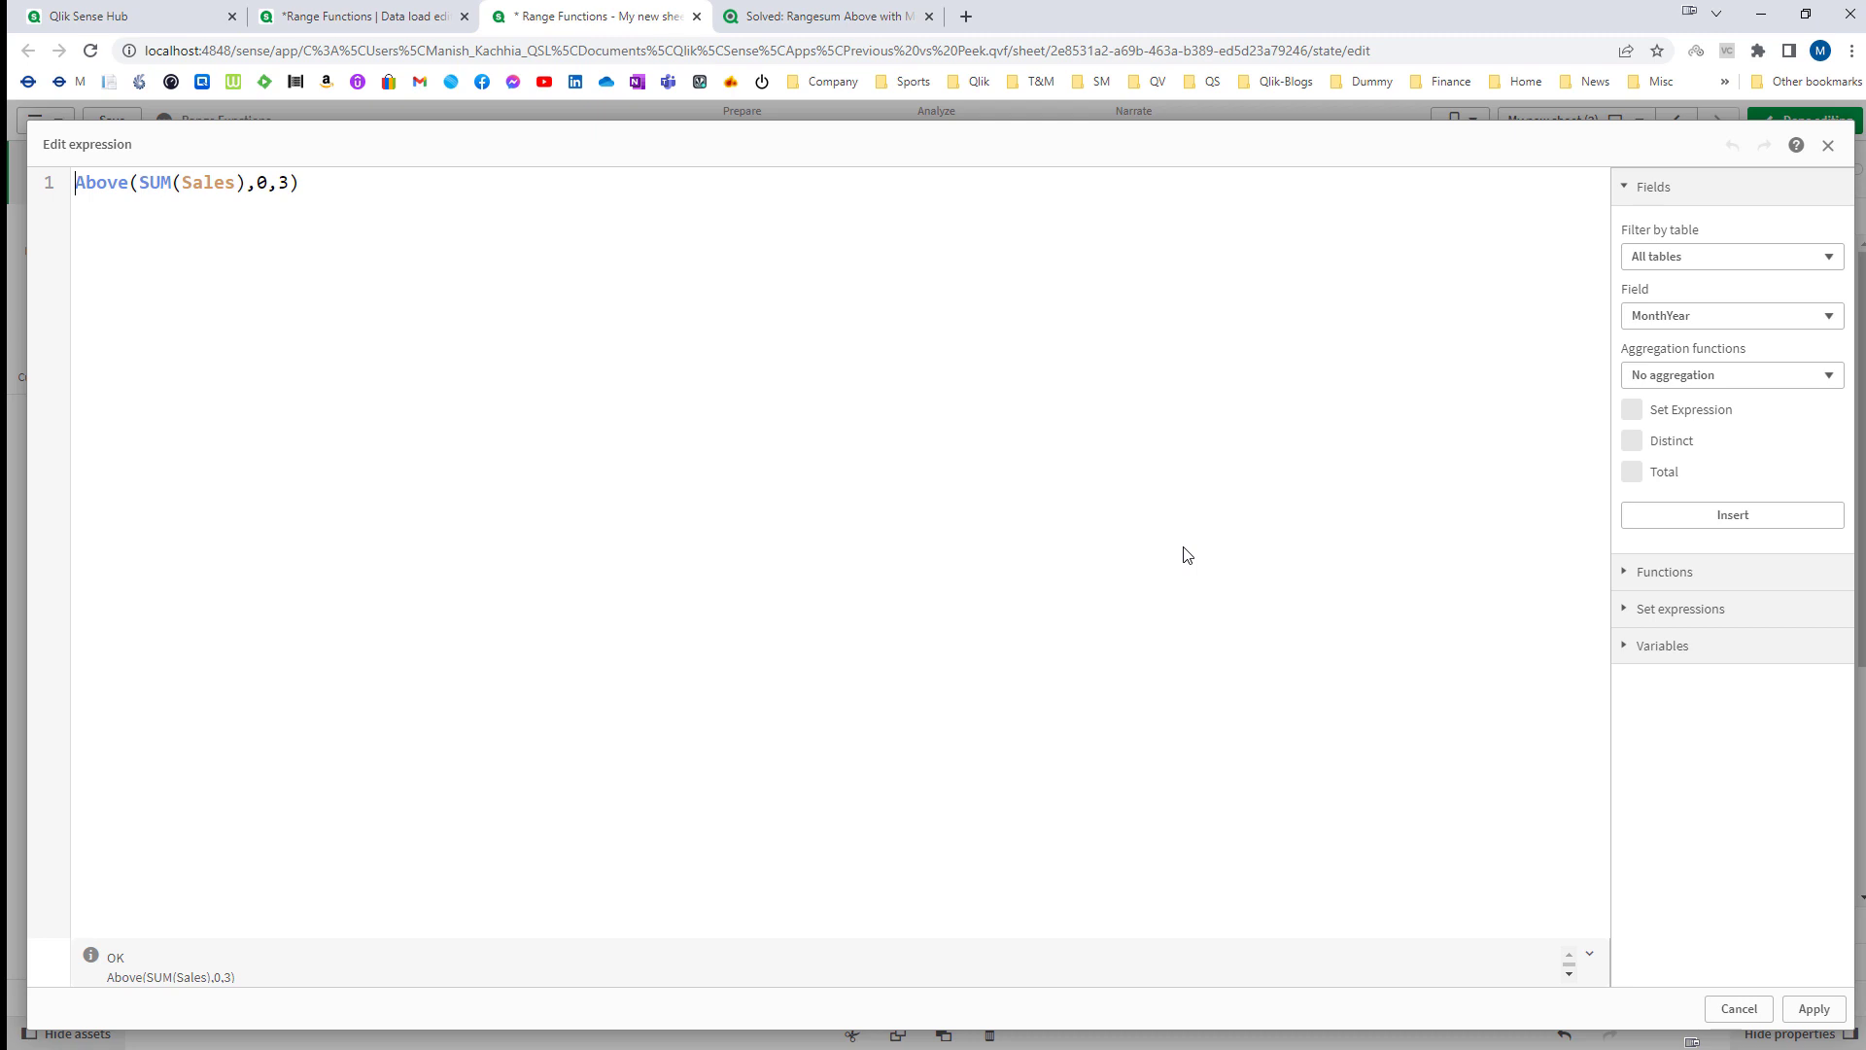
text(RangeSum()
key(End)
text())
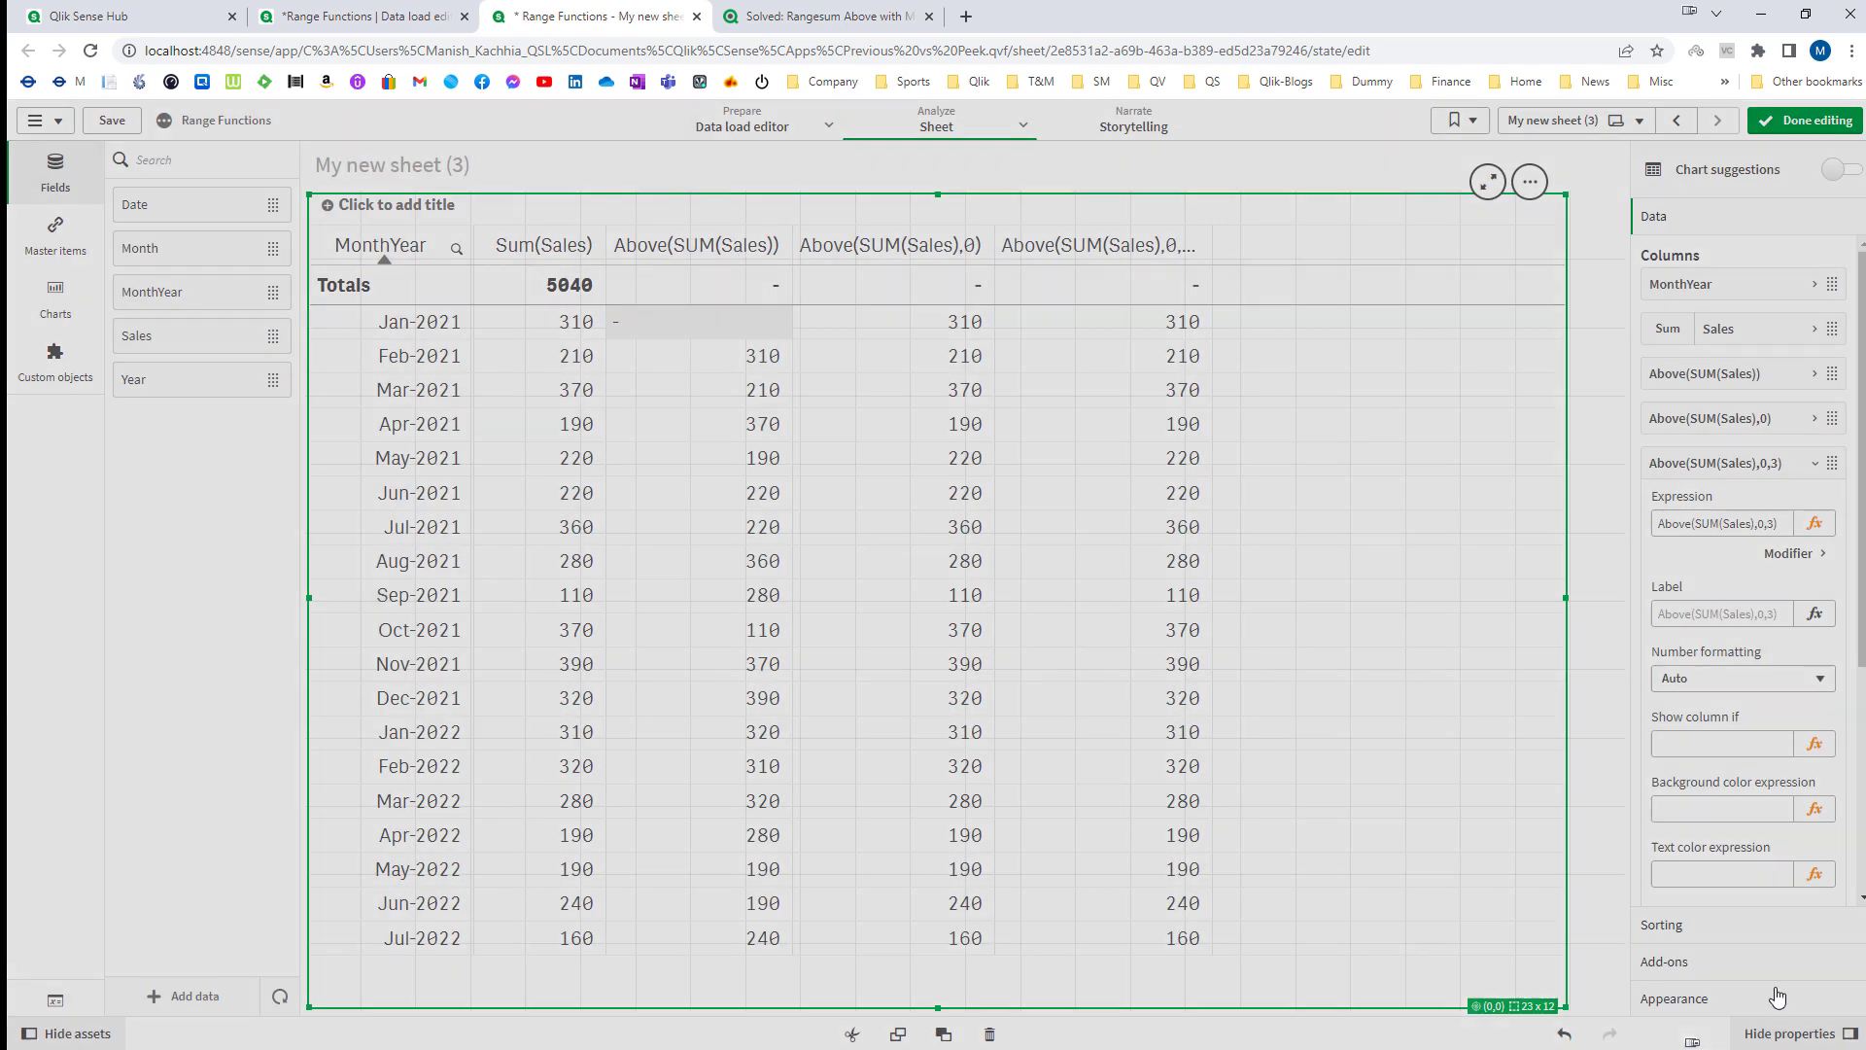
click(1809, 1008)
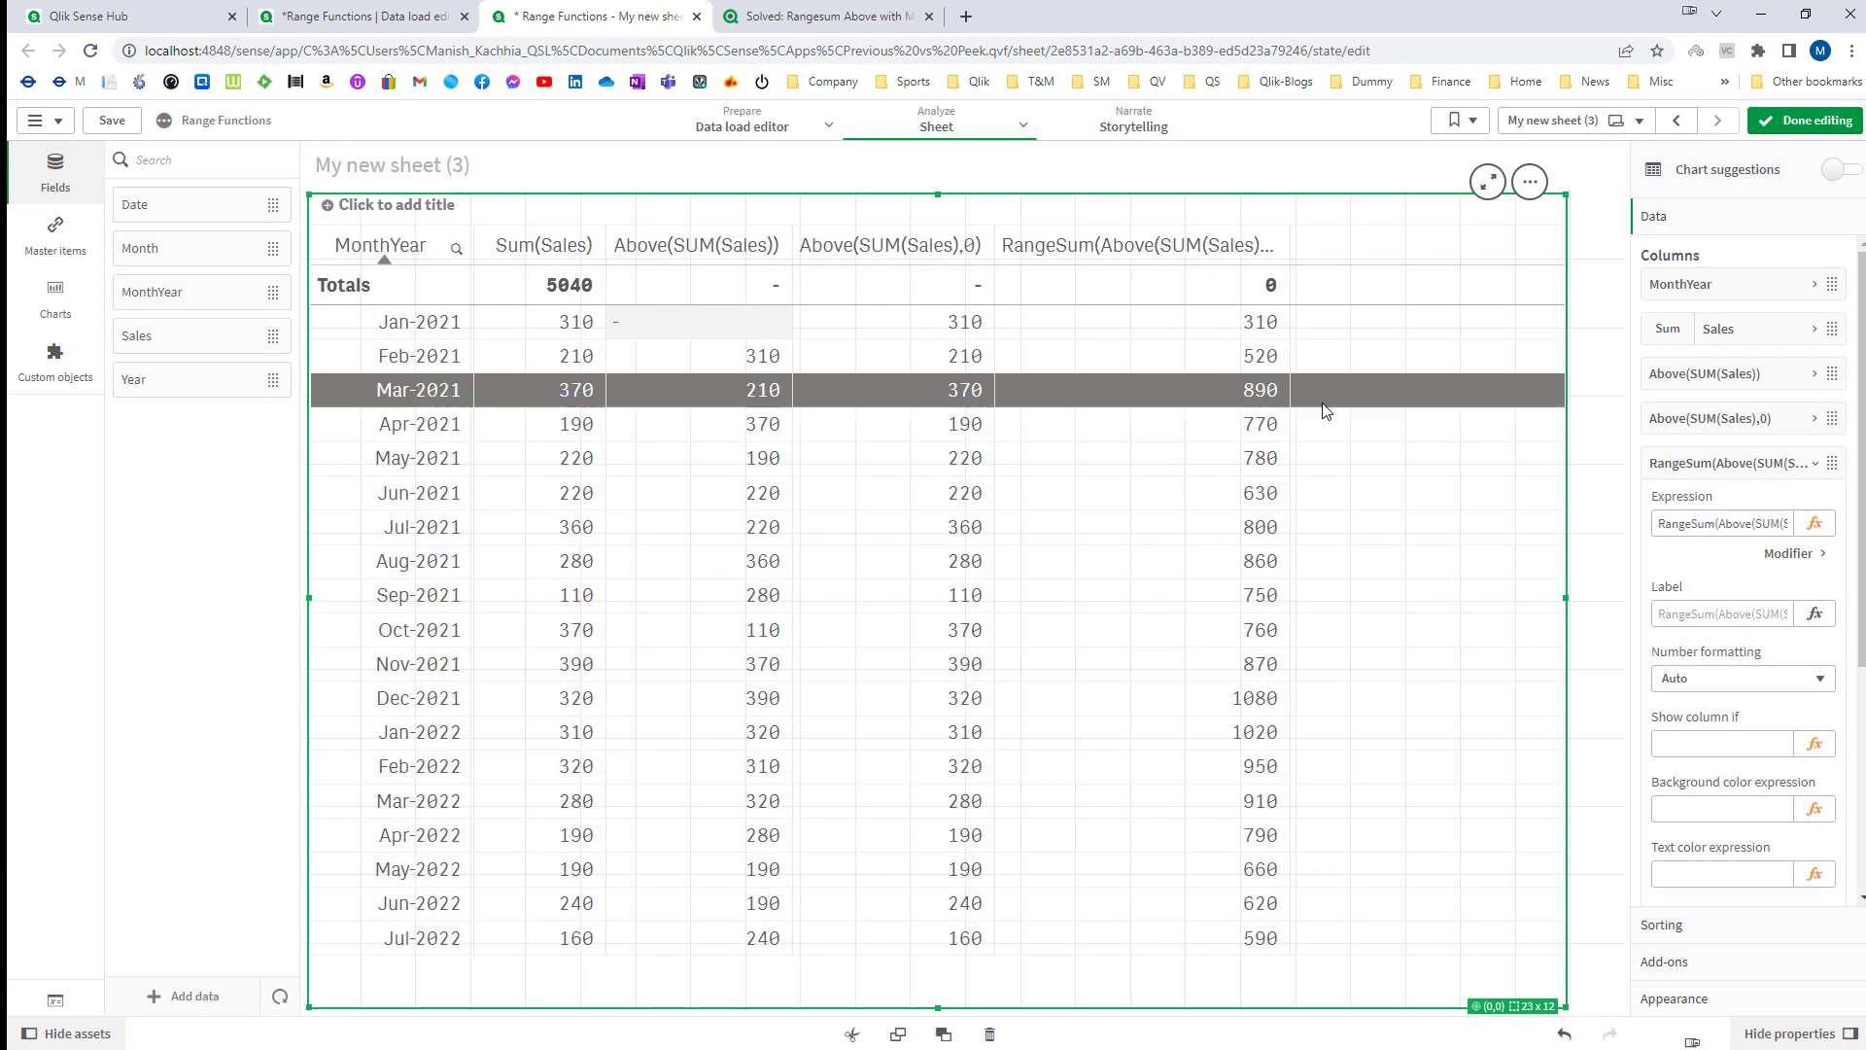
click(1715, 463)
drag(1712, 457, 1710, 382)
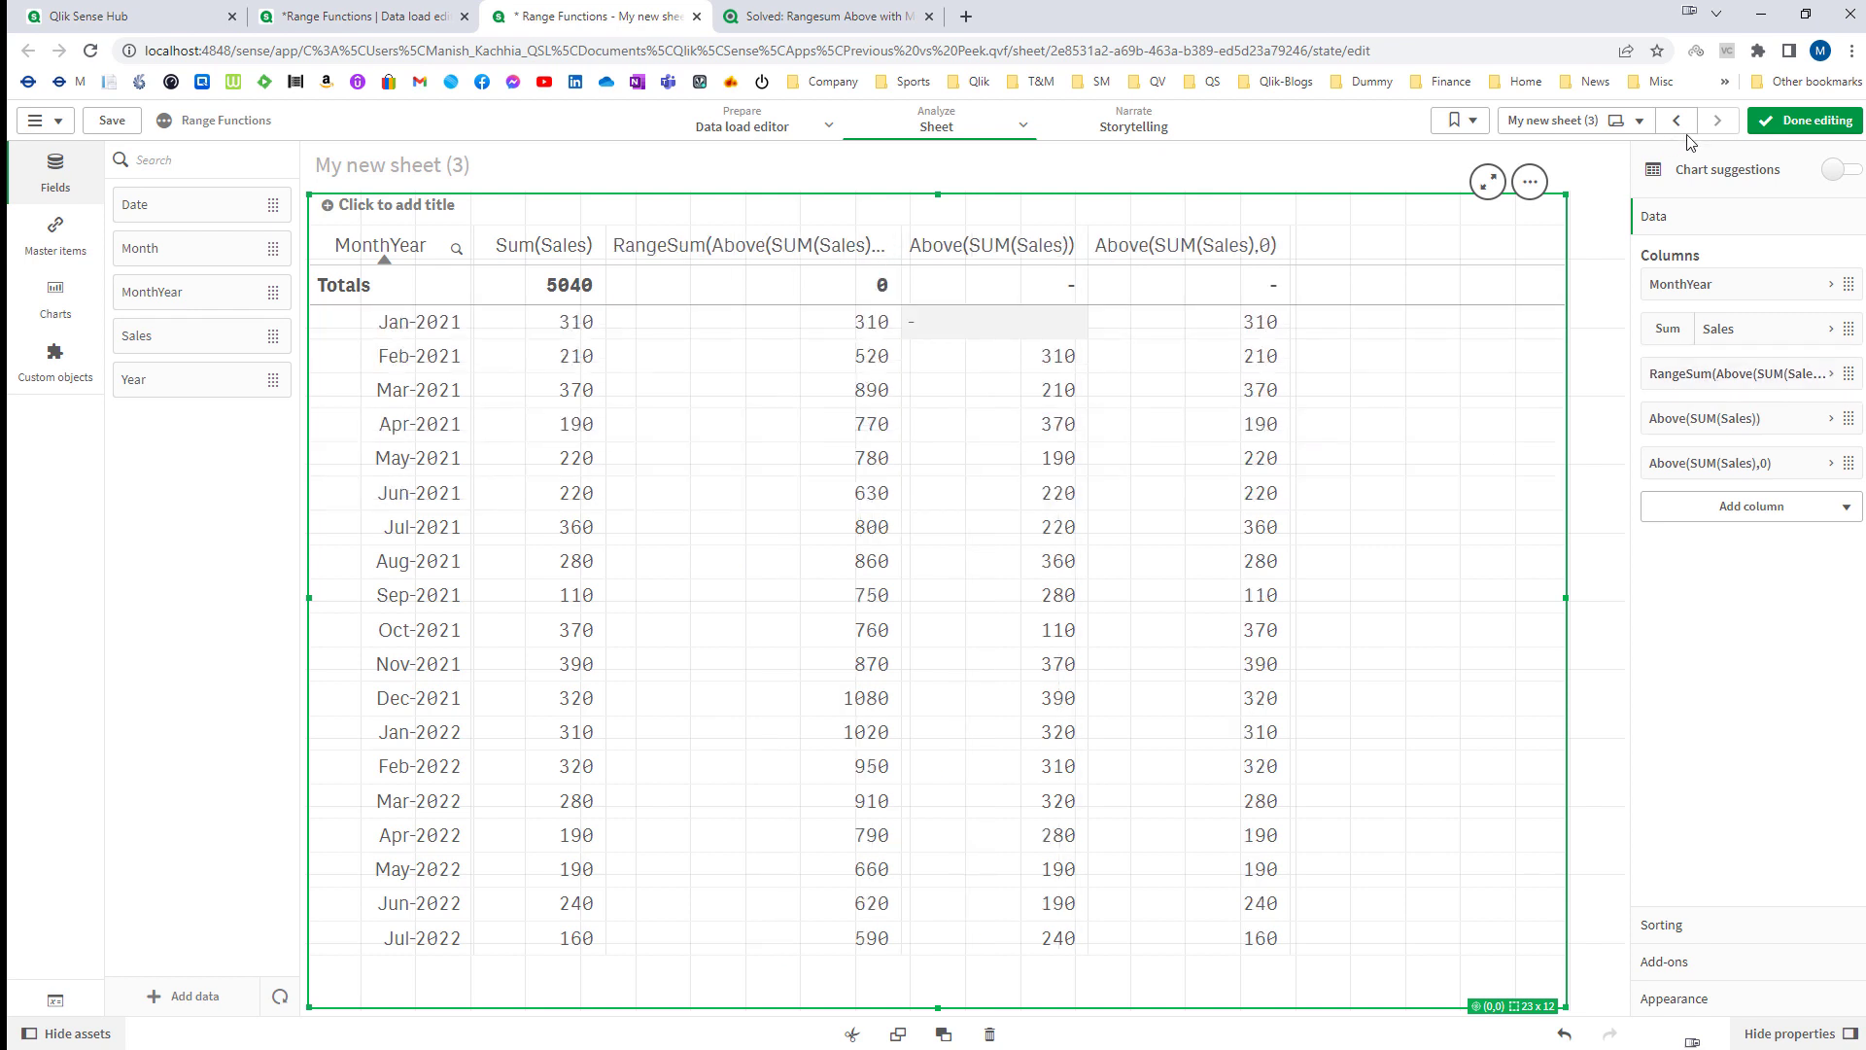
- Finish editing the sheet and widen the RangeSum column so its full heading fits
click(1755, 126)
drag(609, 252, 759, 252)
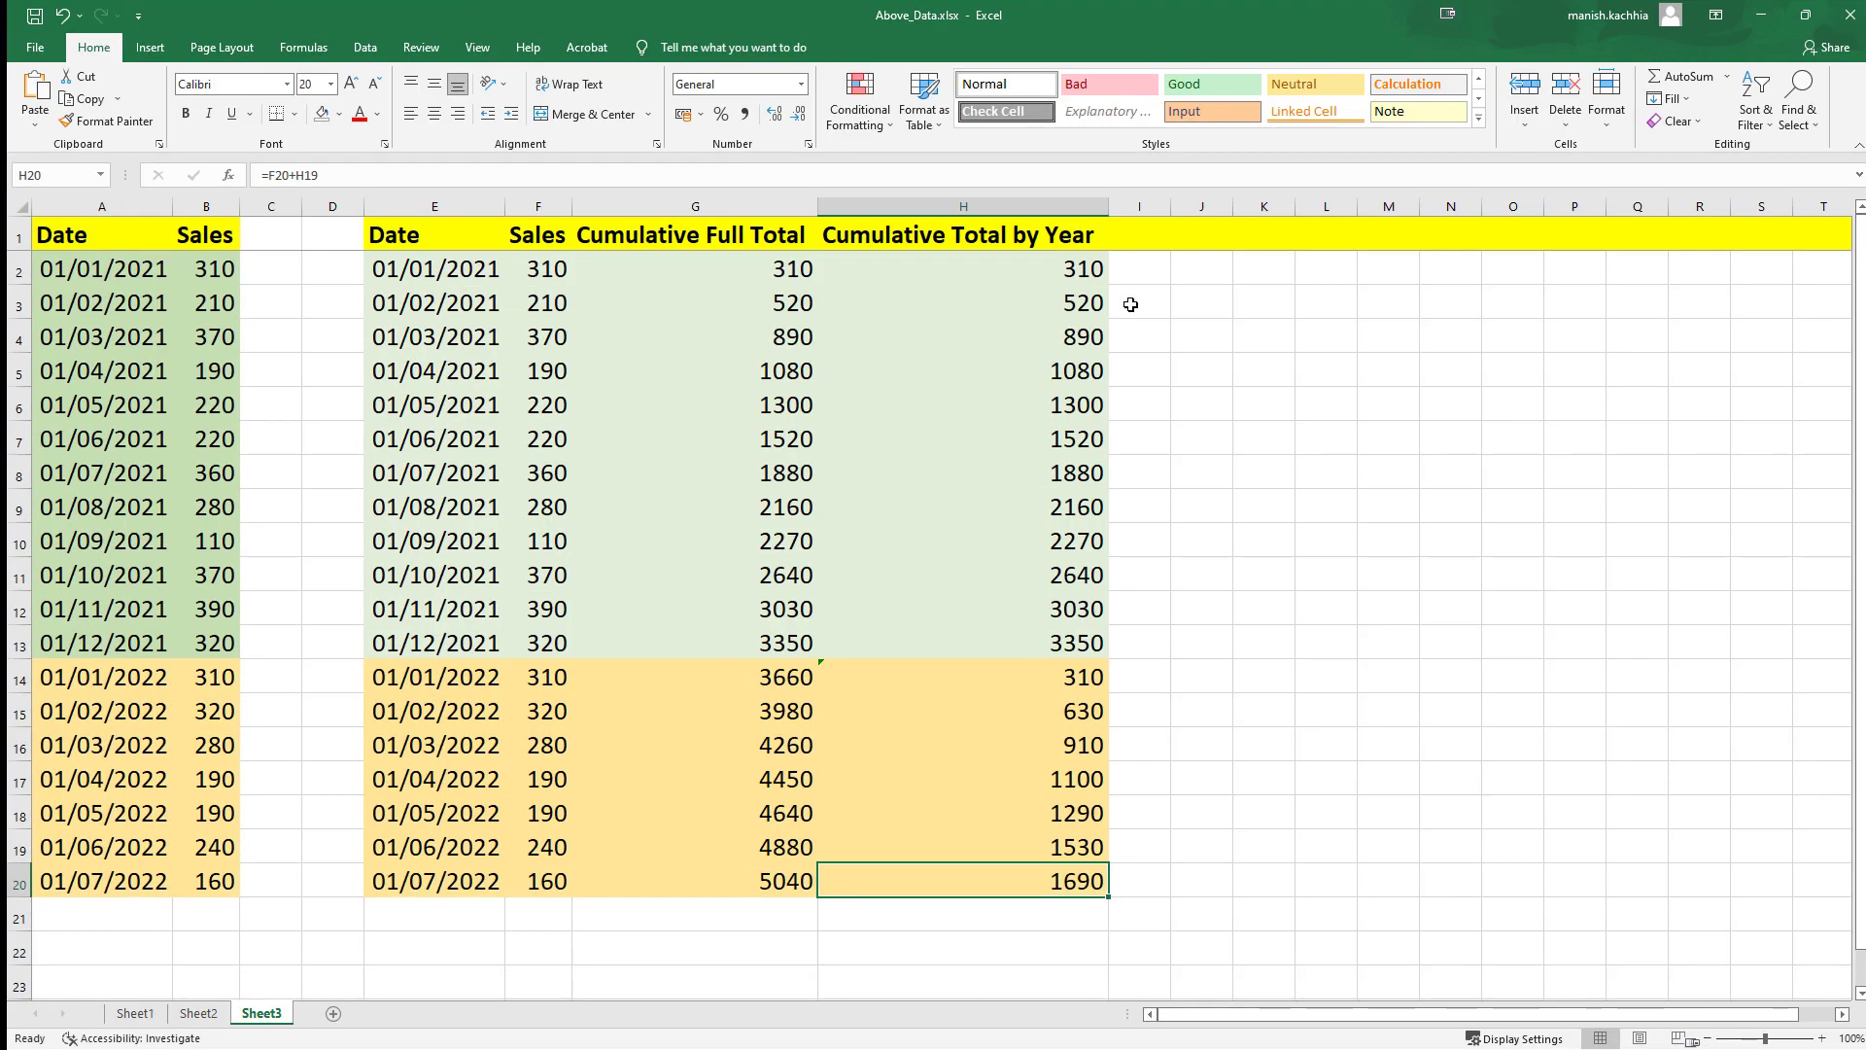
- In the Above_Data.xlsx workbook in Excel, enter the text RangeSum(Above(SUM(Sales),0,3) in cell K1
click(1253, 237)
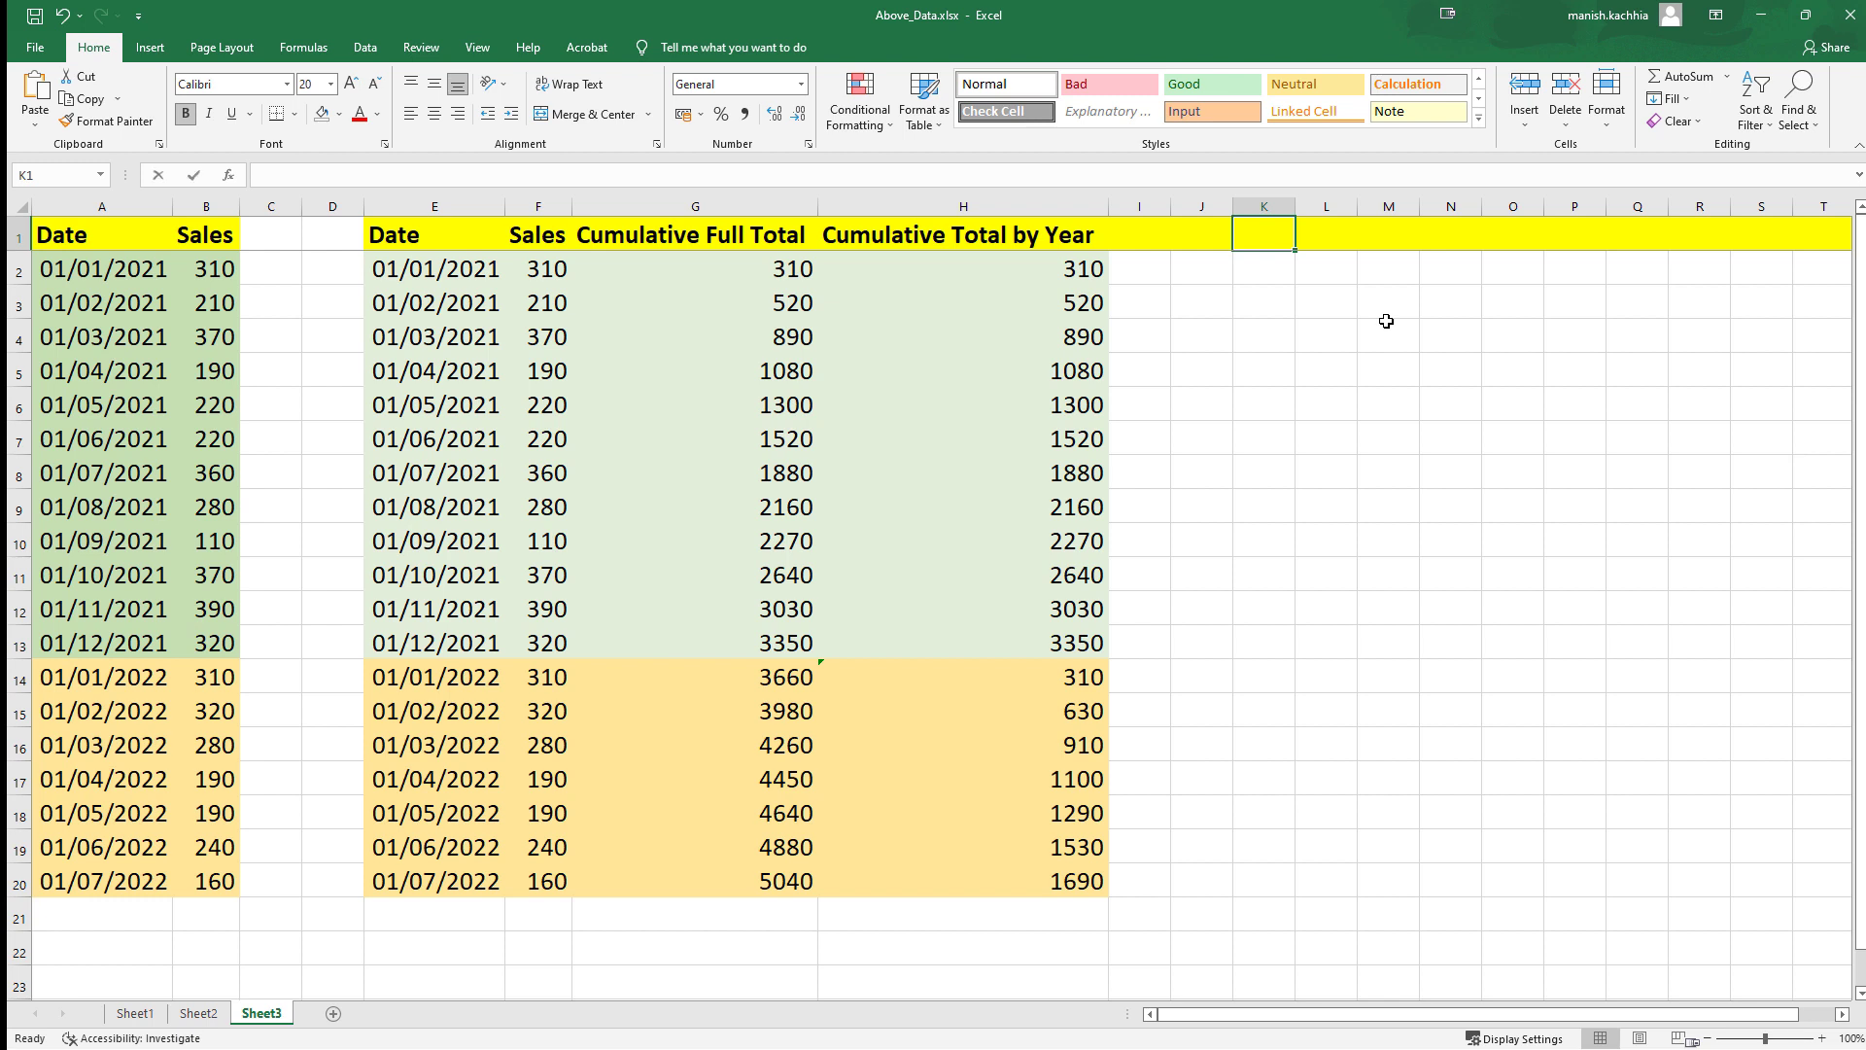
text(RangeSum(Above(SUM(Sales)
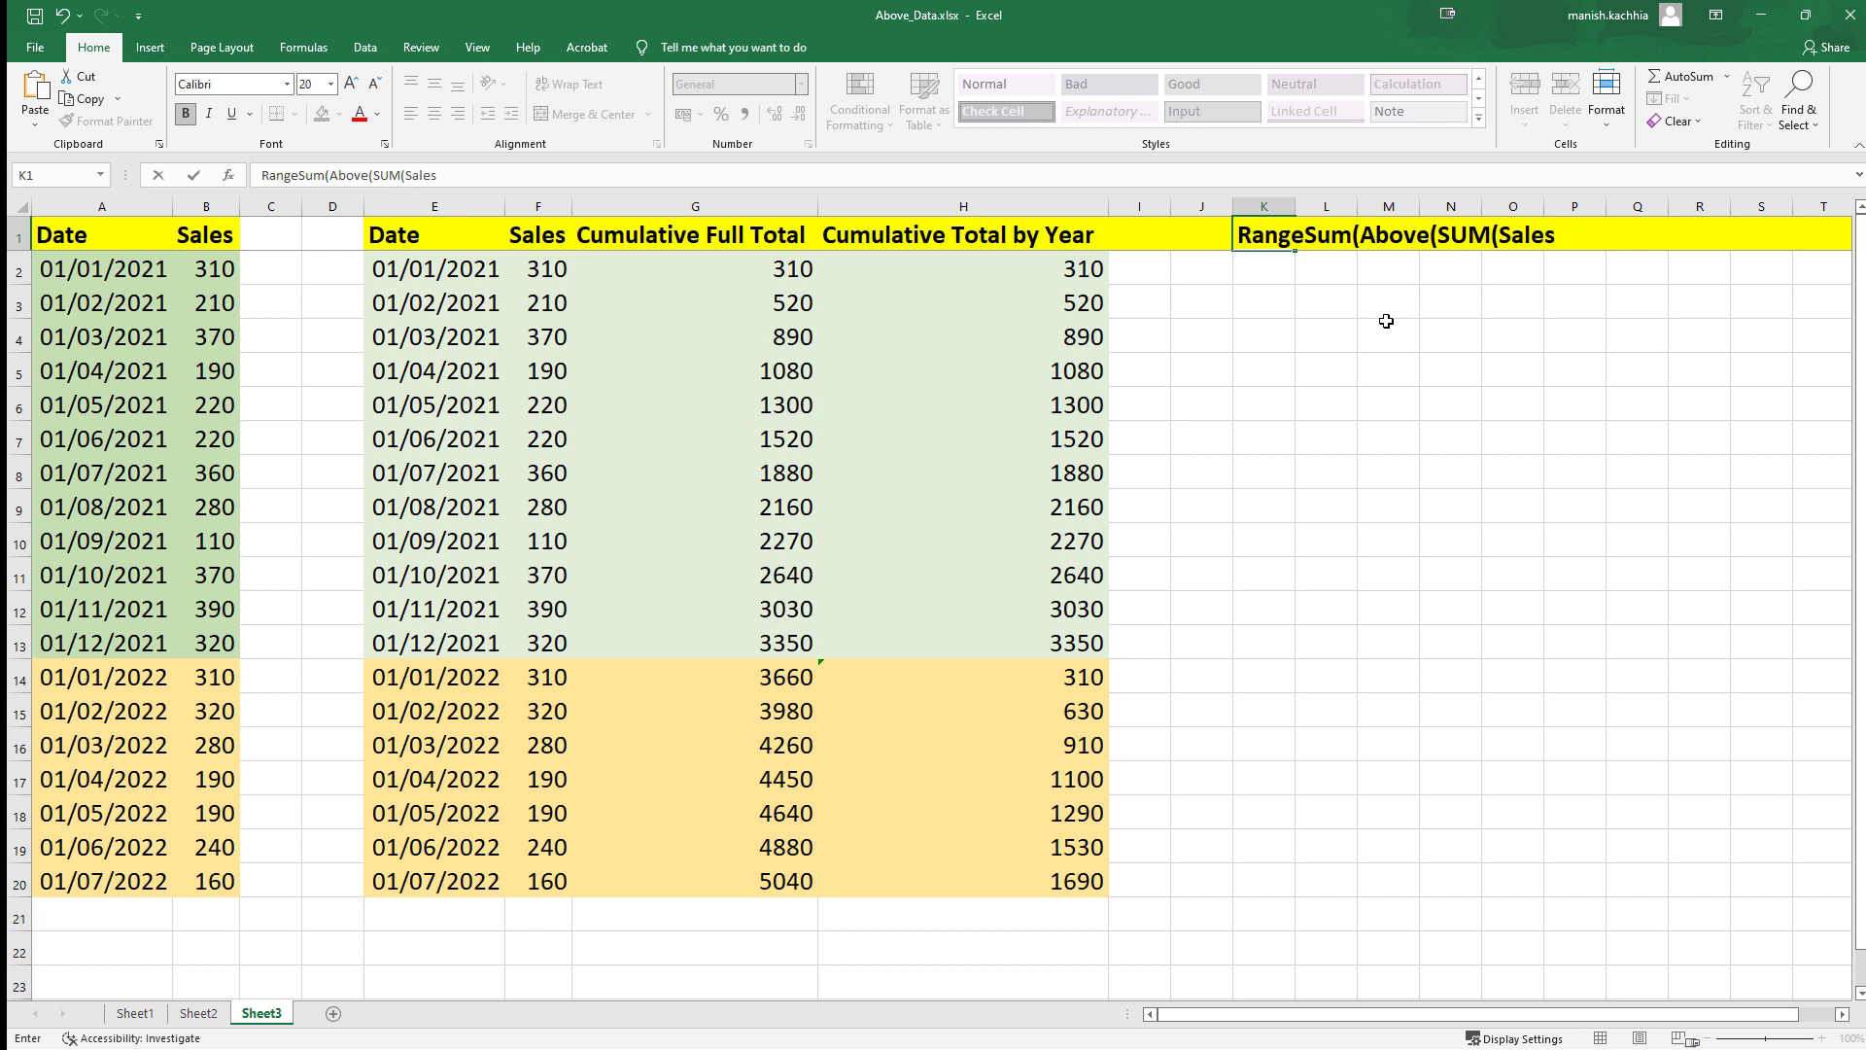
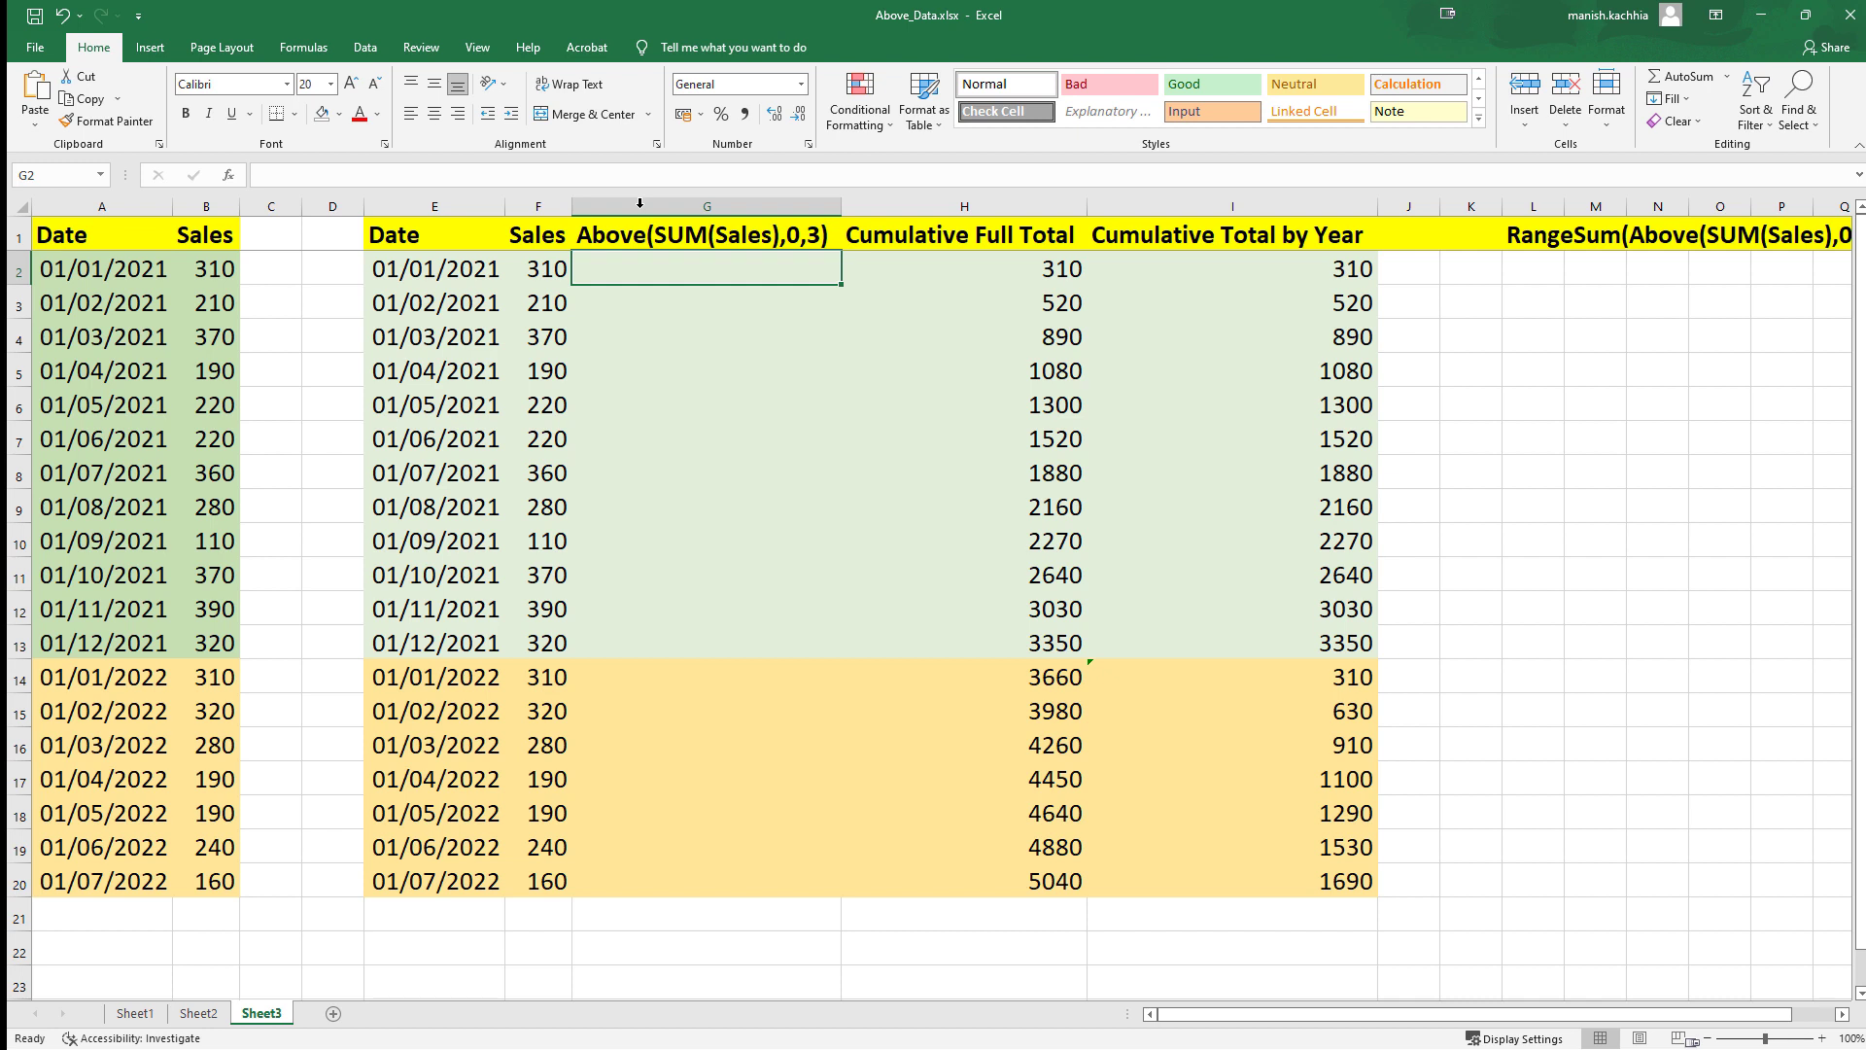
- Enter 310 in G2 as the Above(SUM(Sales),0,3) value for 01/01/2021 and compare it with the Sales cell beside it
key(shift+Left)
key(shift+Right)
text(310)
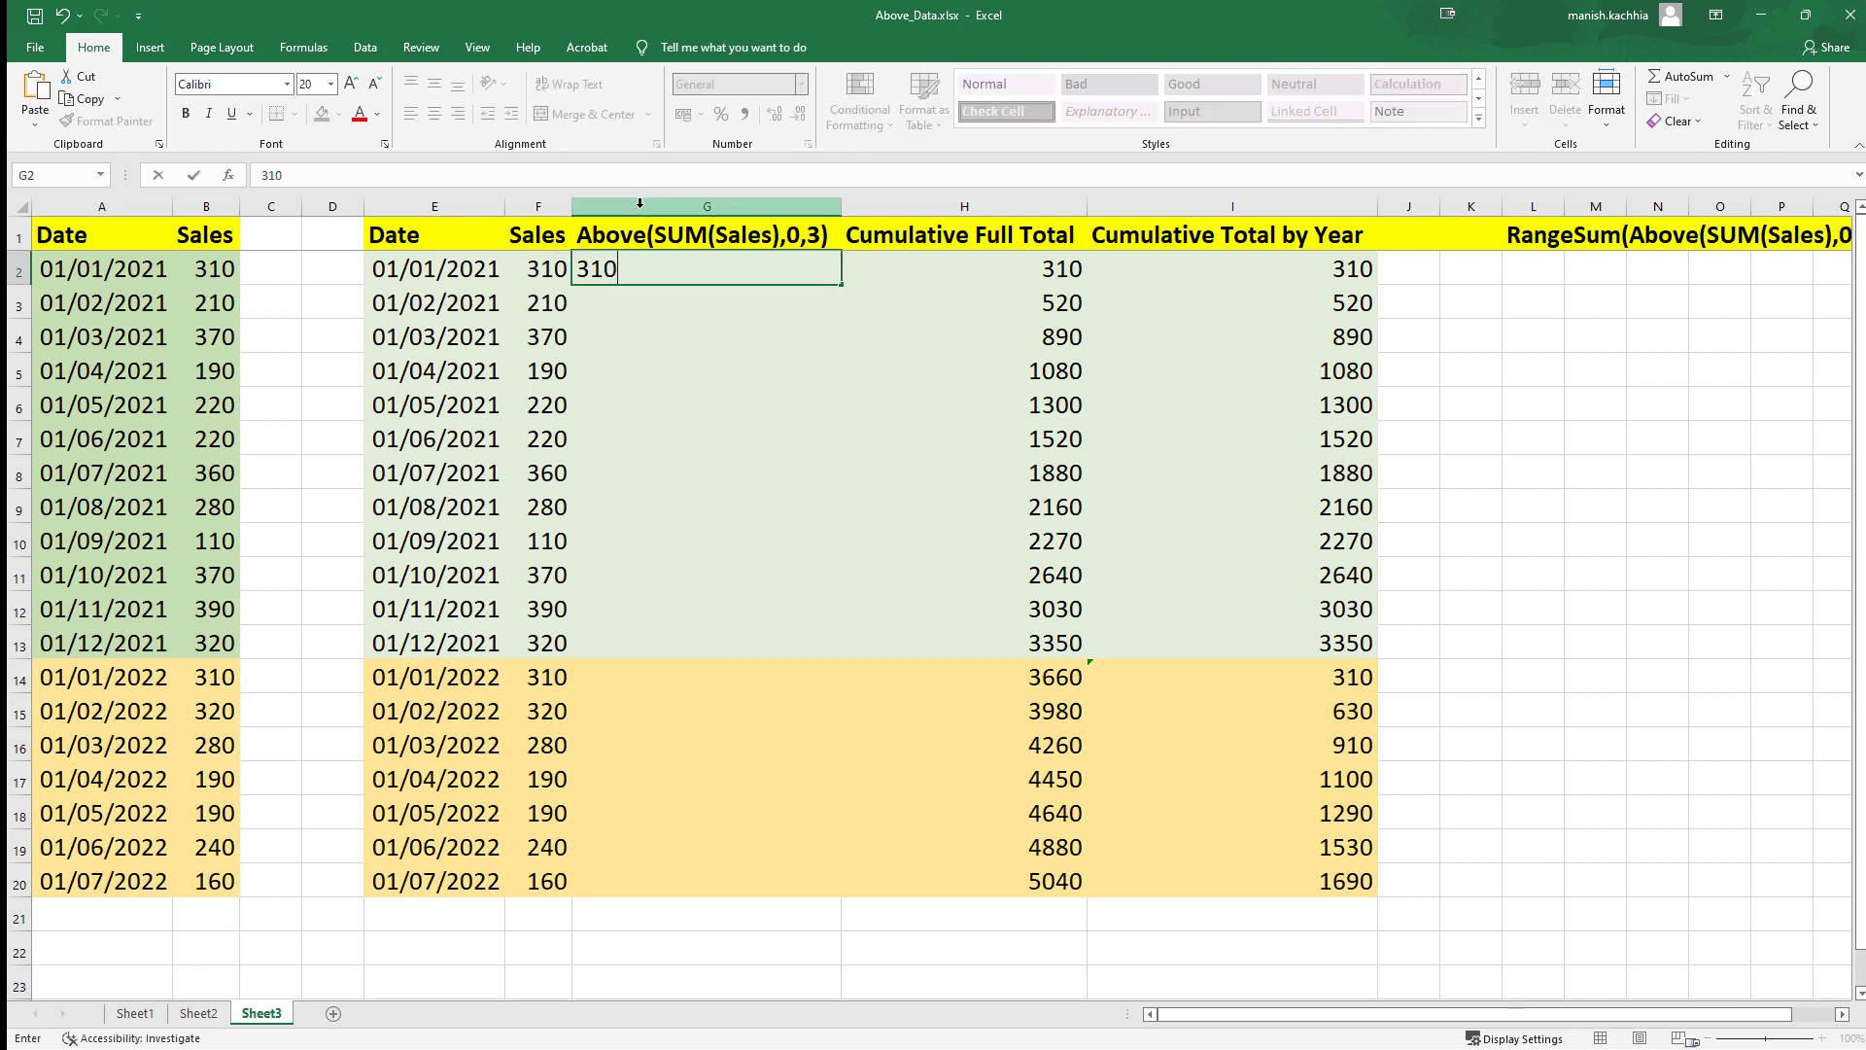
key(Return)
key(Up)
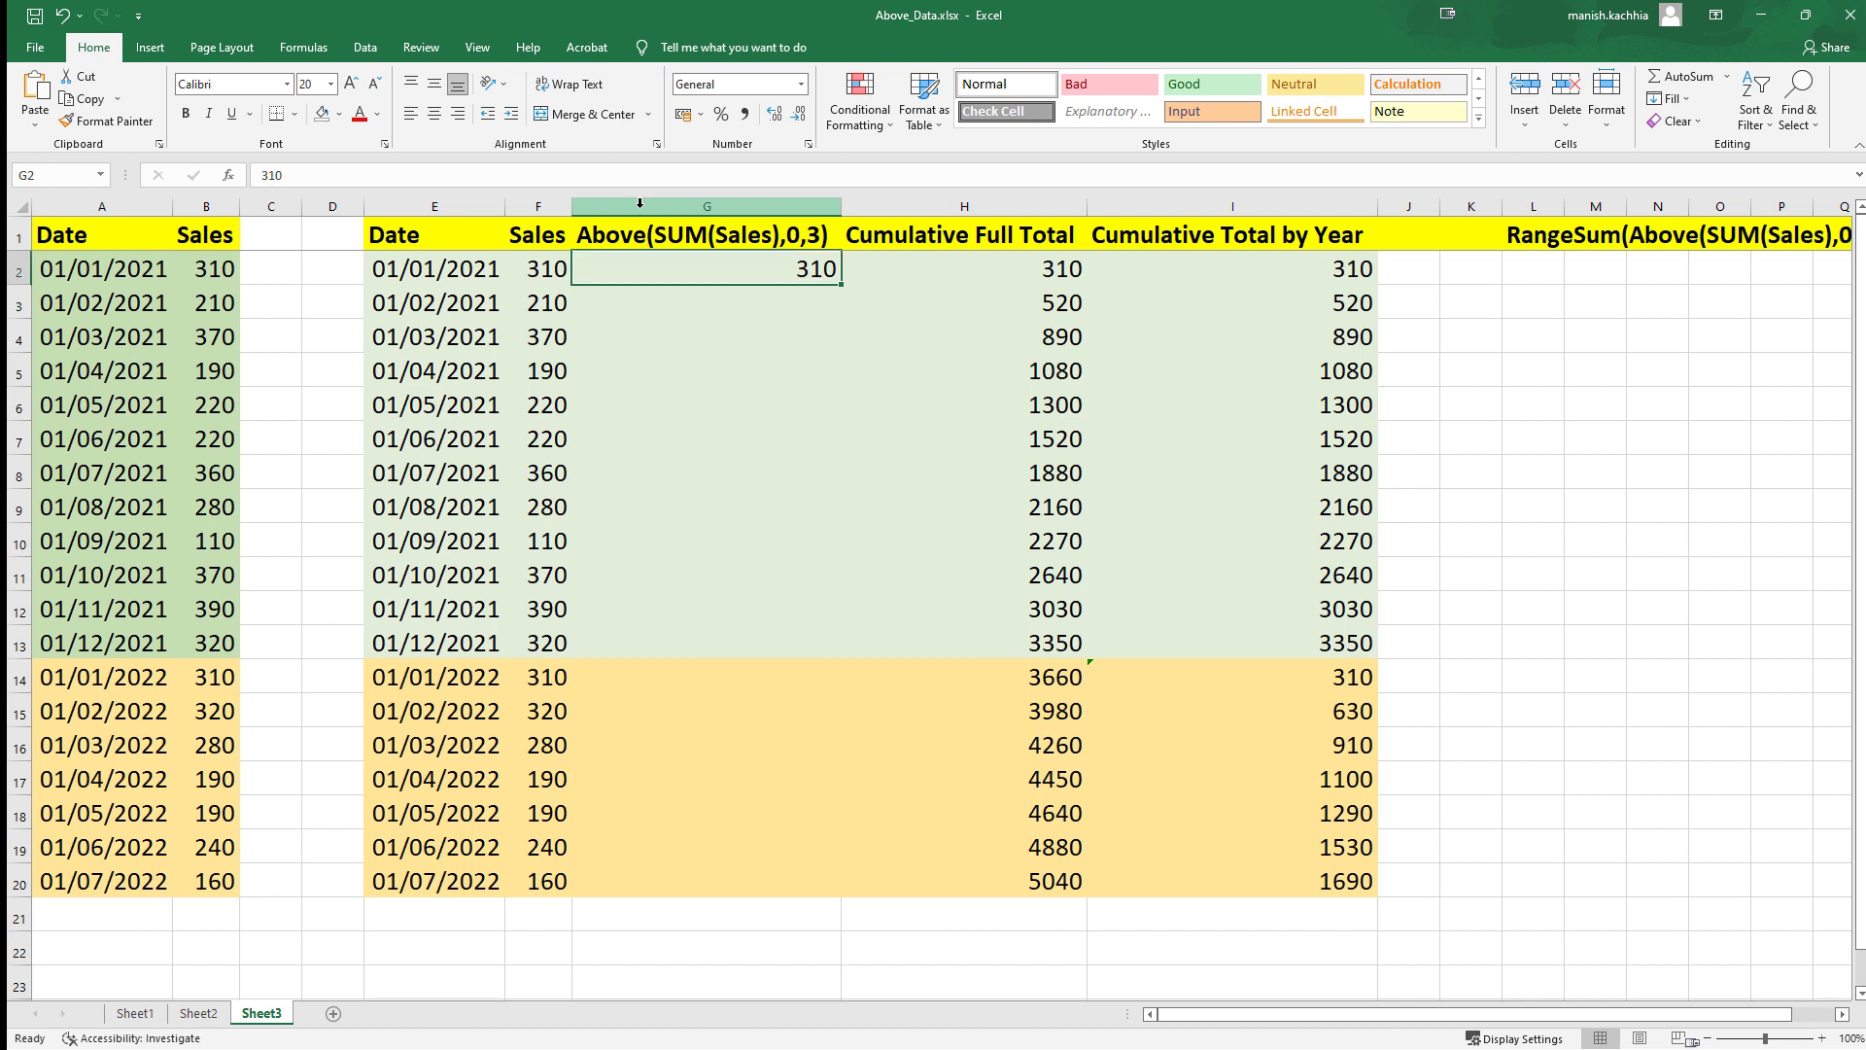
key(Left)
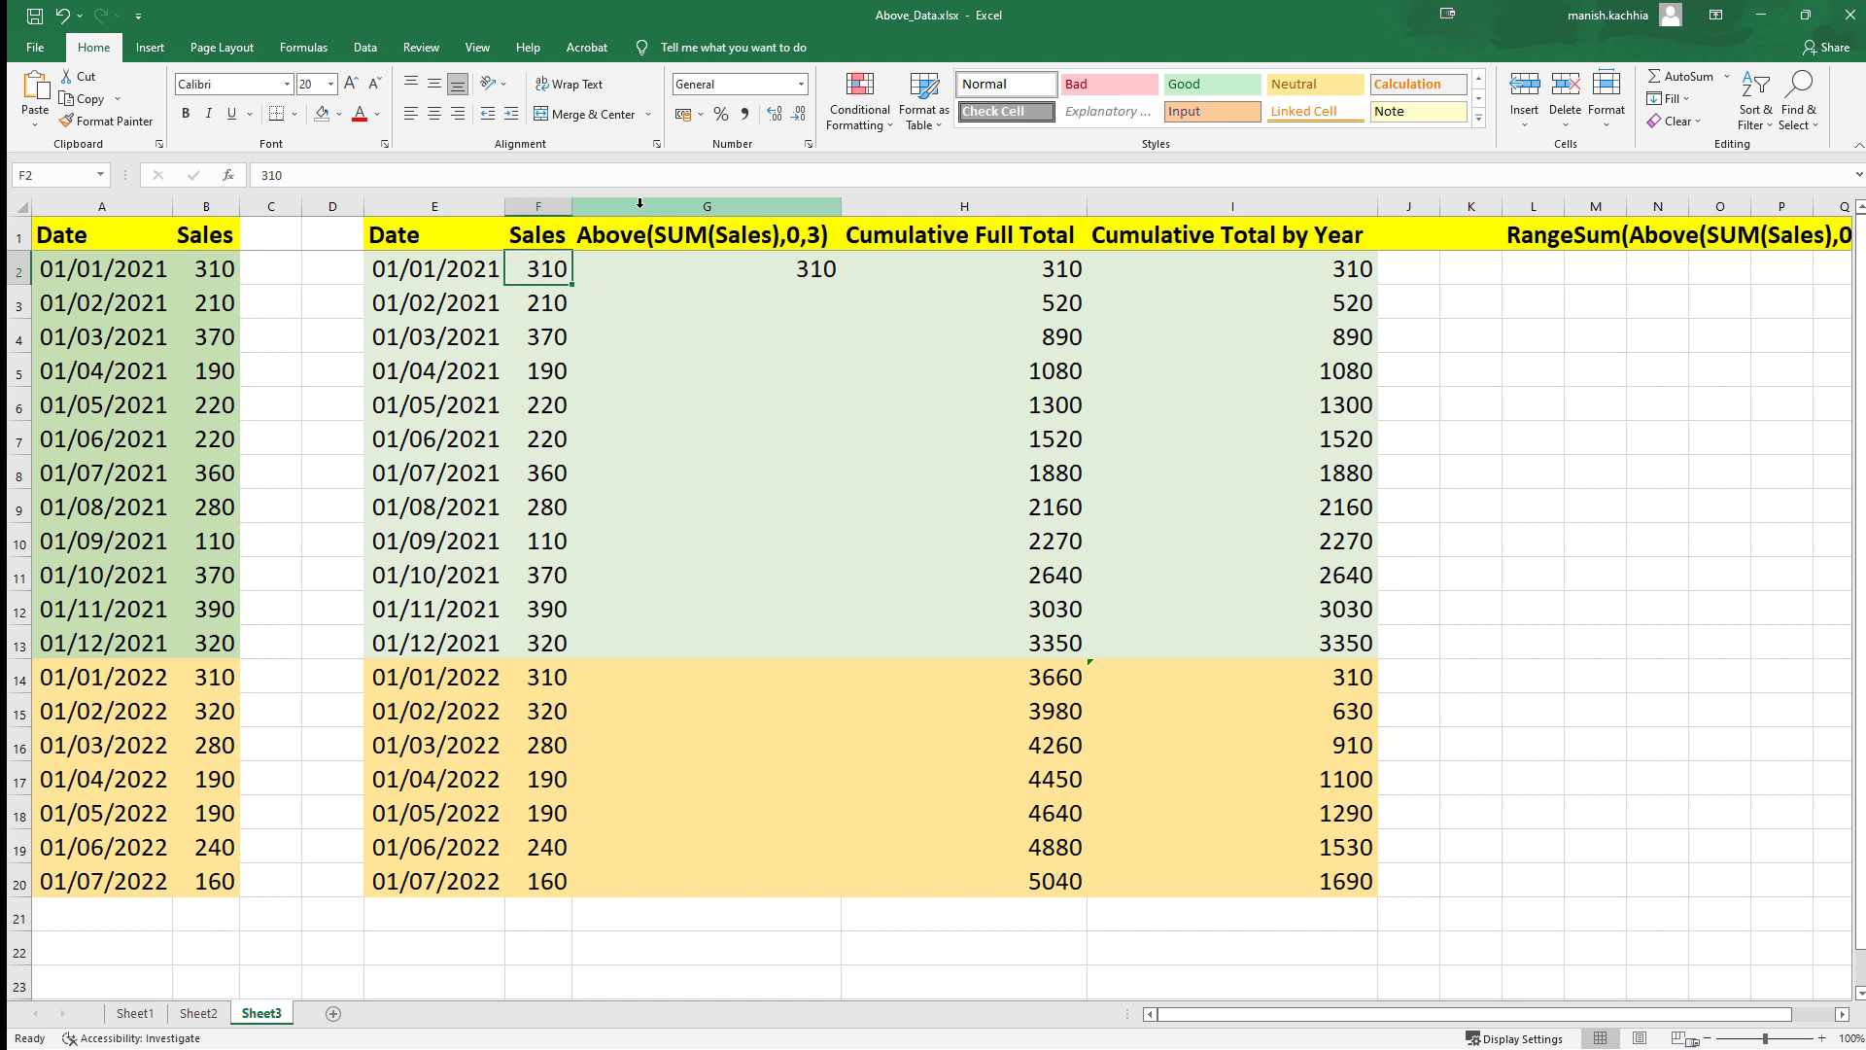
key(Right)
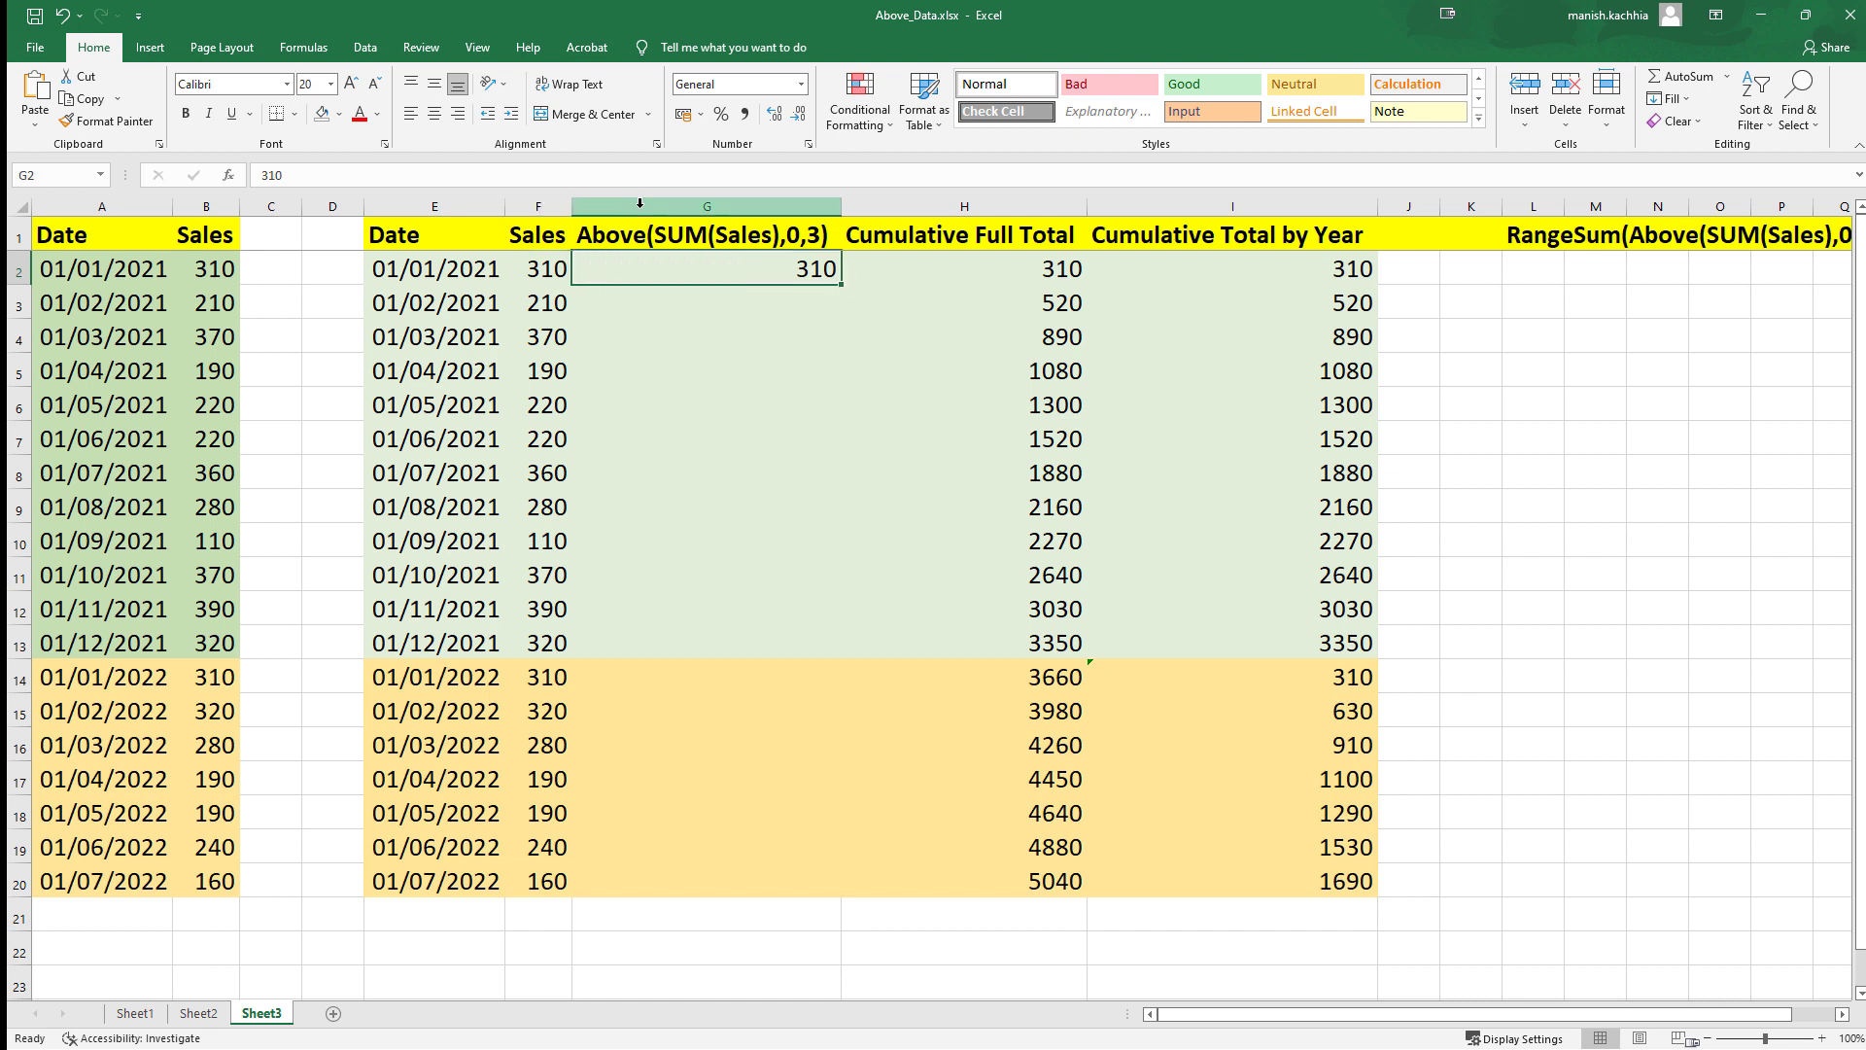
key(Left)
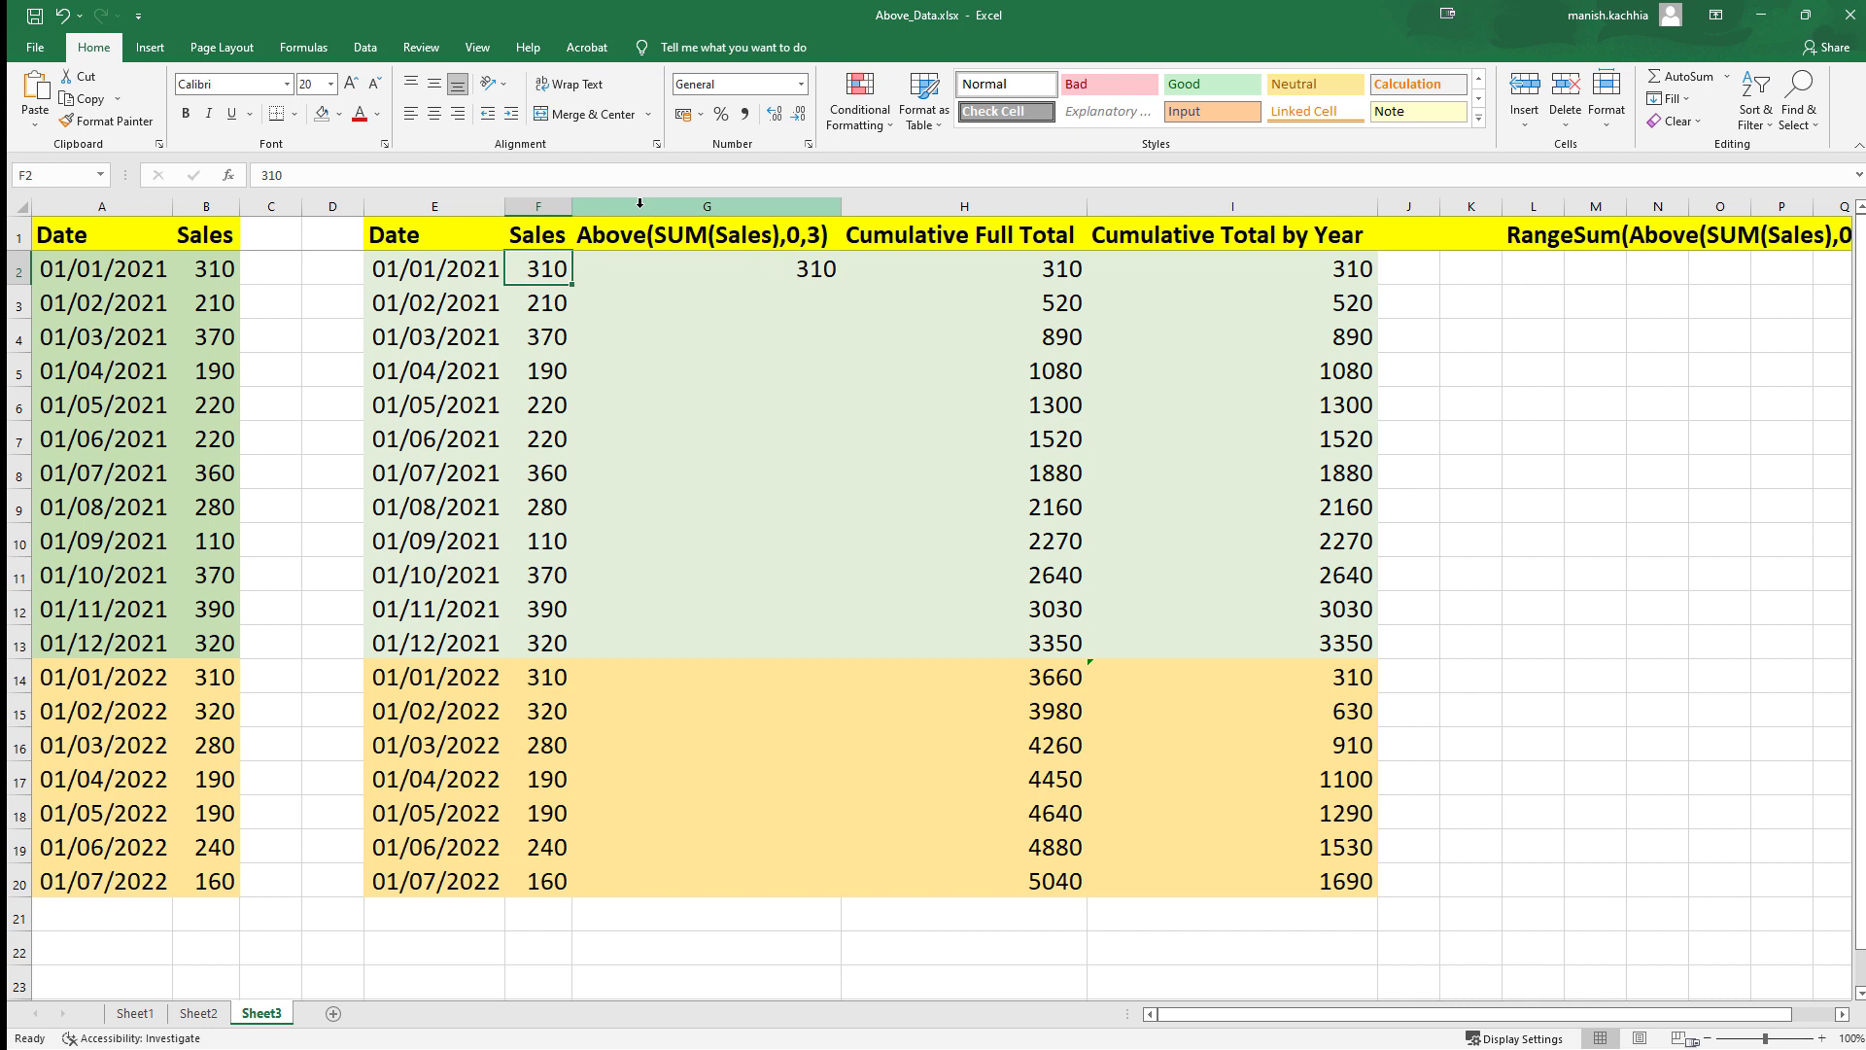
key(Right)
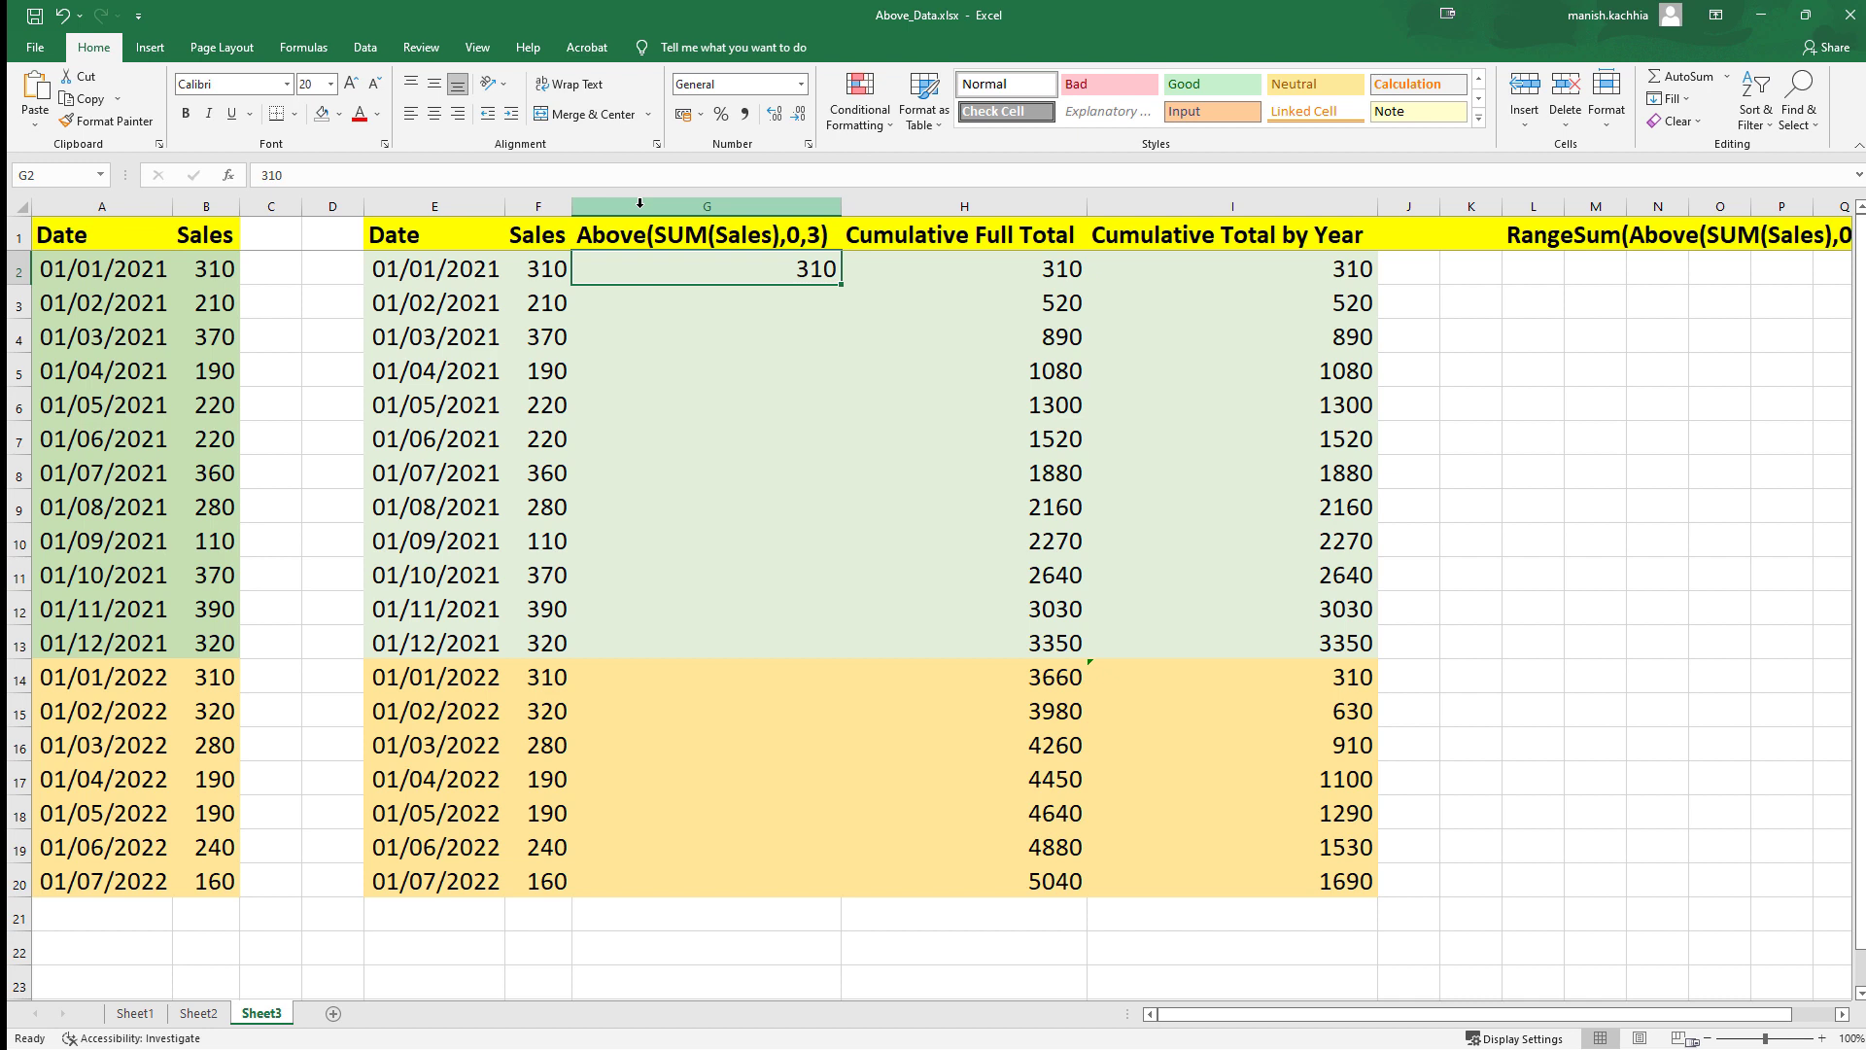
- Enter 210, 310 in G3 for 01/02/2021 and select the two Sales values it comes from, F2:F3
key(Down)
text(210)
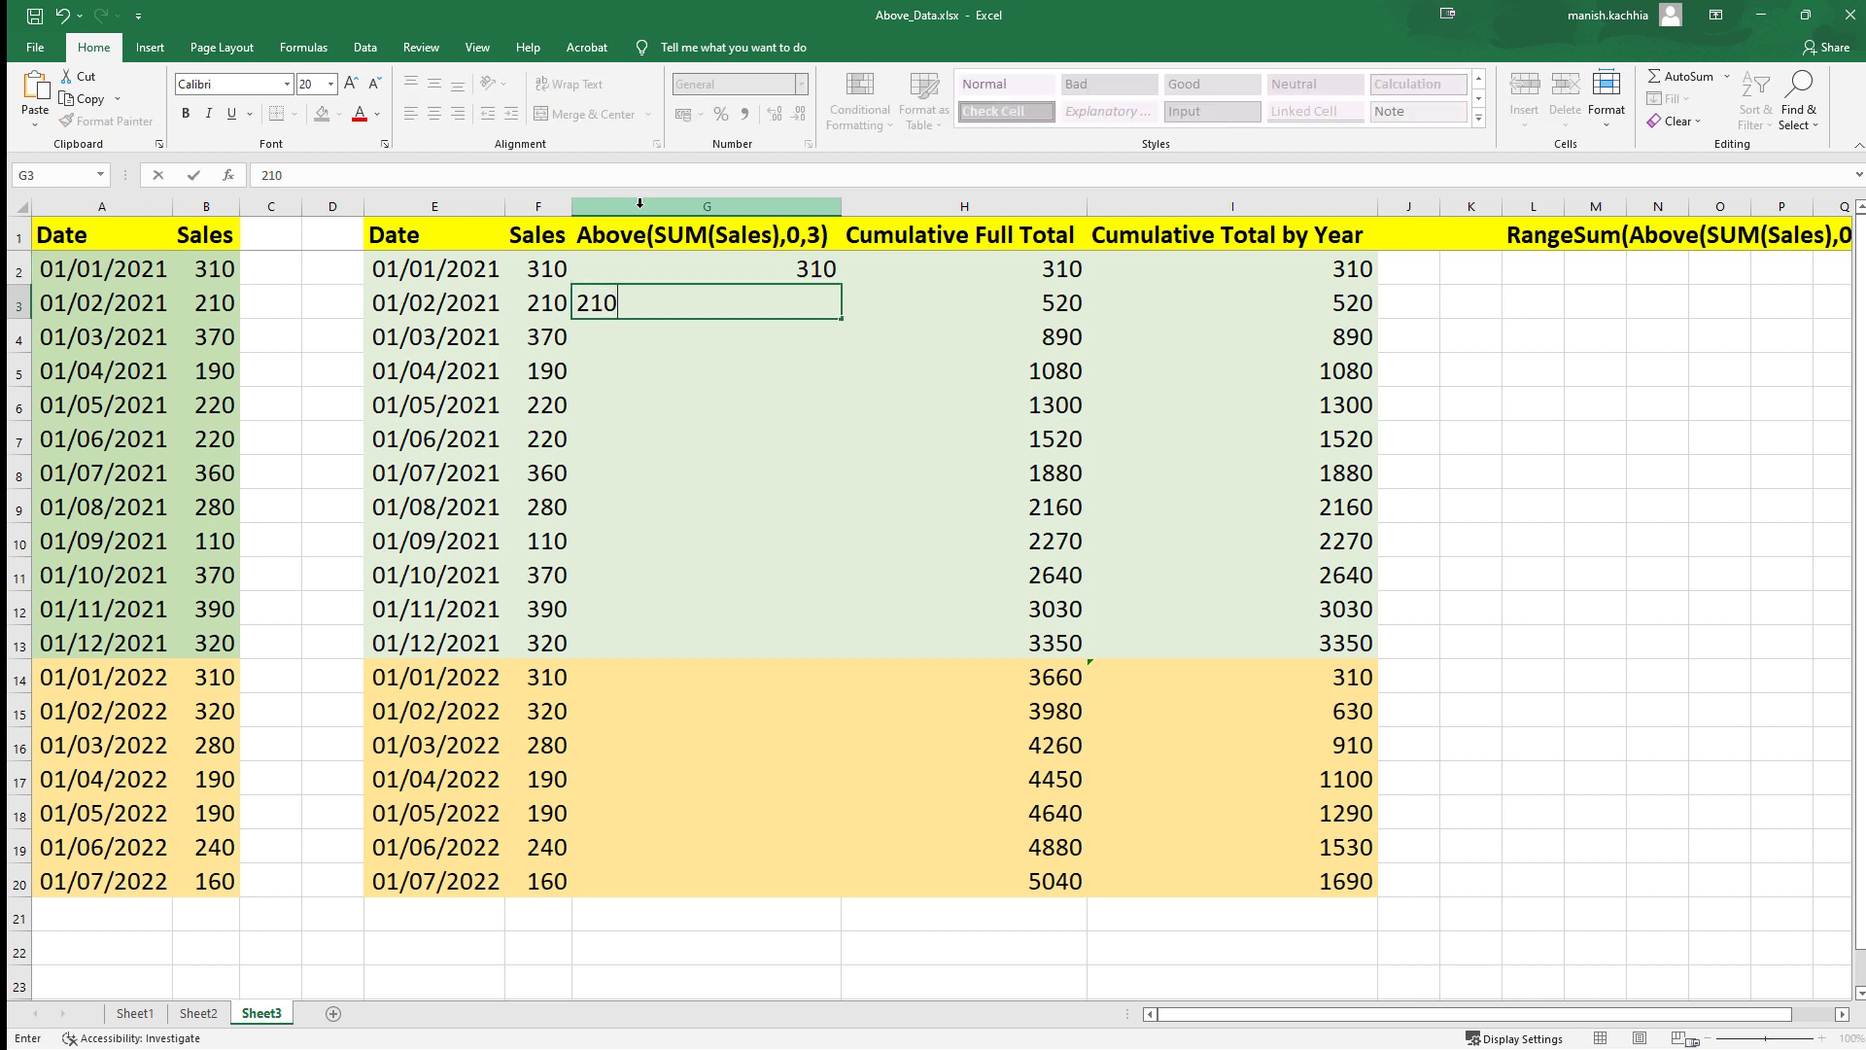
text(, 3)
text(10)
key(Return)
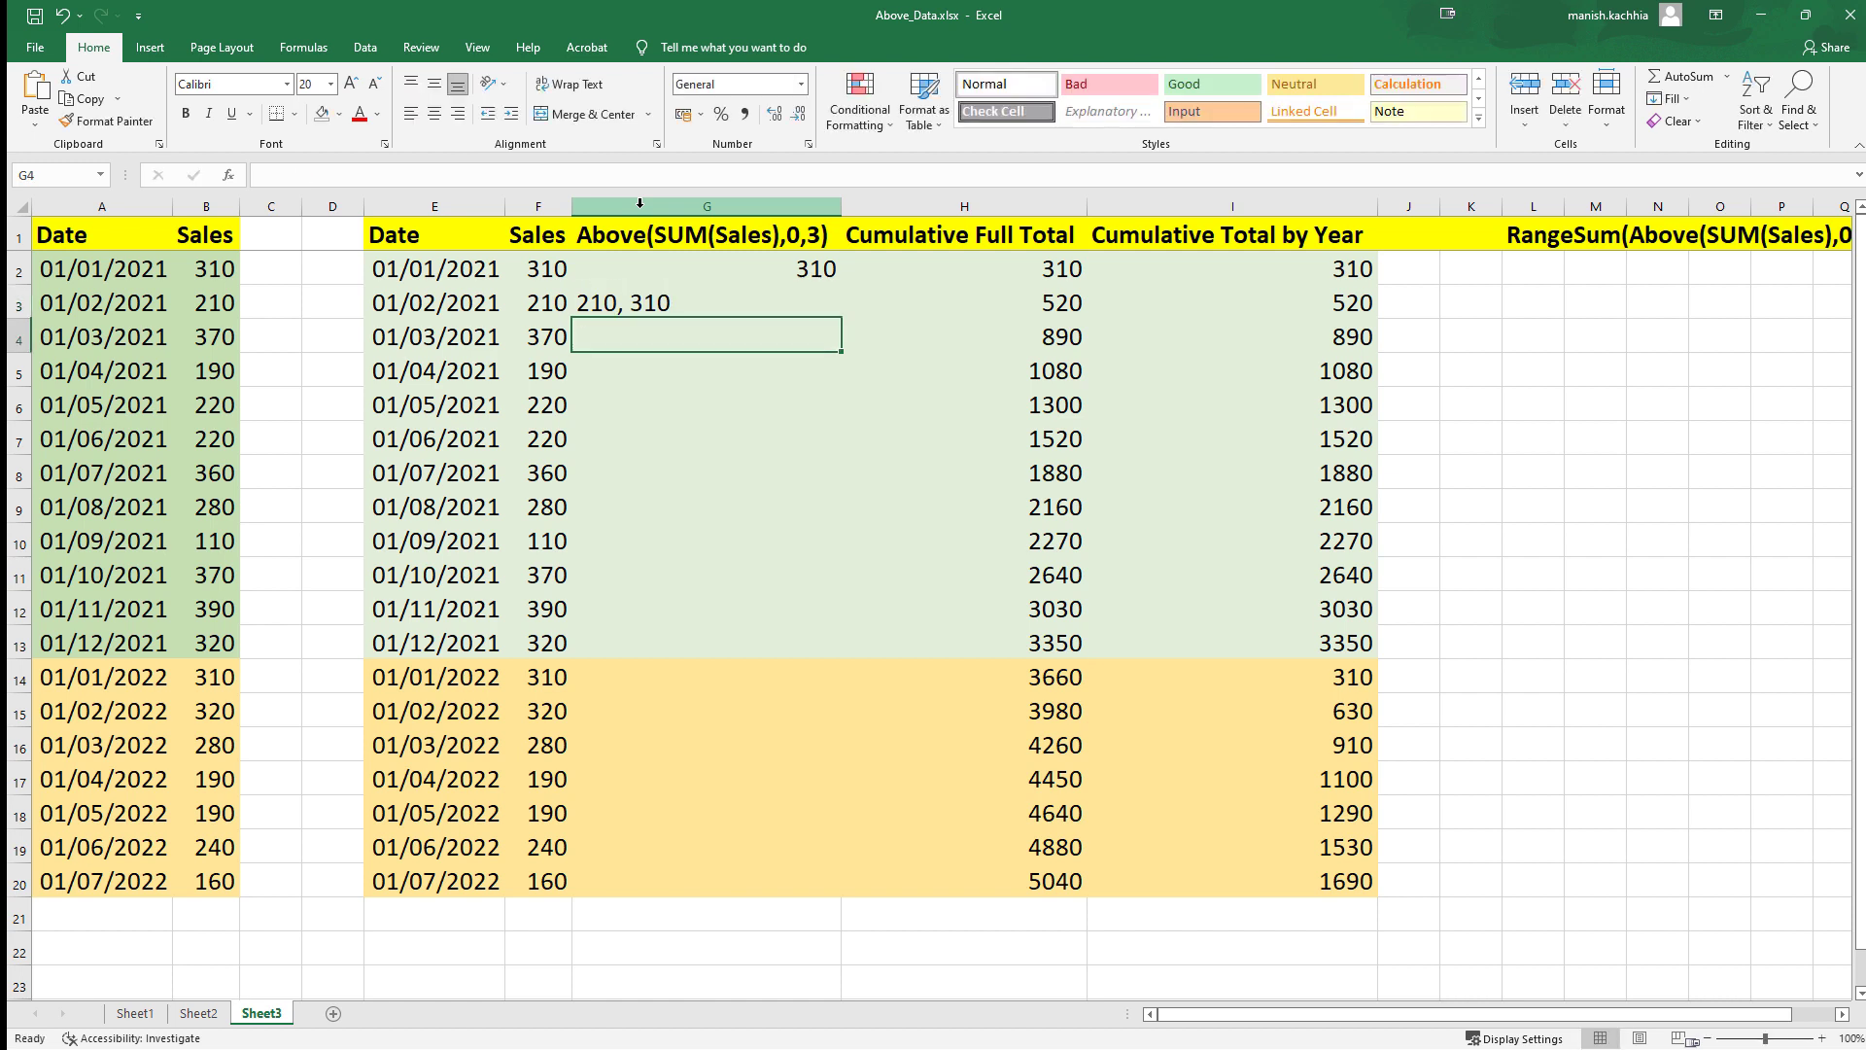
key(Up)
key(Left)
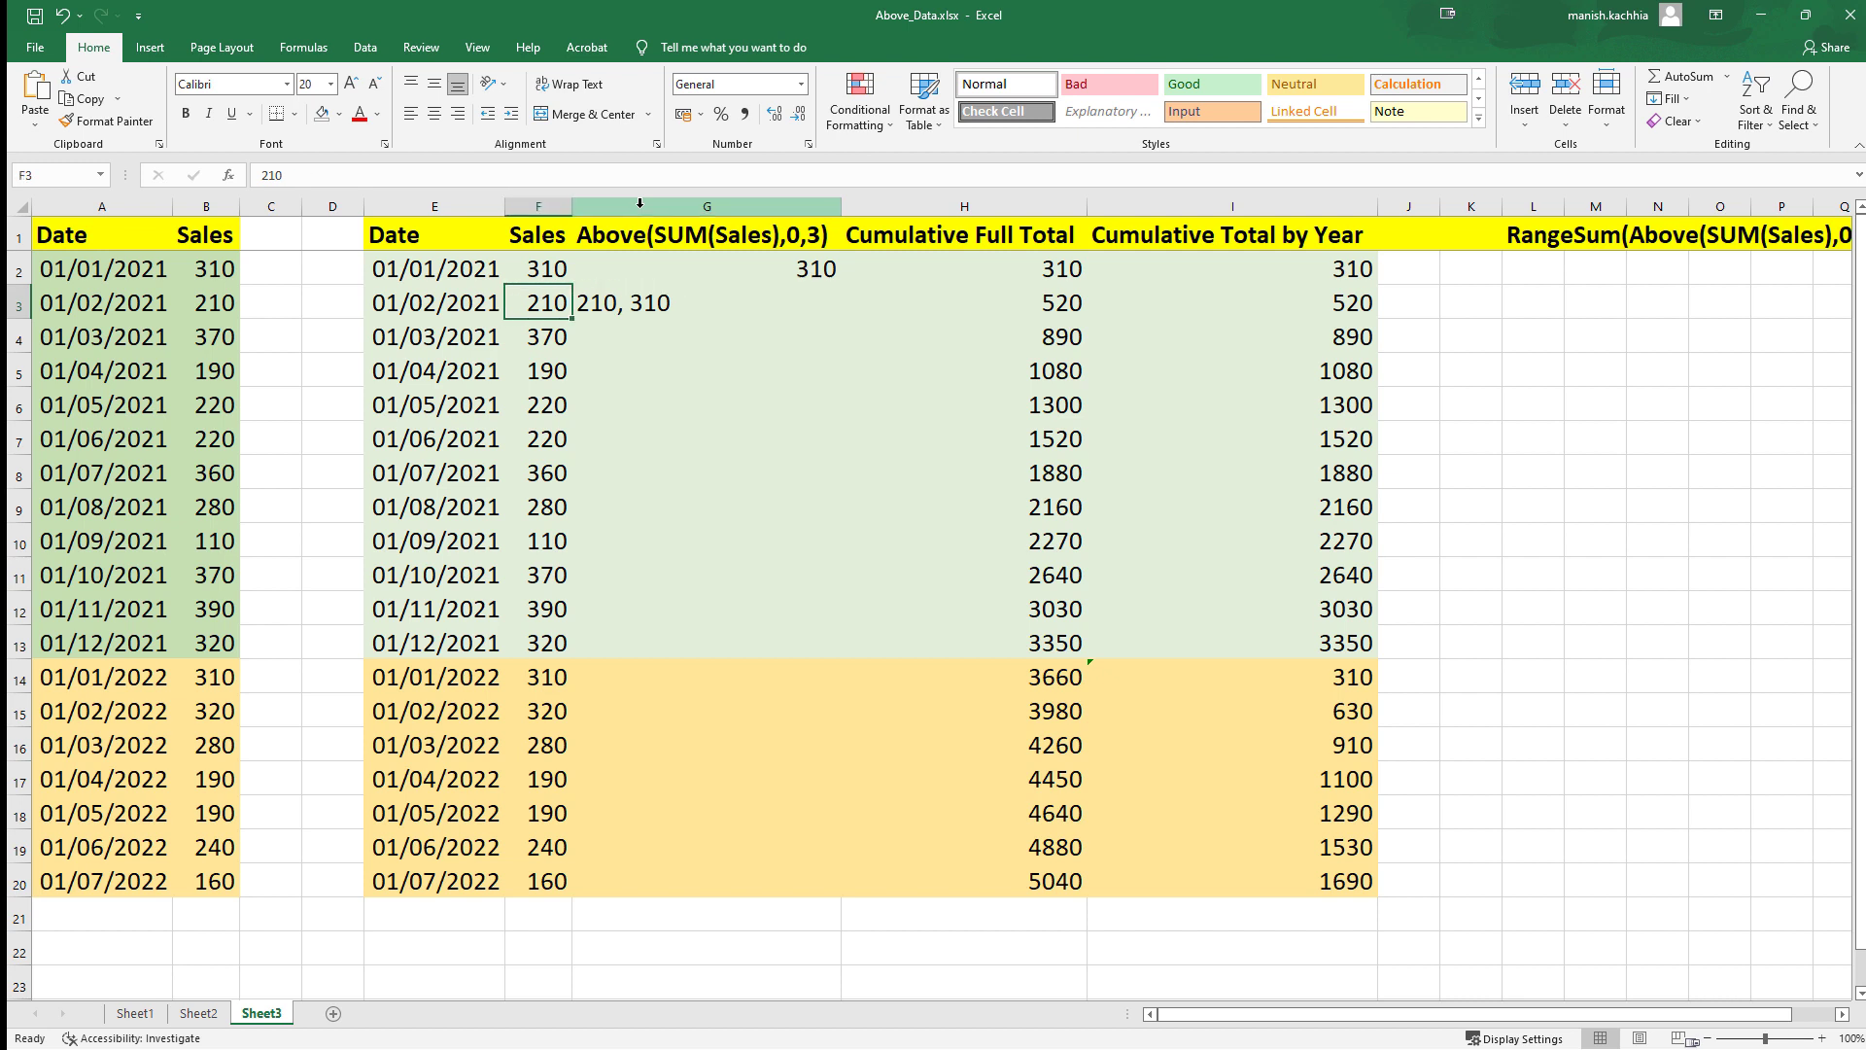
key(shift+Up)
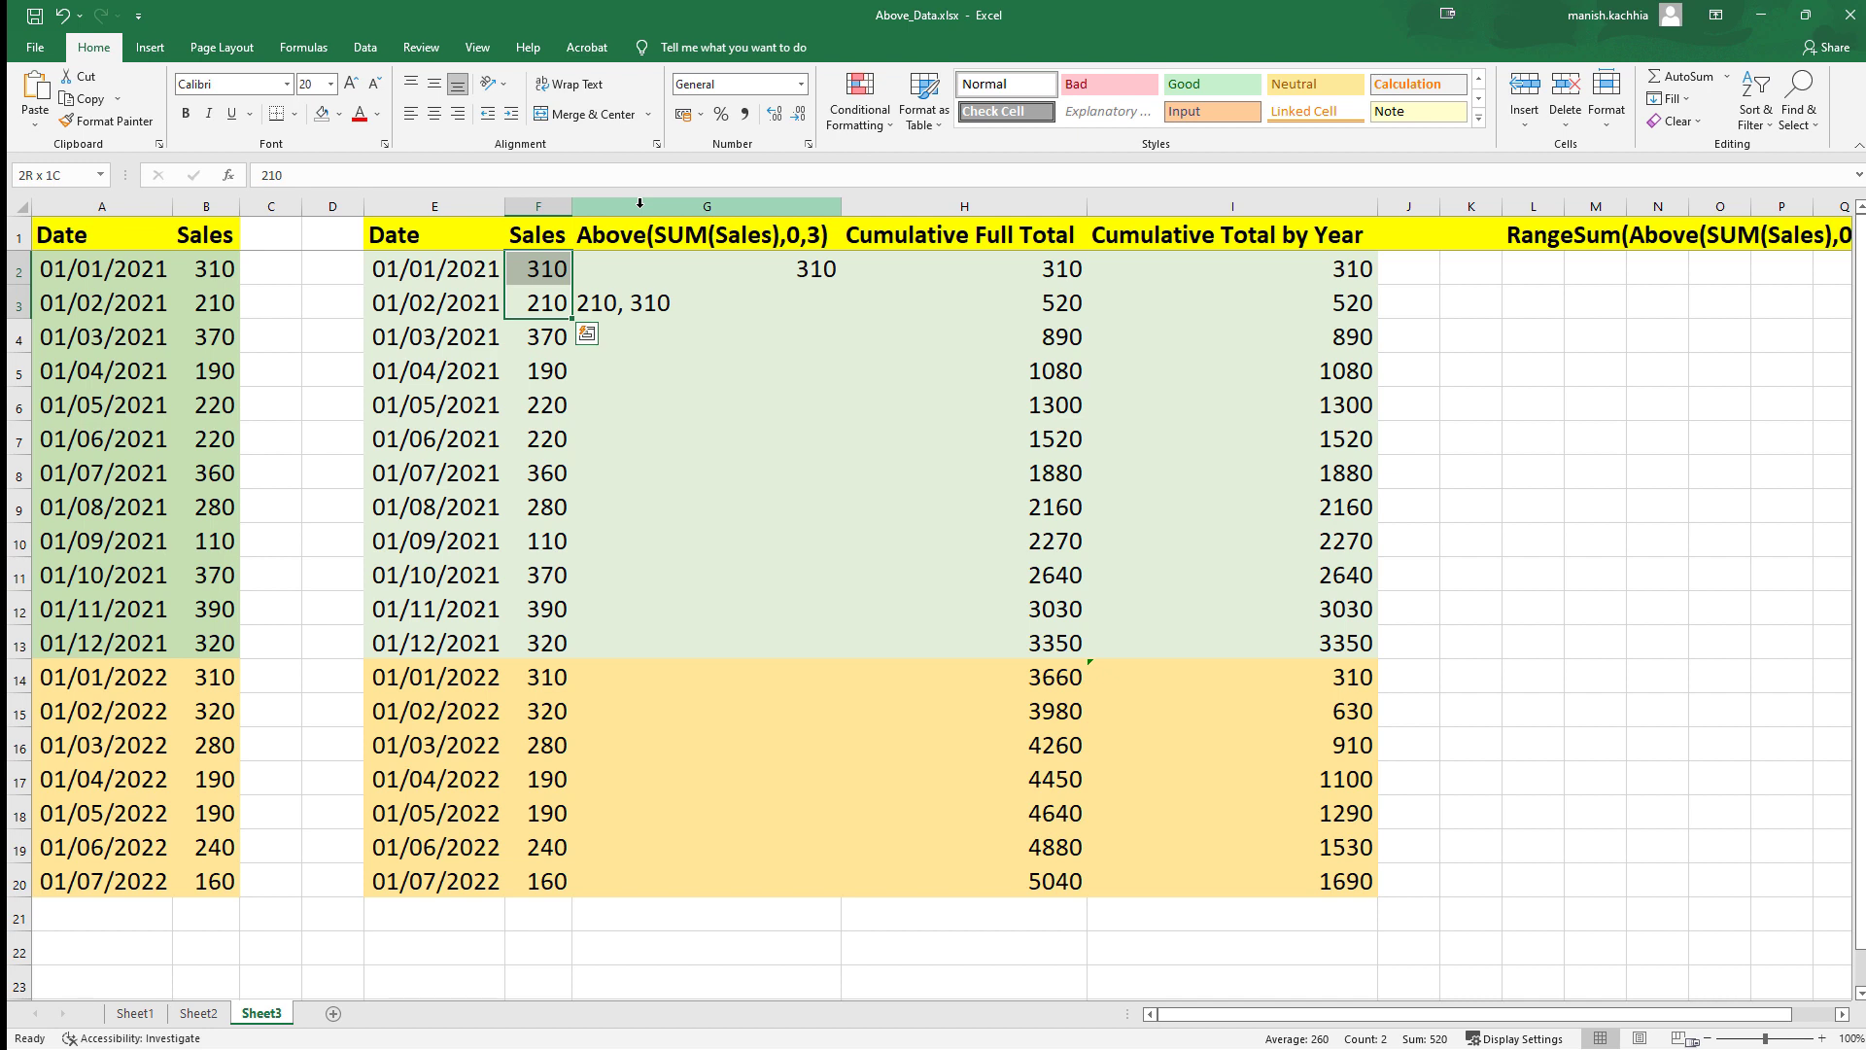
- Enter 370, 210, 310 in G4 and 190, 370, 210 in G5 as the three-row Above values for March and April 2021
key(Right)
key(Down)
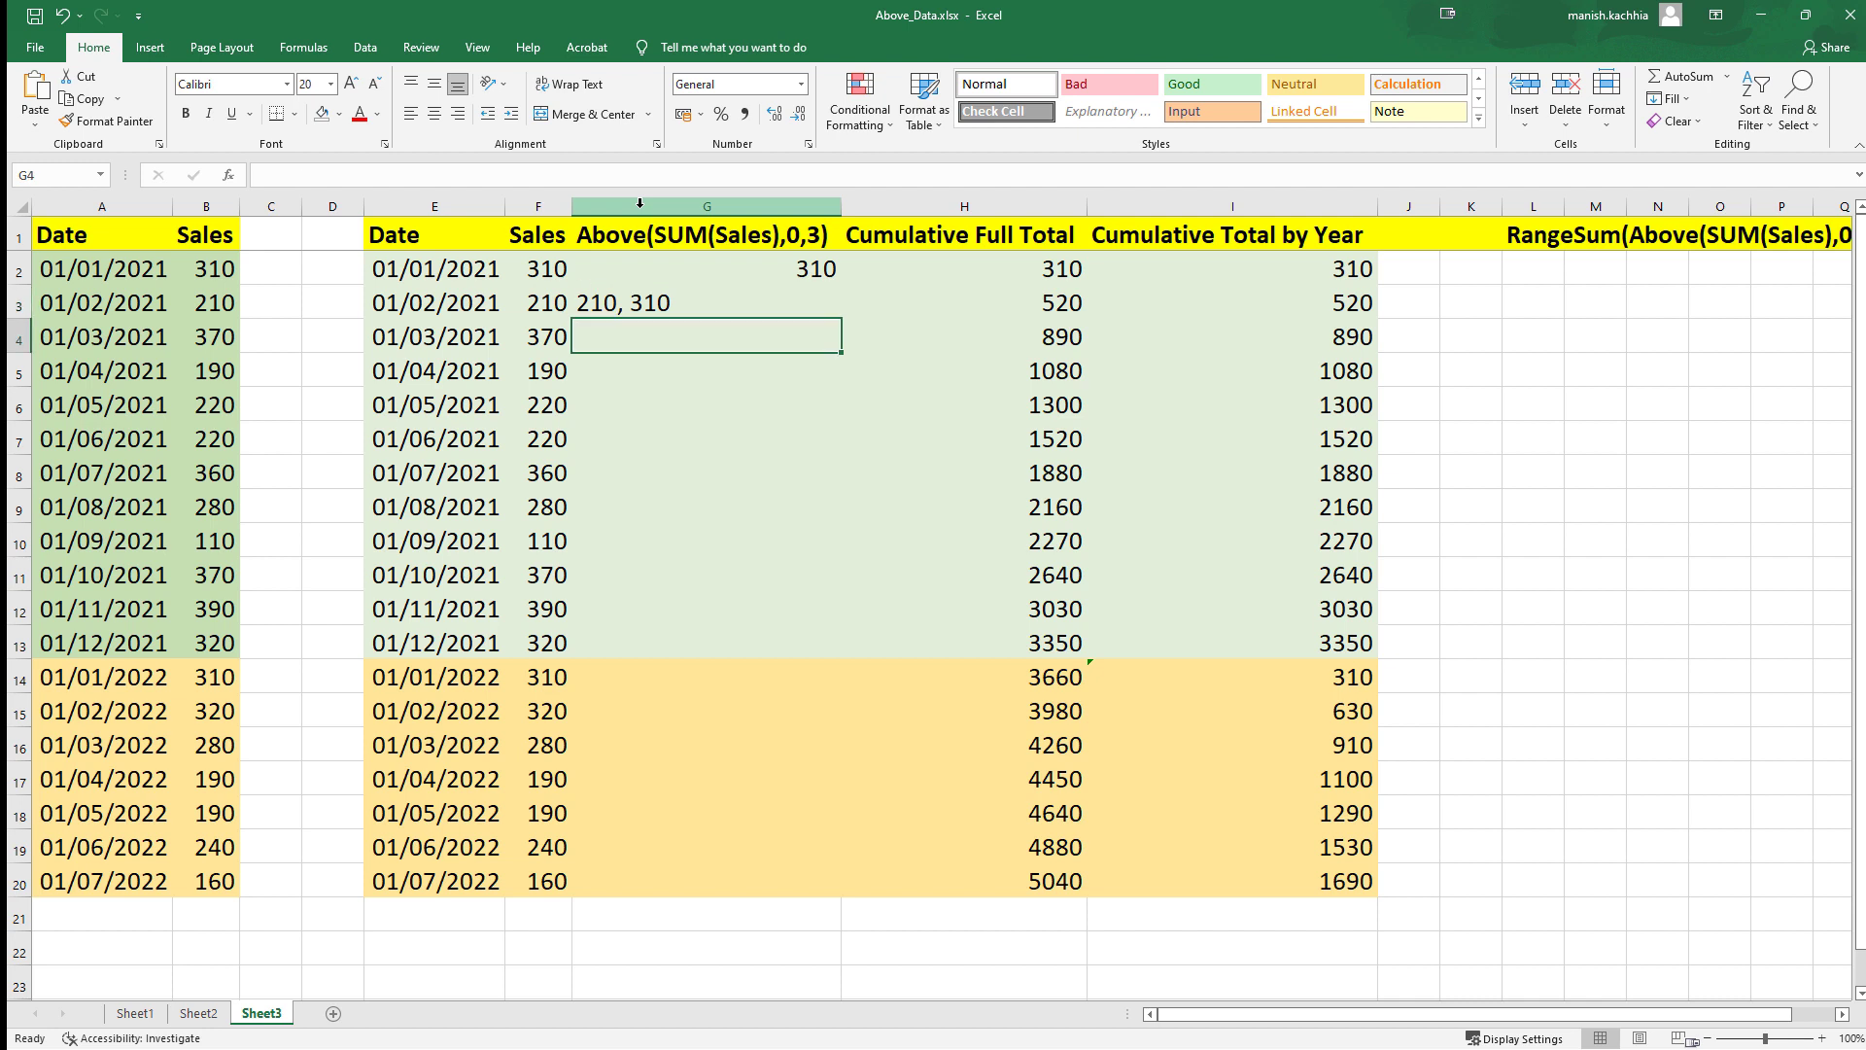
text(370,)
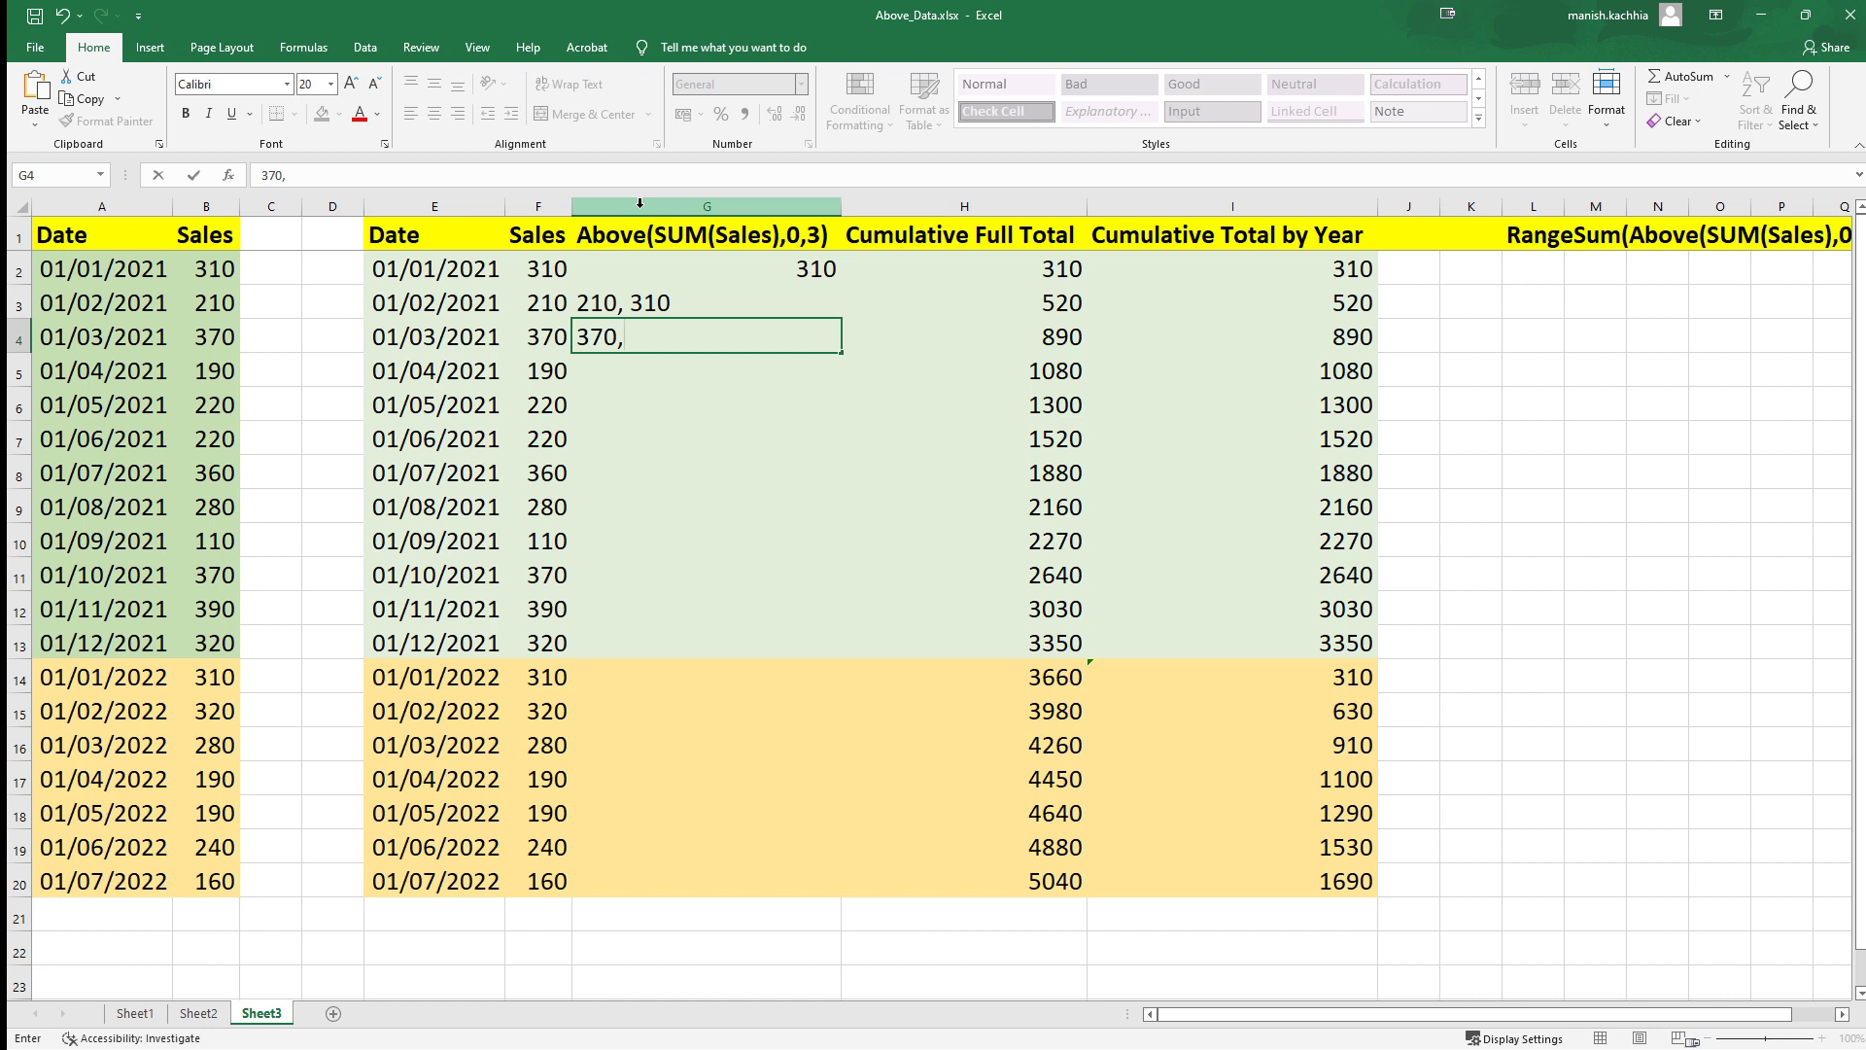
text( 210, 310)
key(Return)
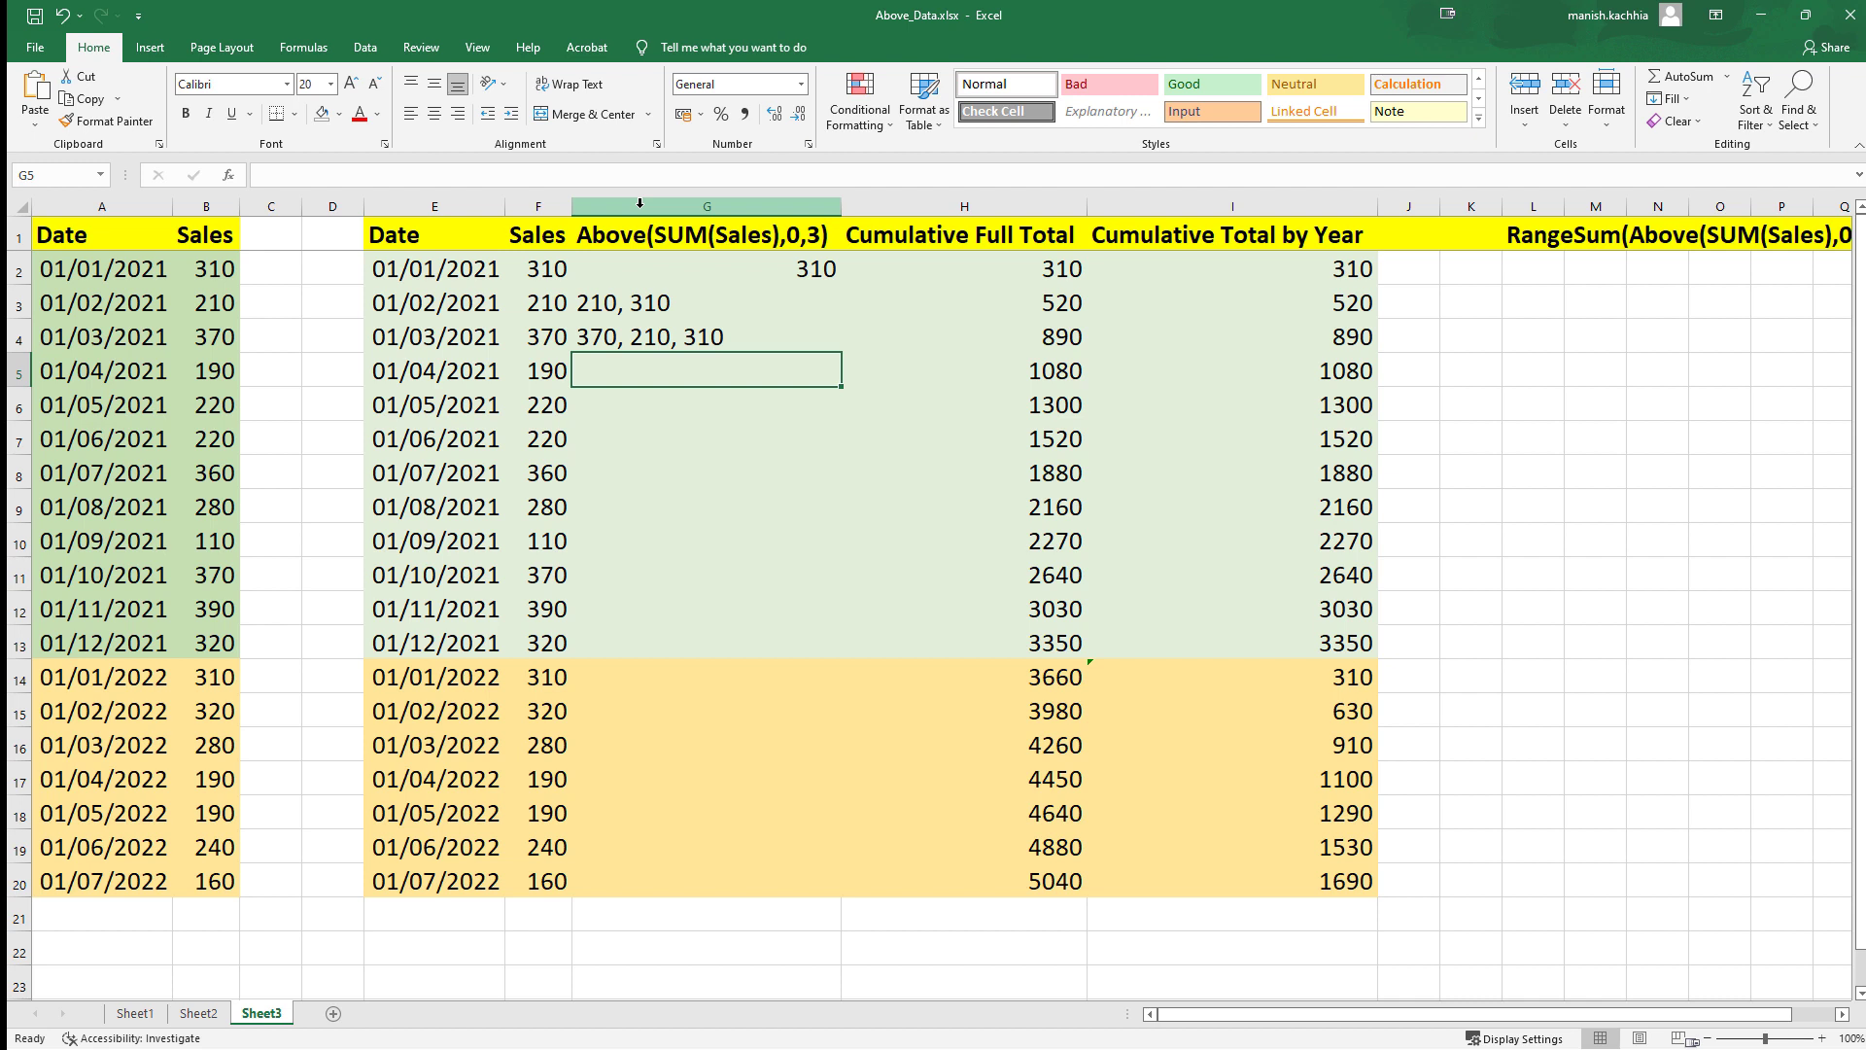
text(190, 370, 210)
key(ctrl+Return)
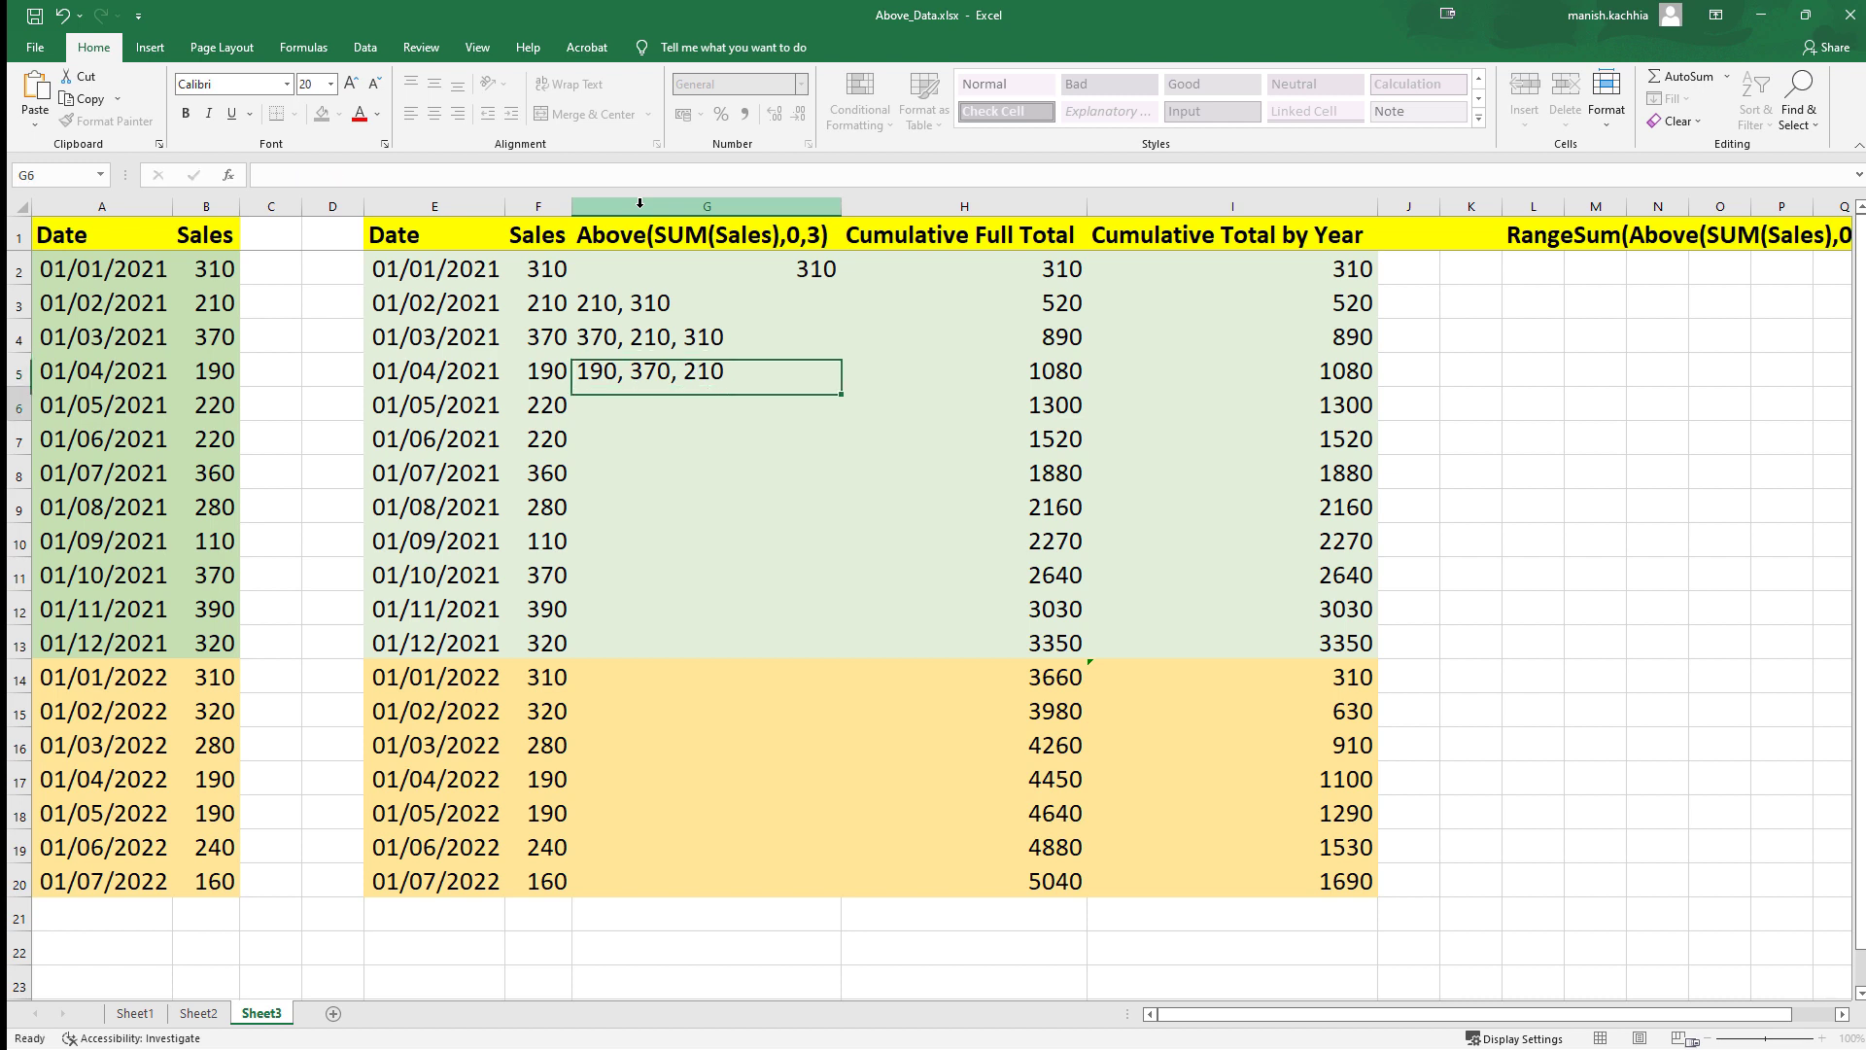
key(Return)
- Insert an empty column before the Cumulative Full Total column
key(Up)
key(Up)
key(Up)
key(Up)
key(Up)
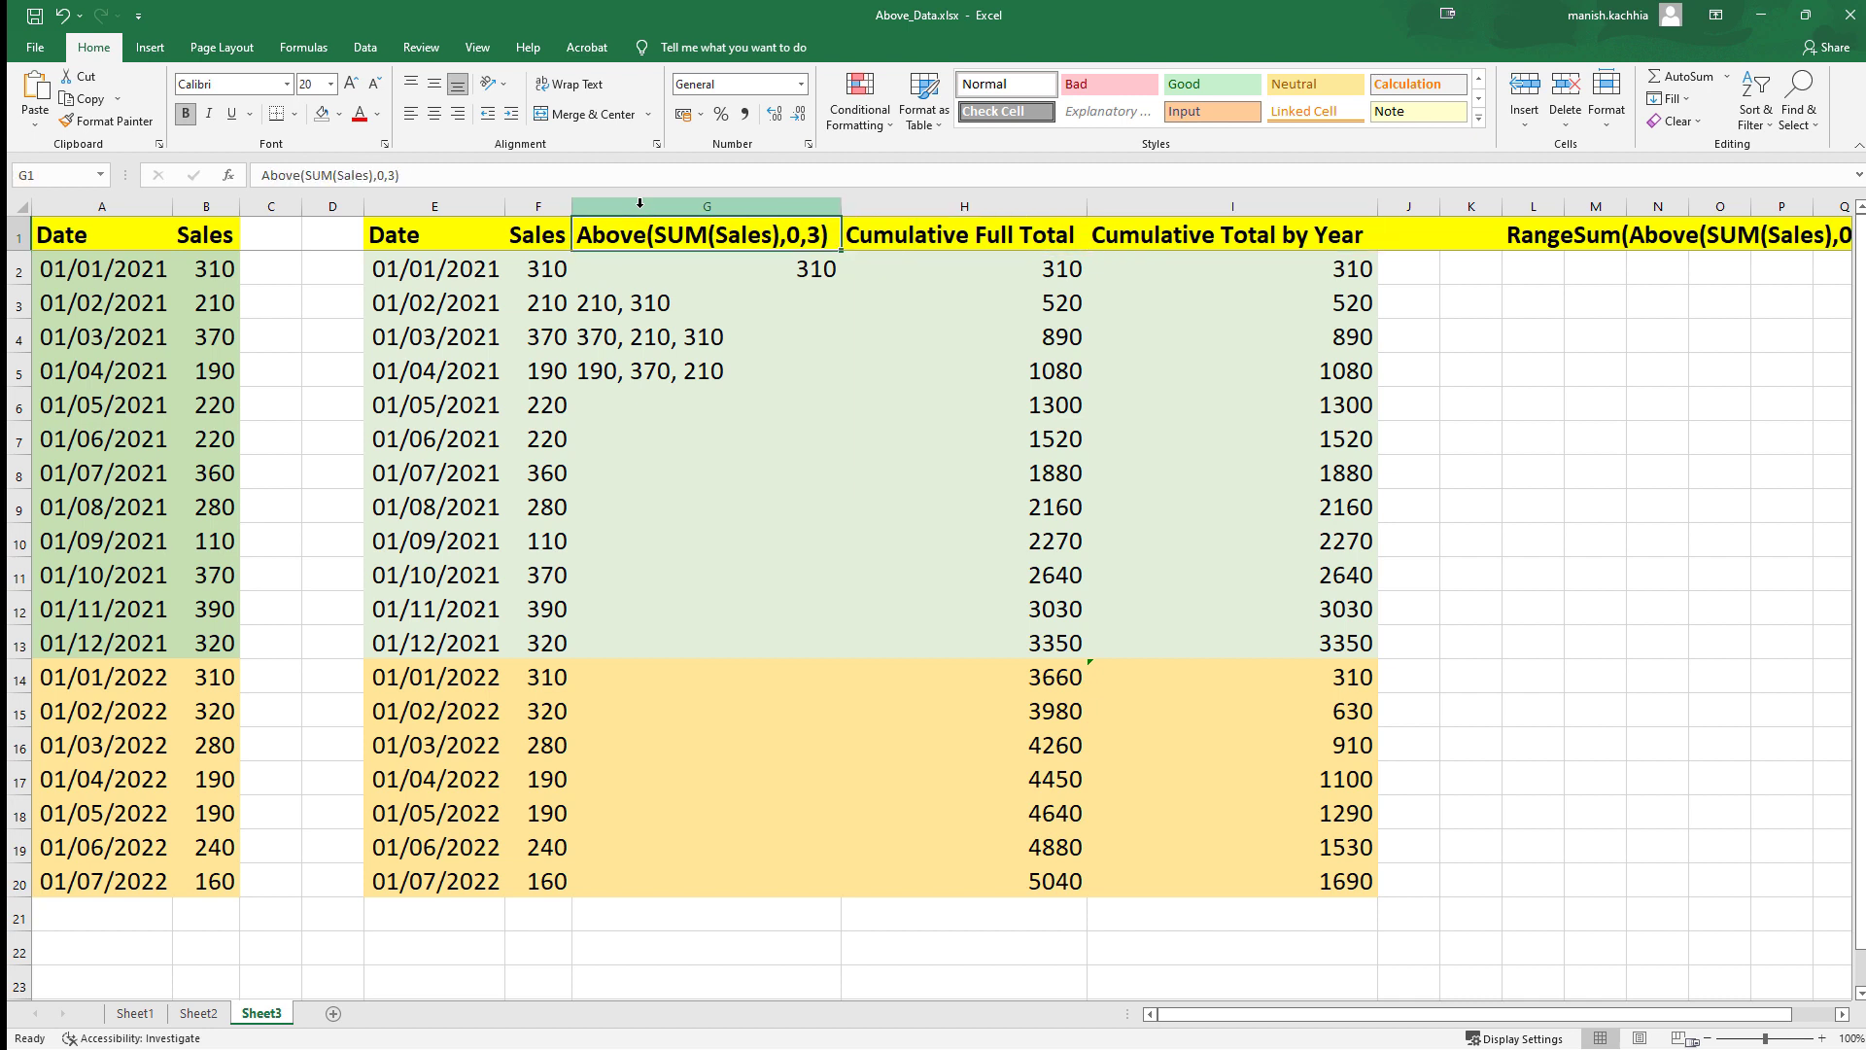
right_click(909, 206)
click(943, 342)
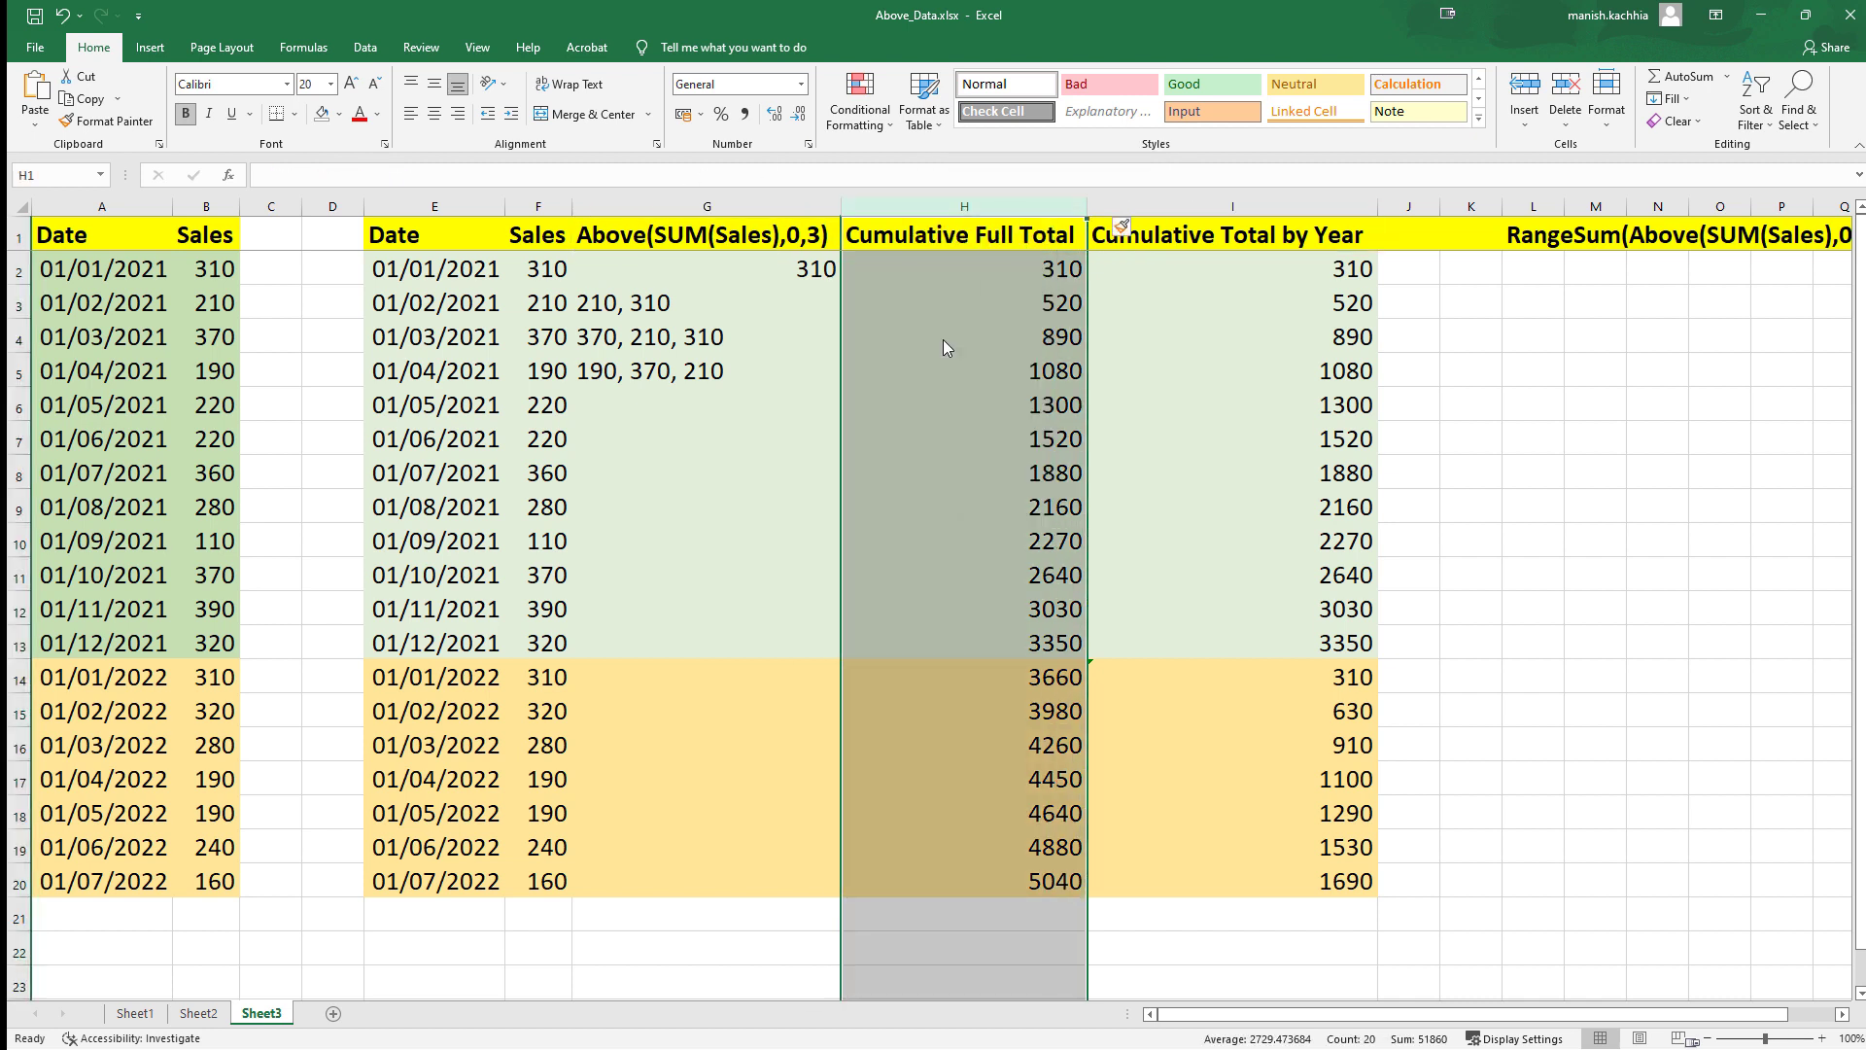
key(Up)
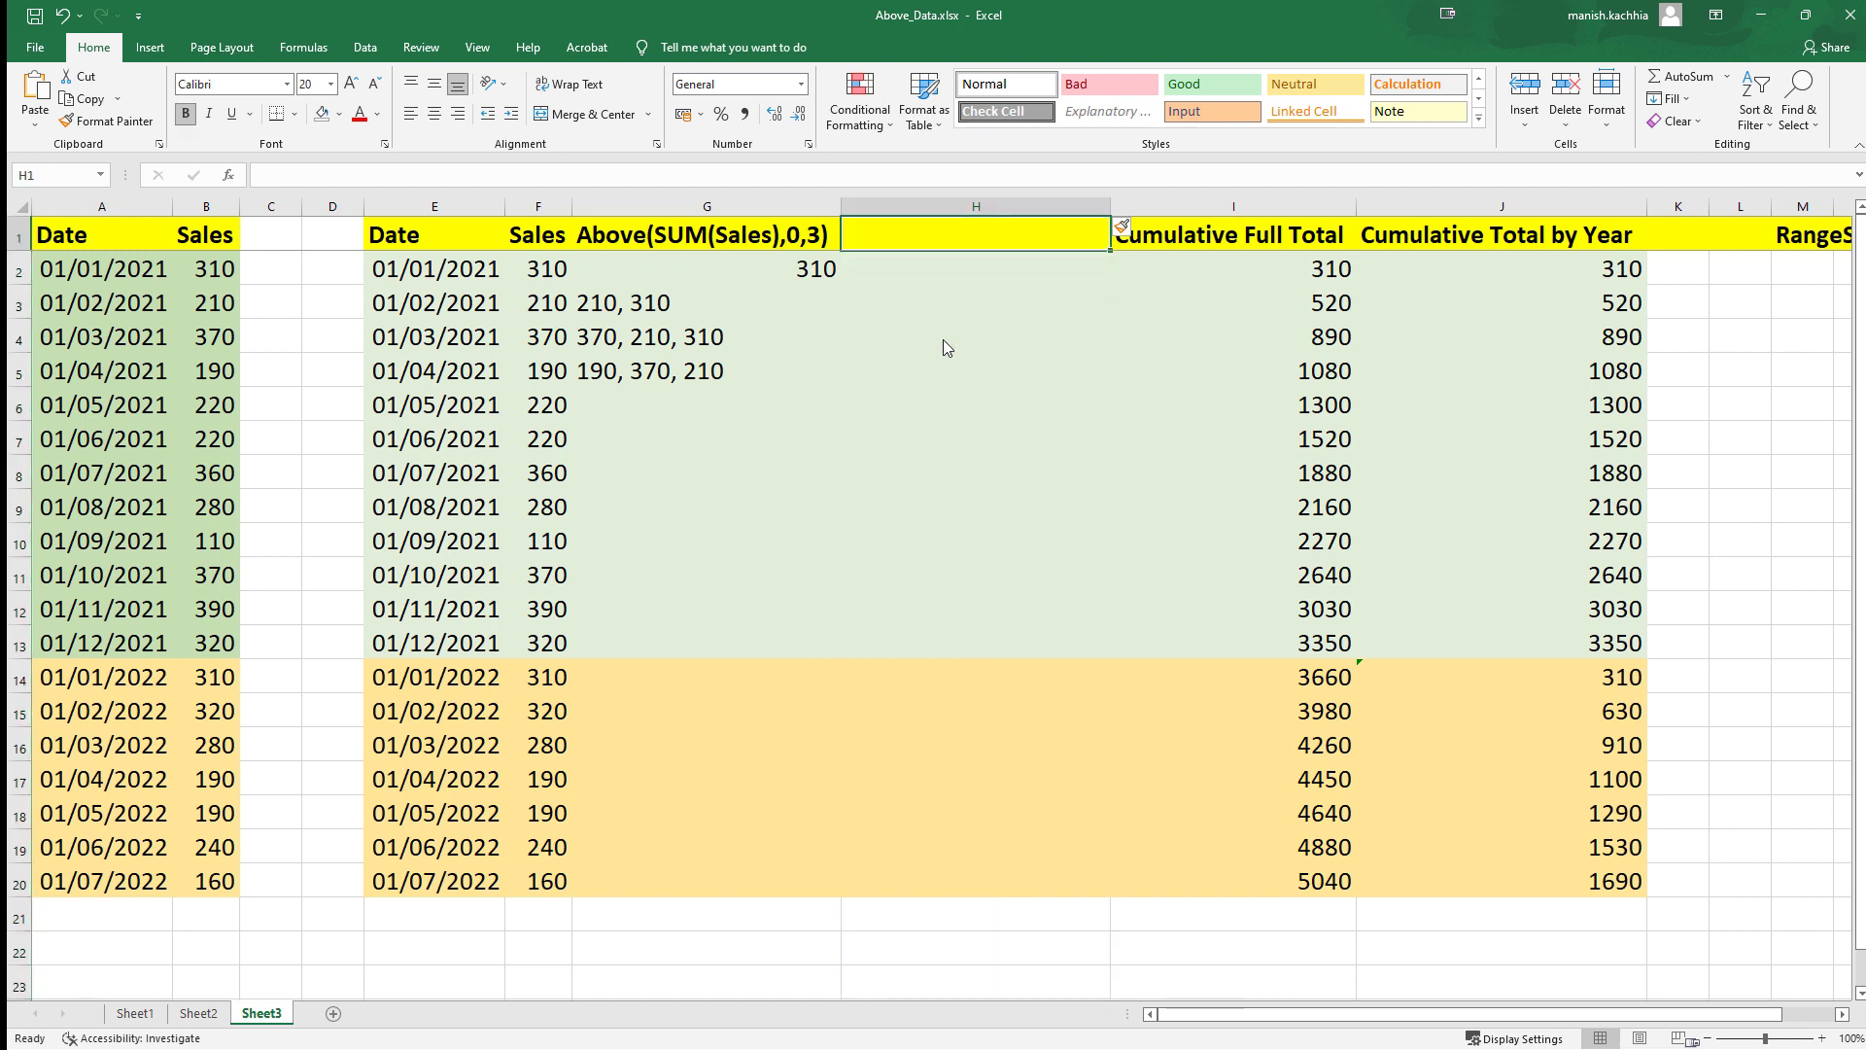
- Copy the RangeSum(Above(SUM(Sales),0,3) text from M1 into H1 as the new column's heading
key(Right)
key(Right)
key(Right)
key(Right)
key(Right)
key(ctrl+c)
key(Left)
key(Left)
key(Left)
key(Left)
key(Left)
key(ctrl+v)
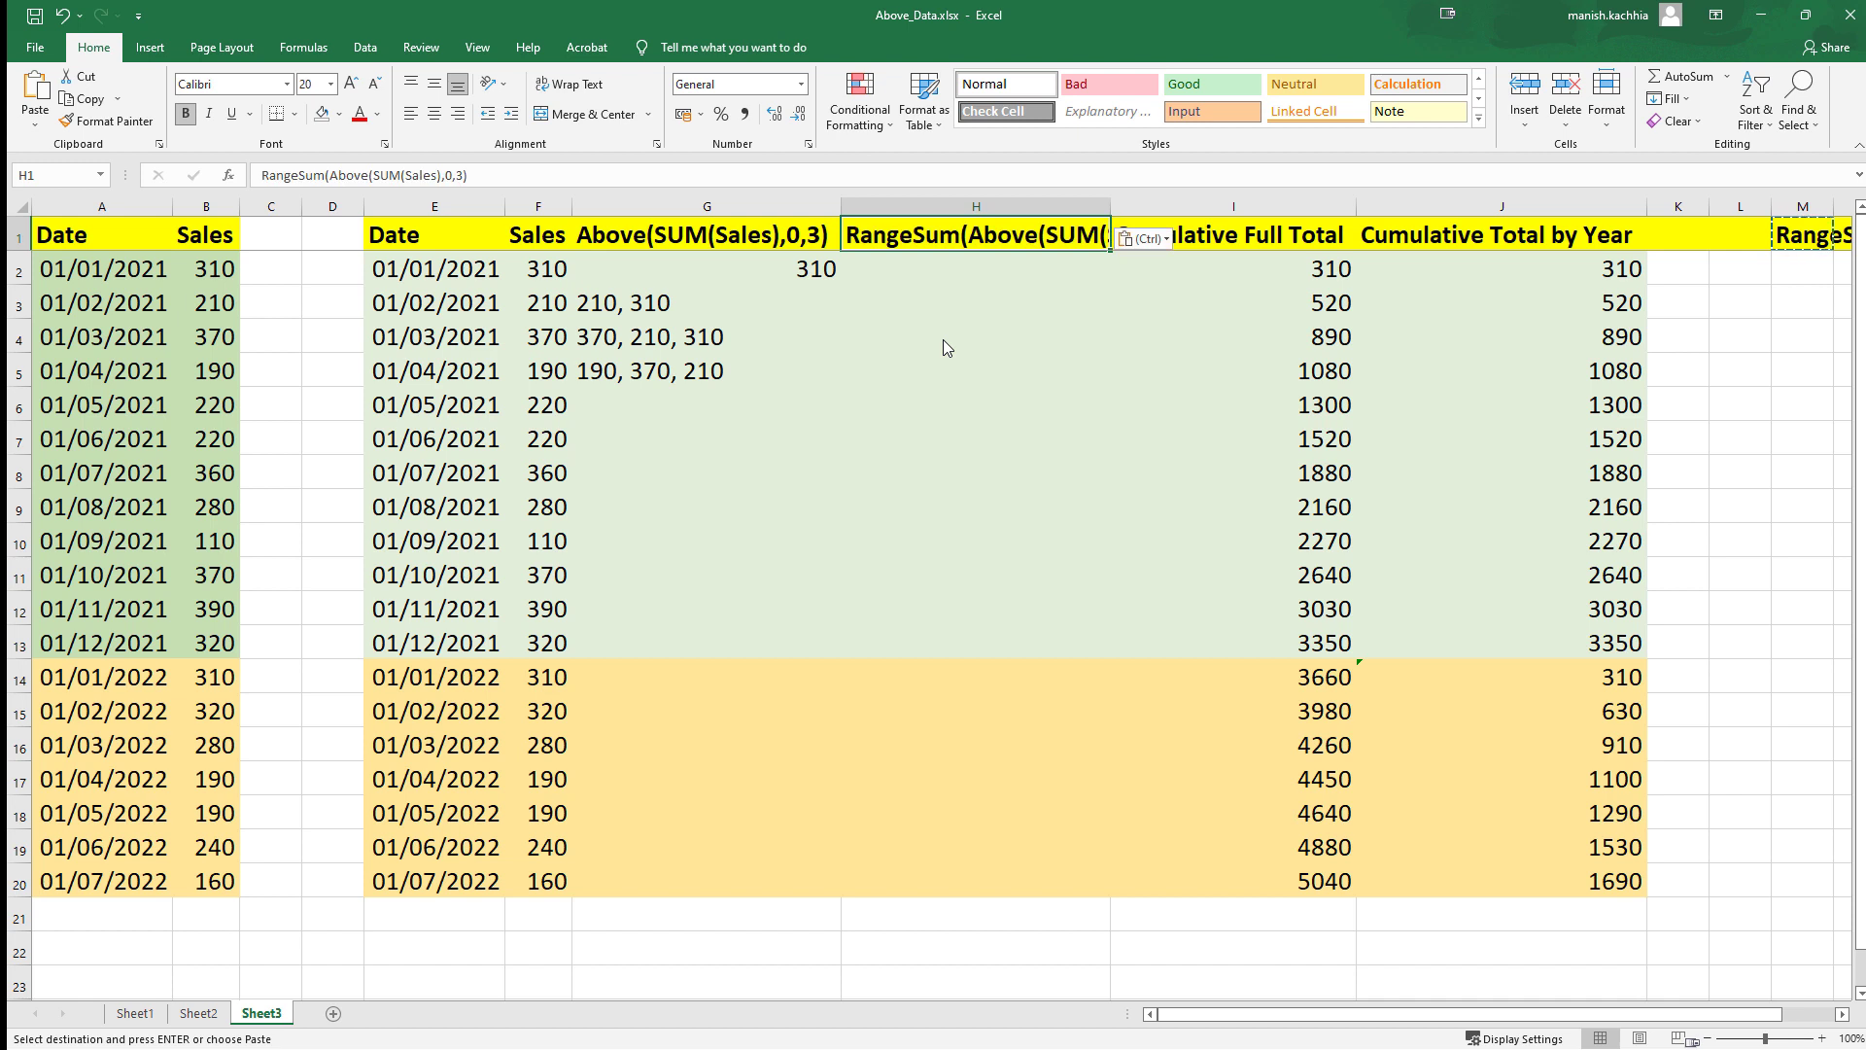
- Fill the RangeSum column with =G2 in H2, =210+310 in H3 and =370+210+310 in H4
key(Down)
text(=)
key(Left)
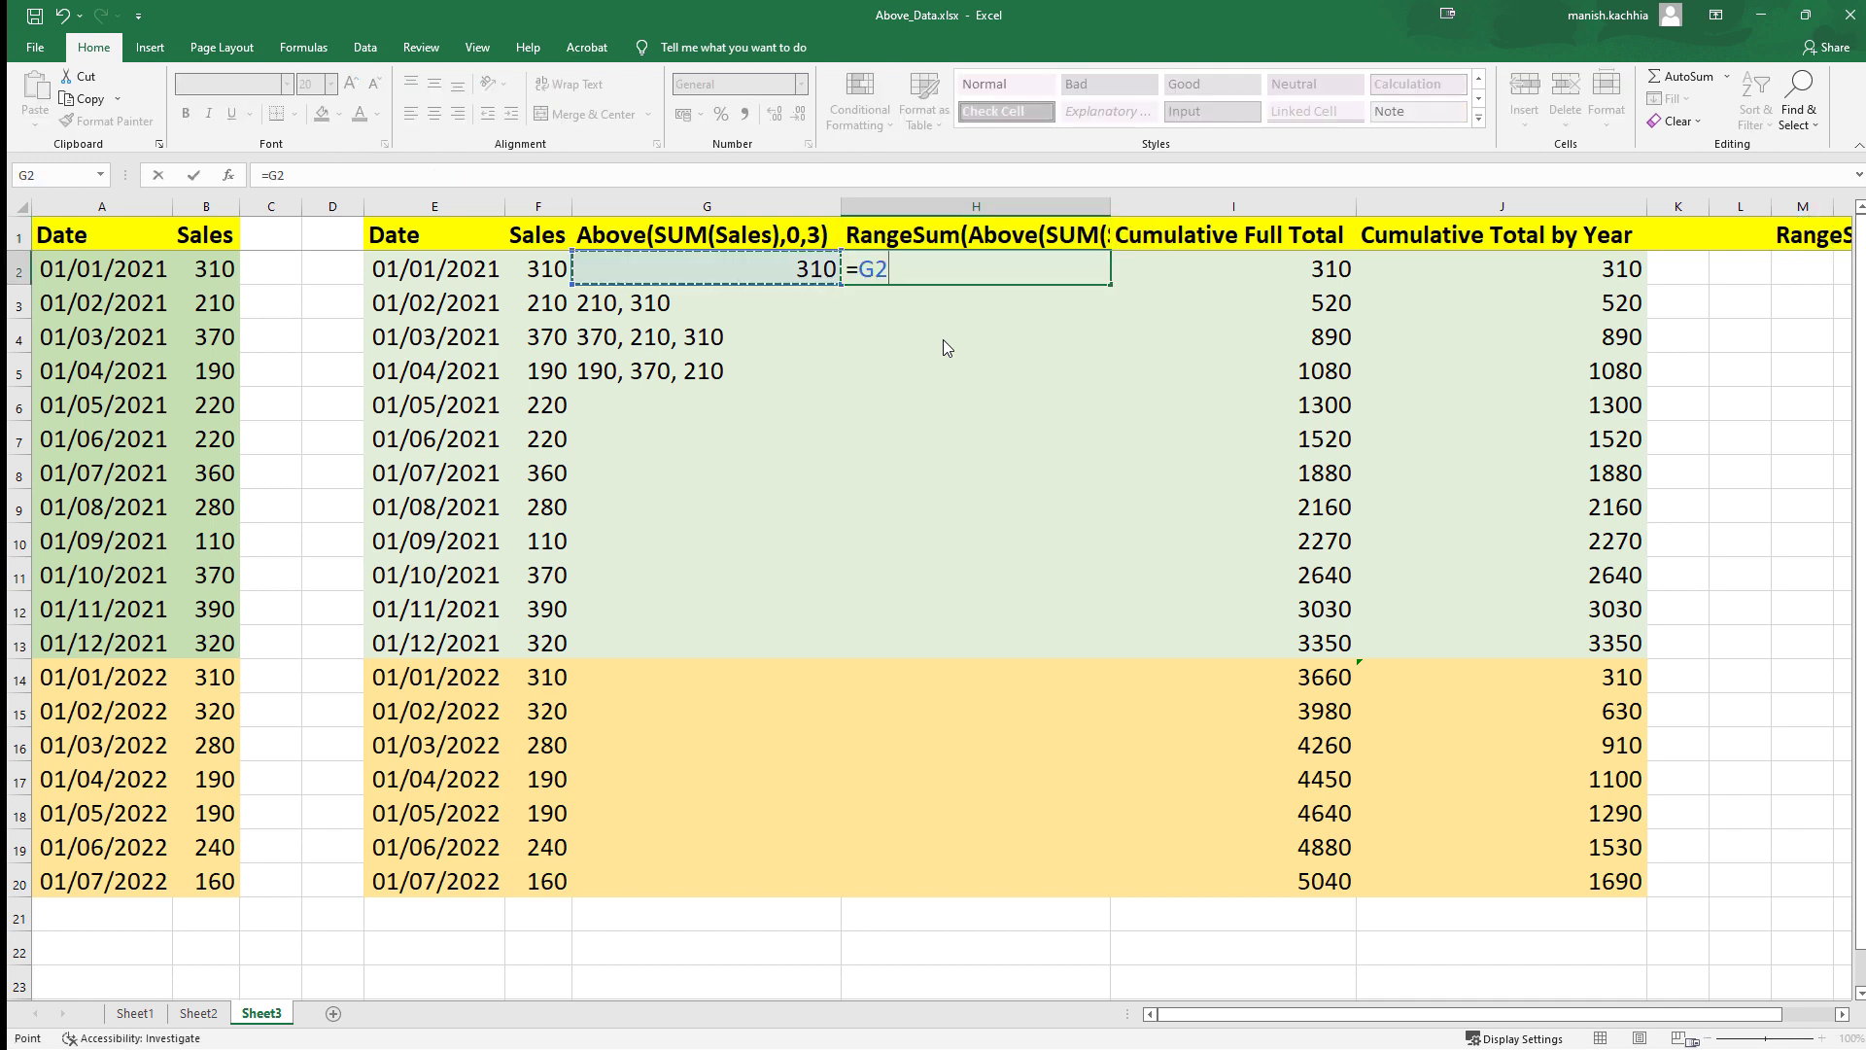
key(Return)
text(=)
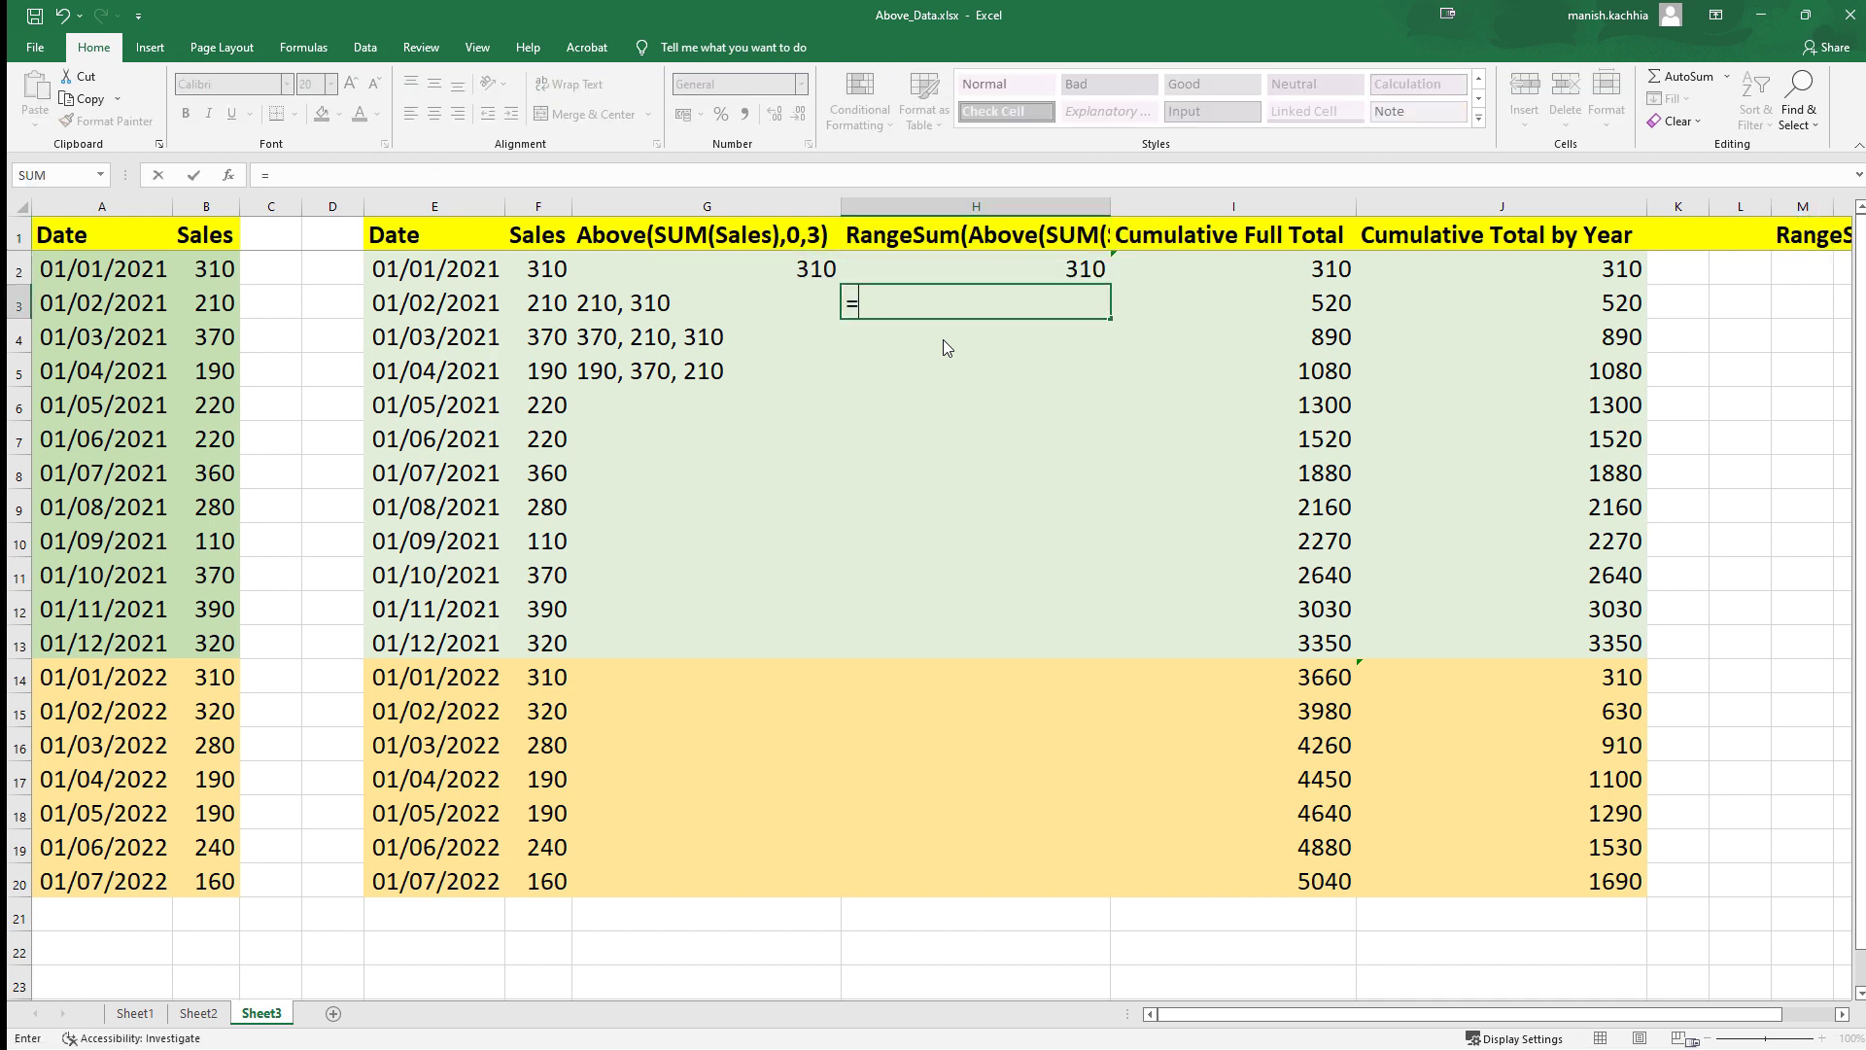
text(210+310)
key(Return)
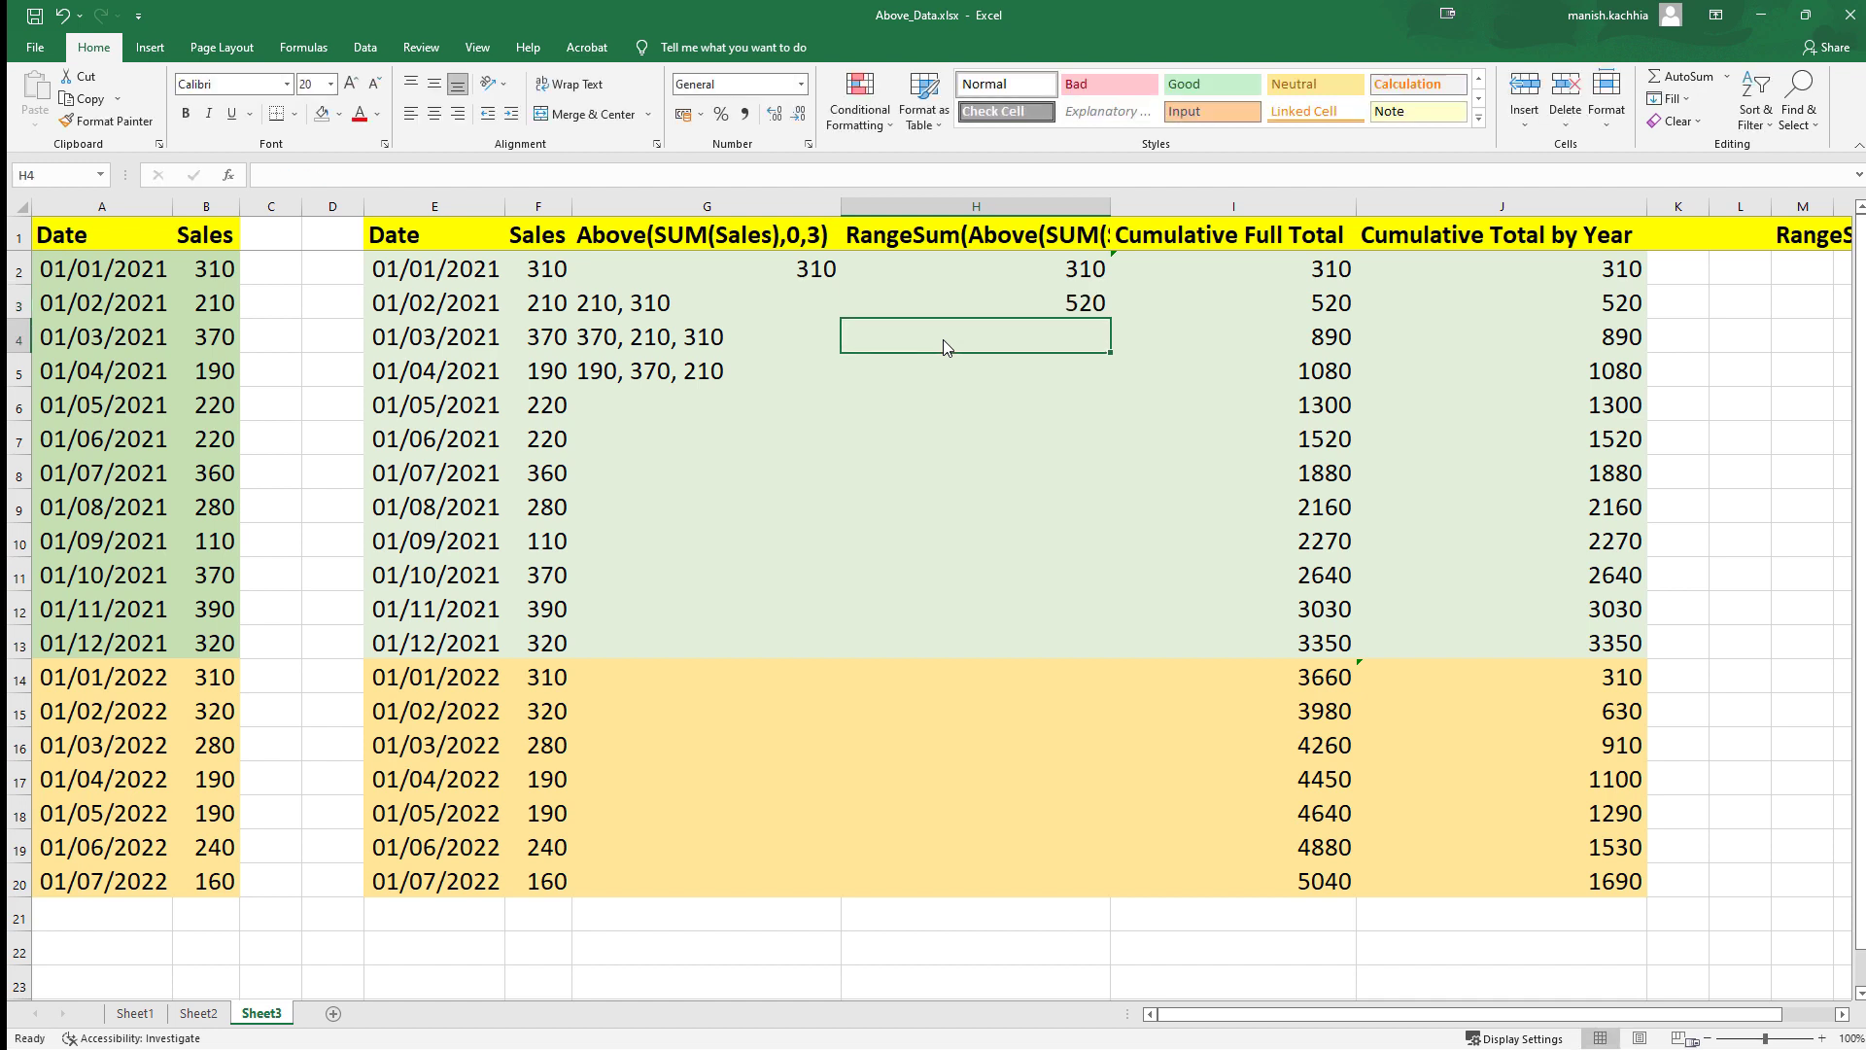
text(=370)
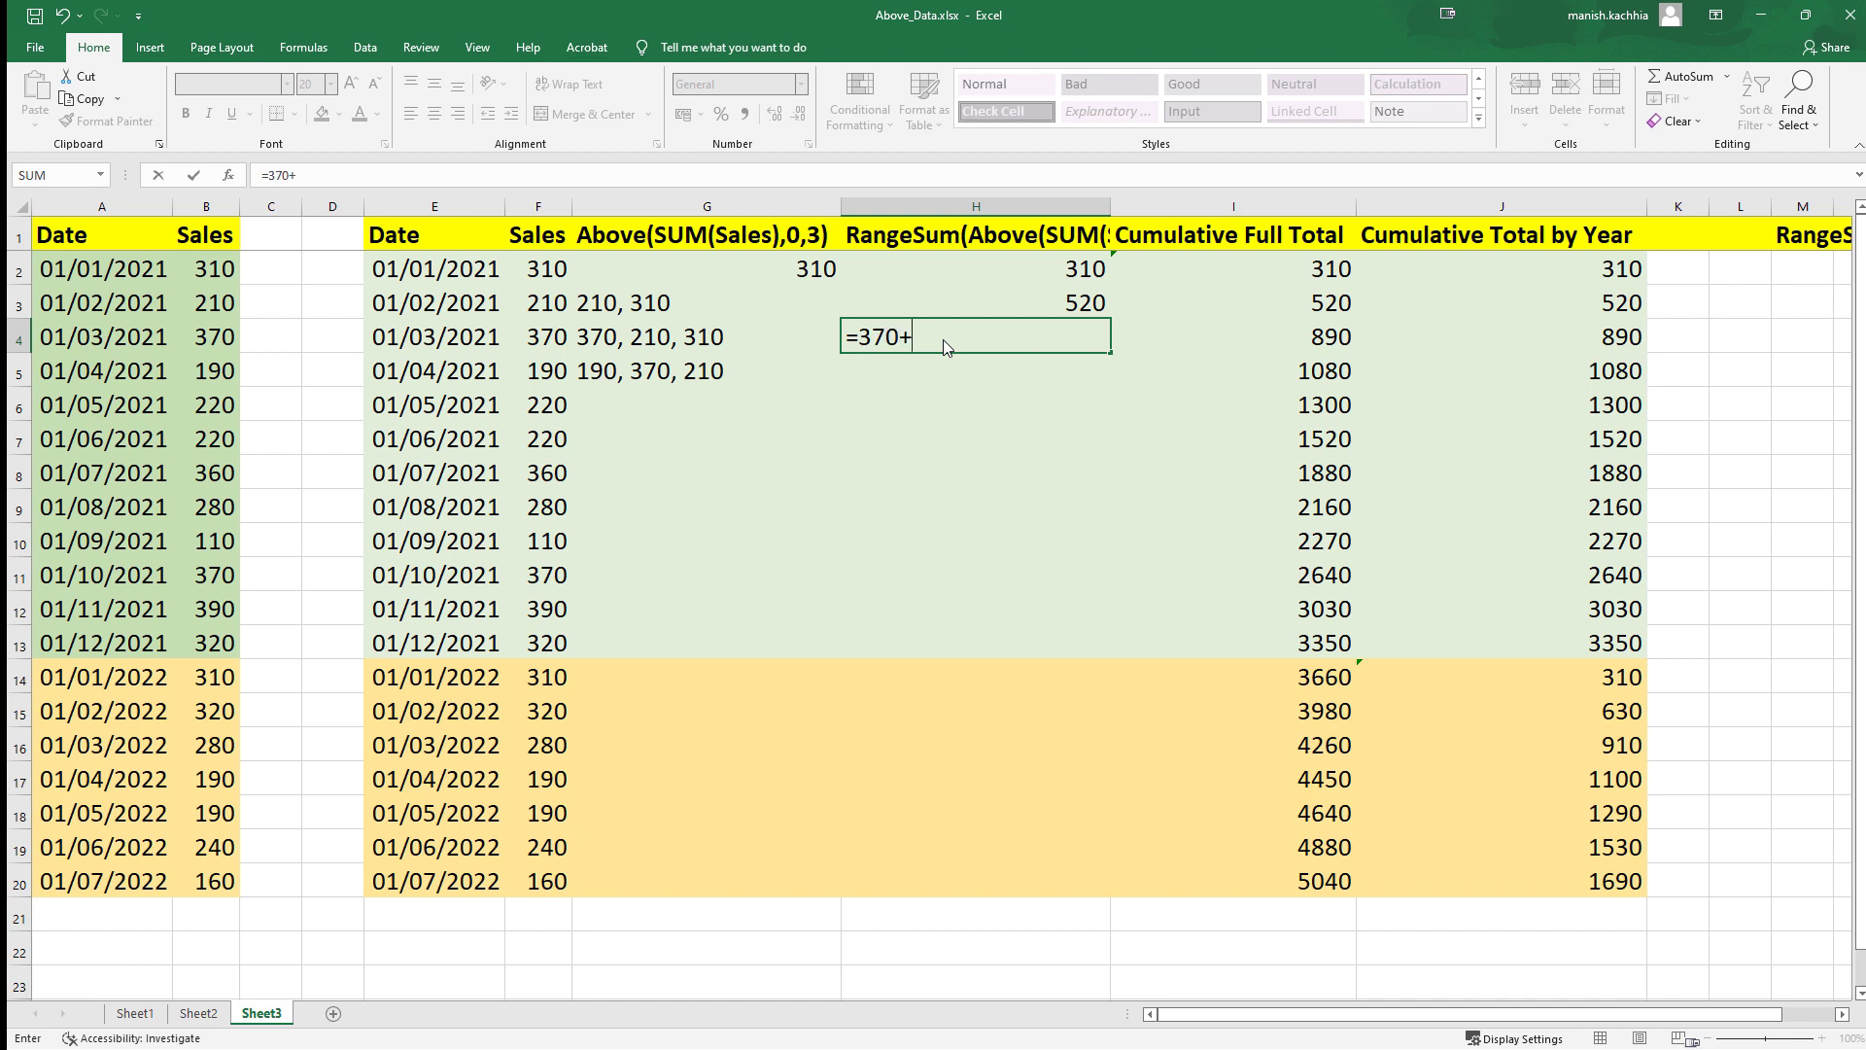
text(+210+310)
key(Return)
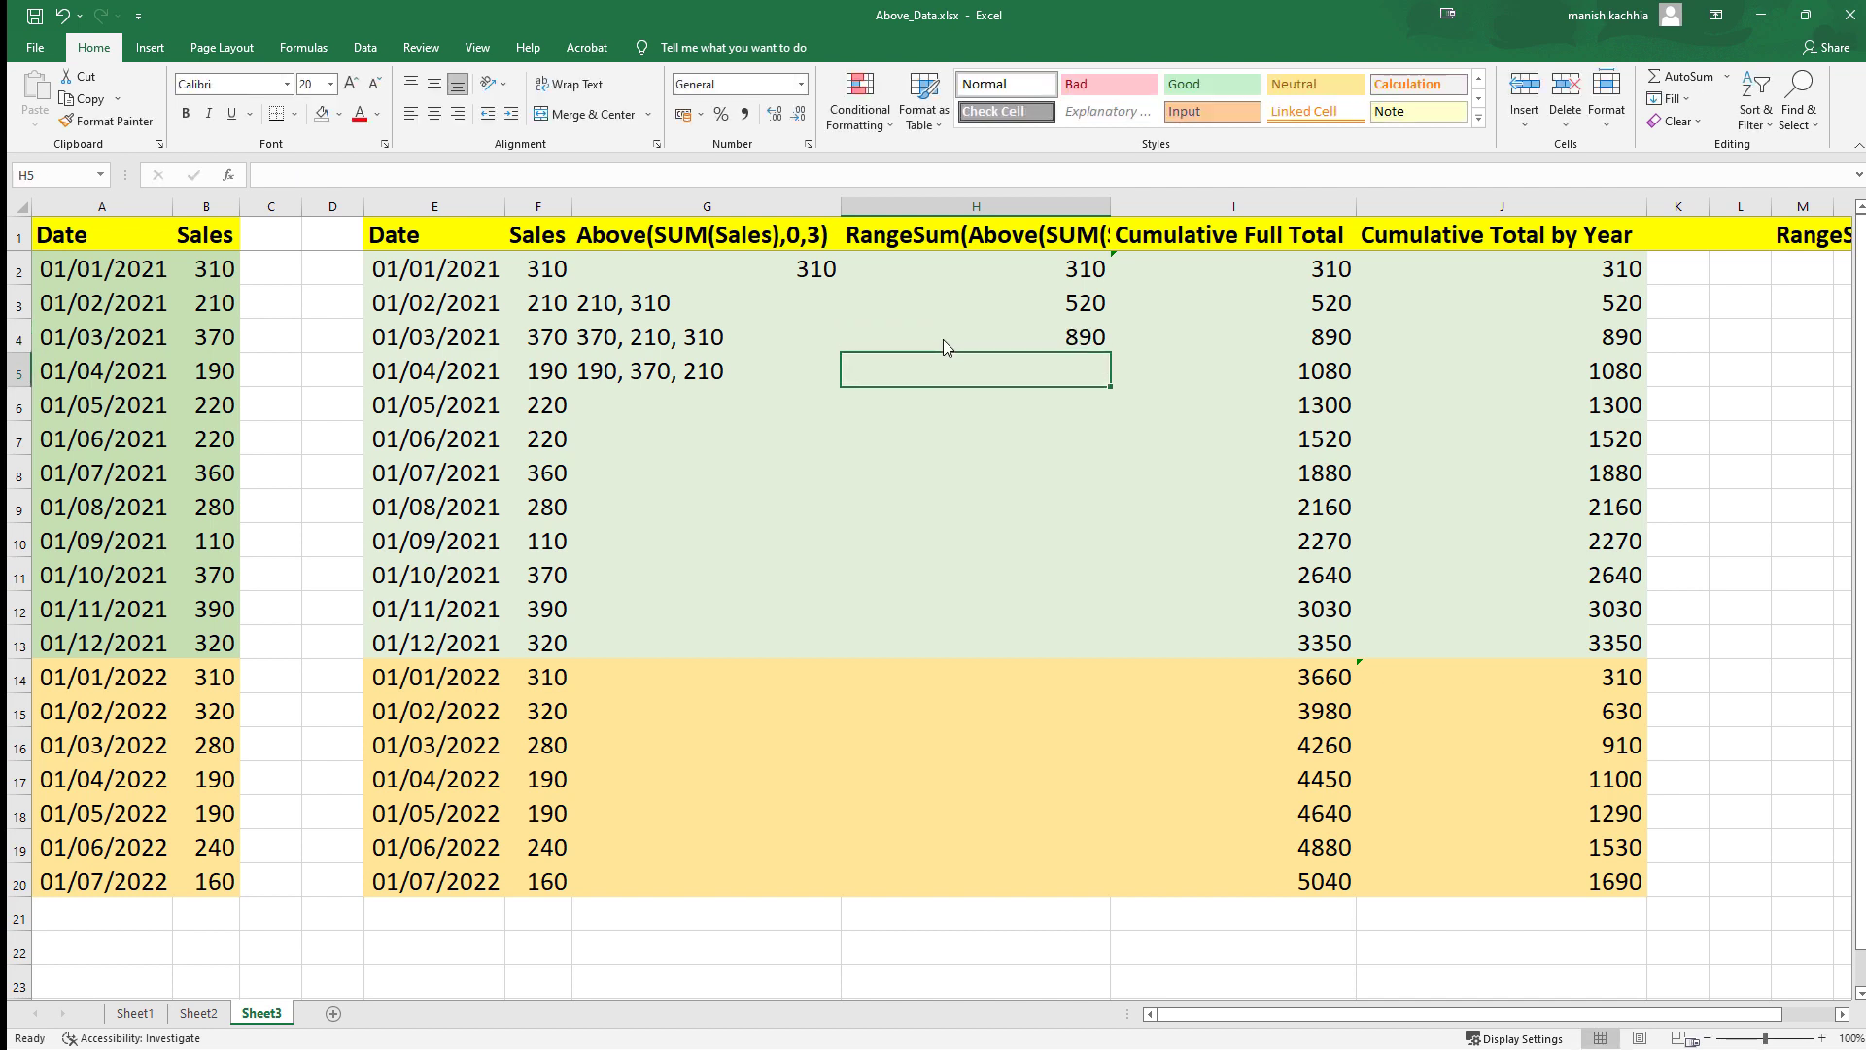
- Copy the RangeSum heading in H1, switch to Qlik Sense, reopen the sheet for editing and apply the unsaved visualization changes
click(947, 237)
key(ctrl+c)
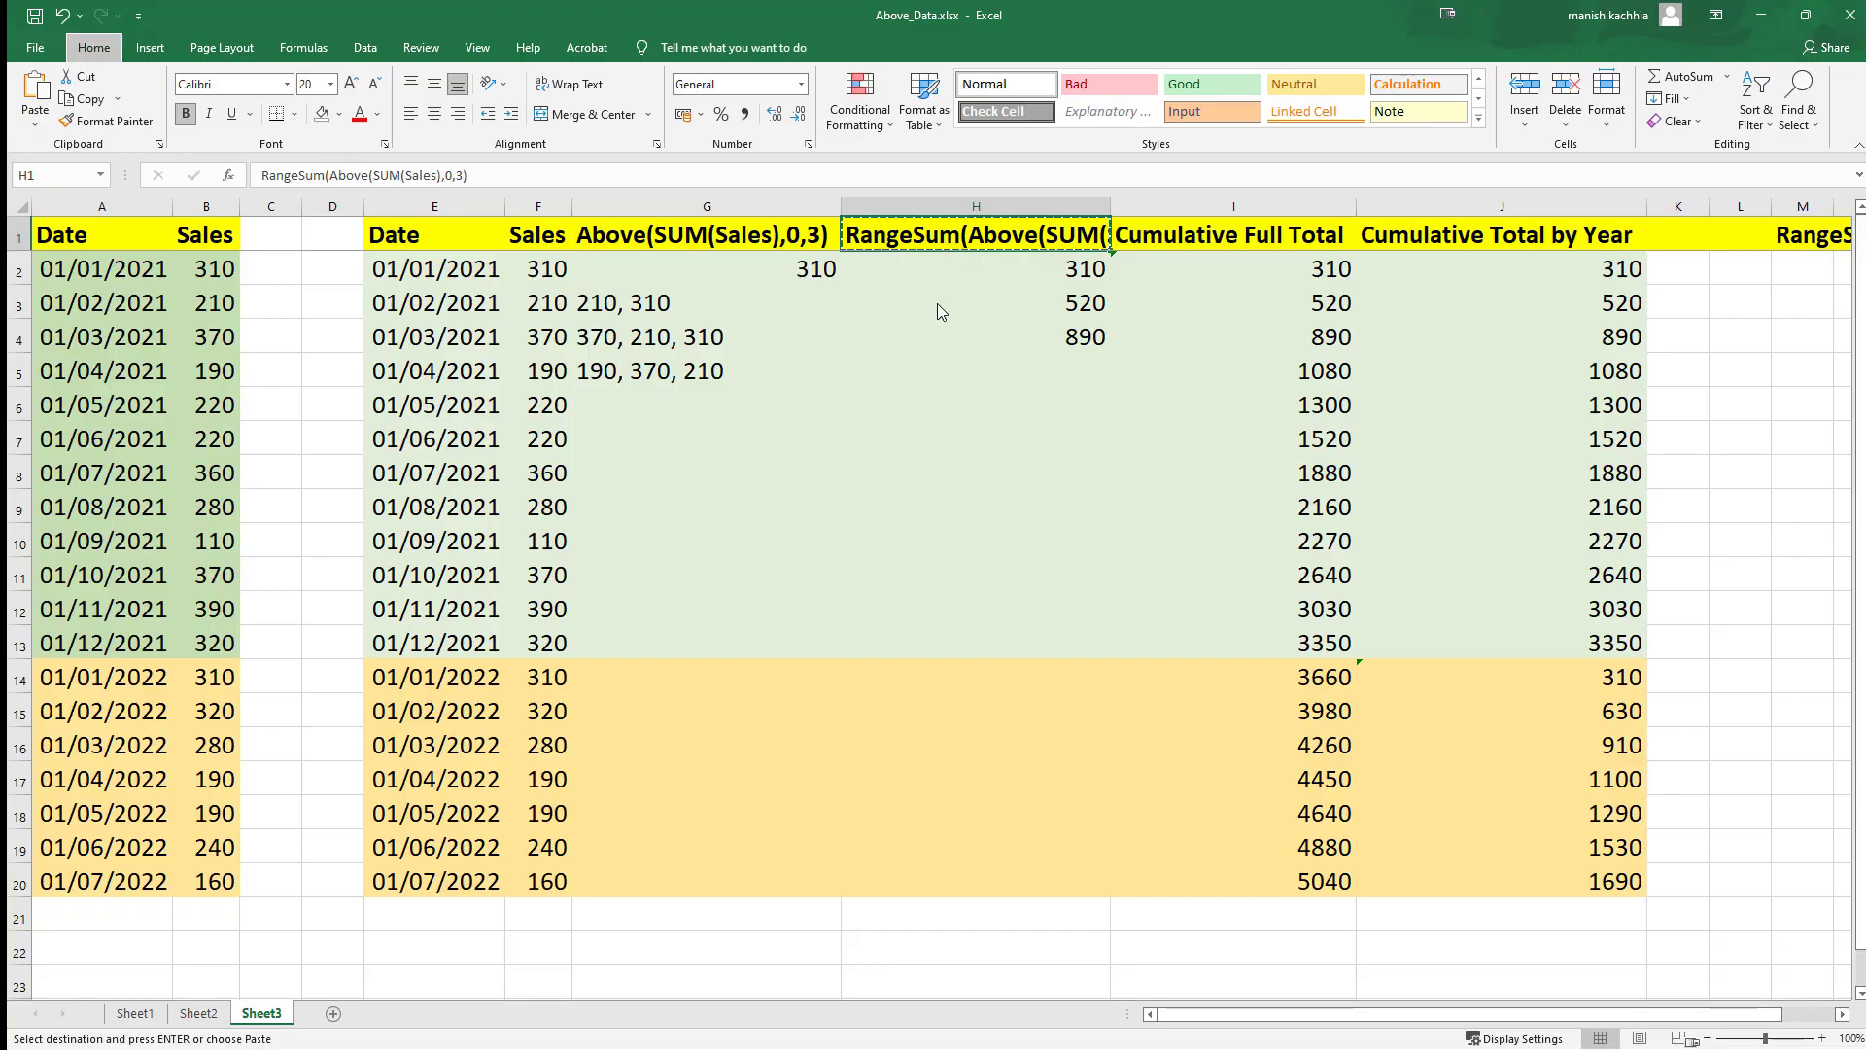
key(alt+Tab)
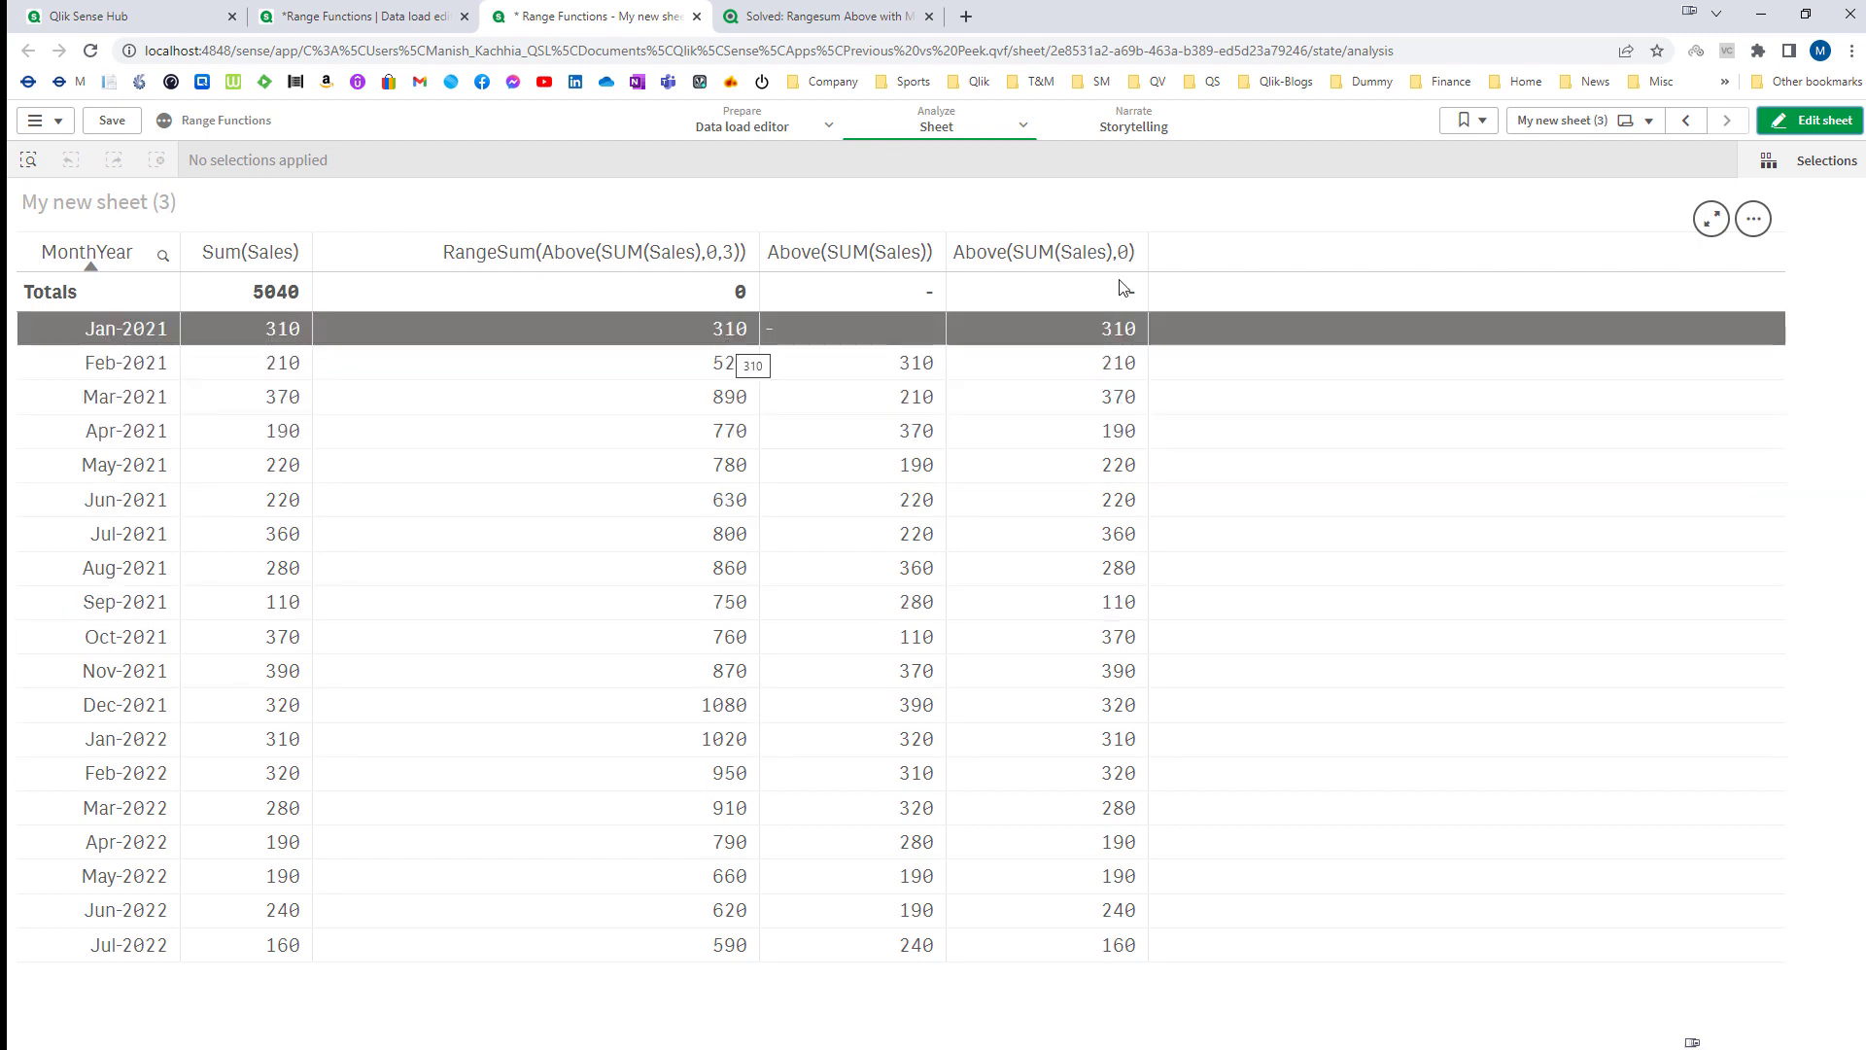
click(1809, 119)
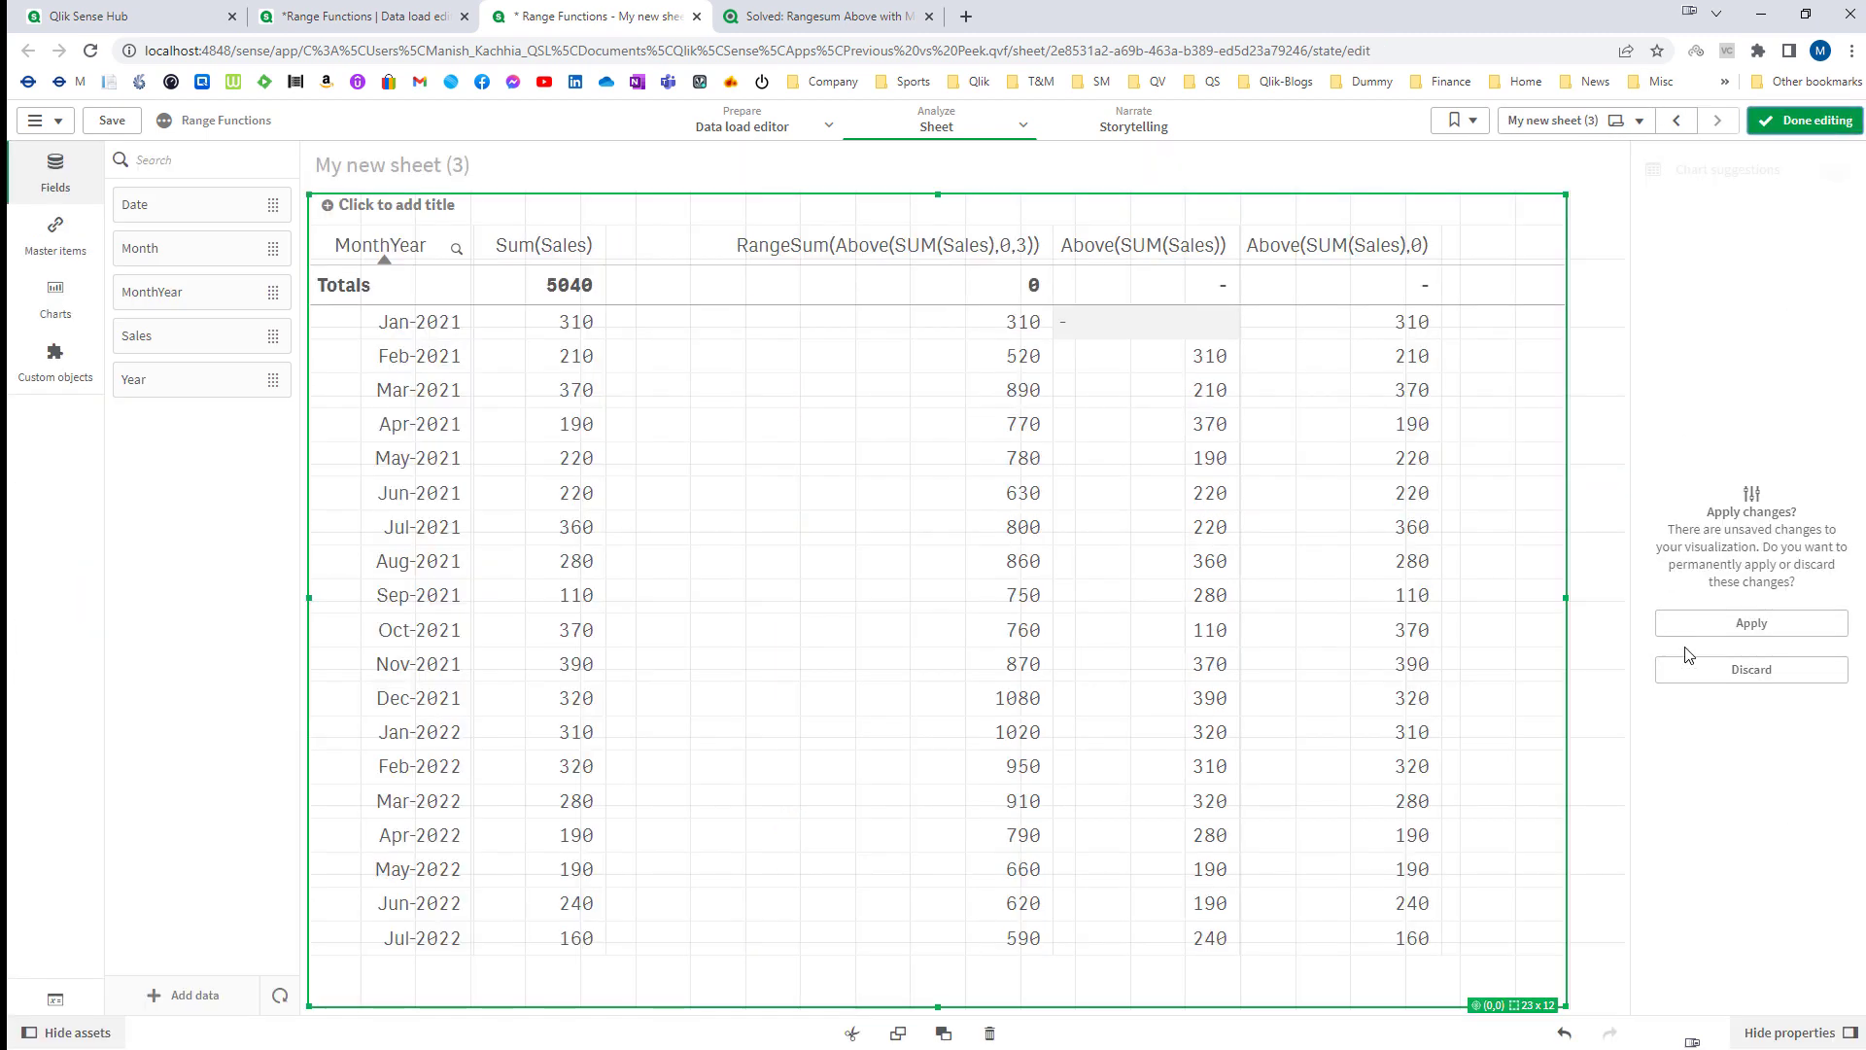
click(1701, 627)
- Delete the Above(SUM(Sales)) and Above(SUM(Sales),0) columns from the table
right_click(1716, 422)
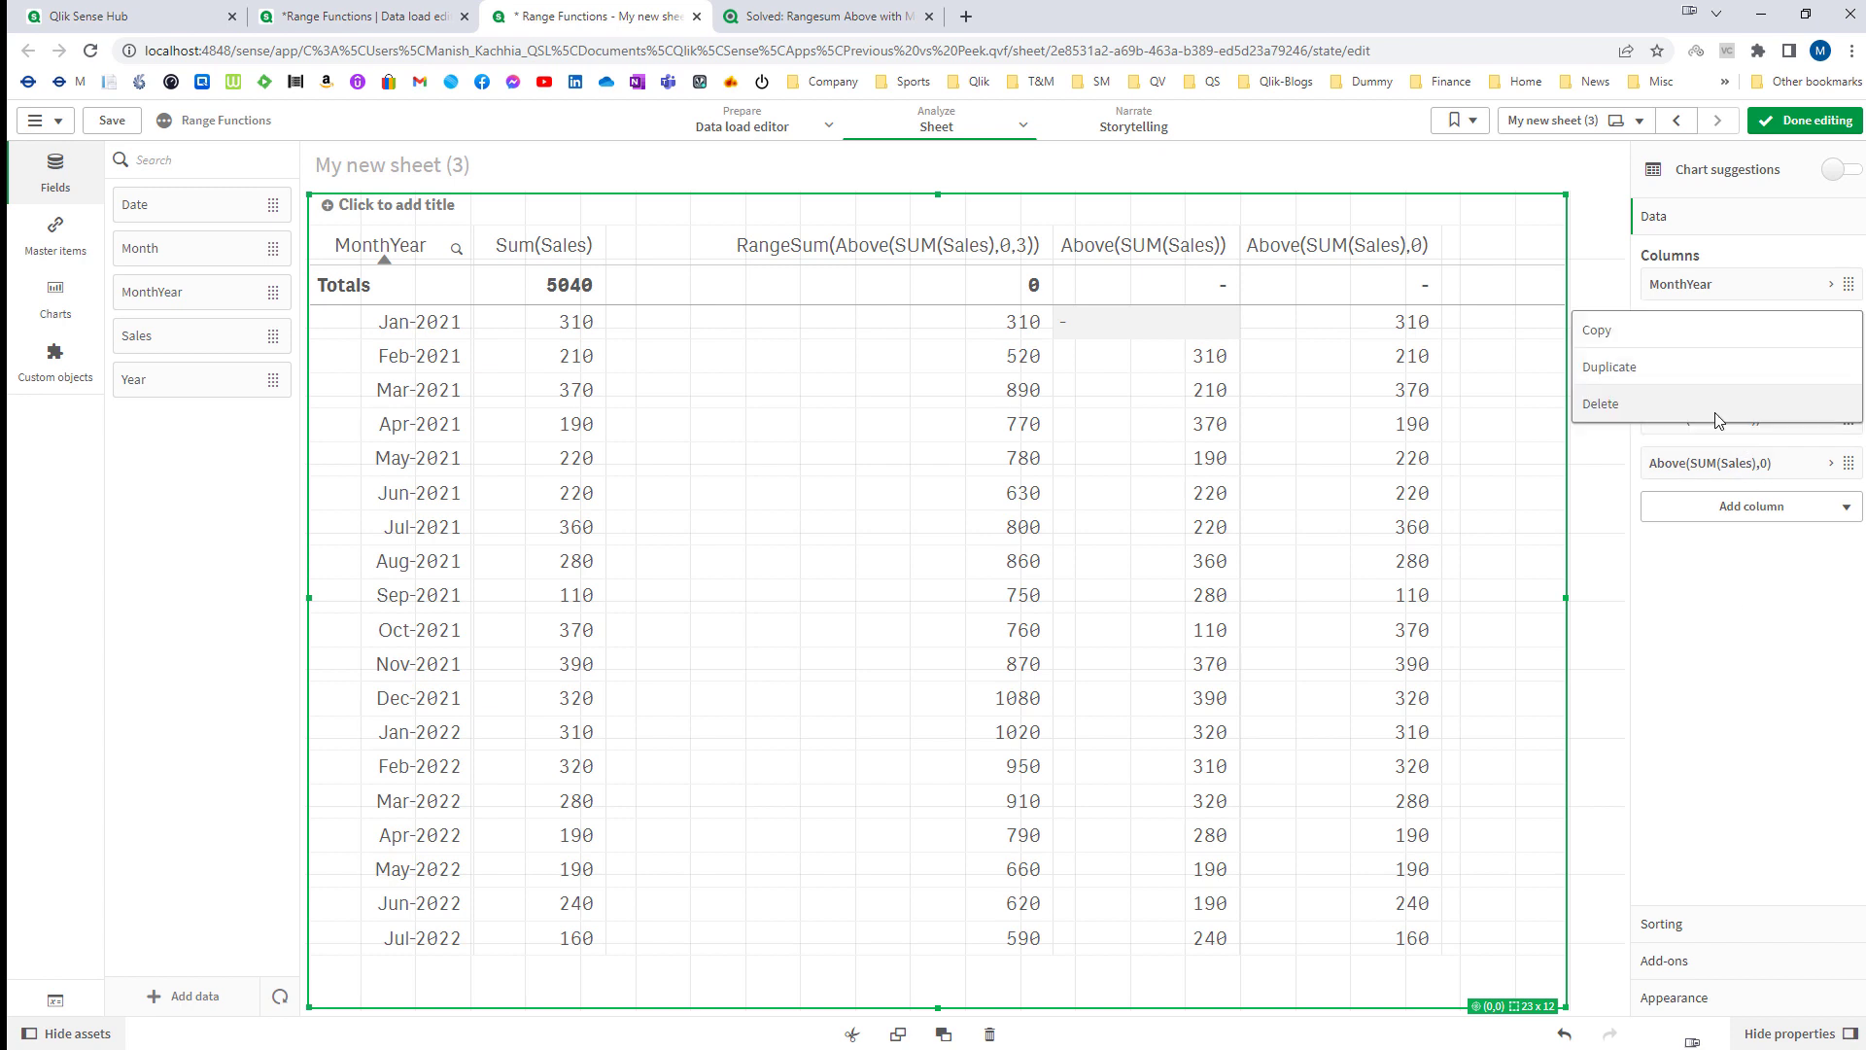
click(1715, 408)
right_click(1710, 420)
click(1710, 406)
- Add a measure column to the table with the expression RowNo()
click(1730, 418)
click(1731, 513)
click(1844, 471)
text(Rown)
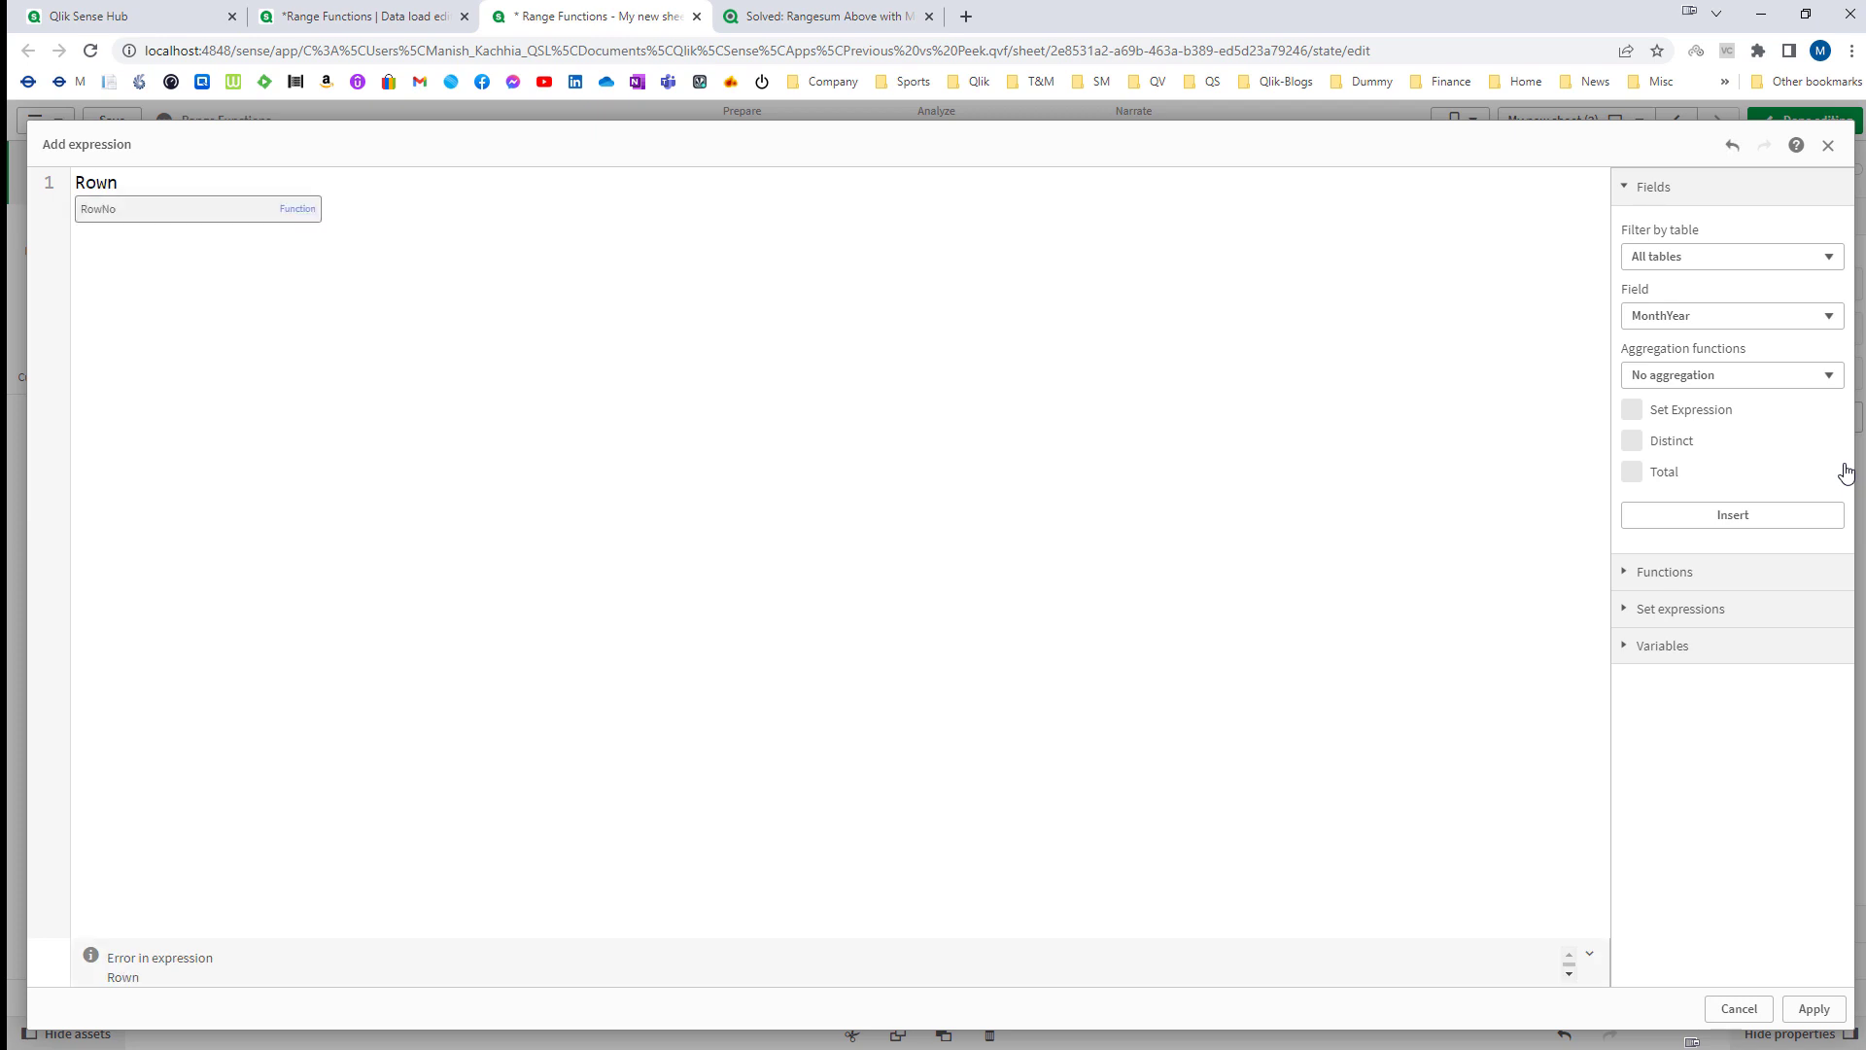
key(Return)
text(())
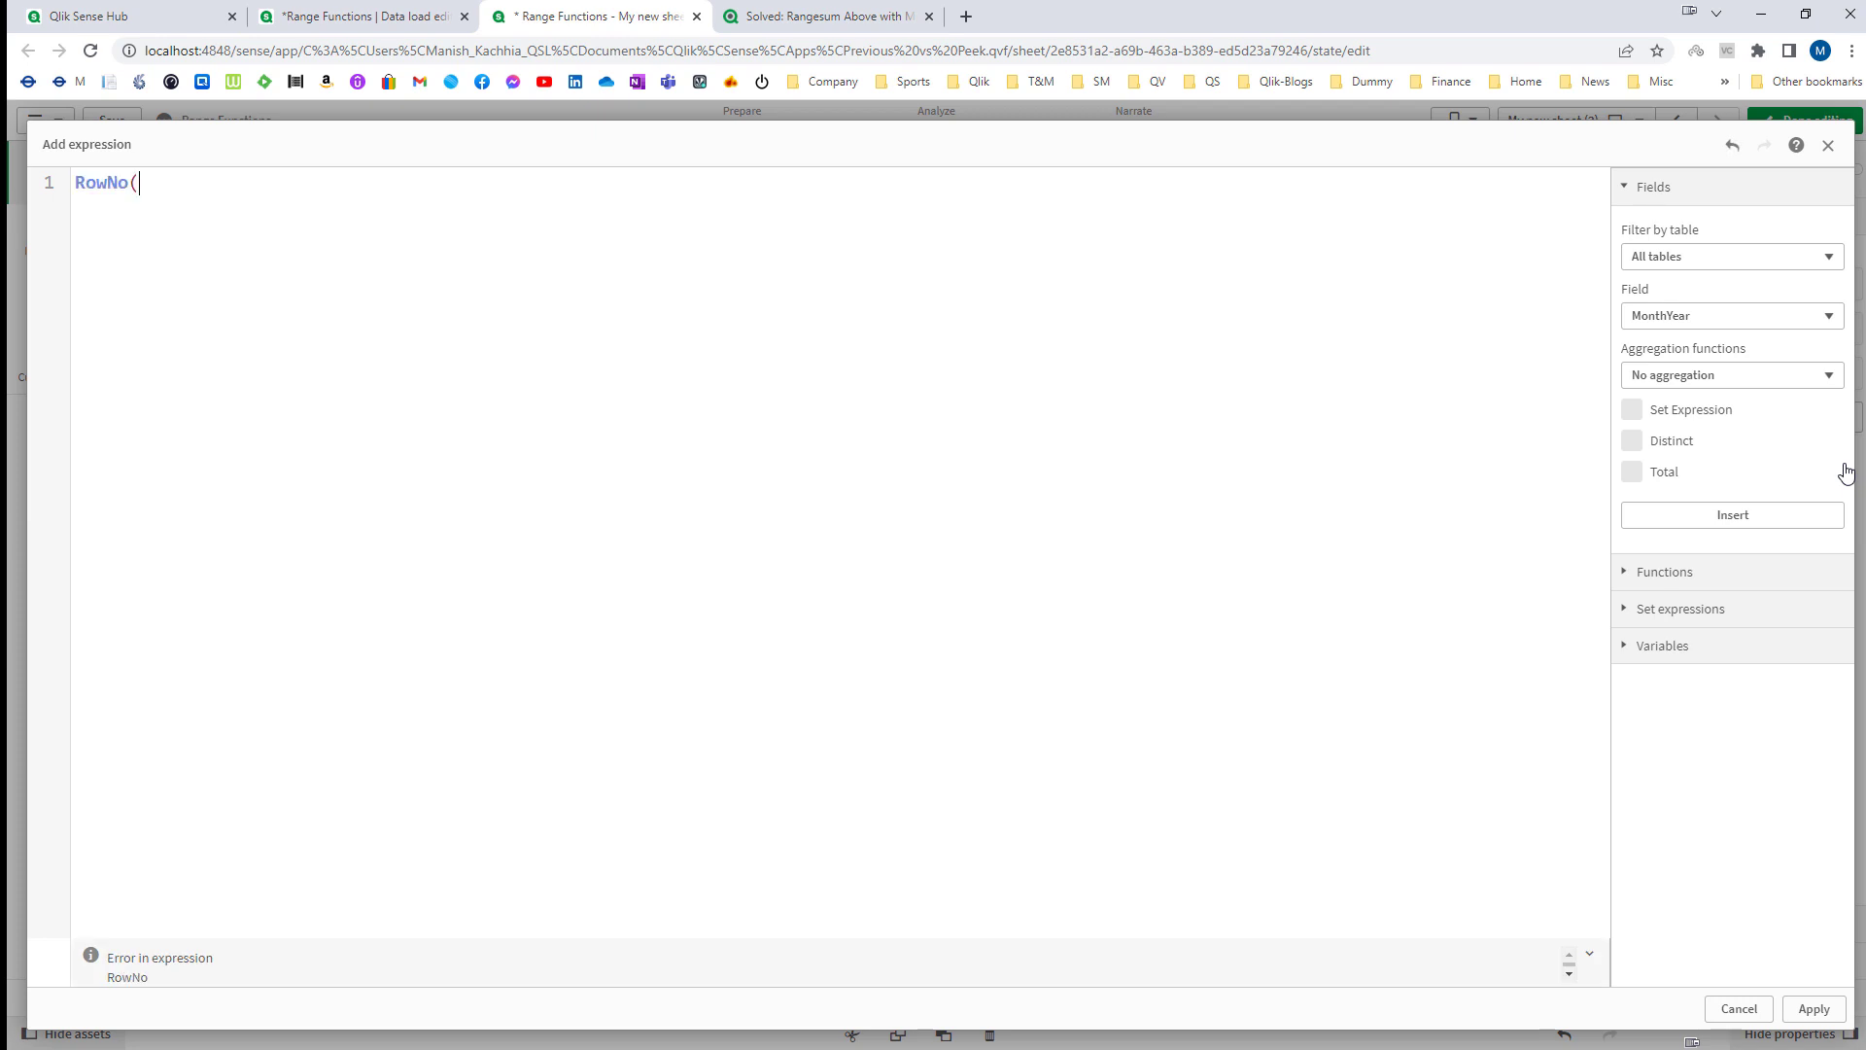
click(1804, 1009)
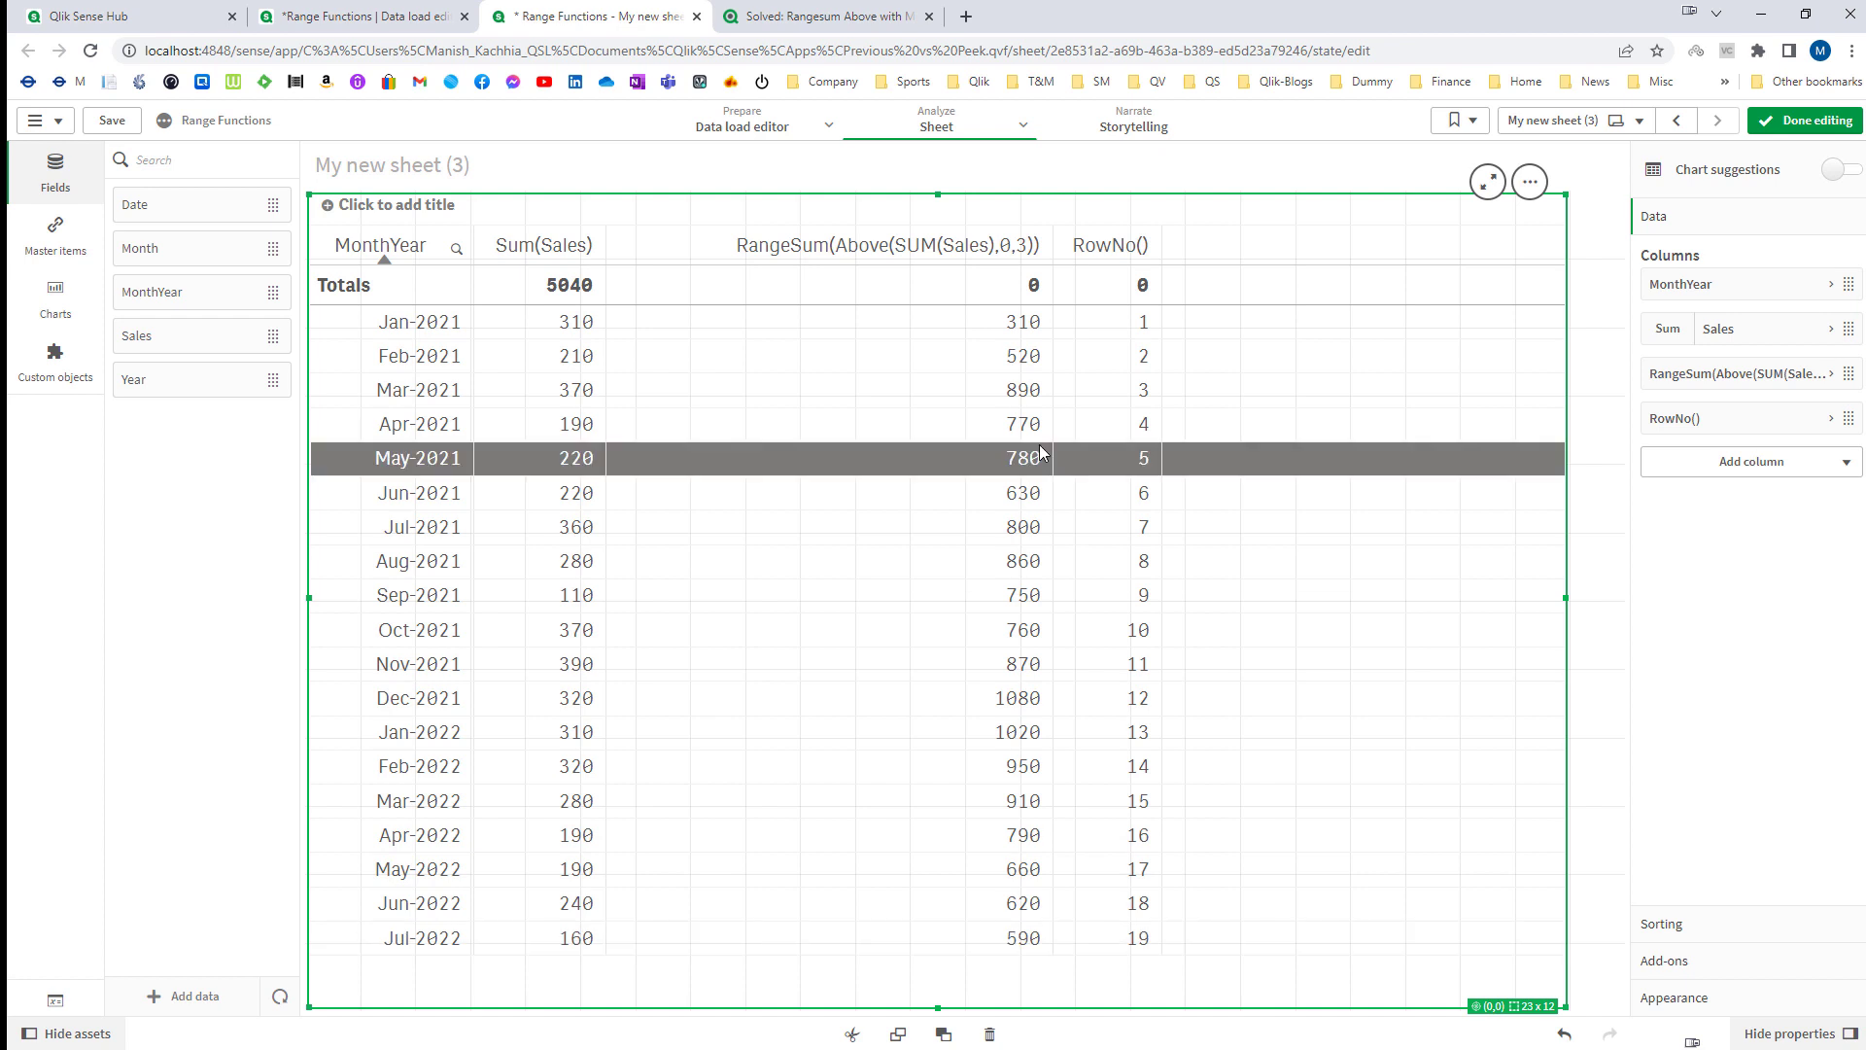
- Switch to Excel and delete column G, the Above(SUM(Sales),0,3) column
key(alt+Tab)
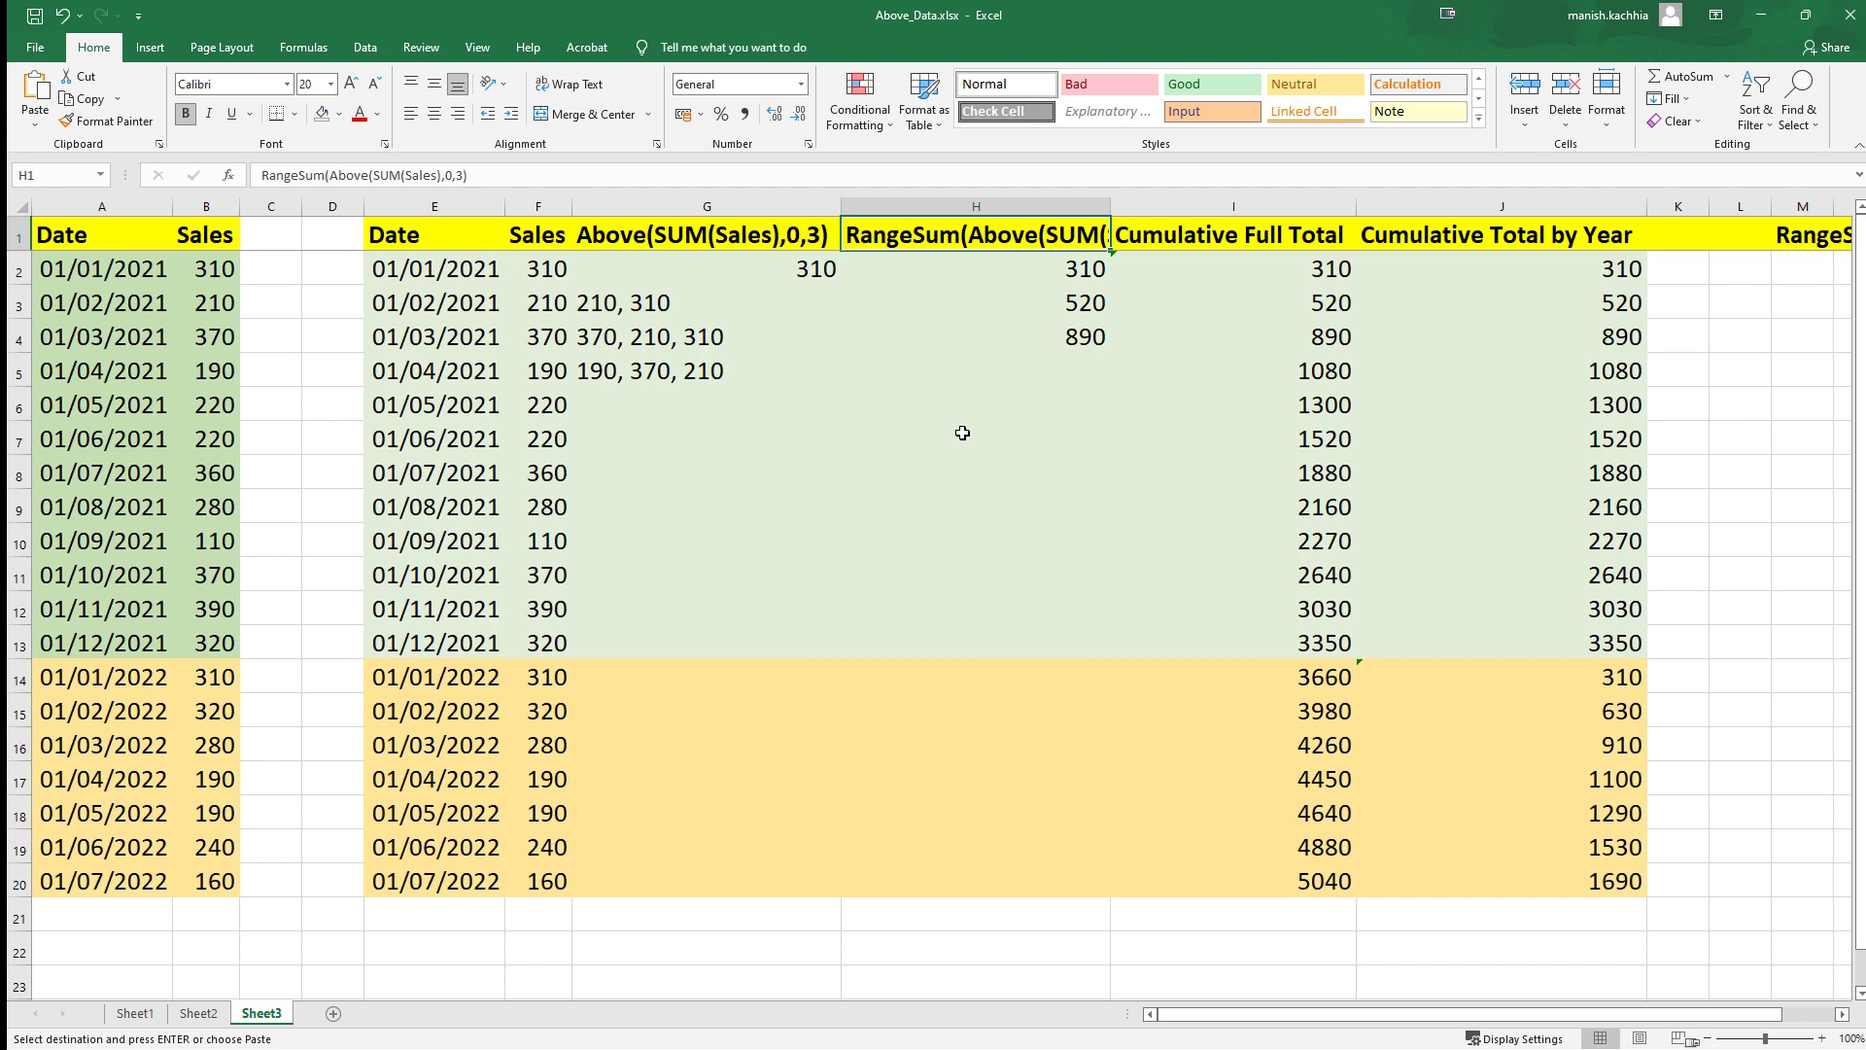
key(Escape)
key(Left)
key(ctrl+space)
key(ctrl+minus)
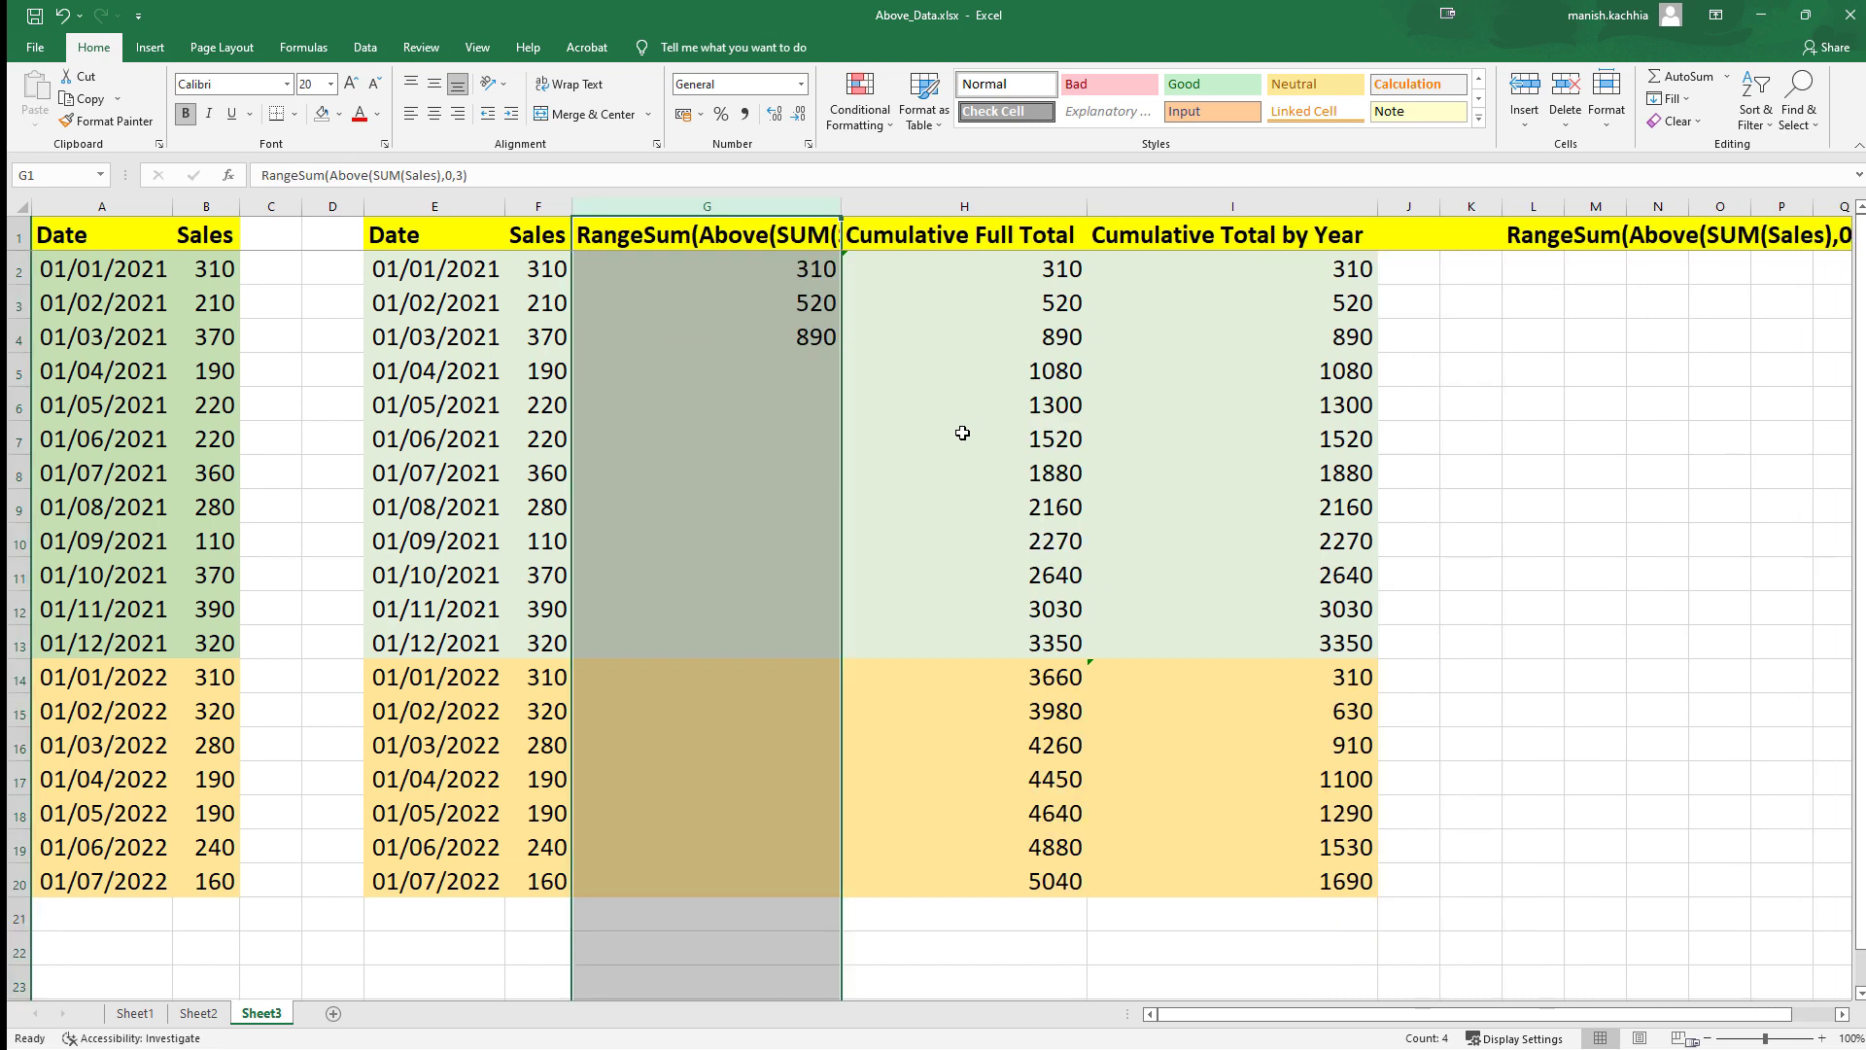
- Autofit the width of column G and insert a blank column before Cumulative Full Total
key(Right)
key(Left)
key(Down)
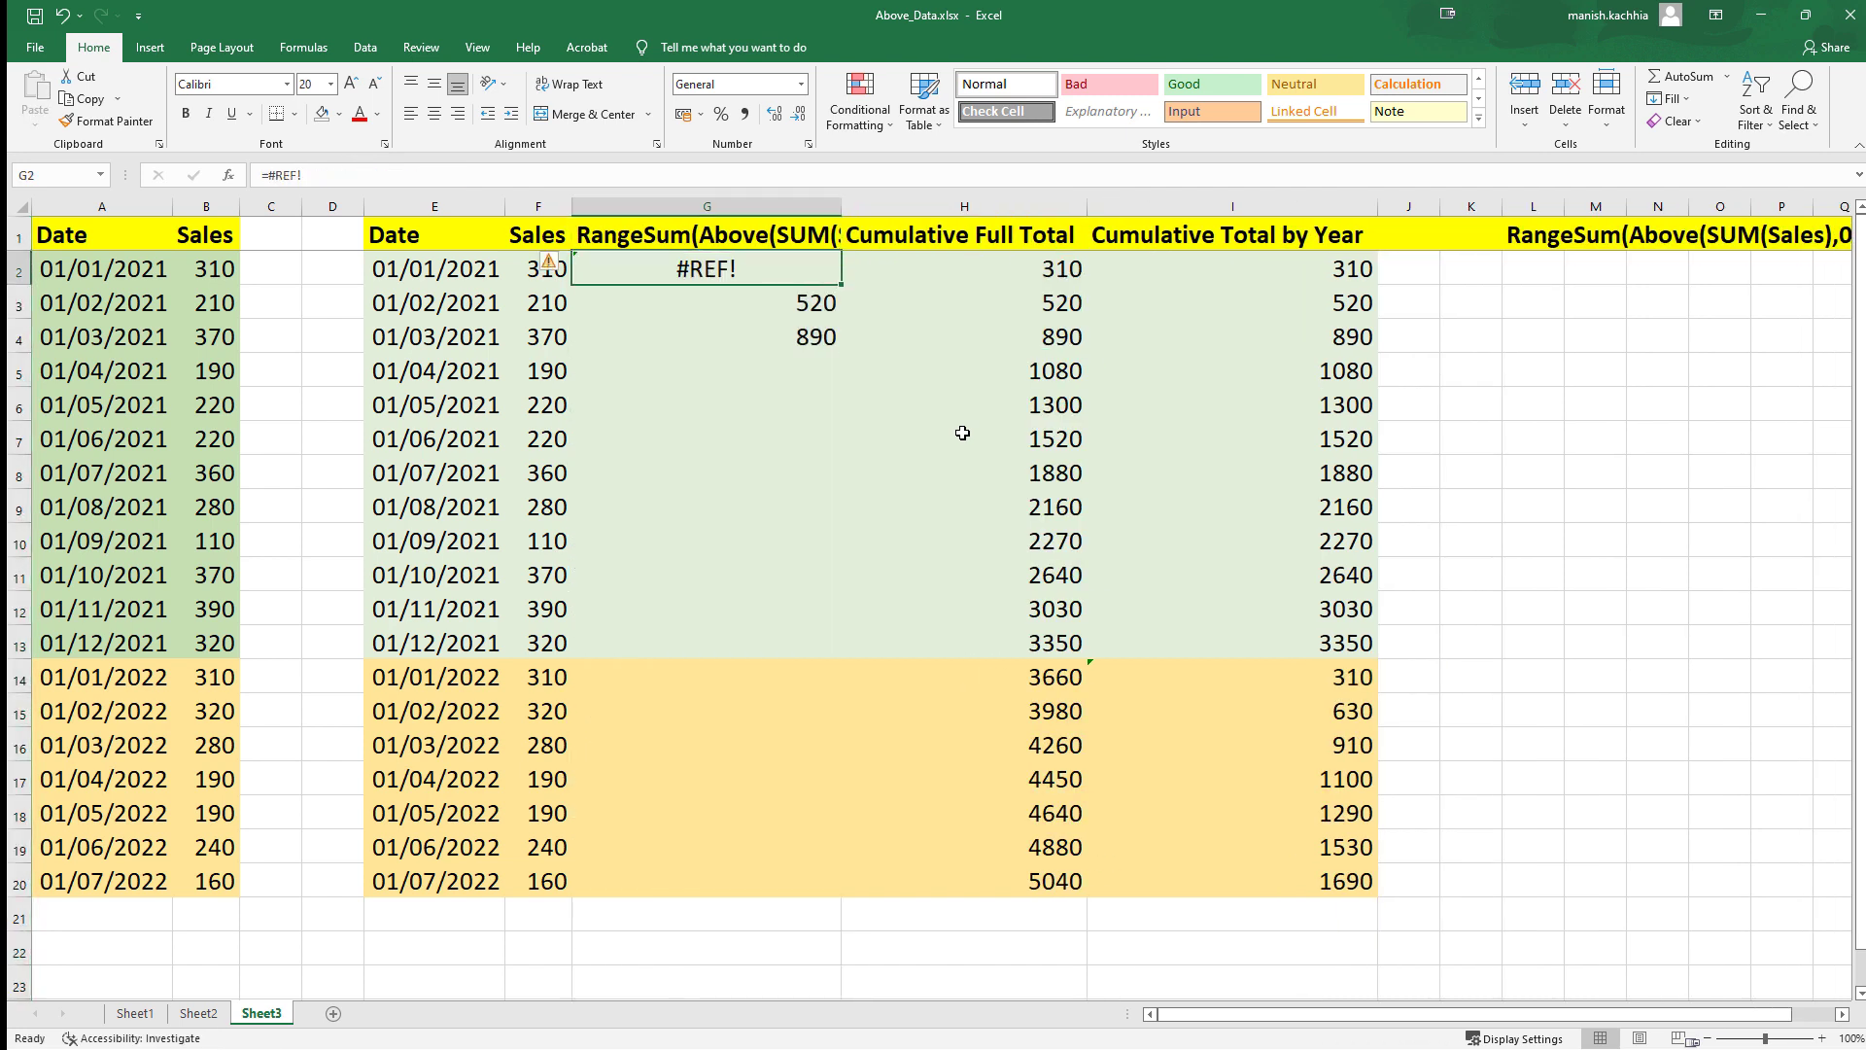
double_click(841, 206)
right_click(1036, 204)
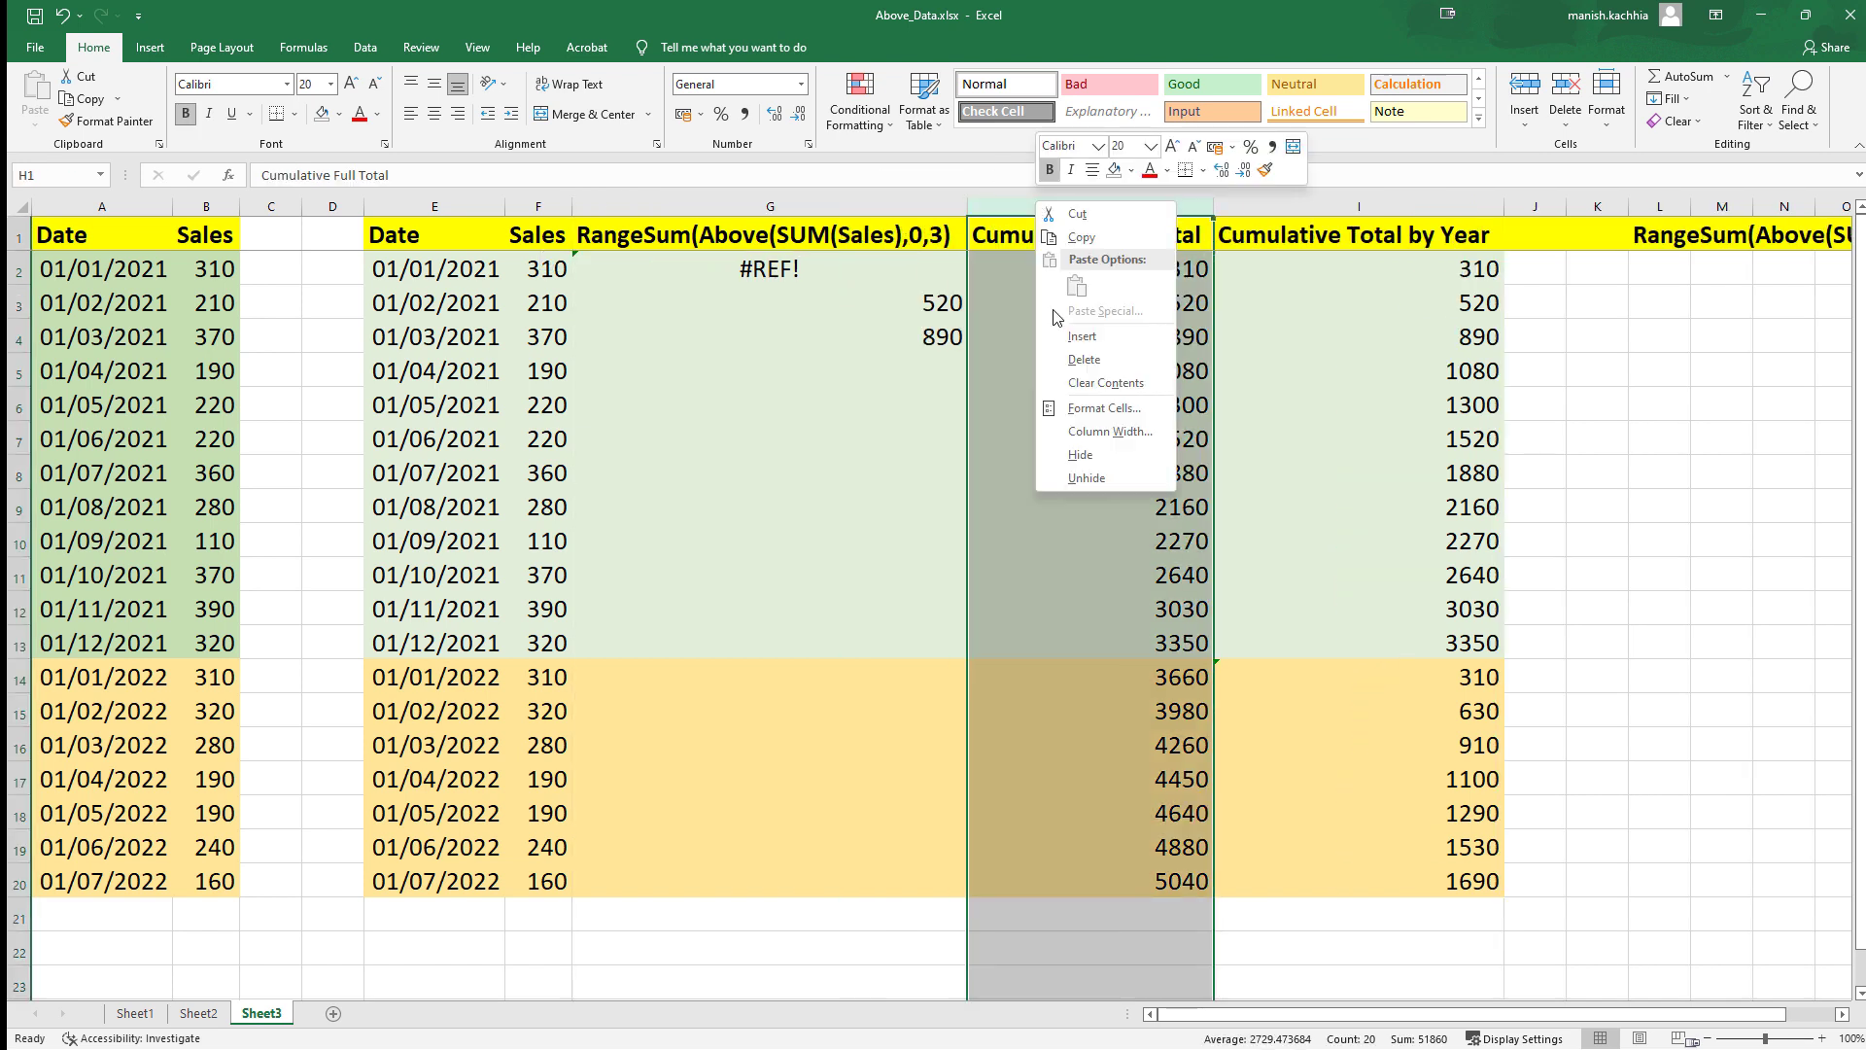
click(1081, 337)
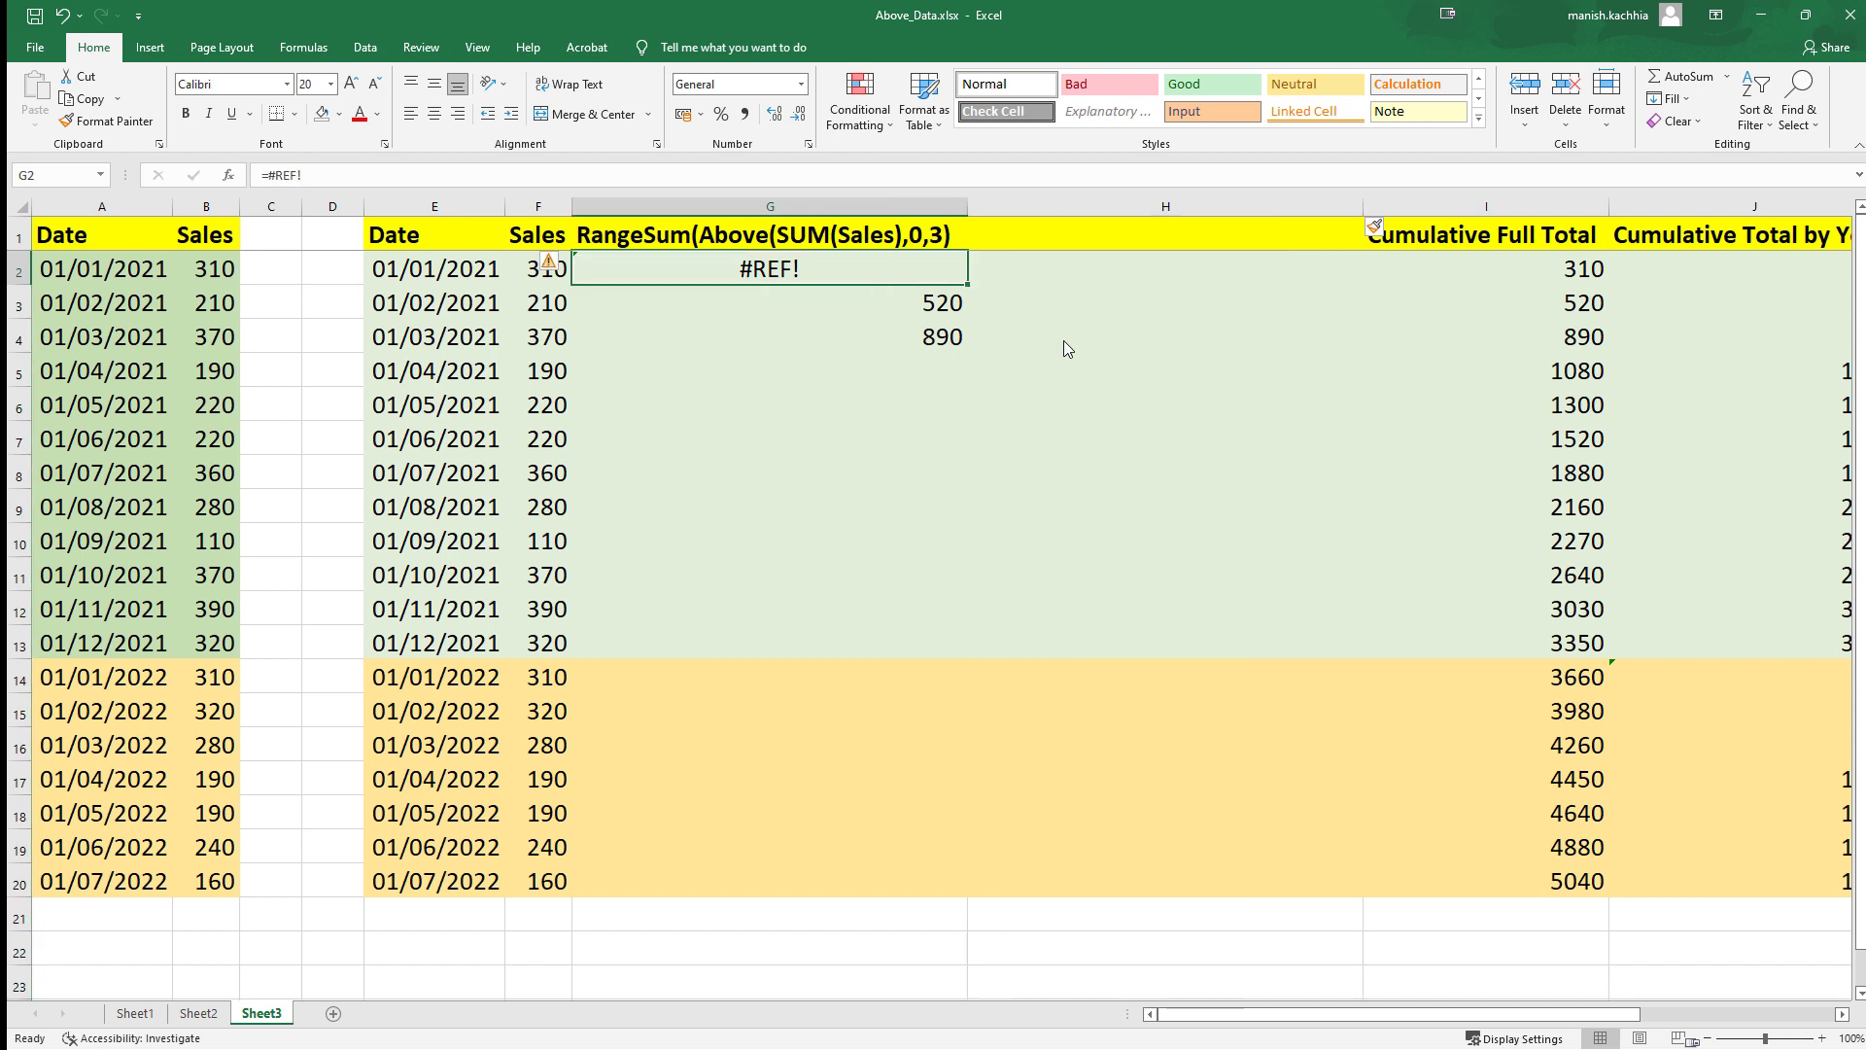
- Clear the contents of cells G2 to G4 in the RangeSum column
key(Delete)
key(Down)
key(Delete)
key(Down)
key(Delete)
- Fill the RangeSum heading down into G2 and edit it to read RangeSum(Above(SUM(Sales),0,1)
key(Up)
key(Up)
key(ctrl+d)
key(Down)
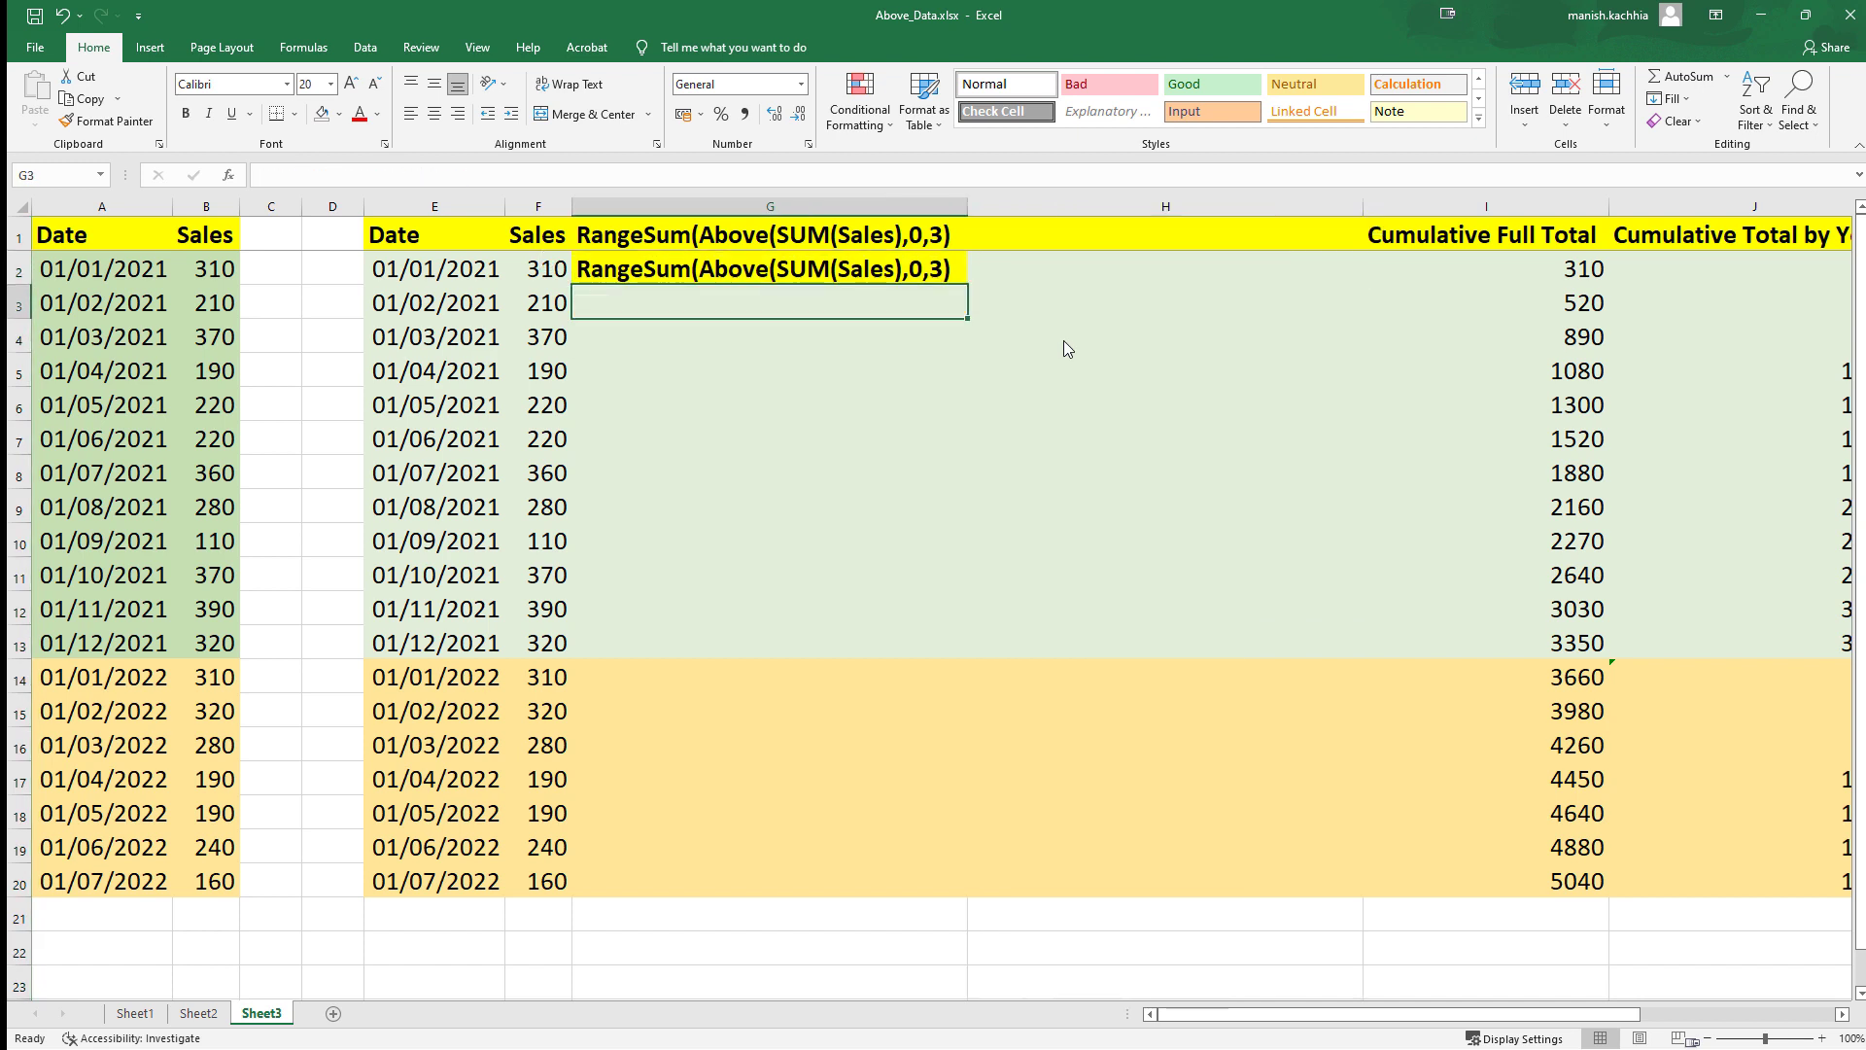
key(Up)
key(Left)
key(Left)
key(Right)
key(Right)
key(F2)
key(Left)
key(BackSpace)
text(1)
key(Return)
- Enter 310 in H2 beside the first RangeSum expression
key(Up)
key(Right)
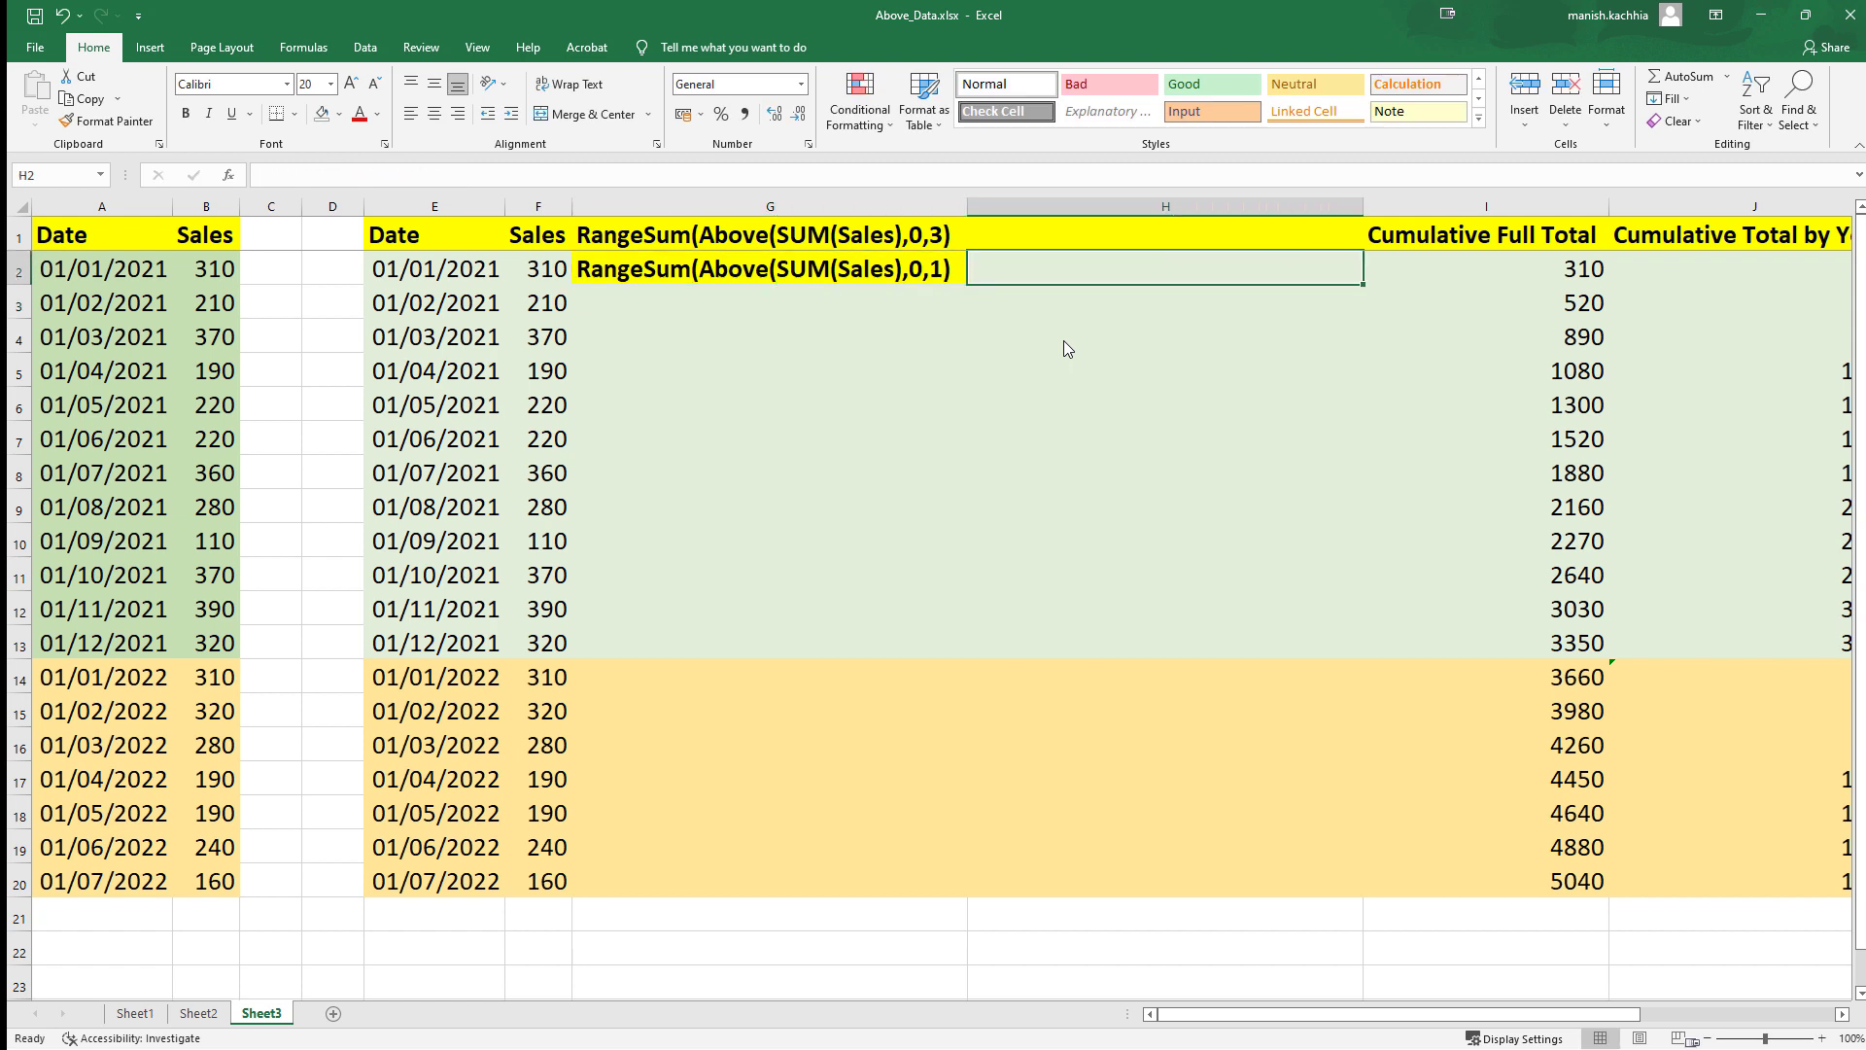
text(310)
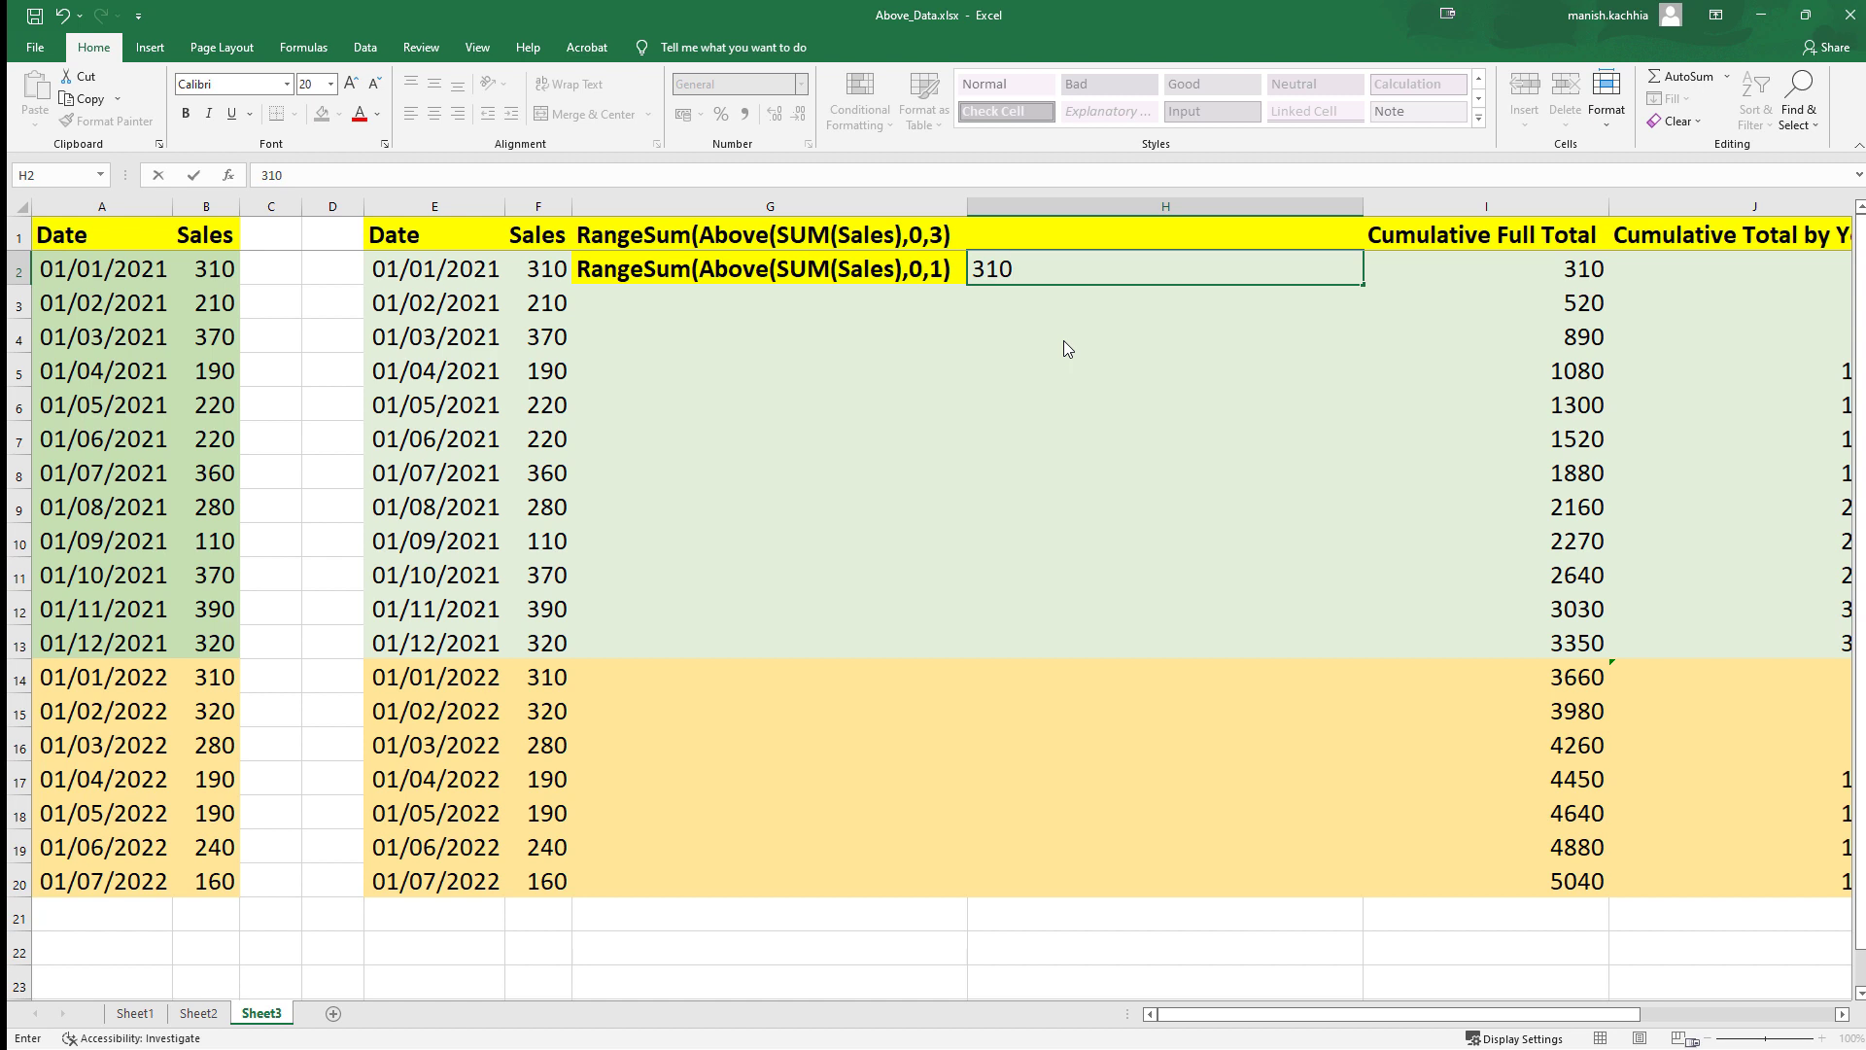
key(Return)
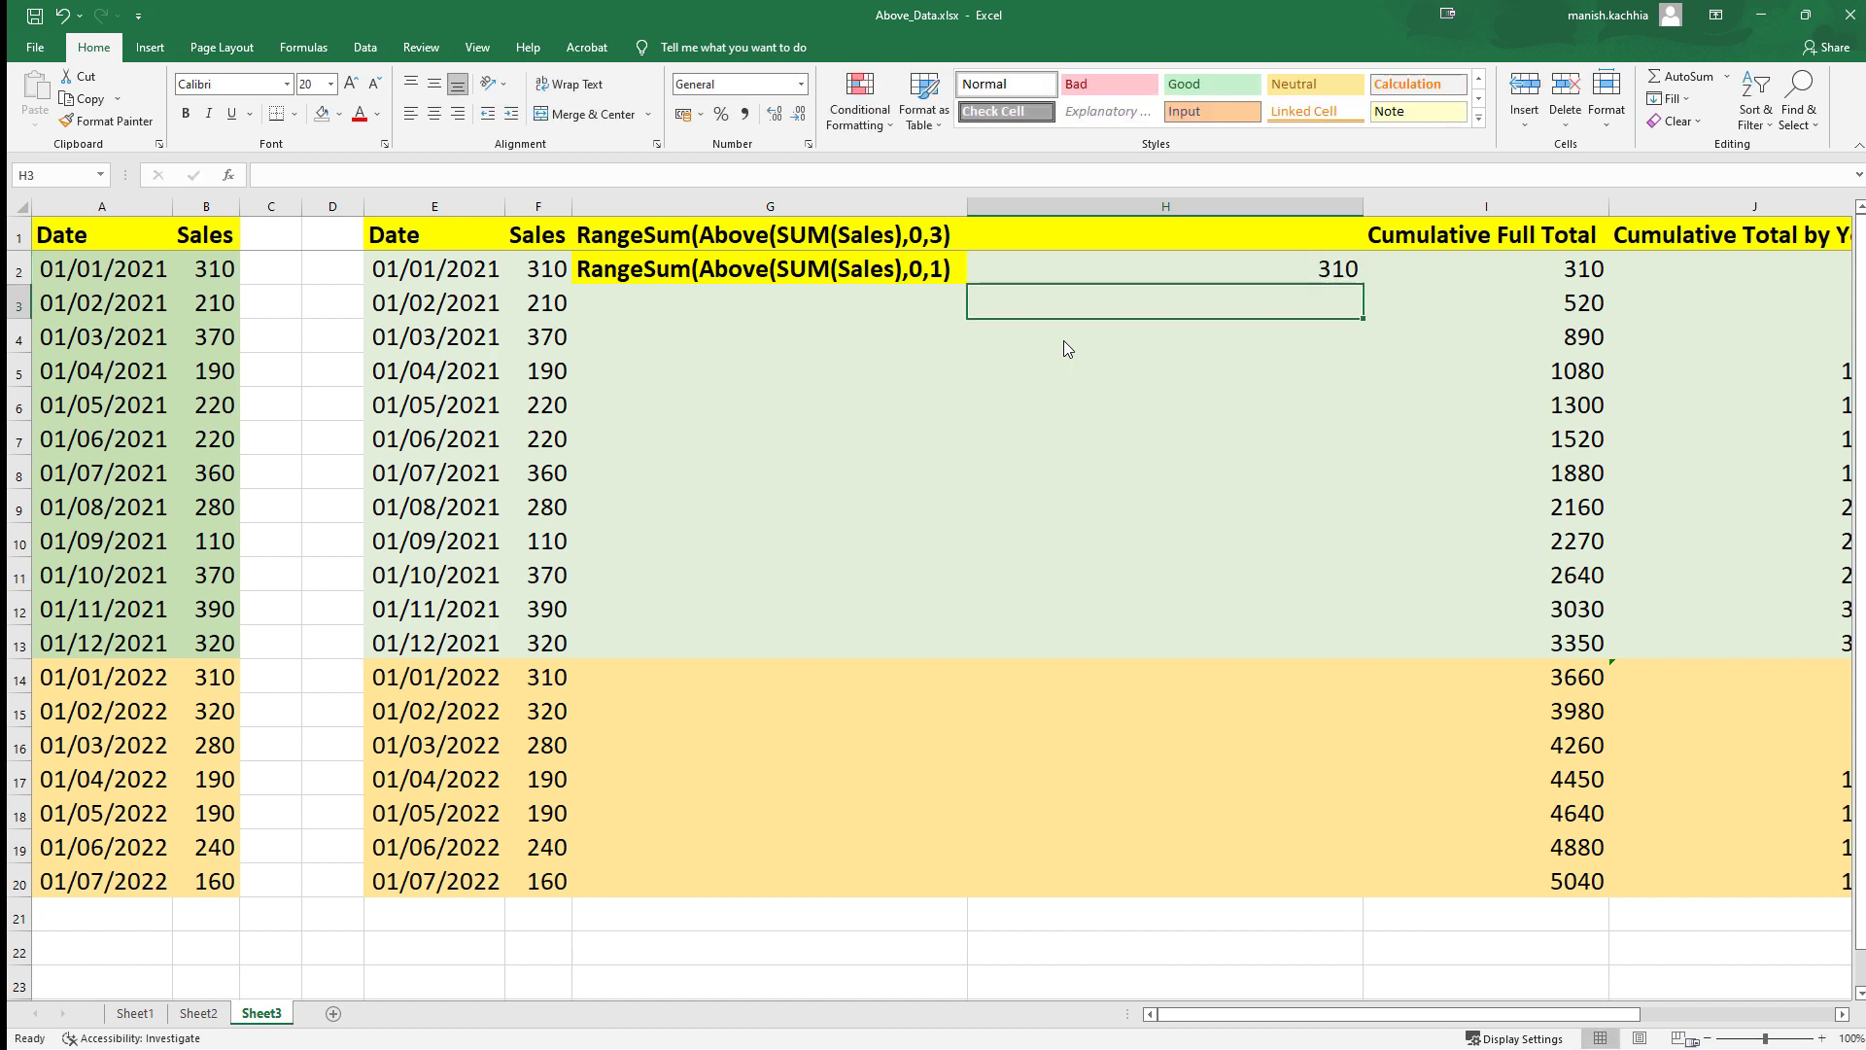
- Fill the expression down into G3 and edit it to read RangeSum(Above(SUM(Sales),0,2)
key(Left)
key(ctrl+d)
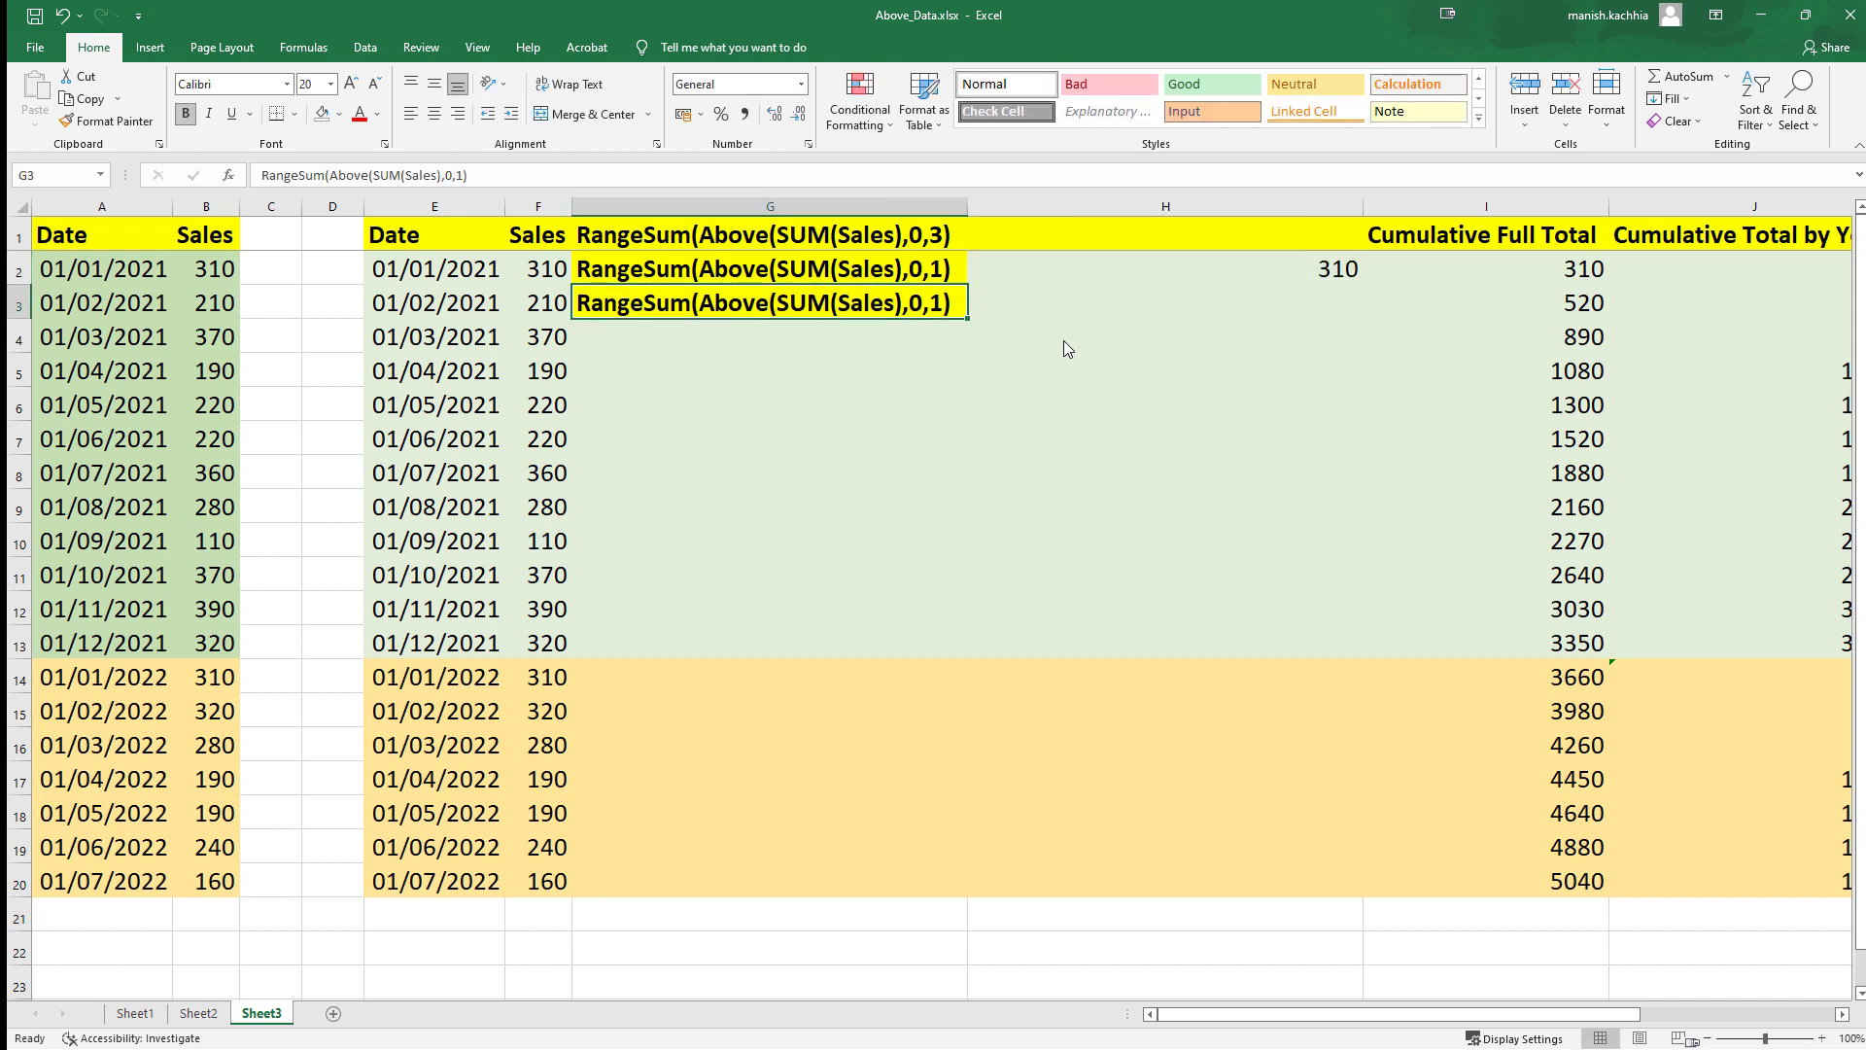
key(F2)
key(Left)
key(shift+Left)
text(2)
key(ctrl+Return)
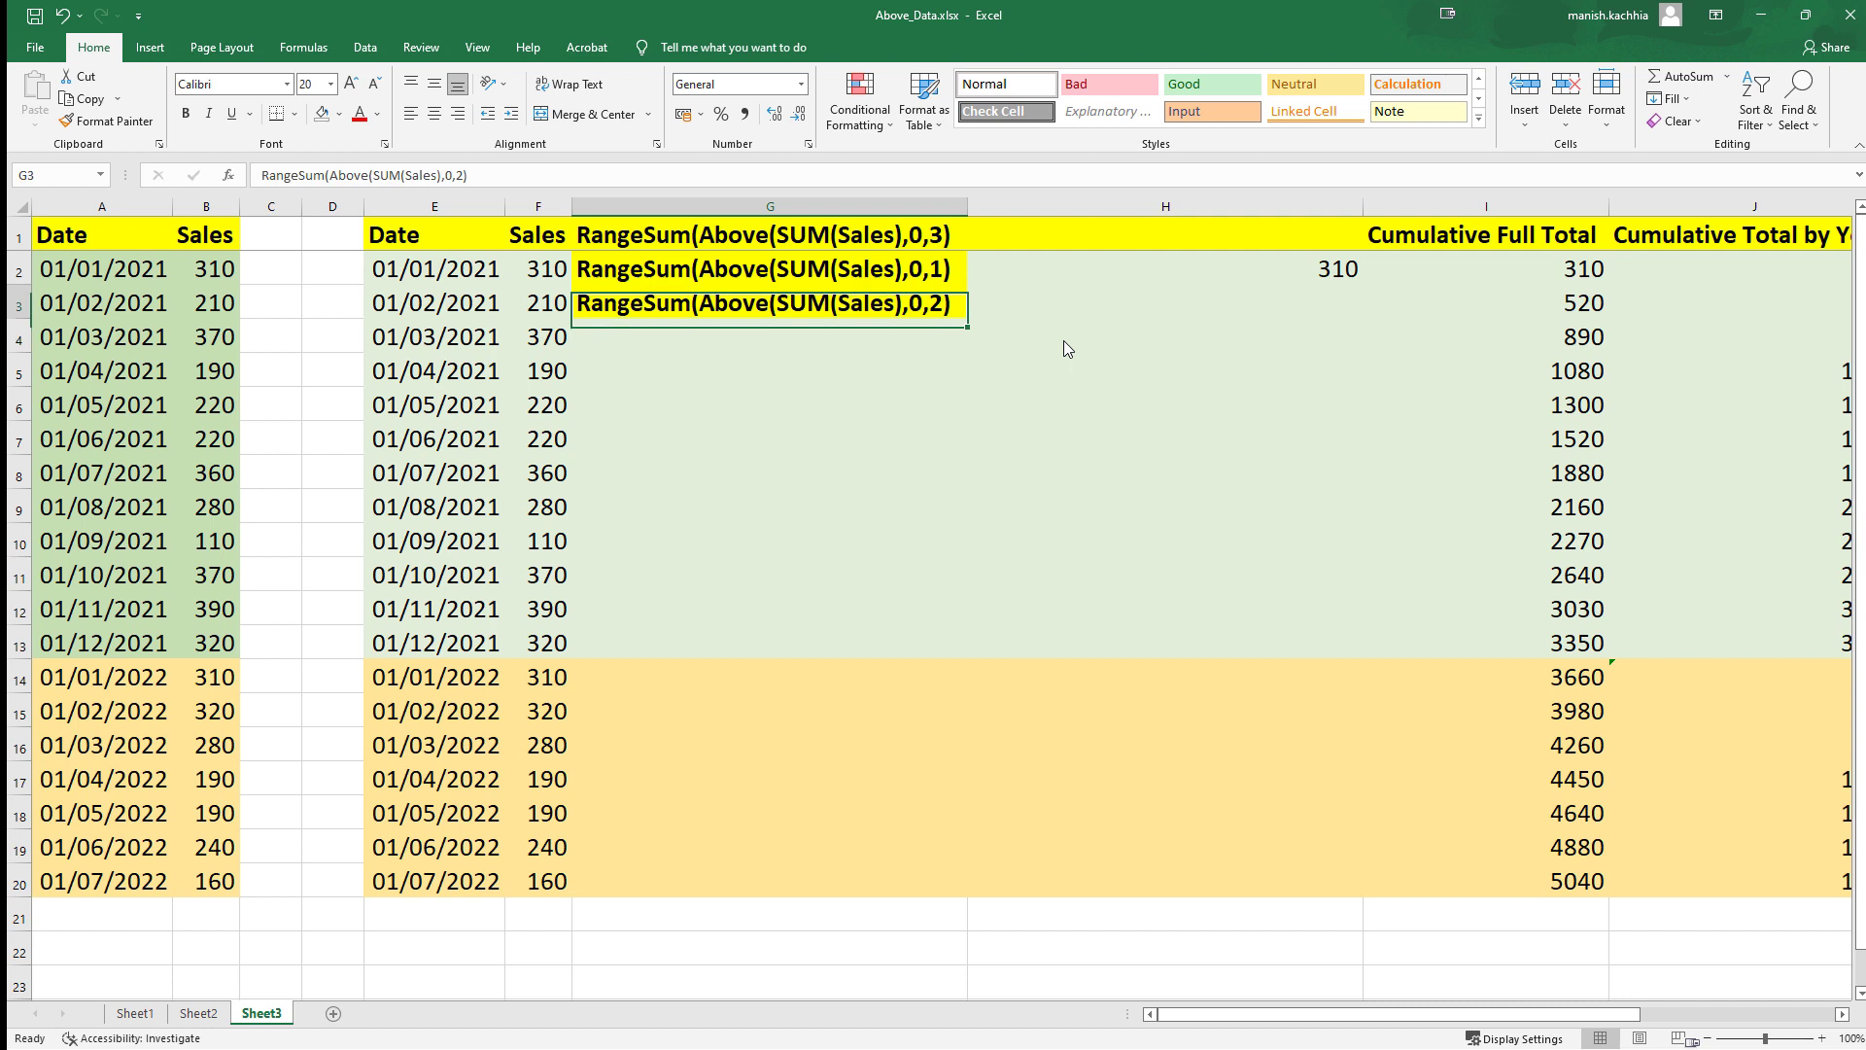
- Enter the value list 210, 310 in H3
key(Right)
text(210)
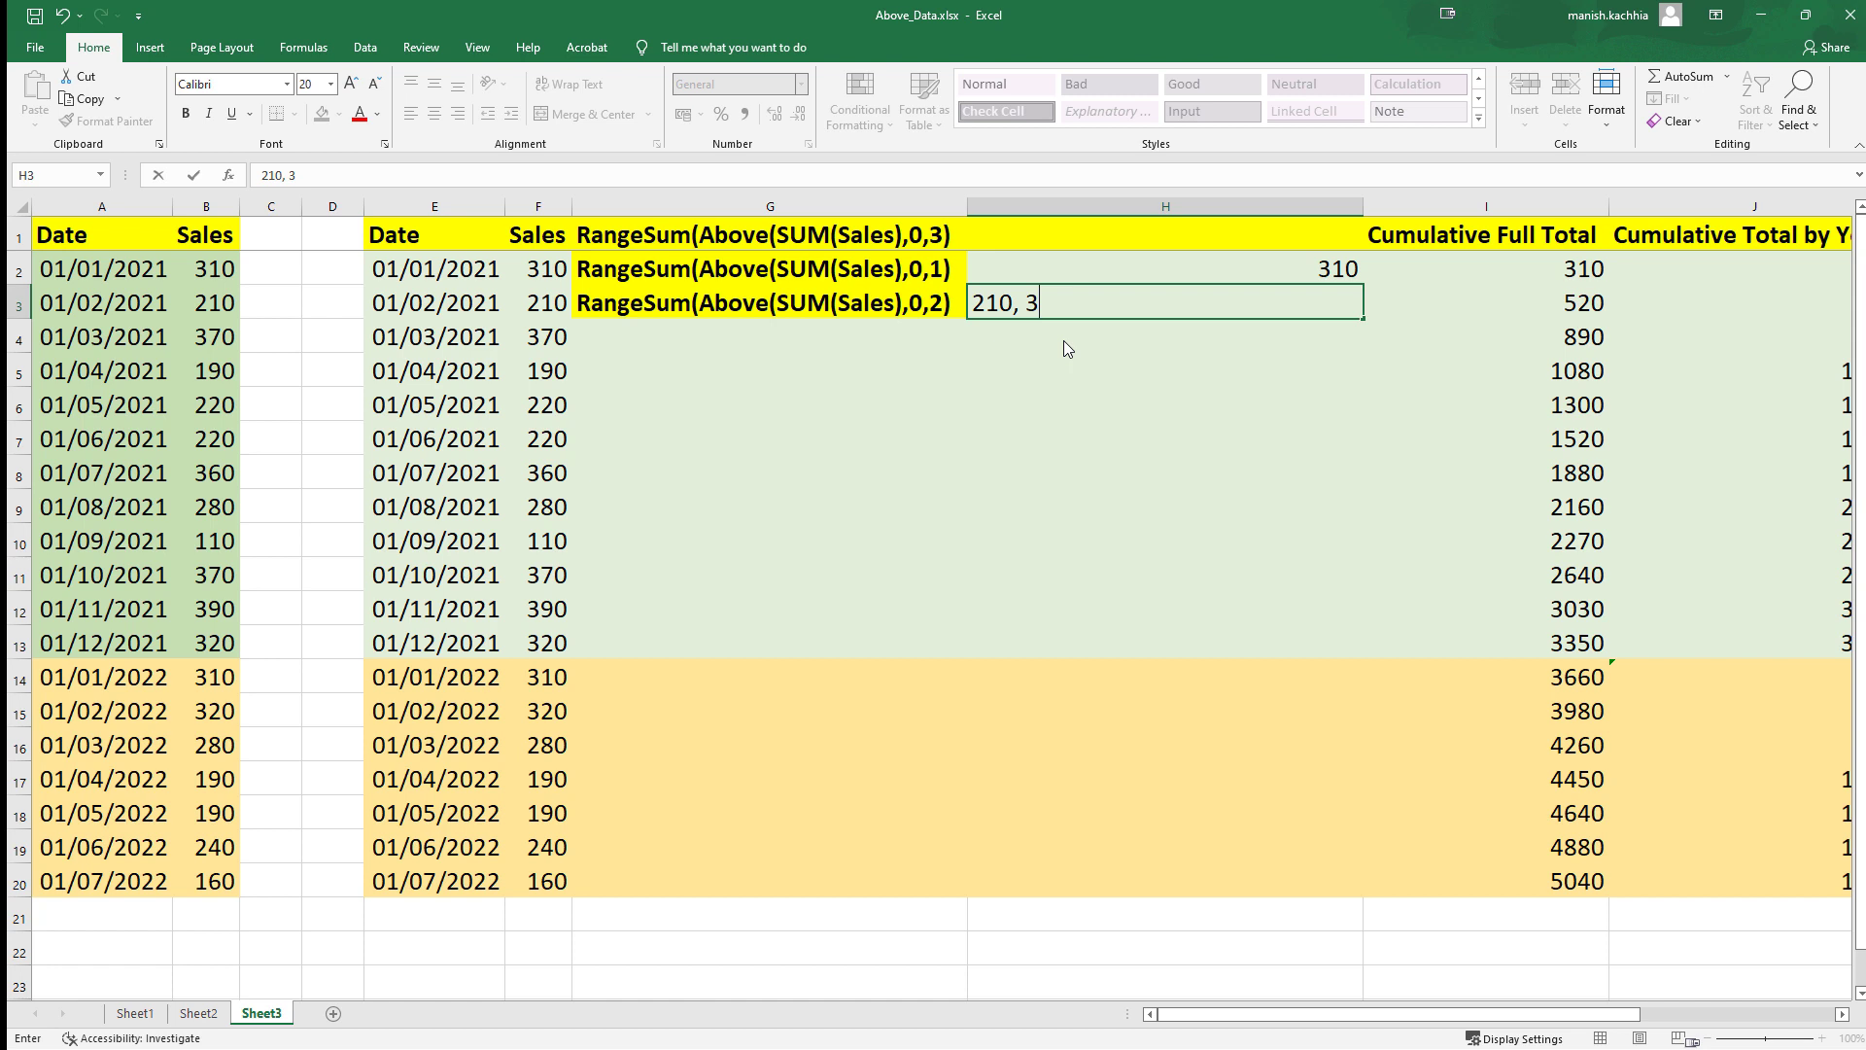
text(0)
key(Return)
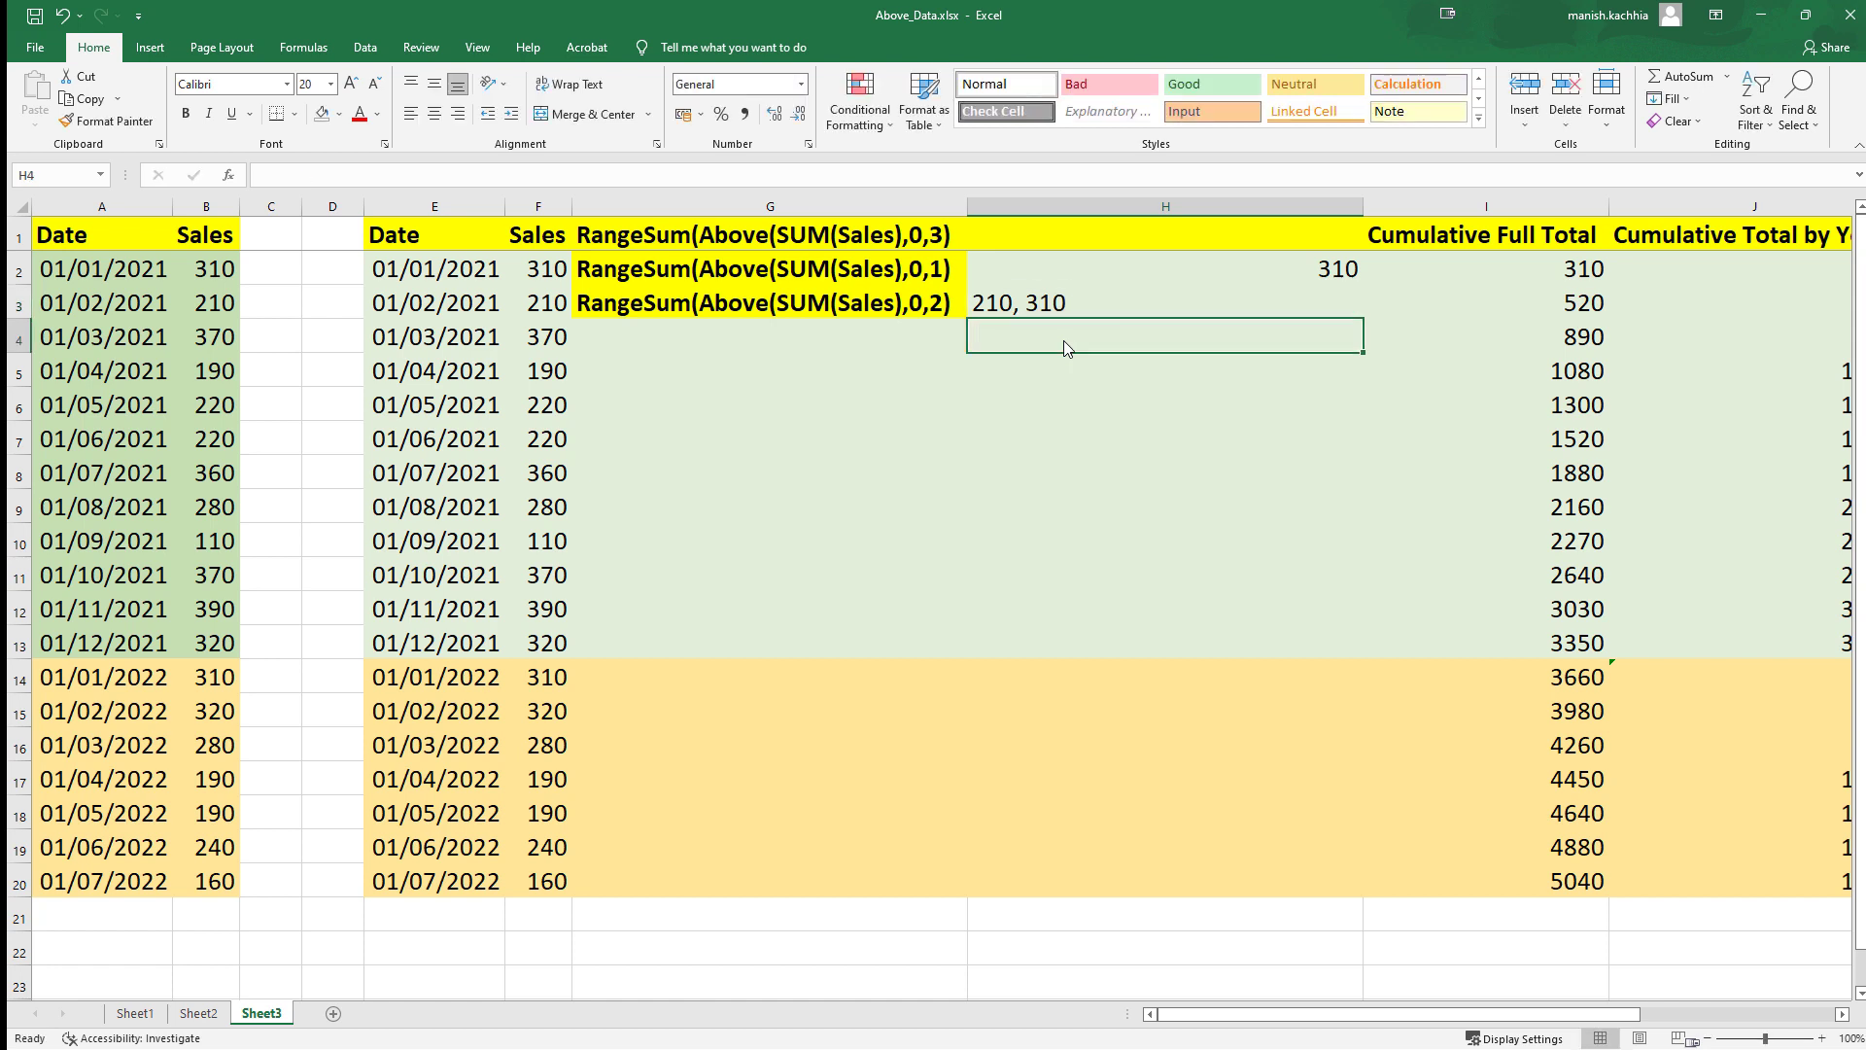
- Fill the expression down into G4 and edit it to read RangeSum(Above(SUM(Sales),0,3)
key(Left)
key(ctrl+d)
key(F2)
key(Left)
key(shift+Left)
text(3)
key(Return)
- Enter the value list 370, 210, 310 in H4
key(Up)
key(Right)
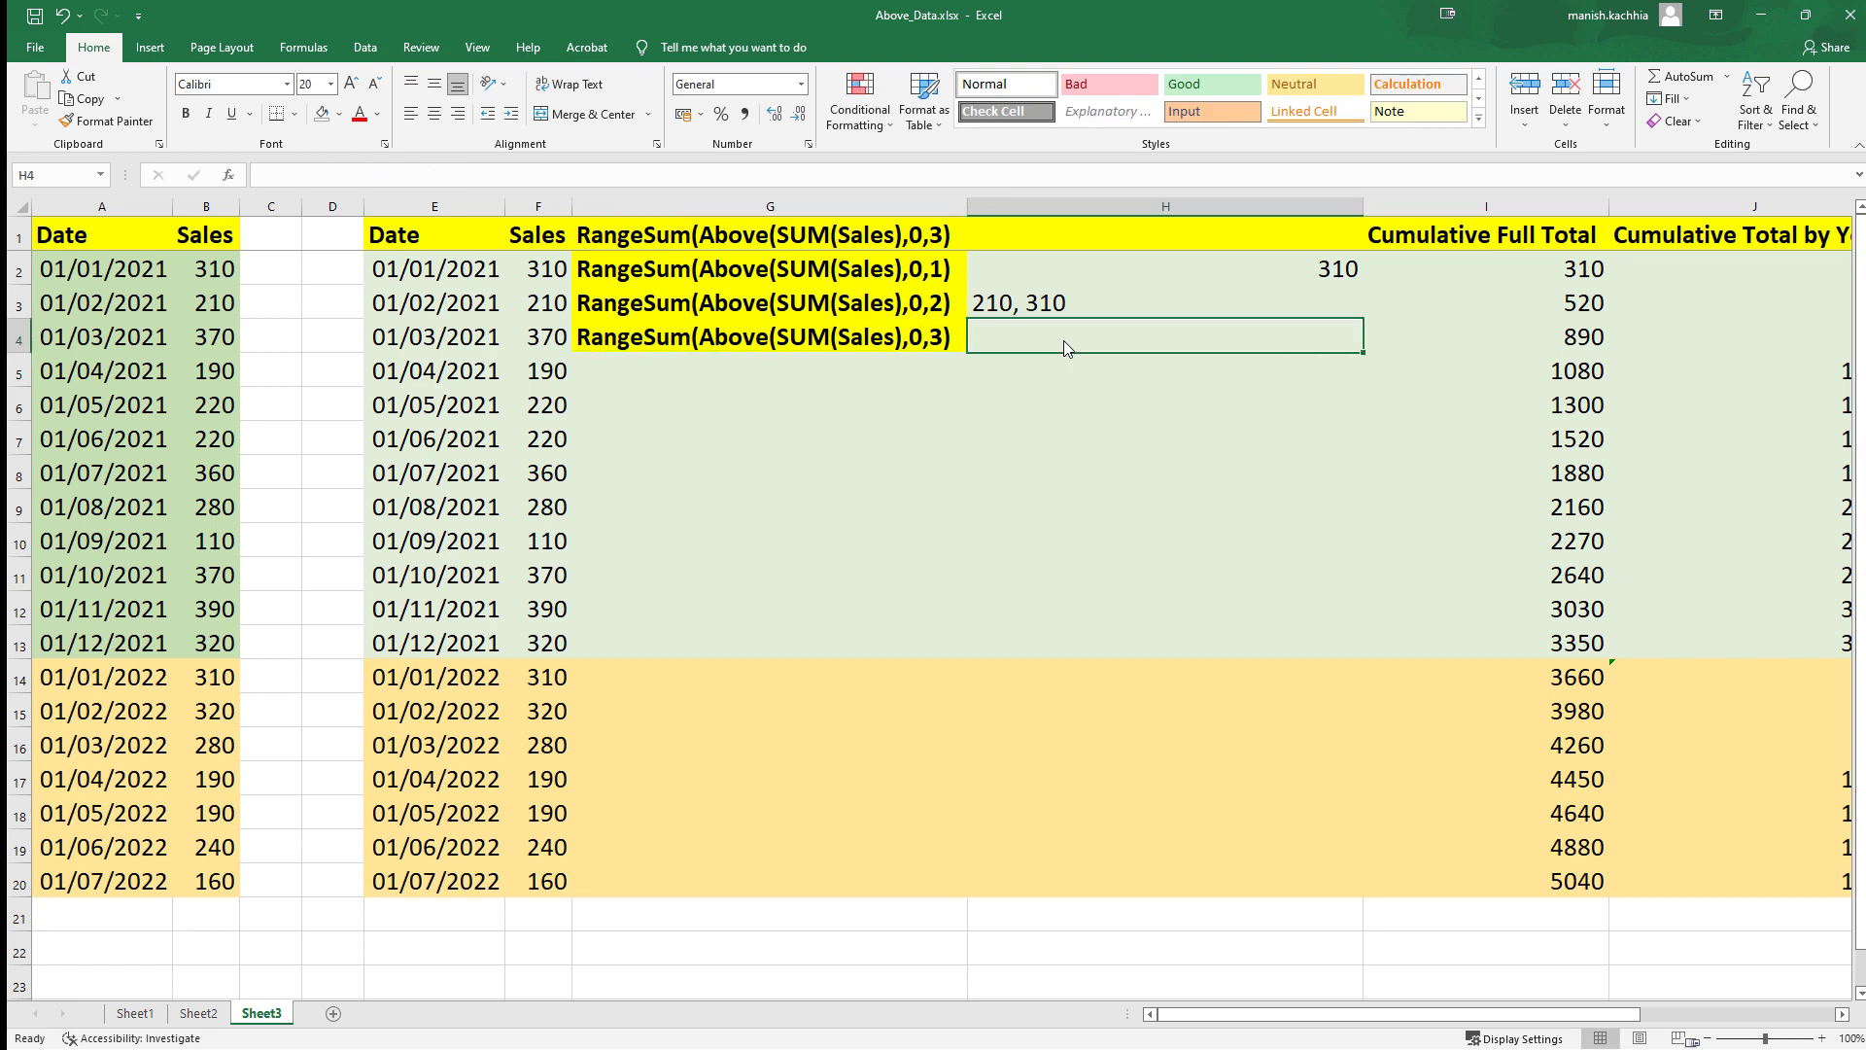
text(370, 210,)
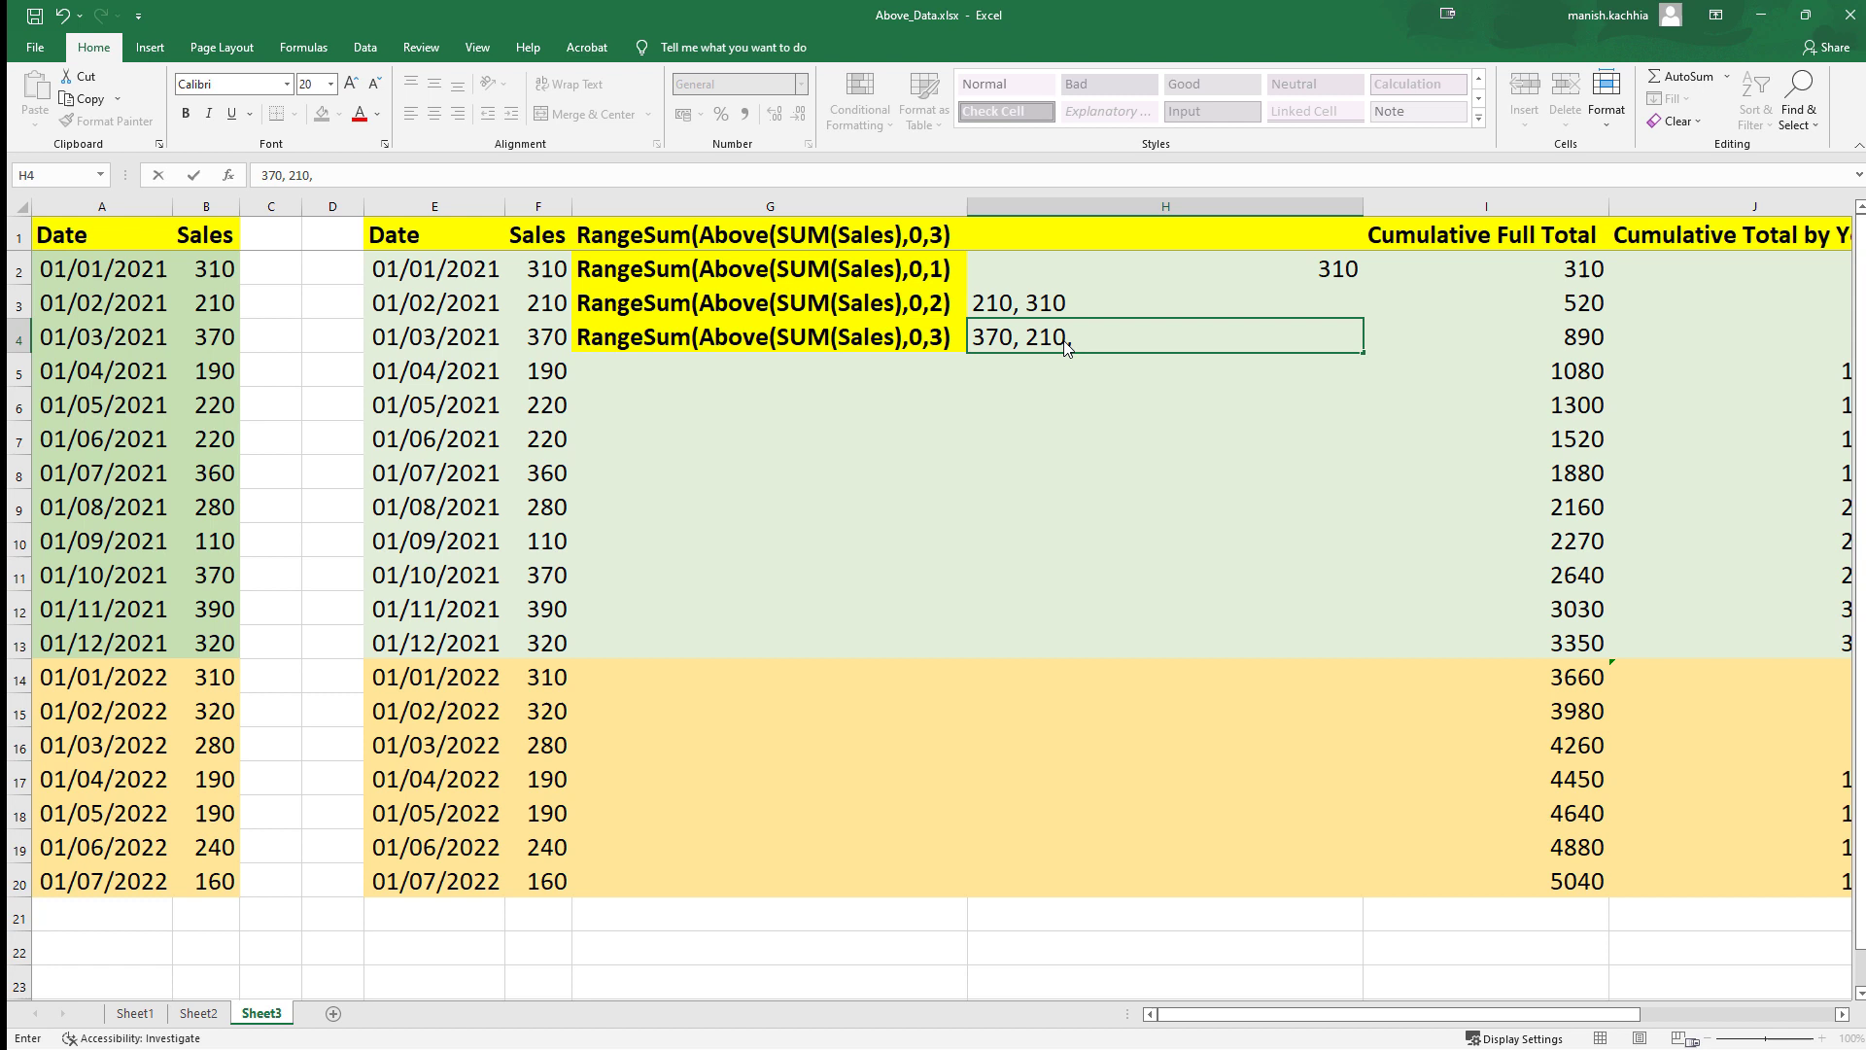
text( 310)
key(Return)
- Fill the expression down into G5 and edit it to read RangeSum(Above(SUM(Sales),0,4)
key(Left)
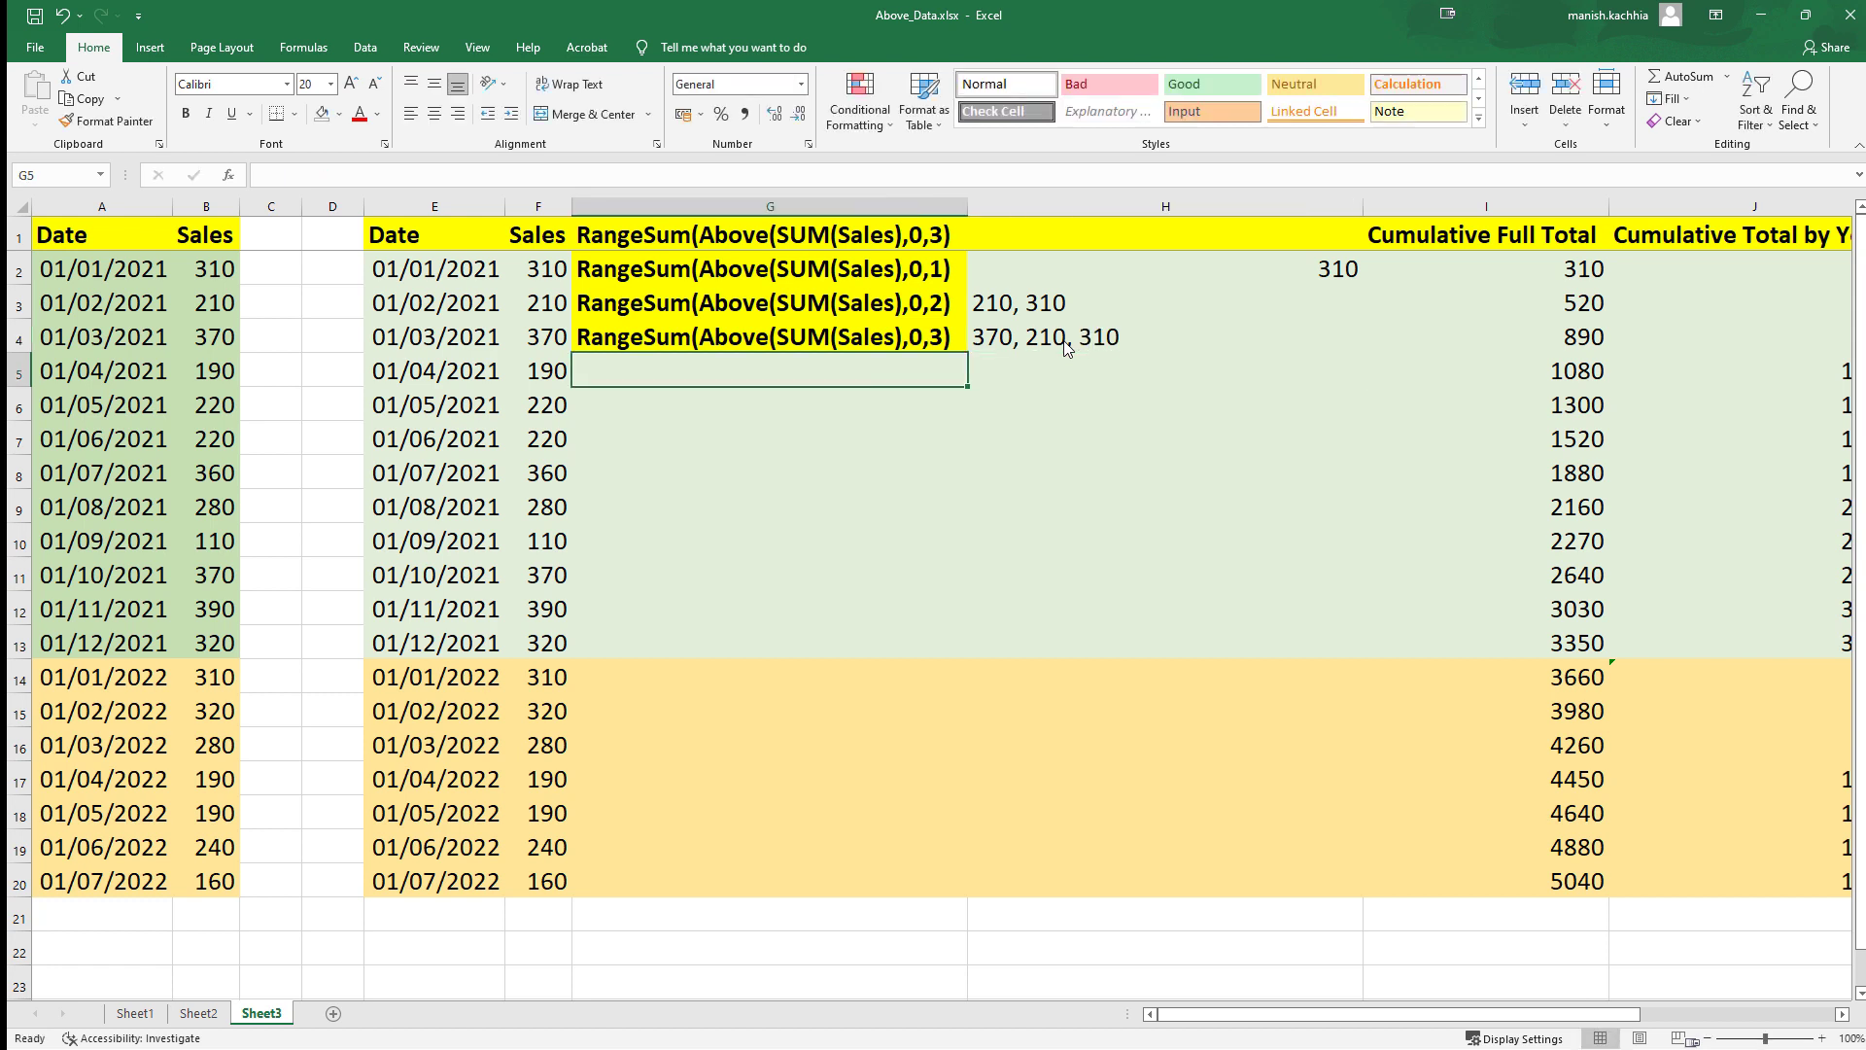
key(ctrl+d)
key(F2)
key(Left)
key(BackSpace)
text(4)
key(ctrl+Return)
- Fill the value list down into H5 and extend it to 190, 370, 210, 310
key(Right)
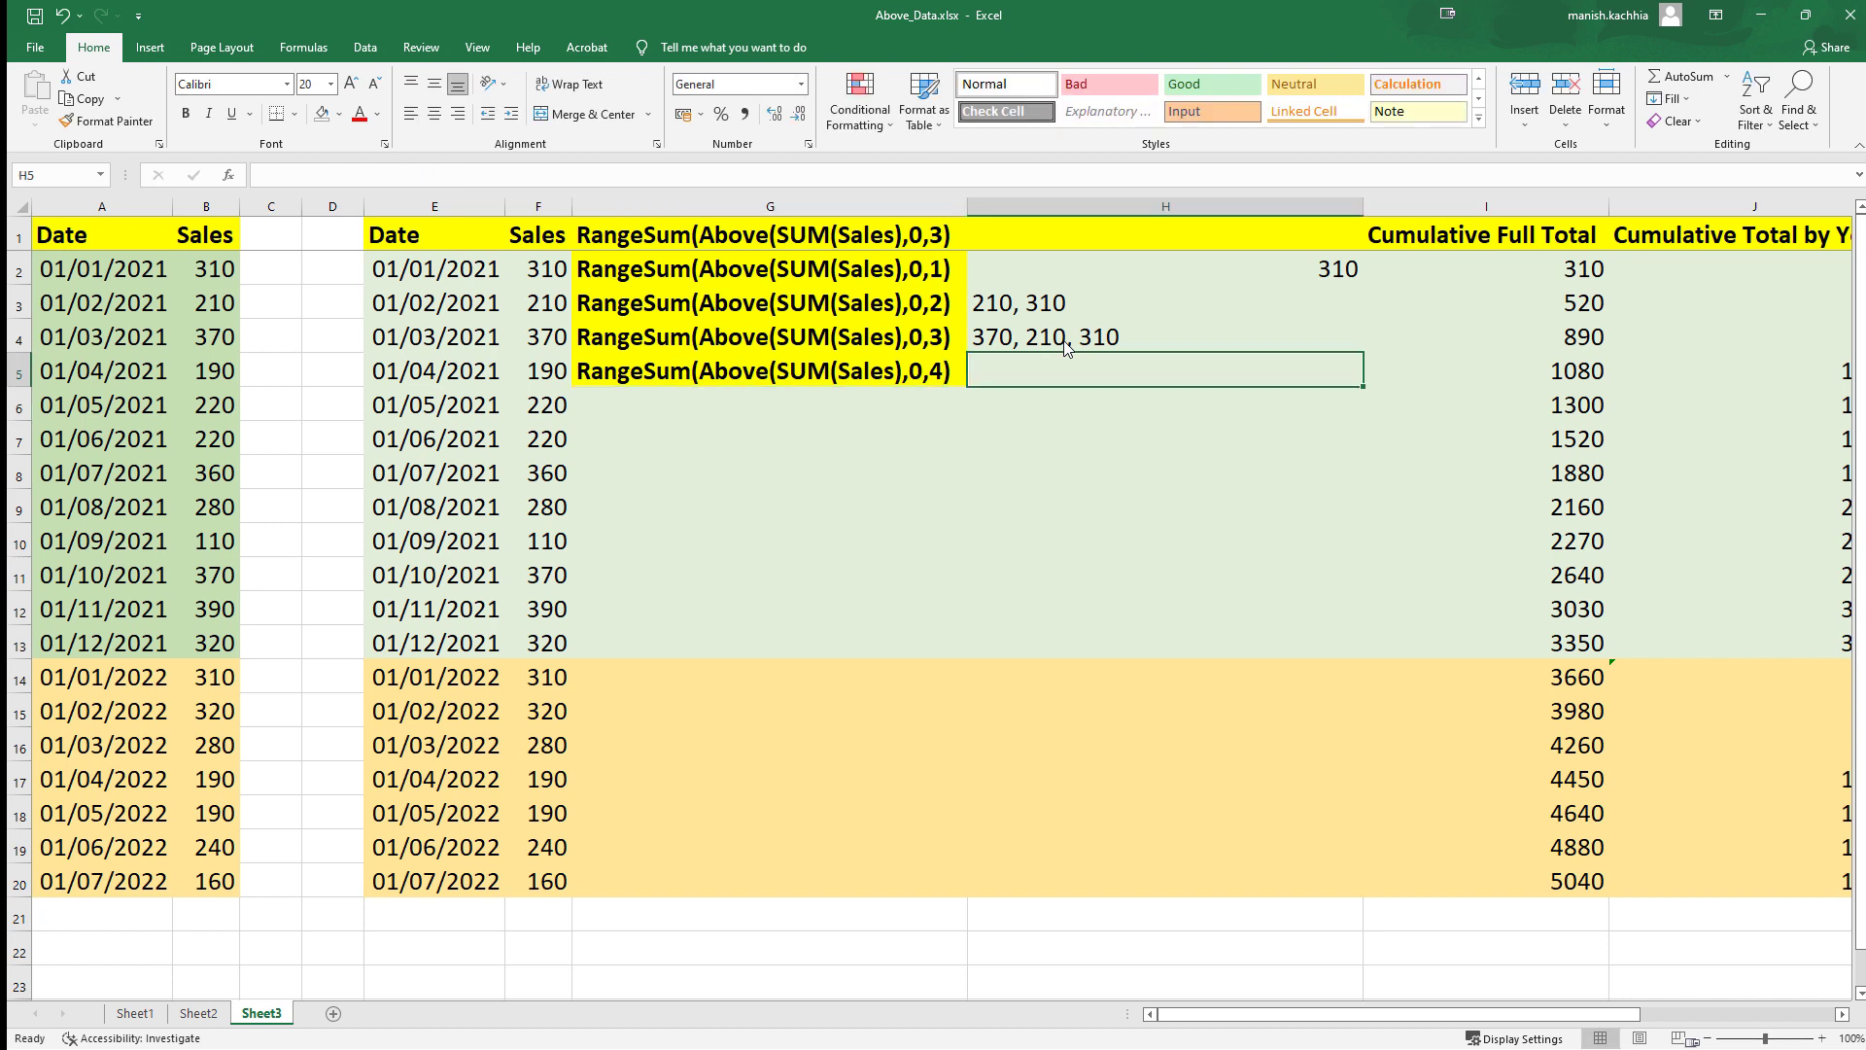
key(ctrl+d)
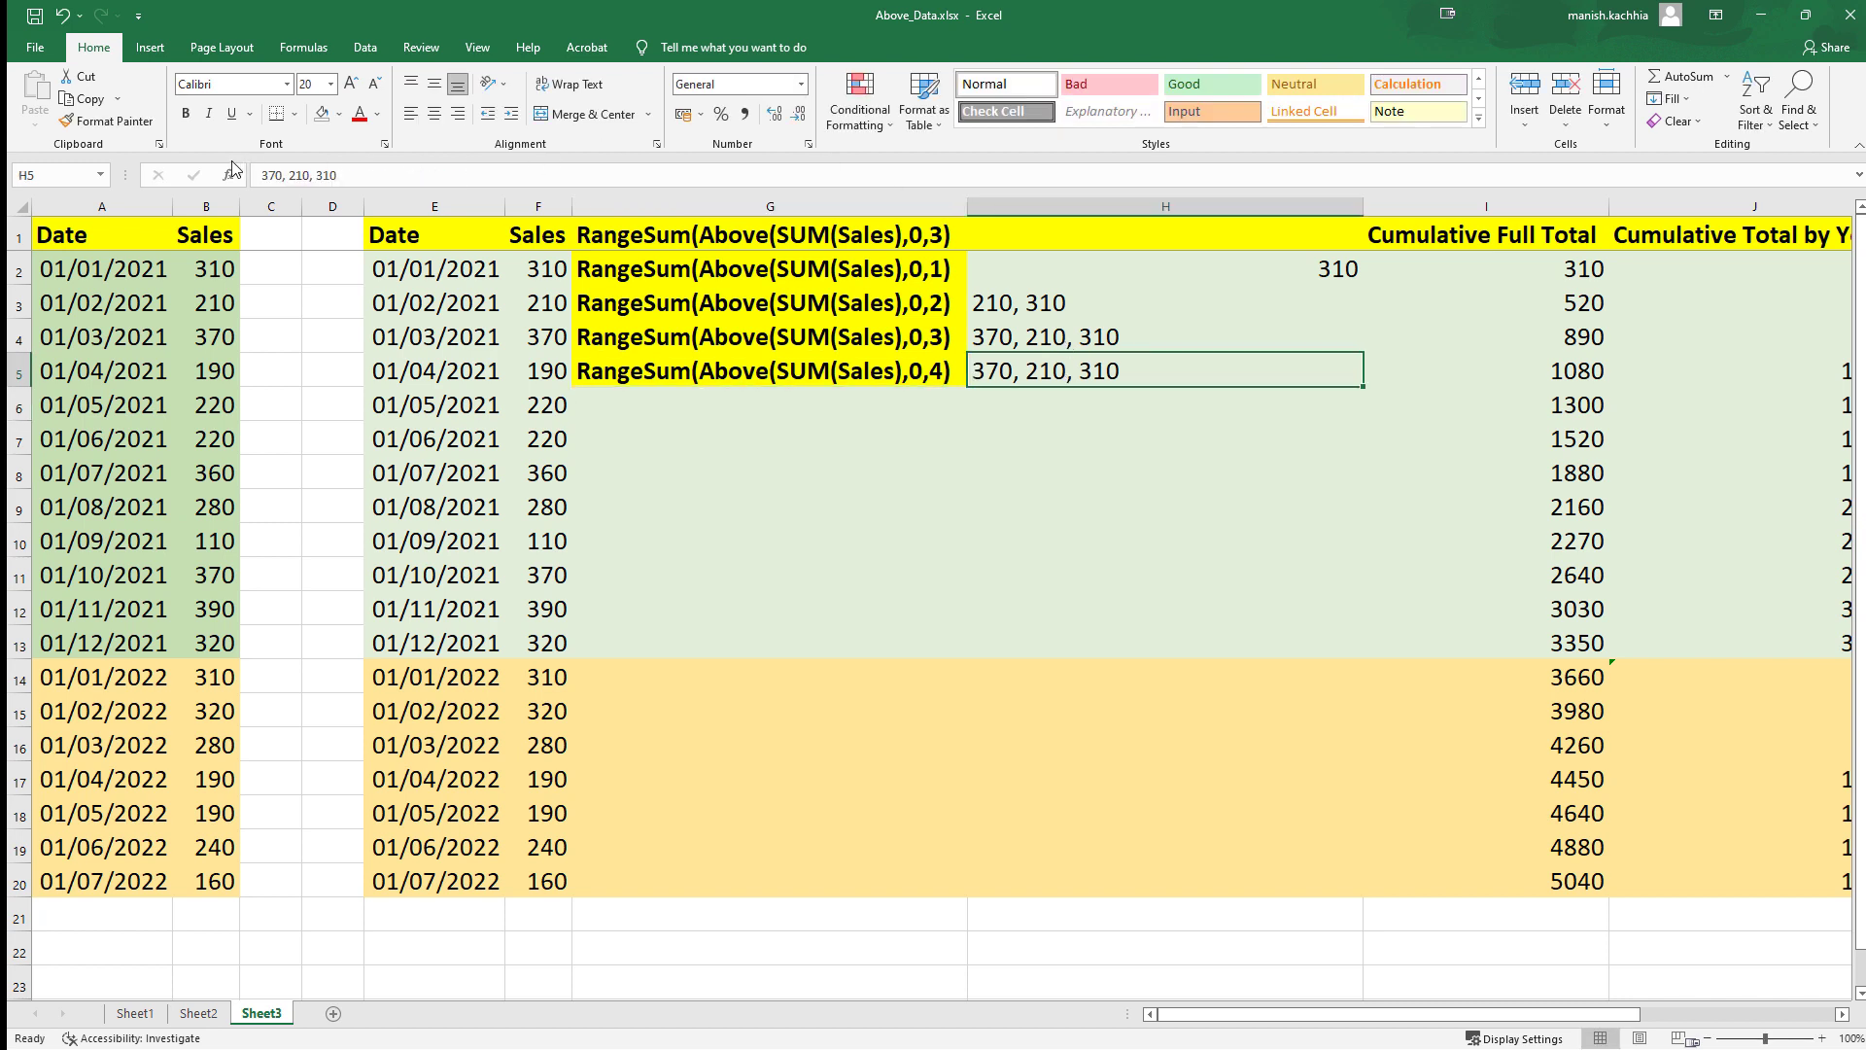
click(262, 172)
text(190,)
key(Return)
- Review the growing value lists in H2:H5 and follow column H down to the last date in row 20
key(Up)
key(Up)
key(Up)
key(Up)
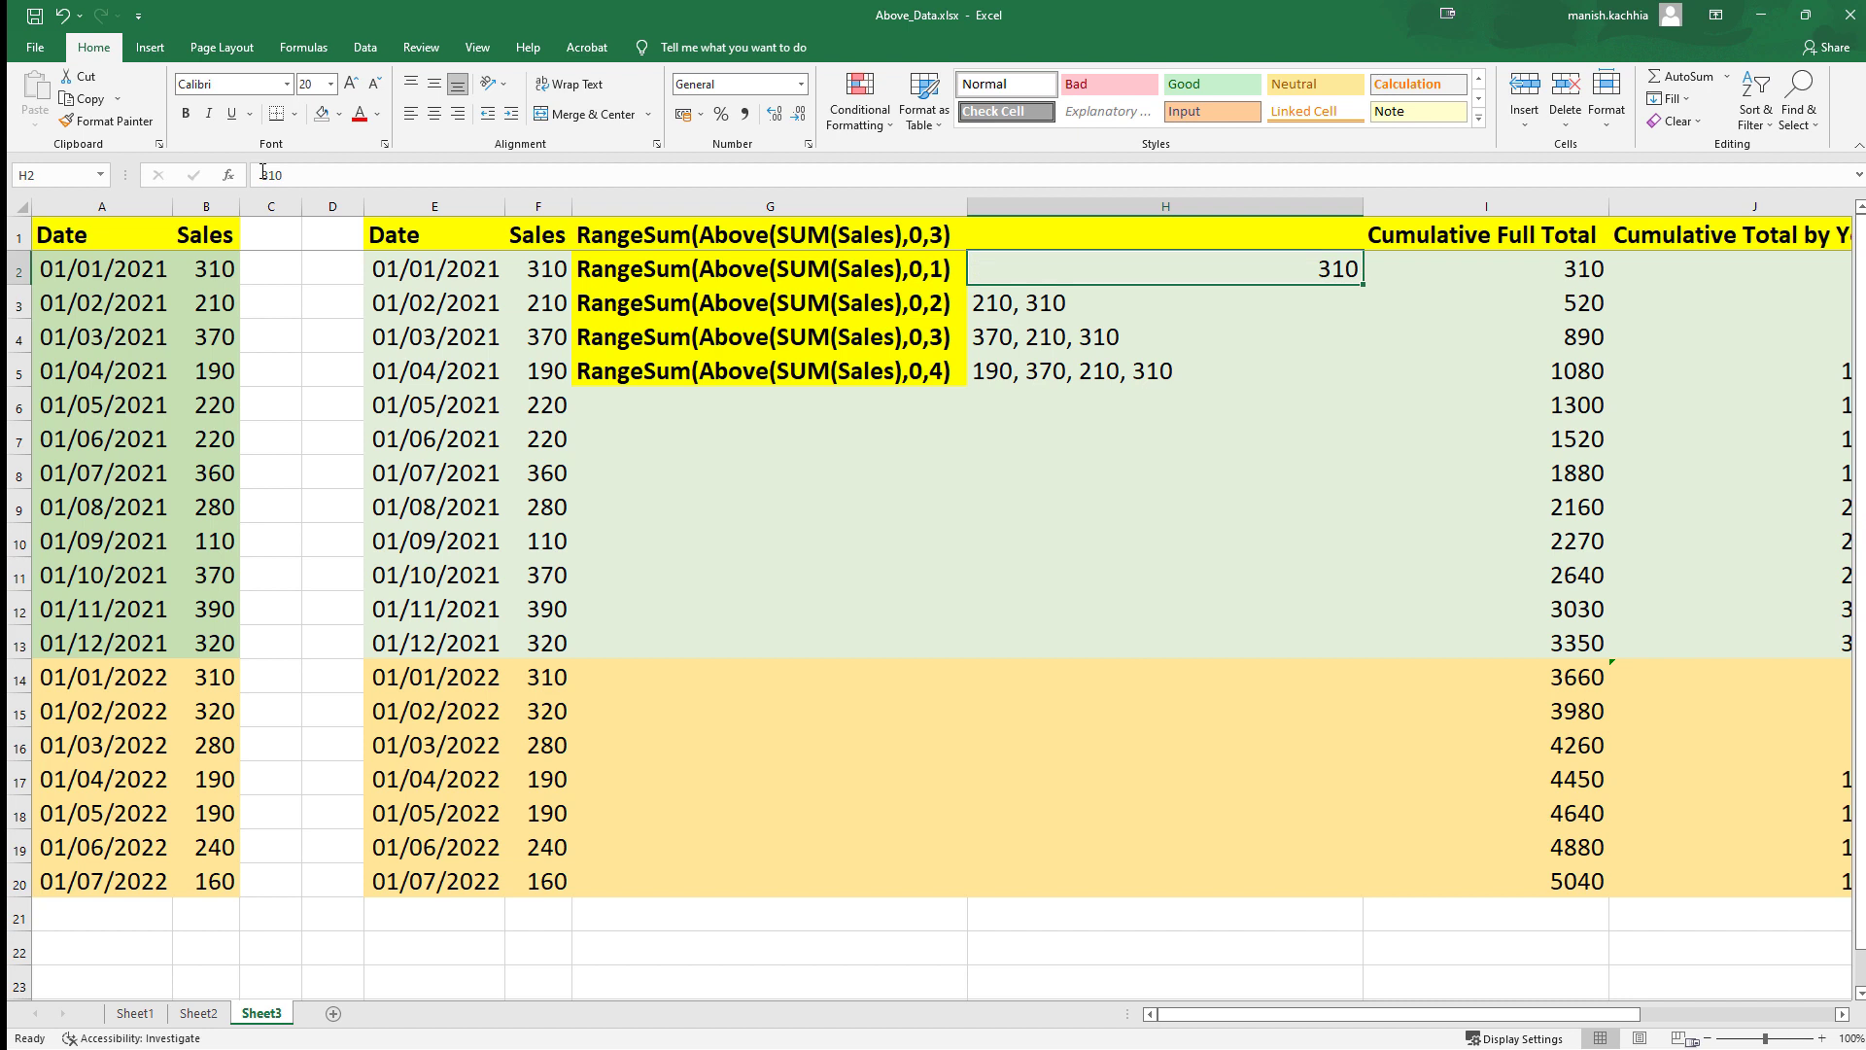
key(shift+Down)
key(shift+Down)
key(shift+Down)
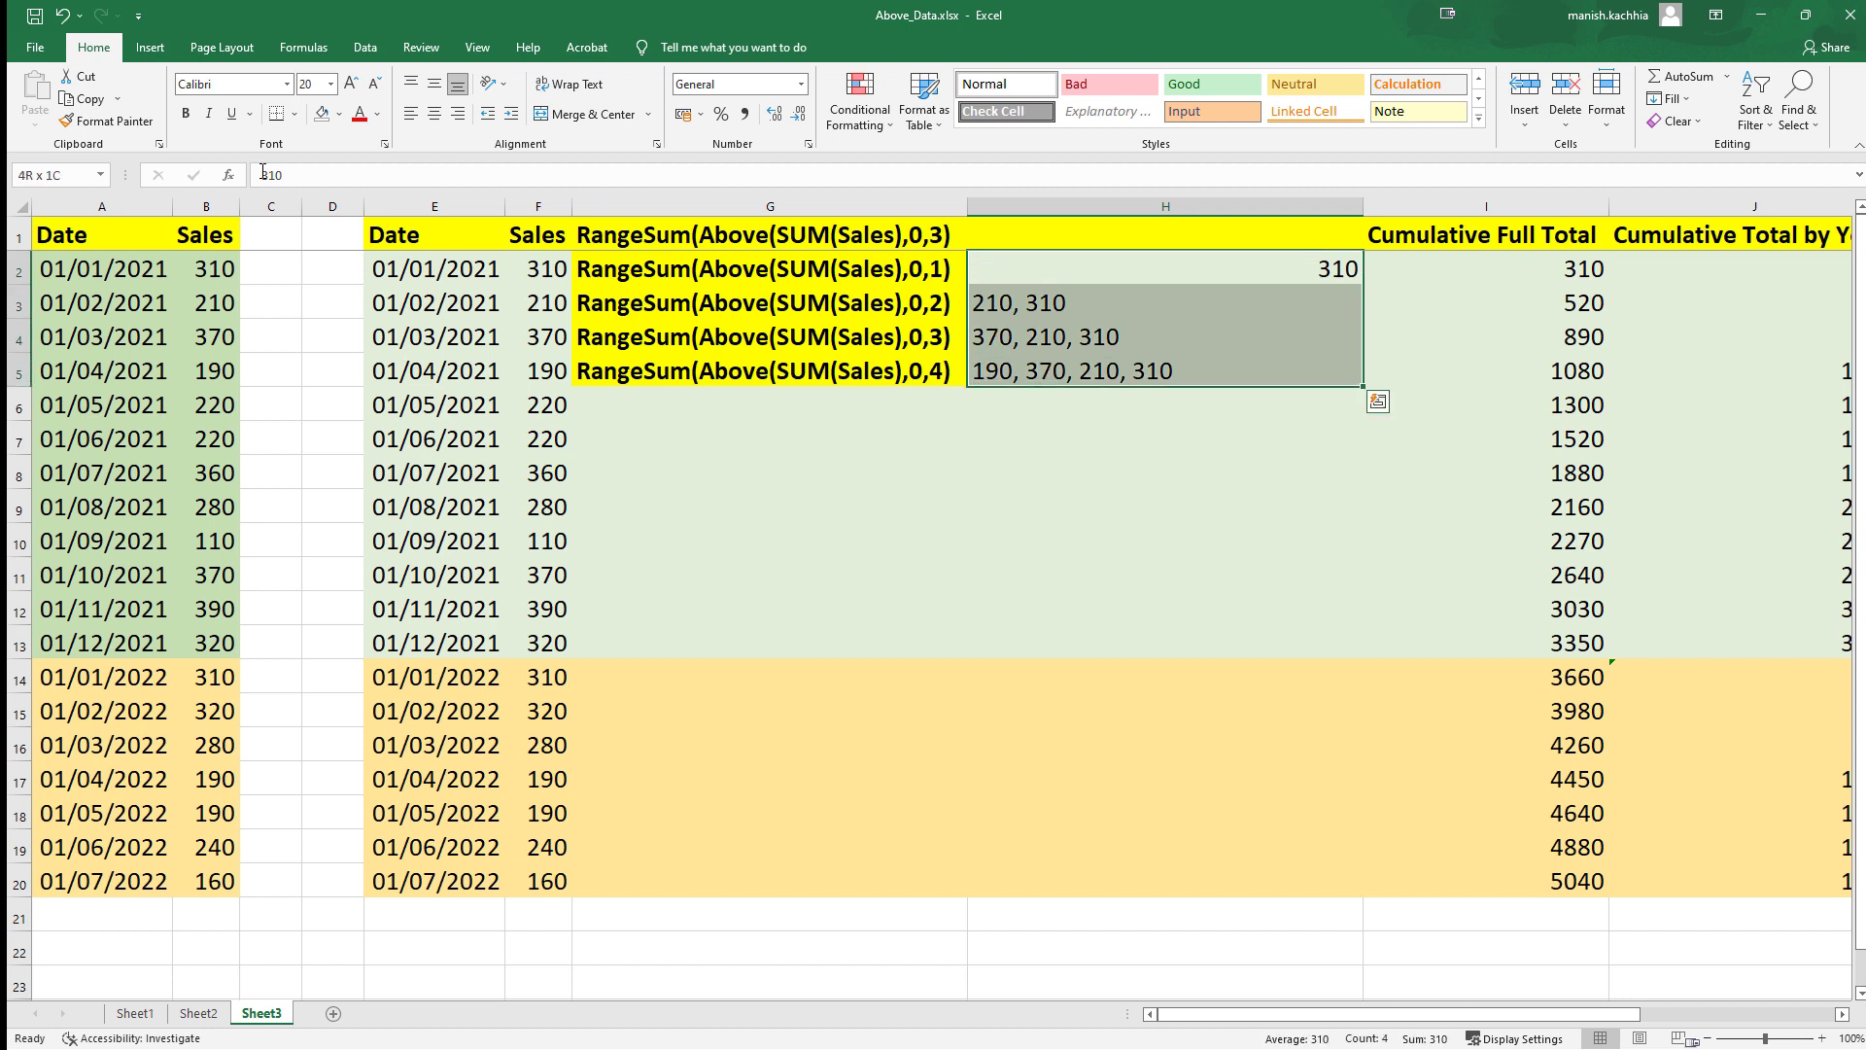
key(Down)
key(Down)
key(Down)
key(Down)
key(Down)
key(Down)
key(Down)
key(Down)
key(Down)
key(Down)
key(Down)
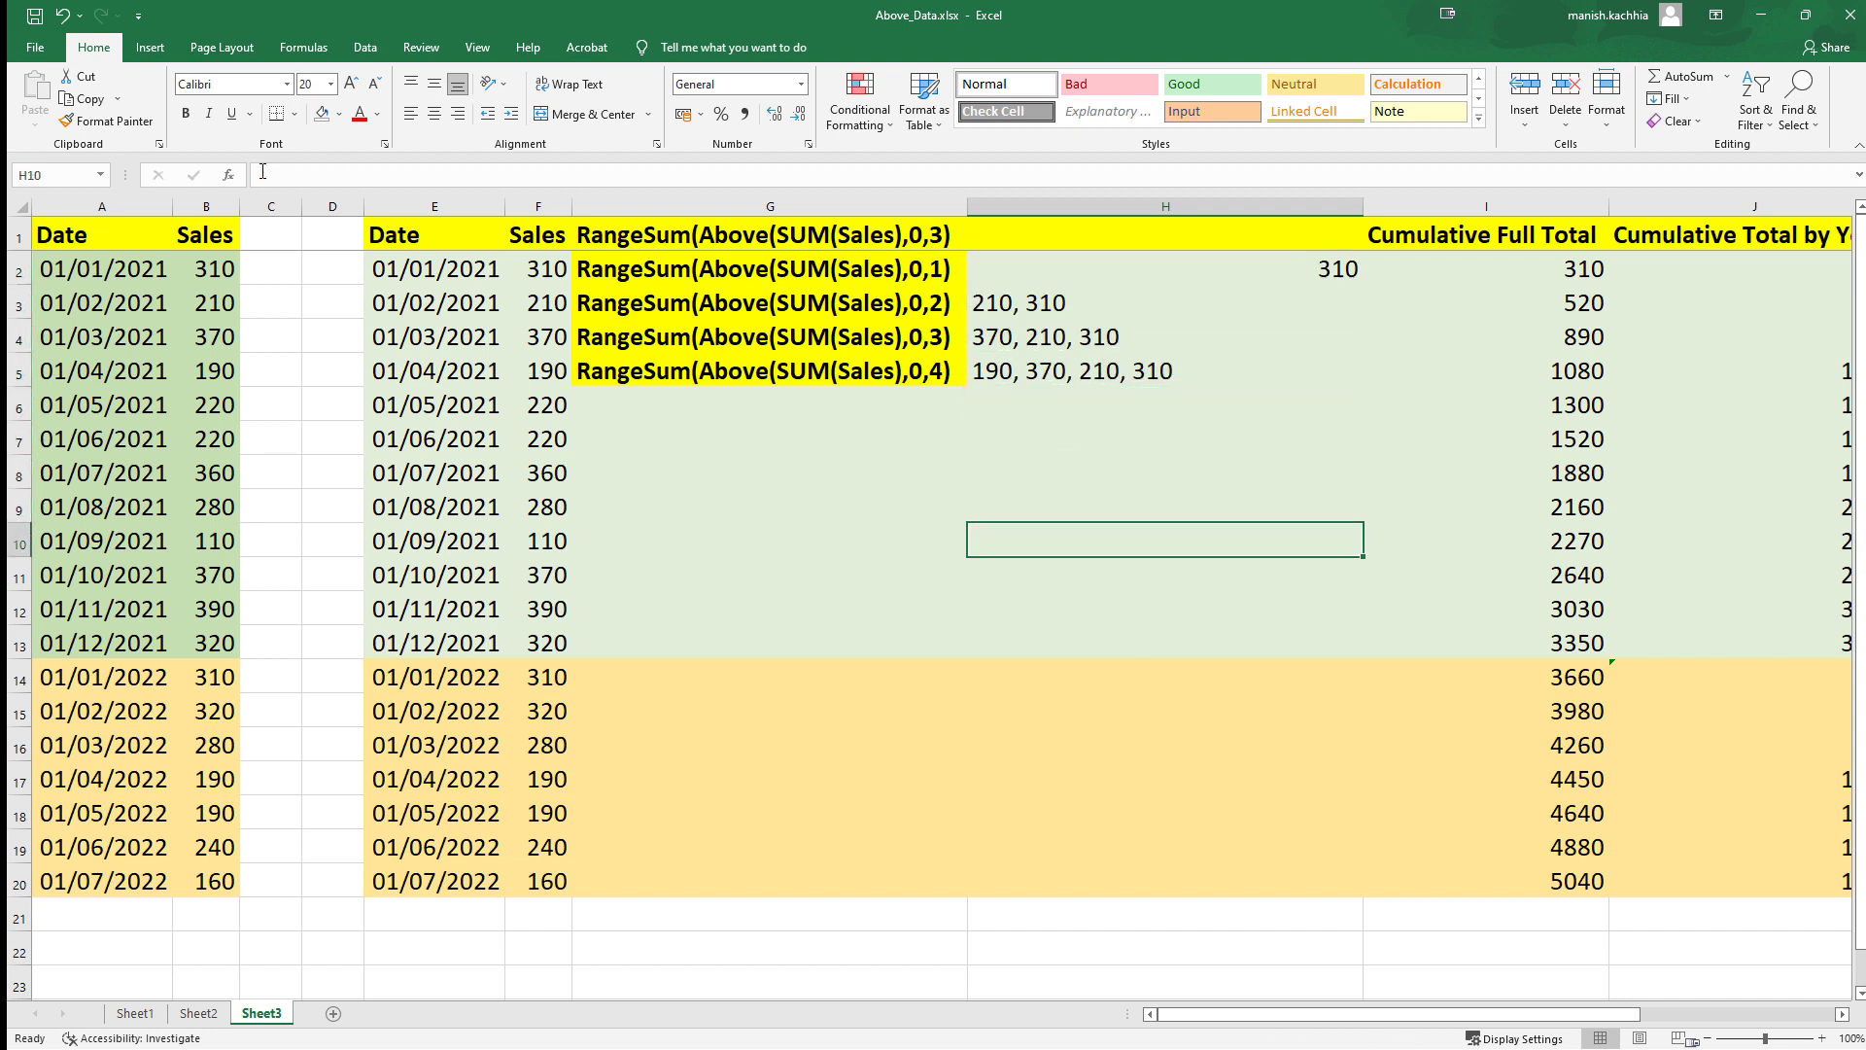
key(Down)
key(Down)
key(Down)
key(Down)
key(Down)
key(Down)
key(Down)
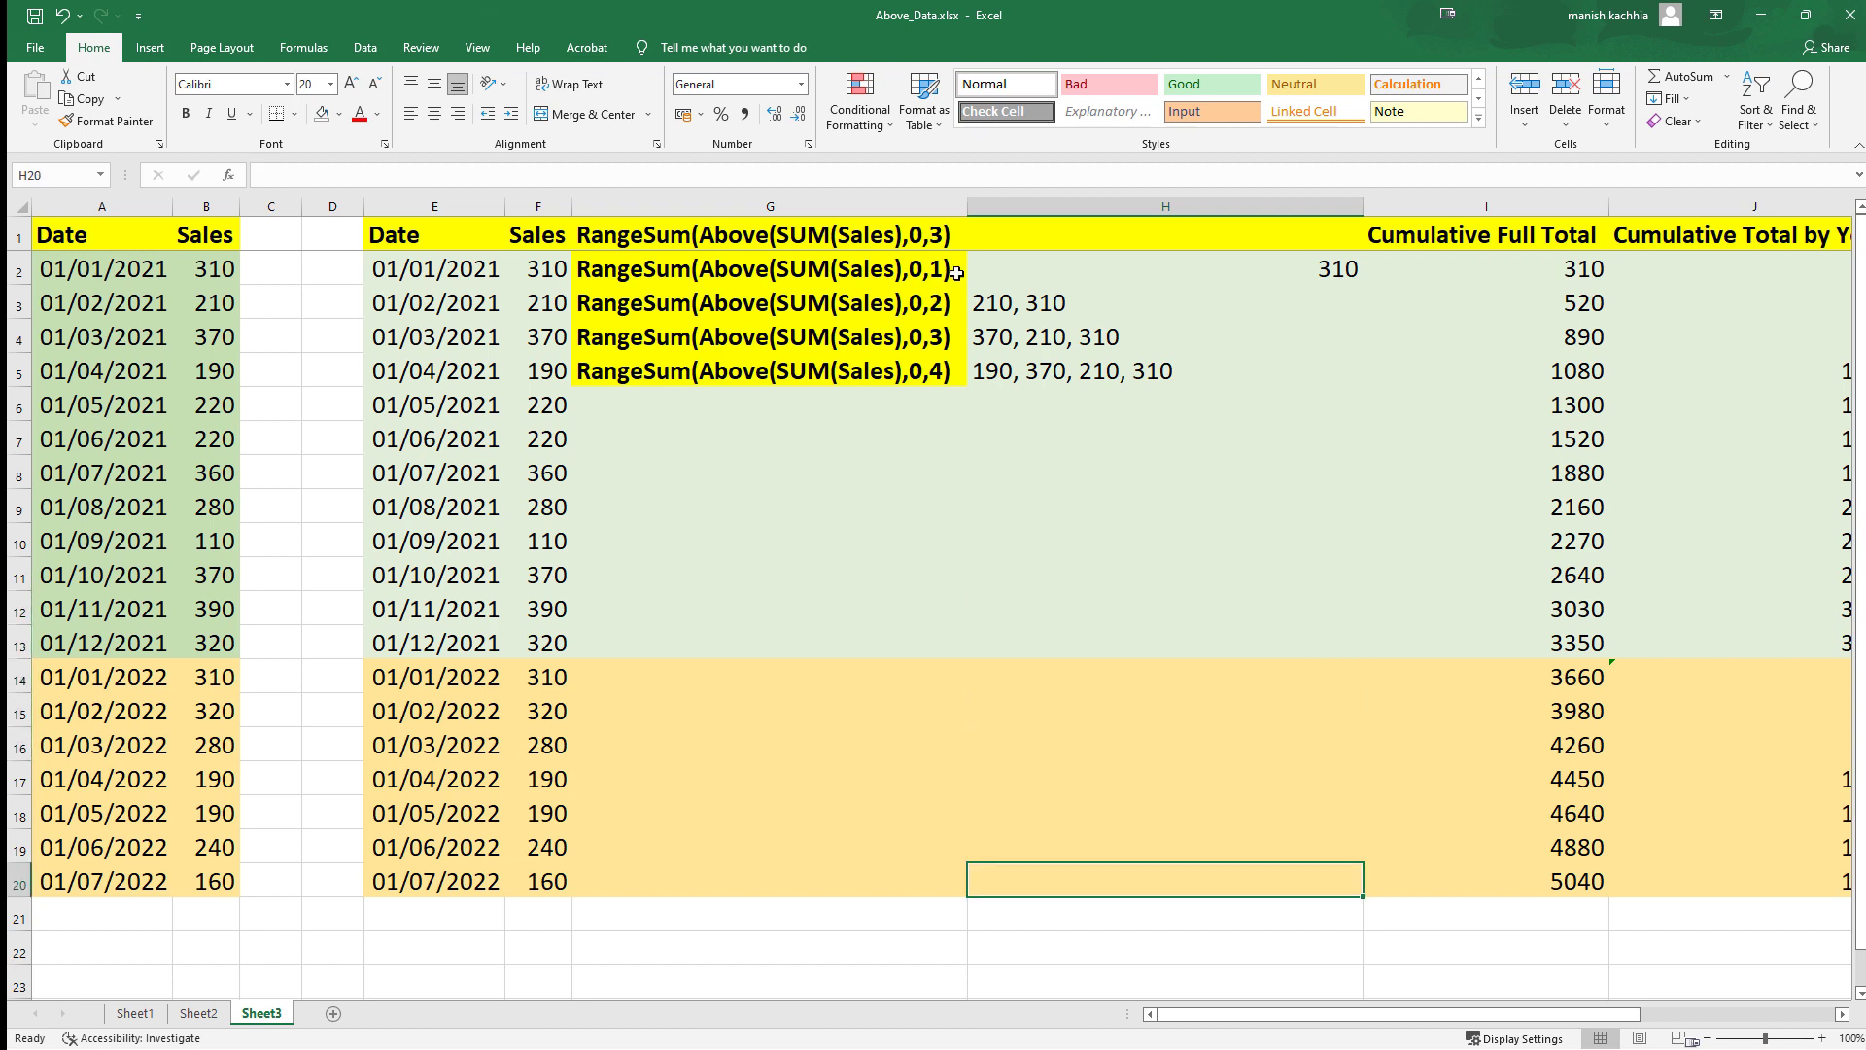
- Switch to Qlik Sense and duplicate the RangeSum(Above(SUM(Sales),0,3)) column in the table
key(alt+Tab)
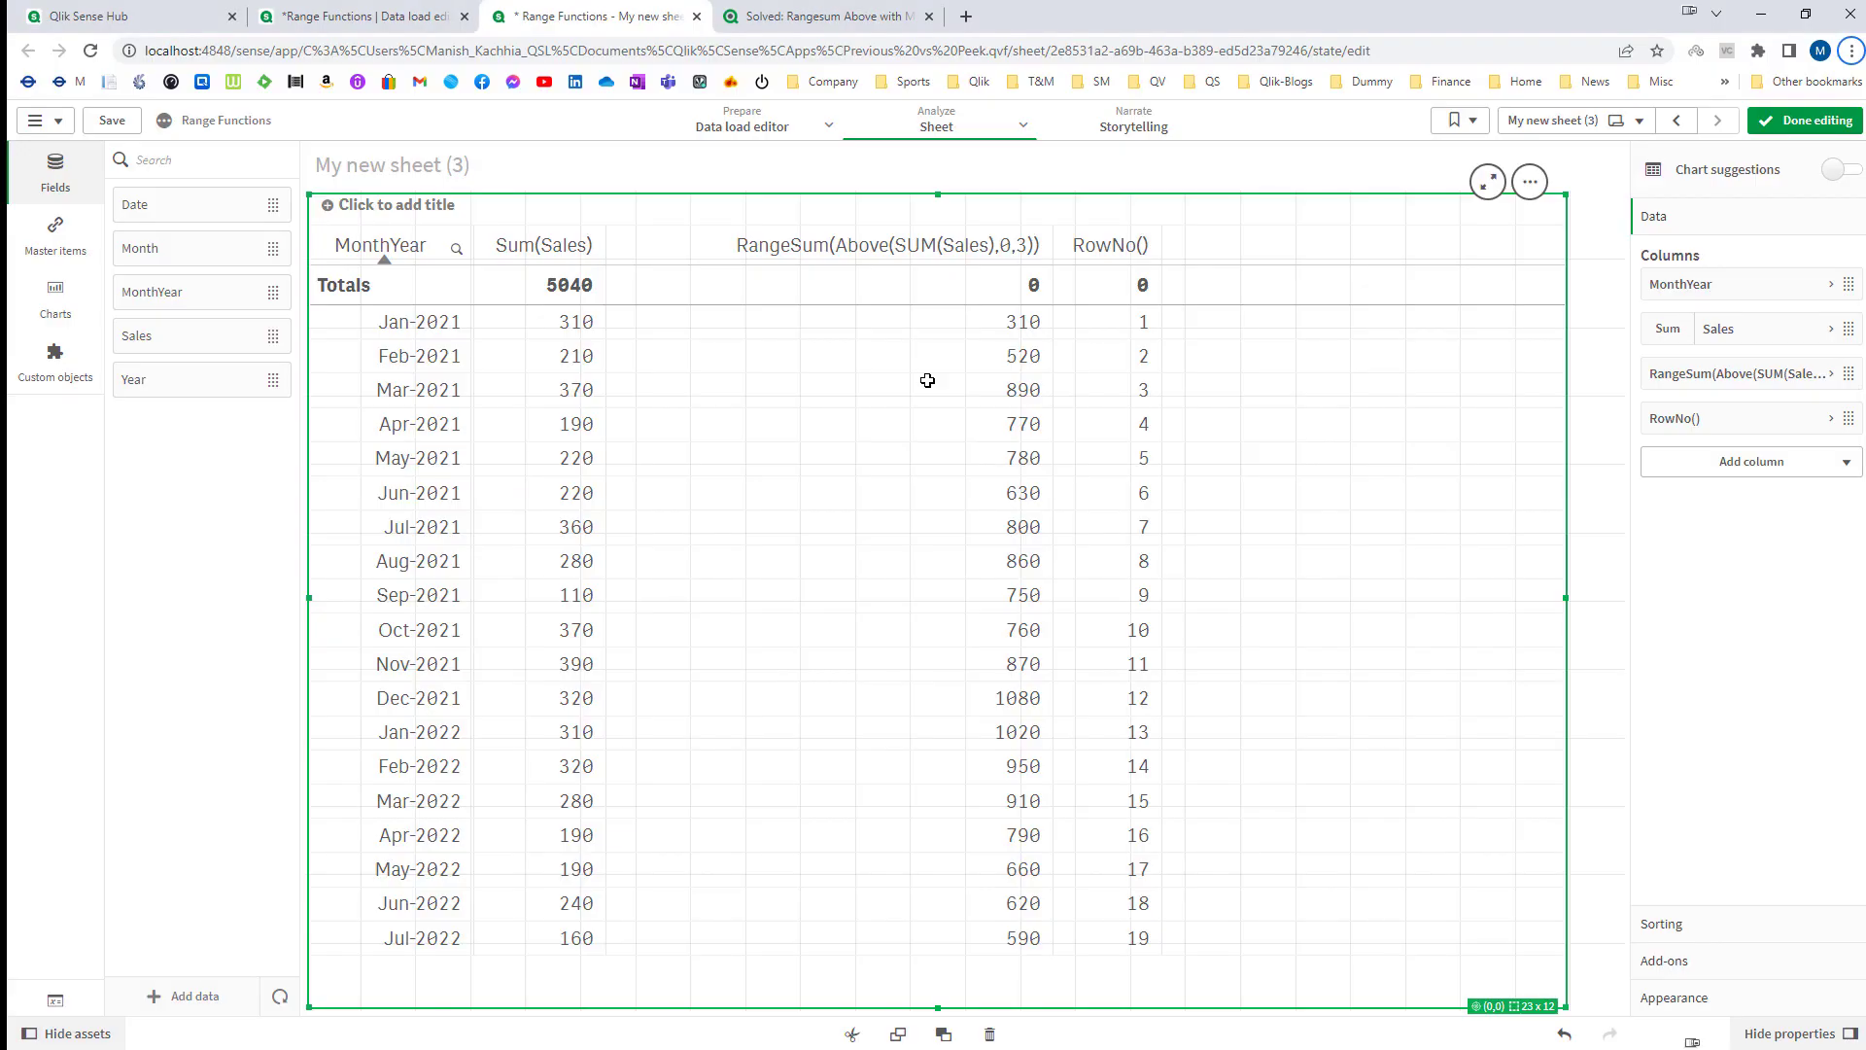
right_click(1783, 375)
click(1652, 321)
- Change the duplicated column's expression to RangeSum(Above(SUM(Sales),0,RowNo())) and apply it
click(1728, 462)
click(1810, 524)
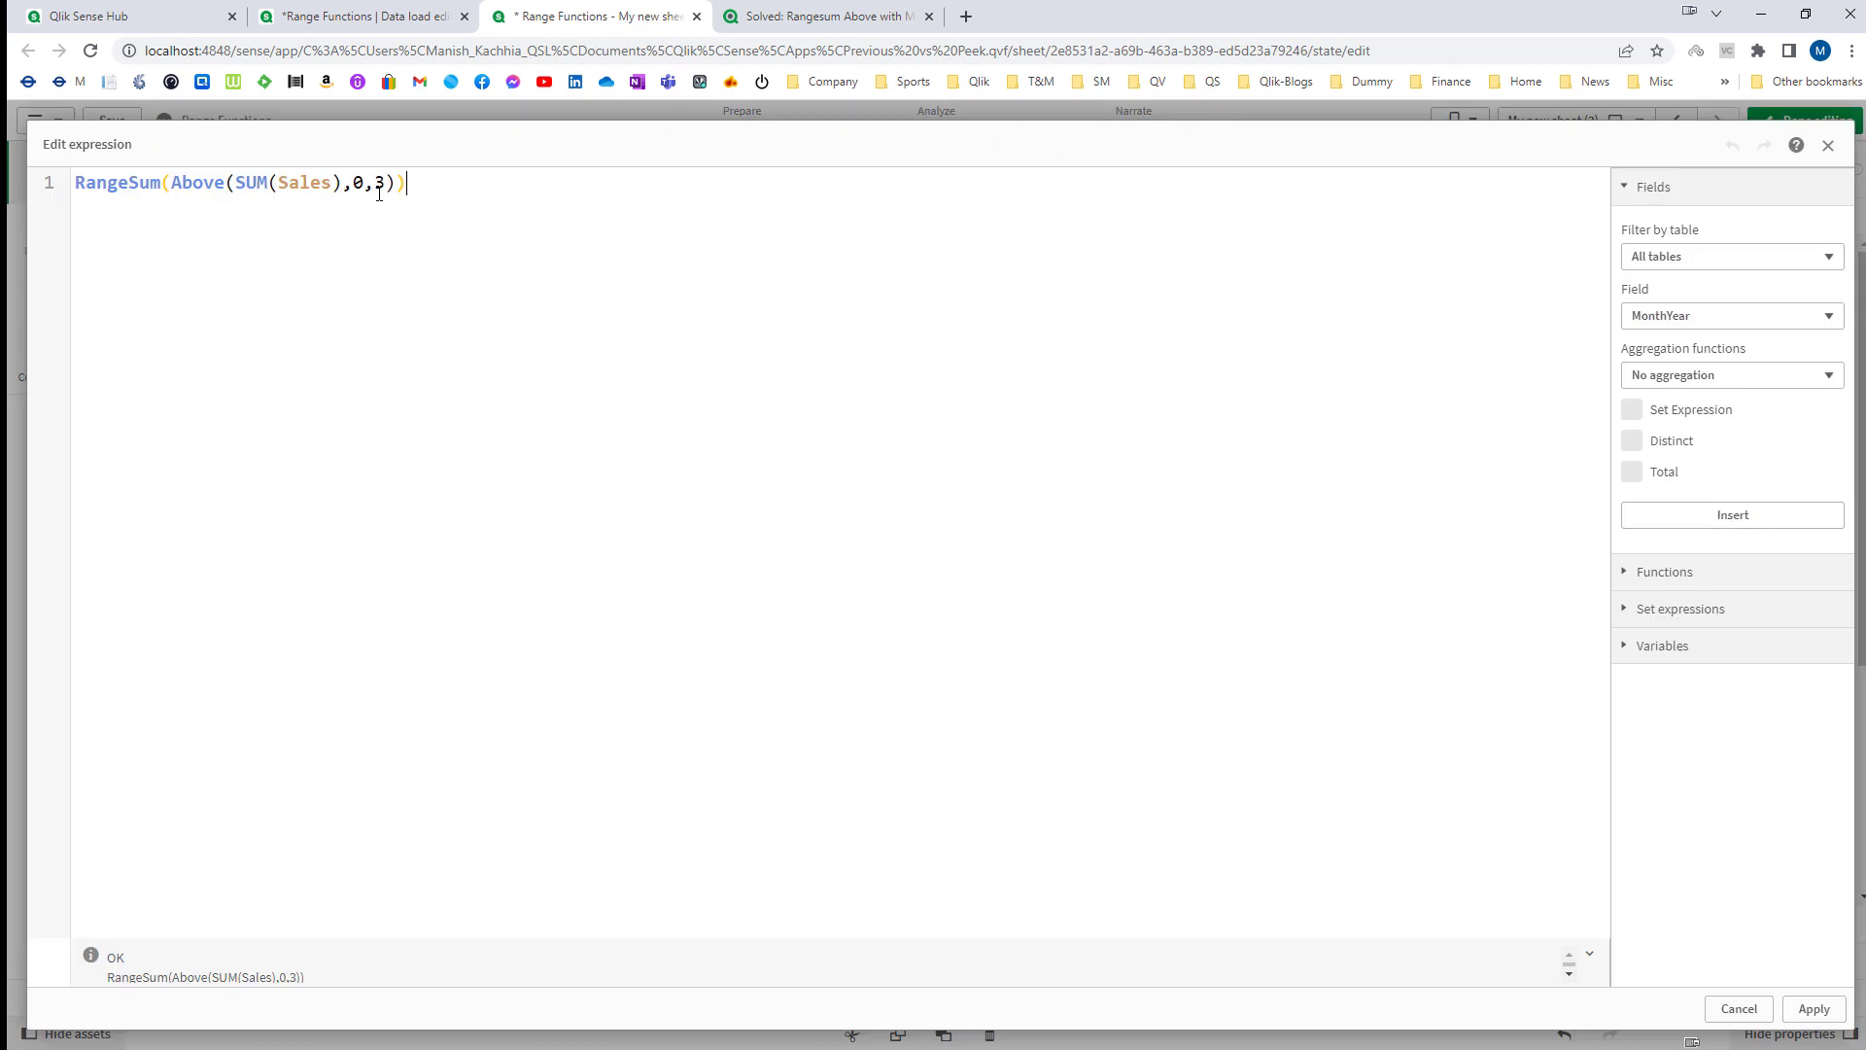
click(379, 187)
text(RowN0)
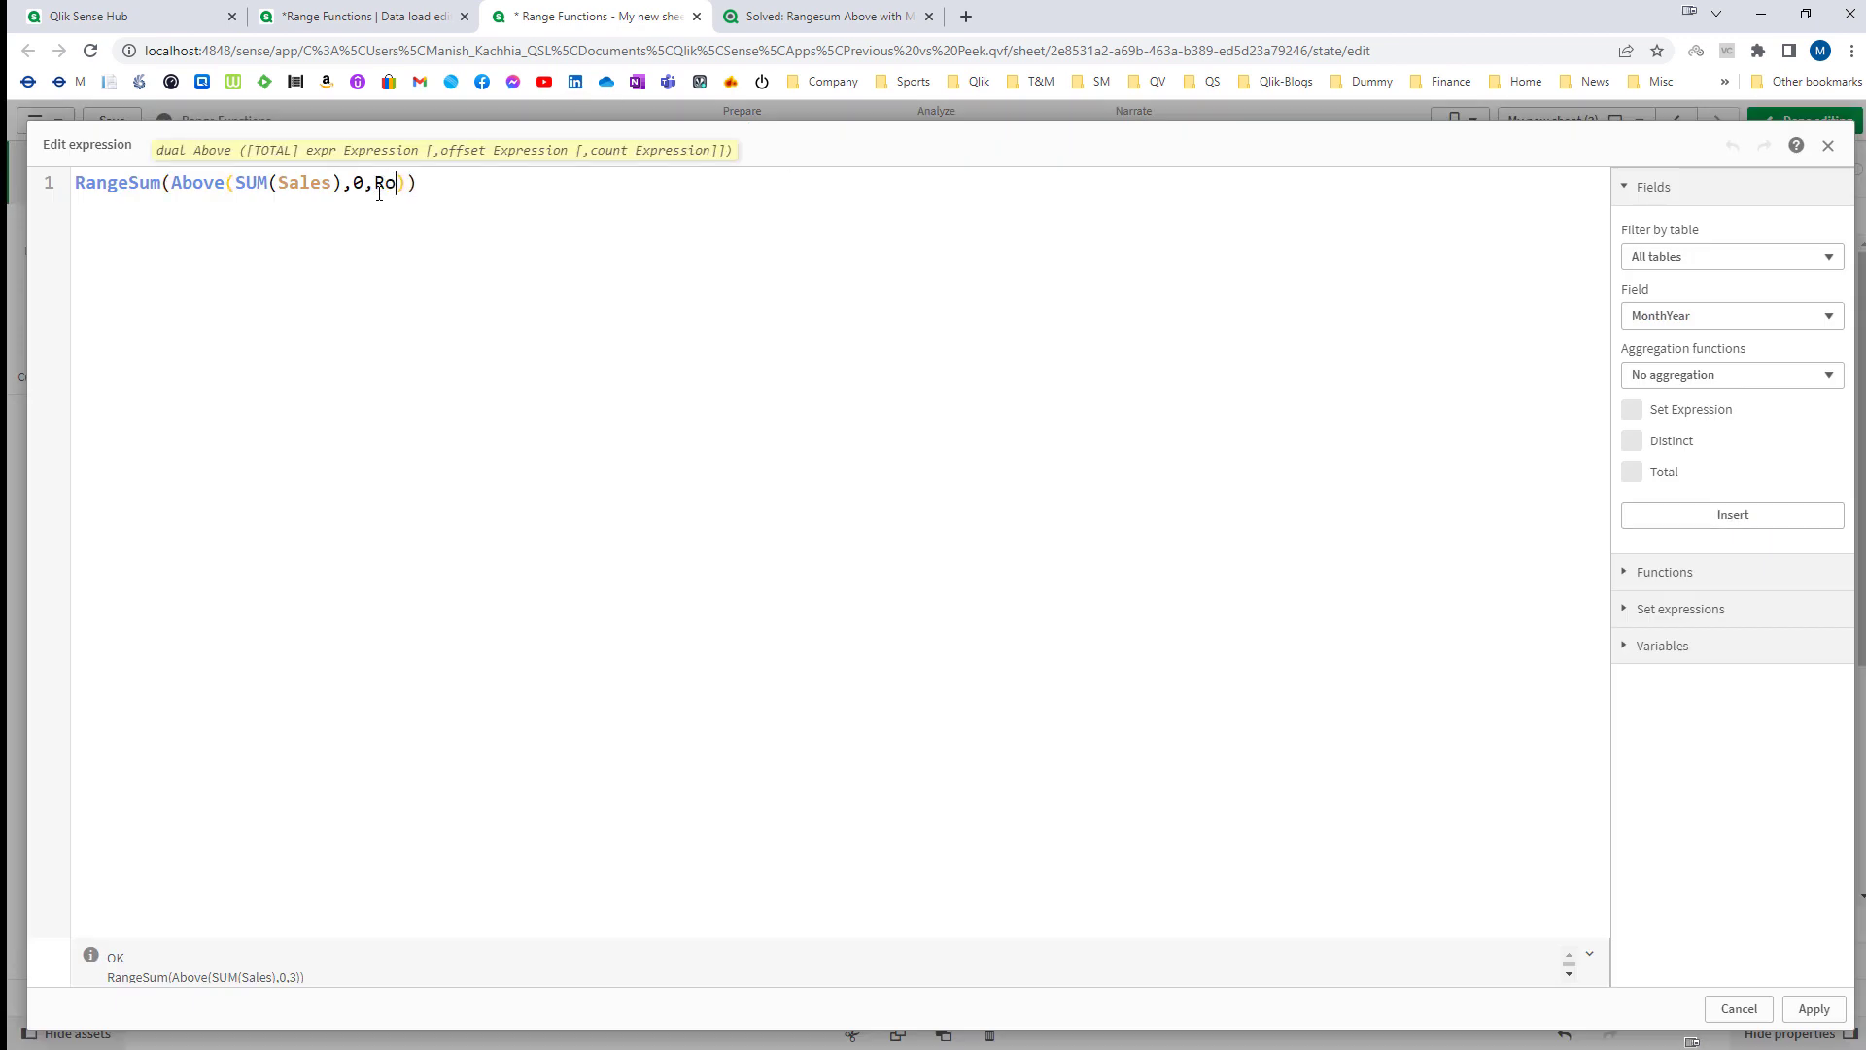
text(()
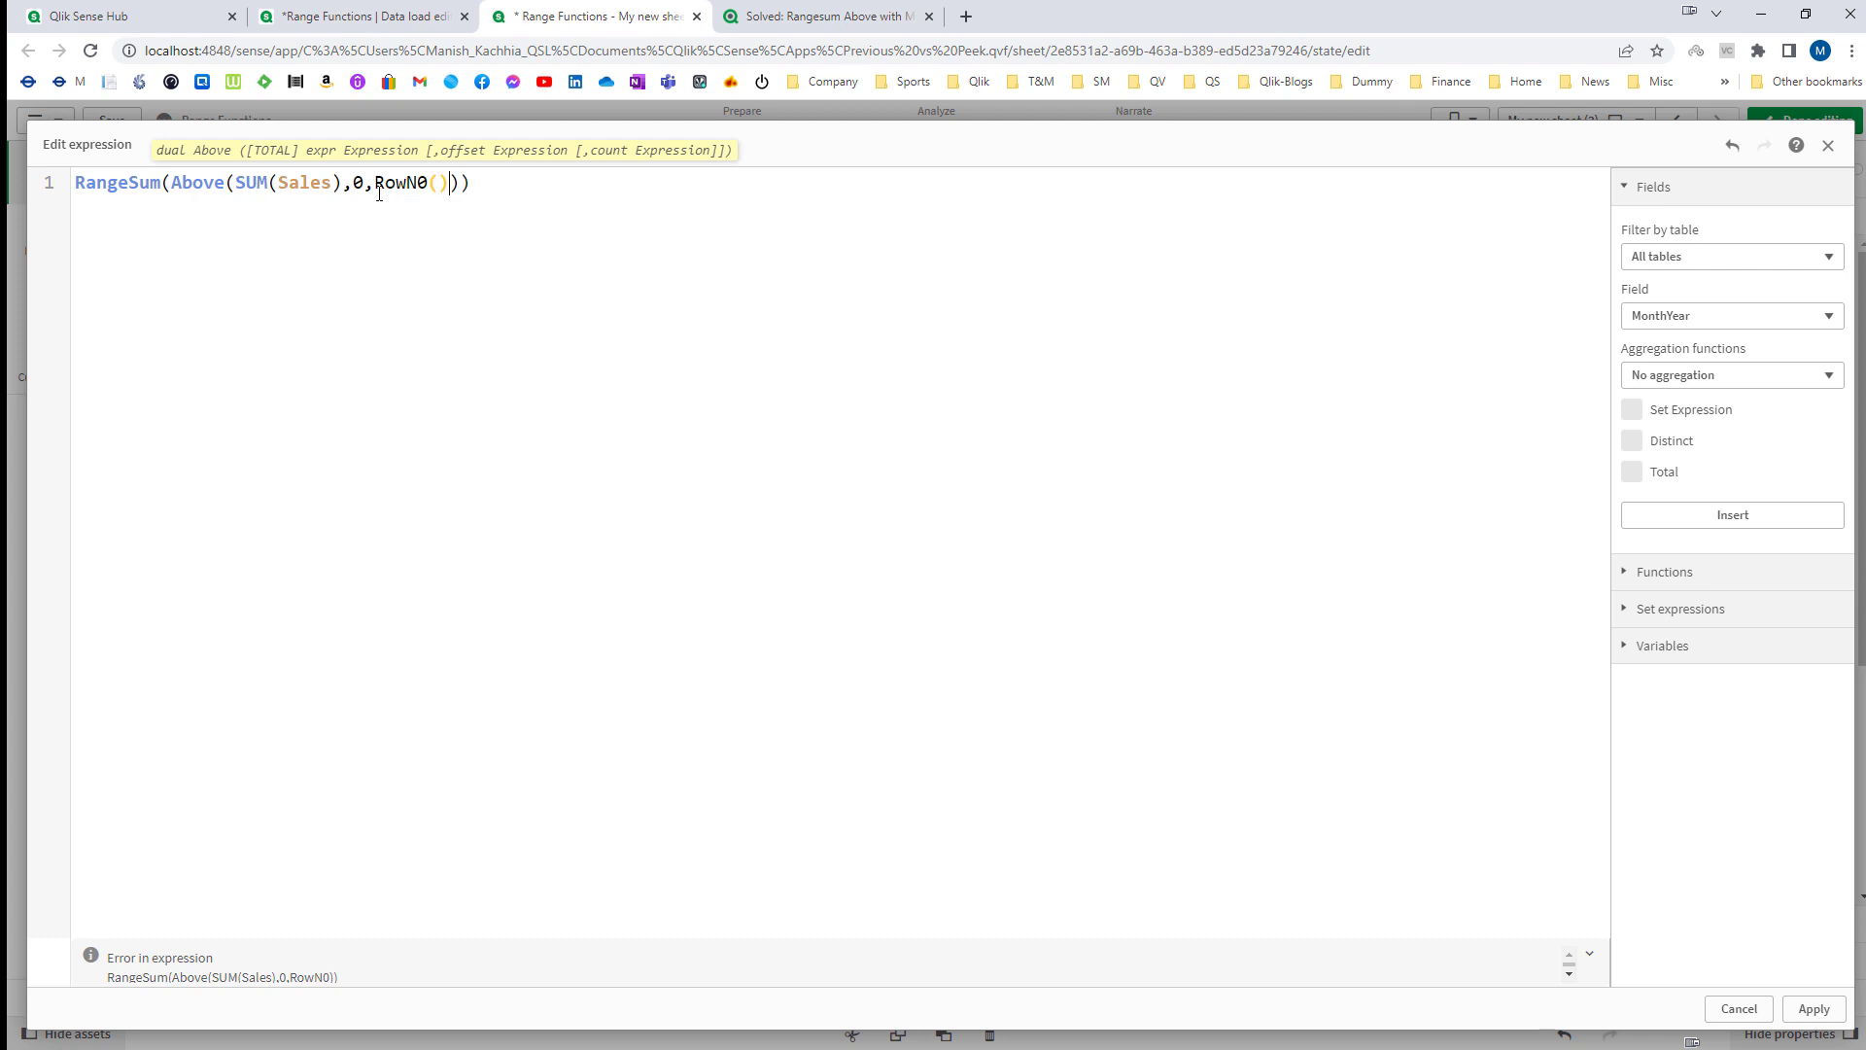
key(BackSpace)
key(BackSpace)
text(o()
click(1812, 1008)
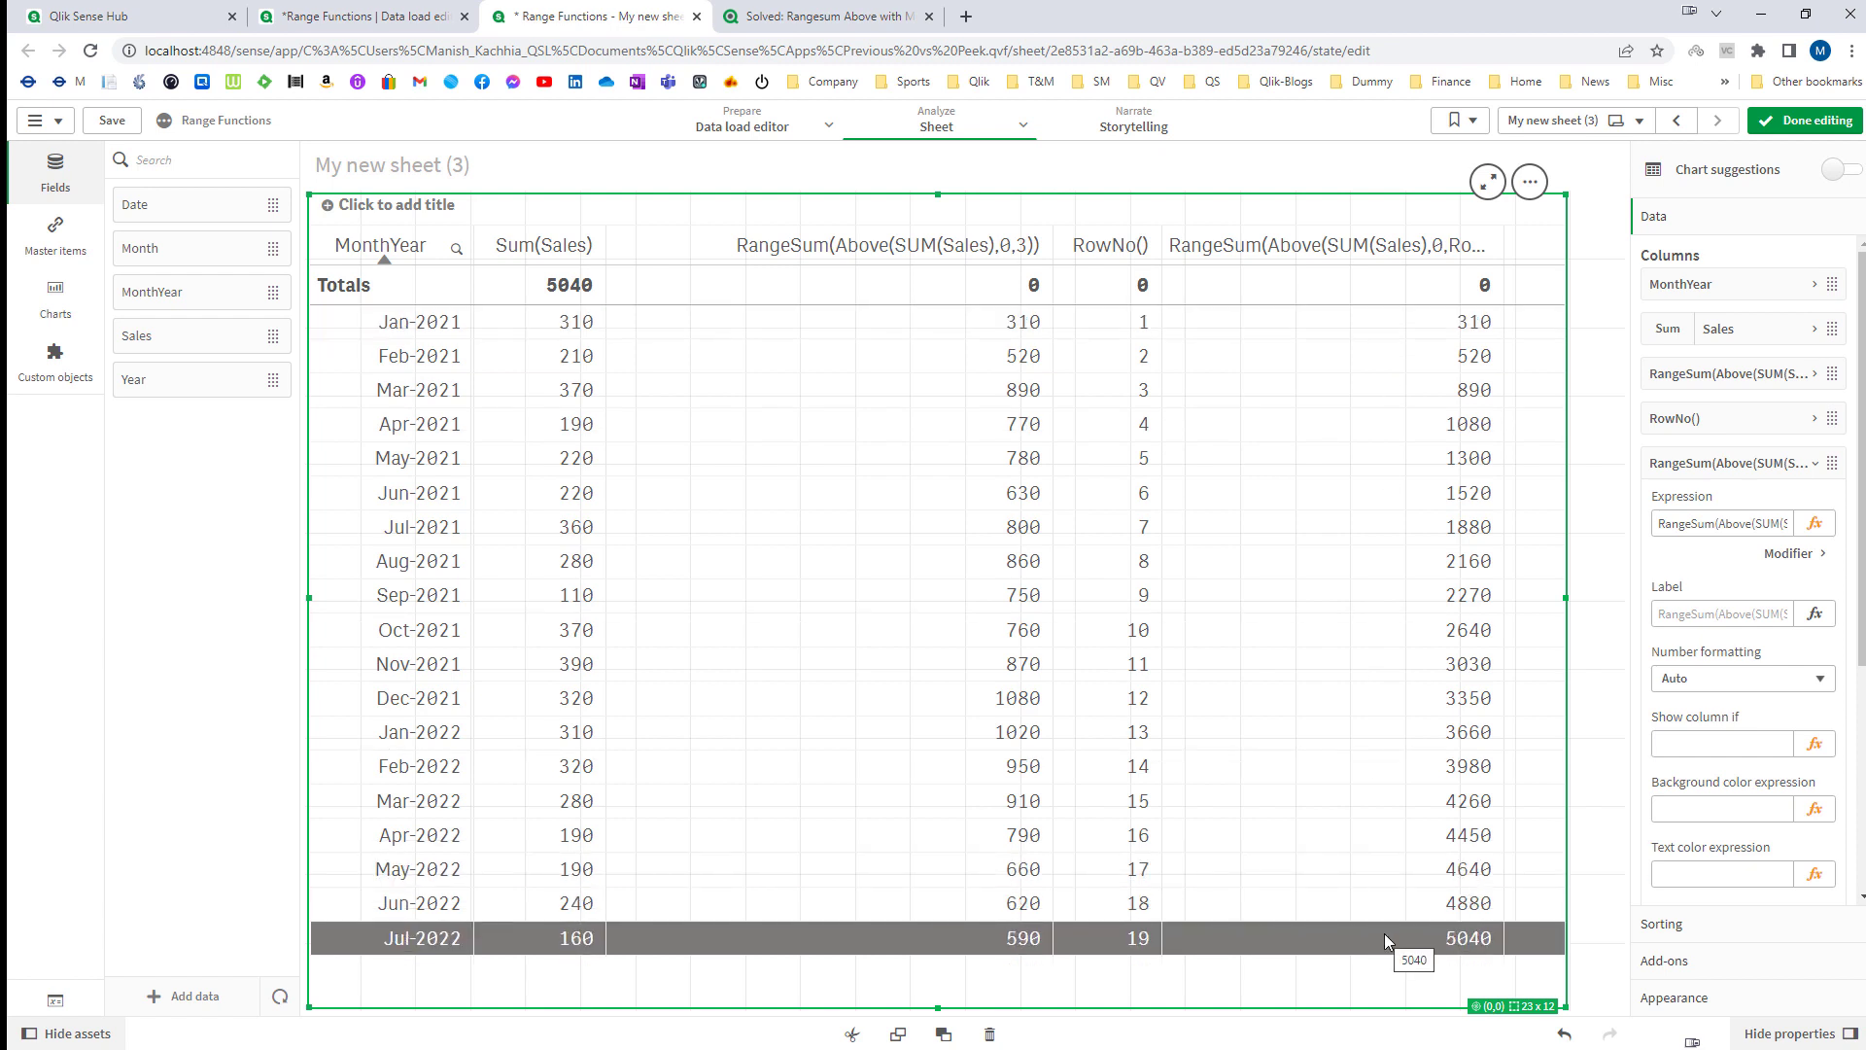
- Switch to Excel, narrow column H to fit its value lists and select J1:J20 under Cumulative Total by Year
key(alt+Tab)
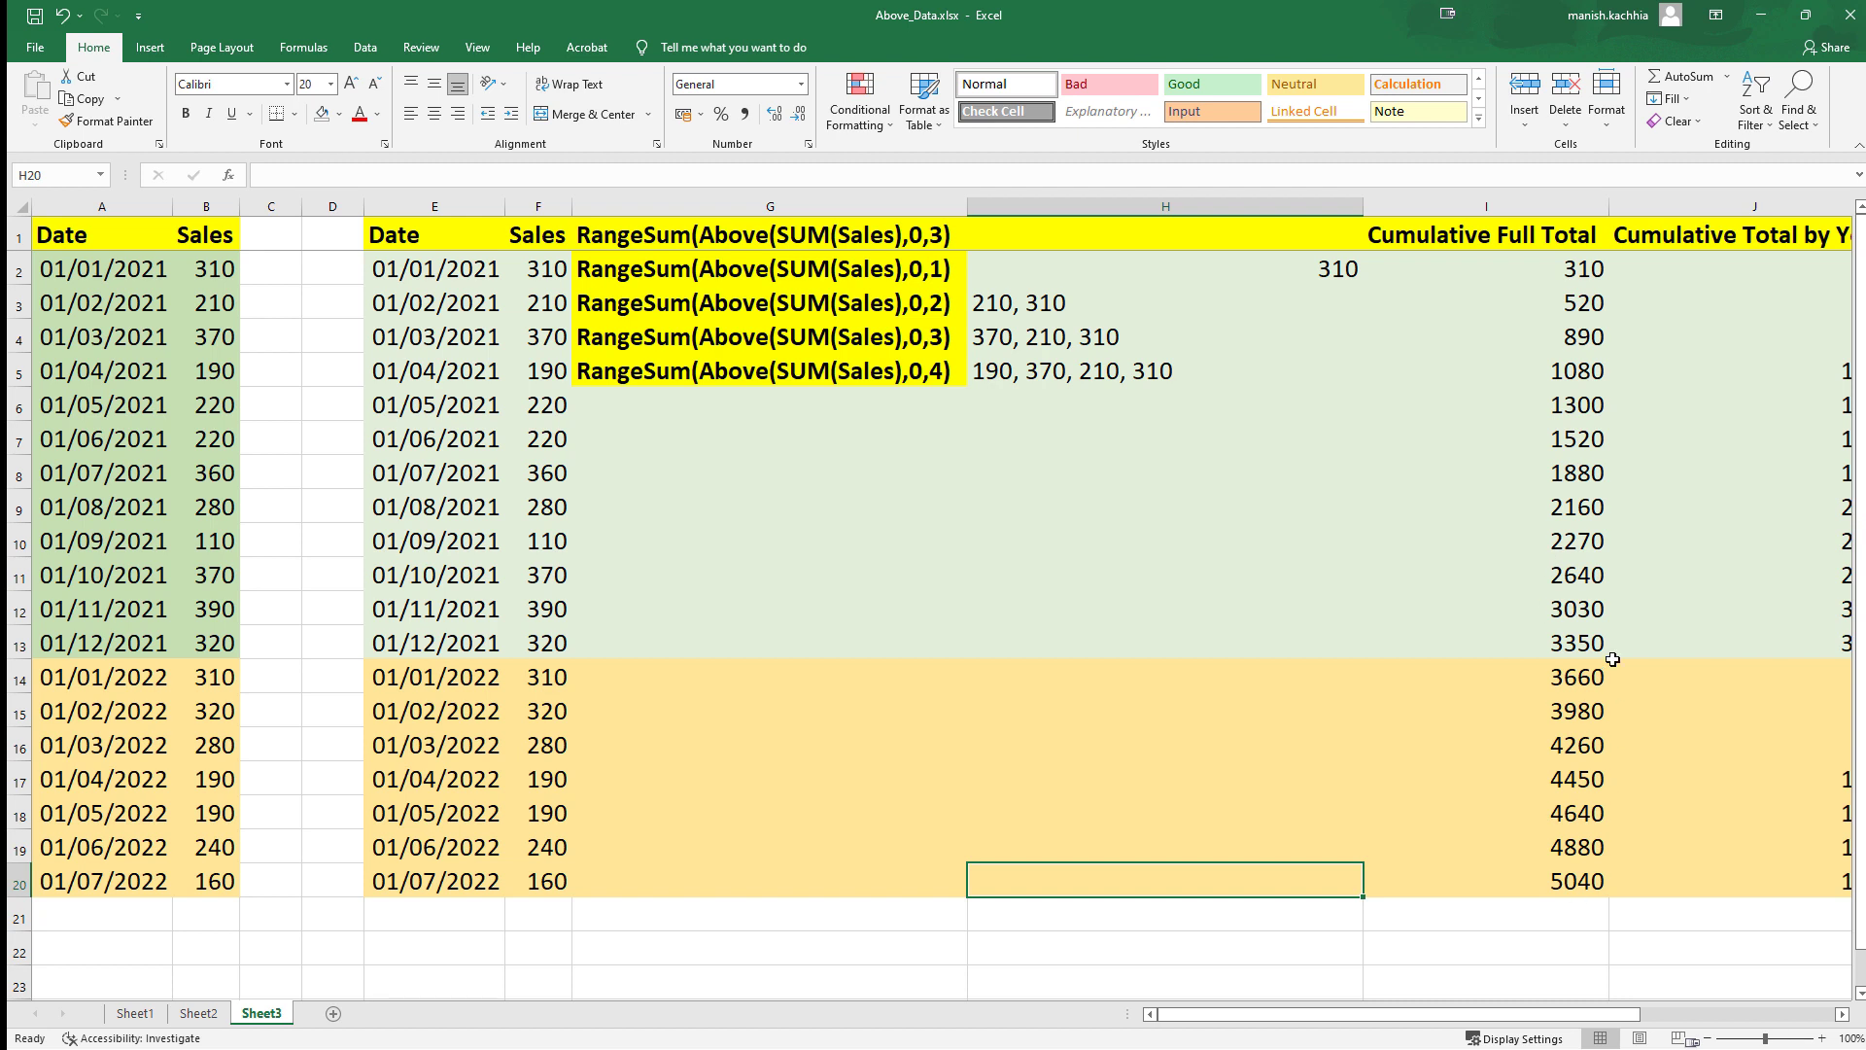
click(1525, 214)
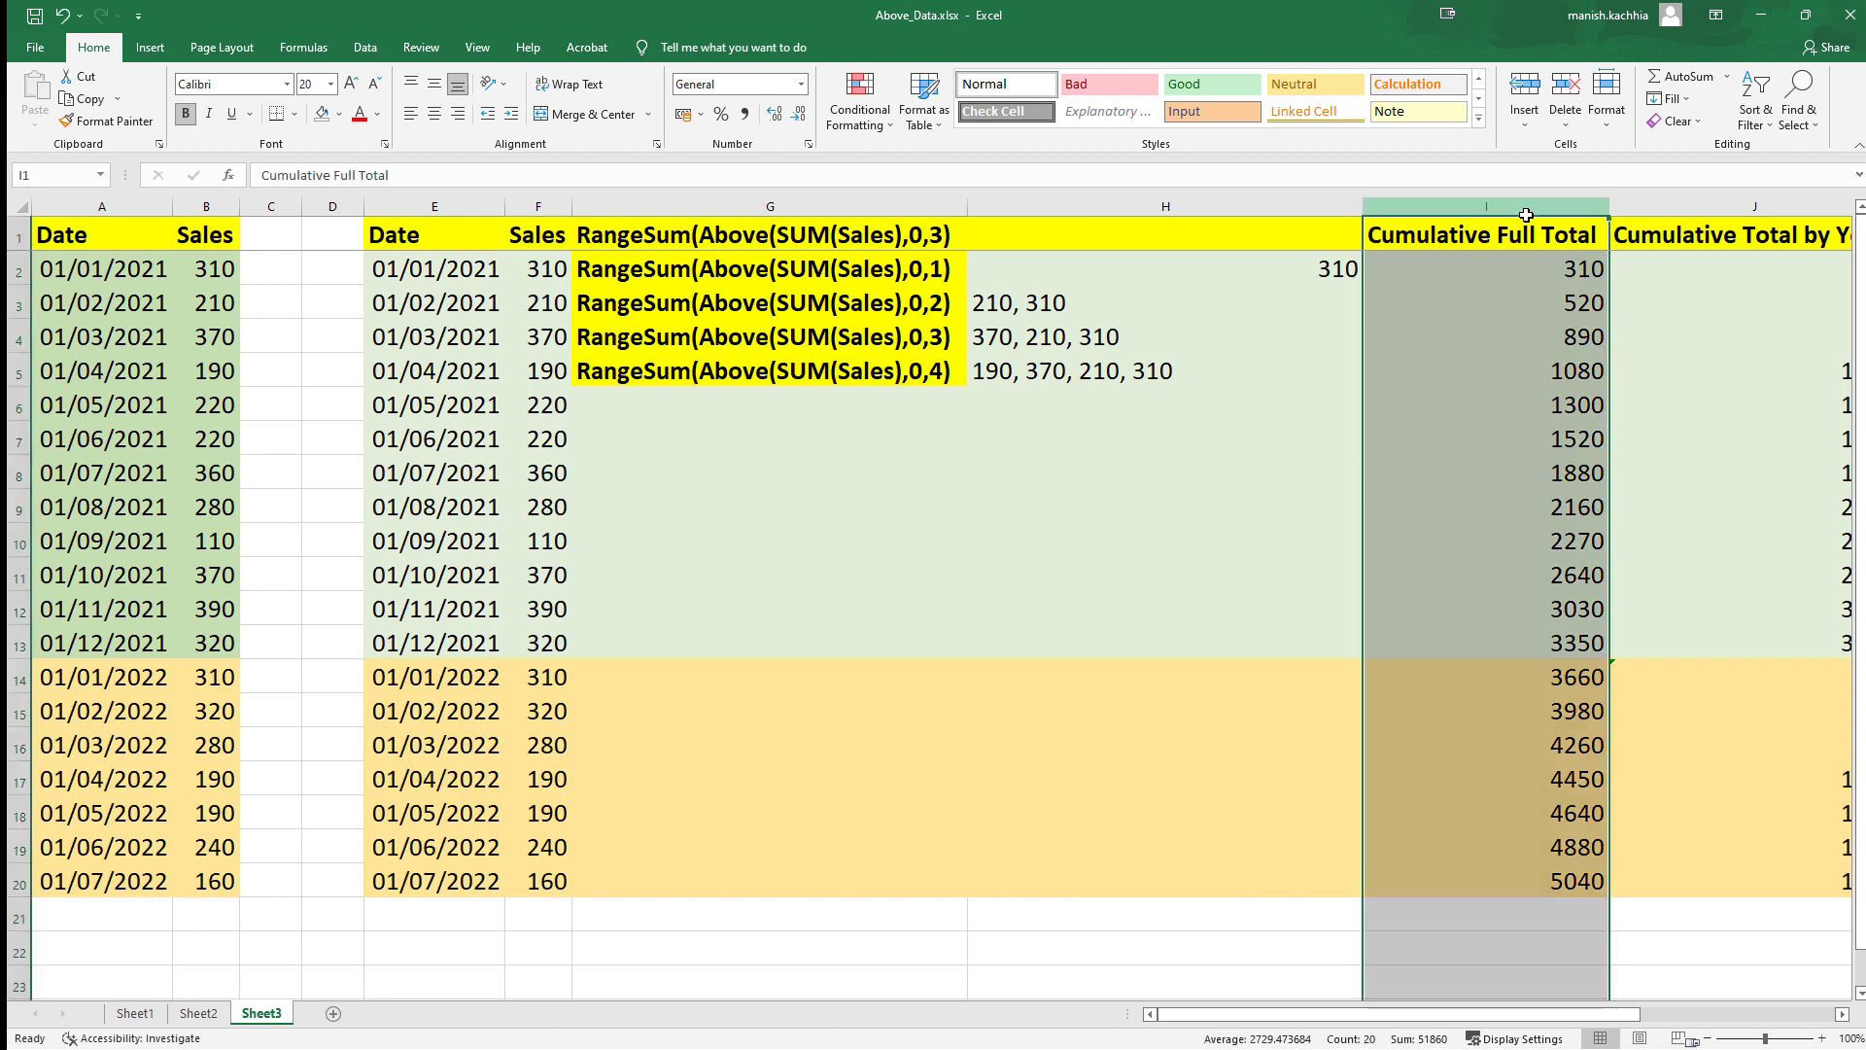
drag(1362, 207, 1184, 207)
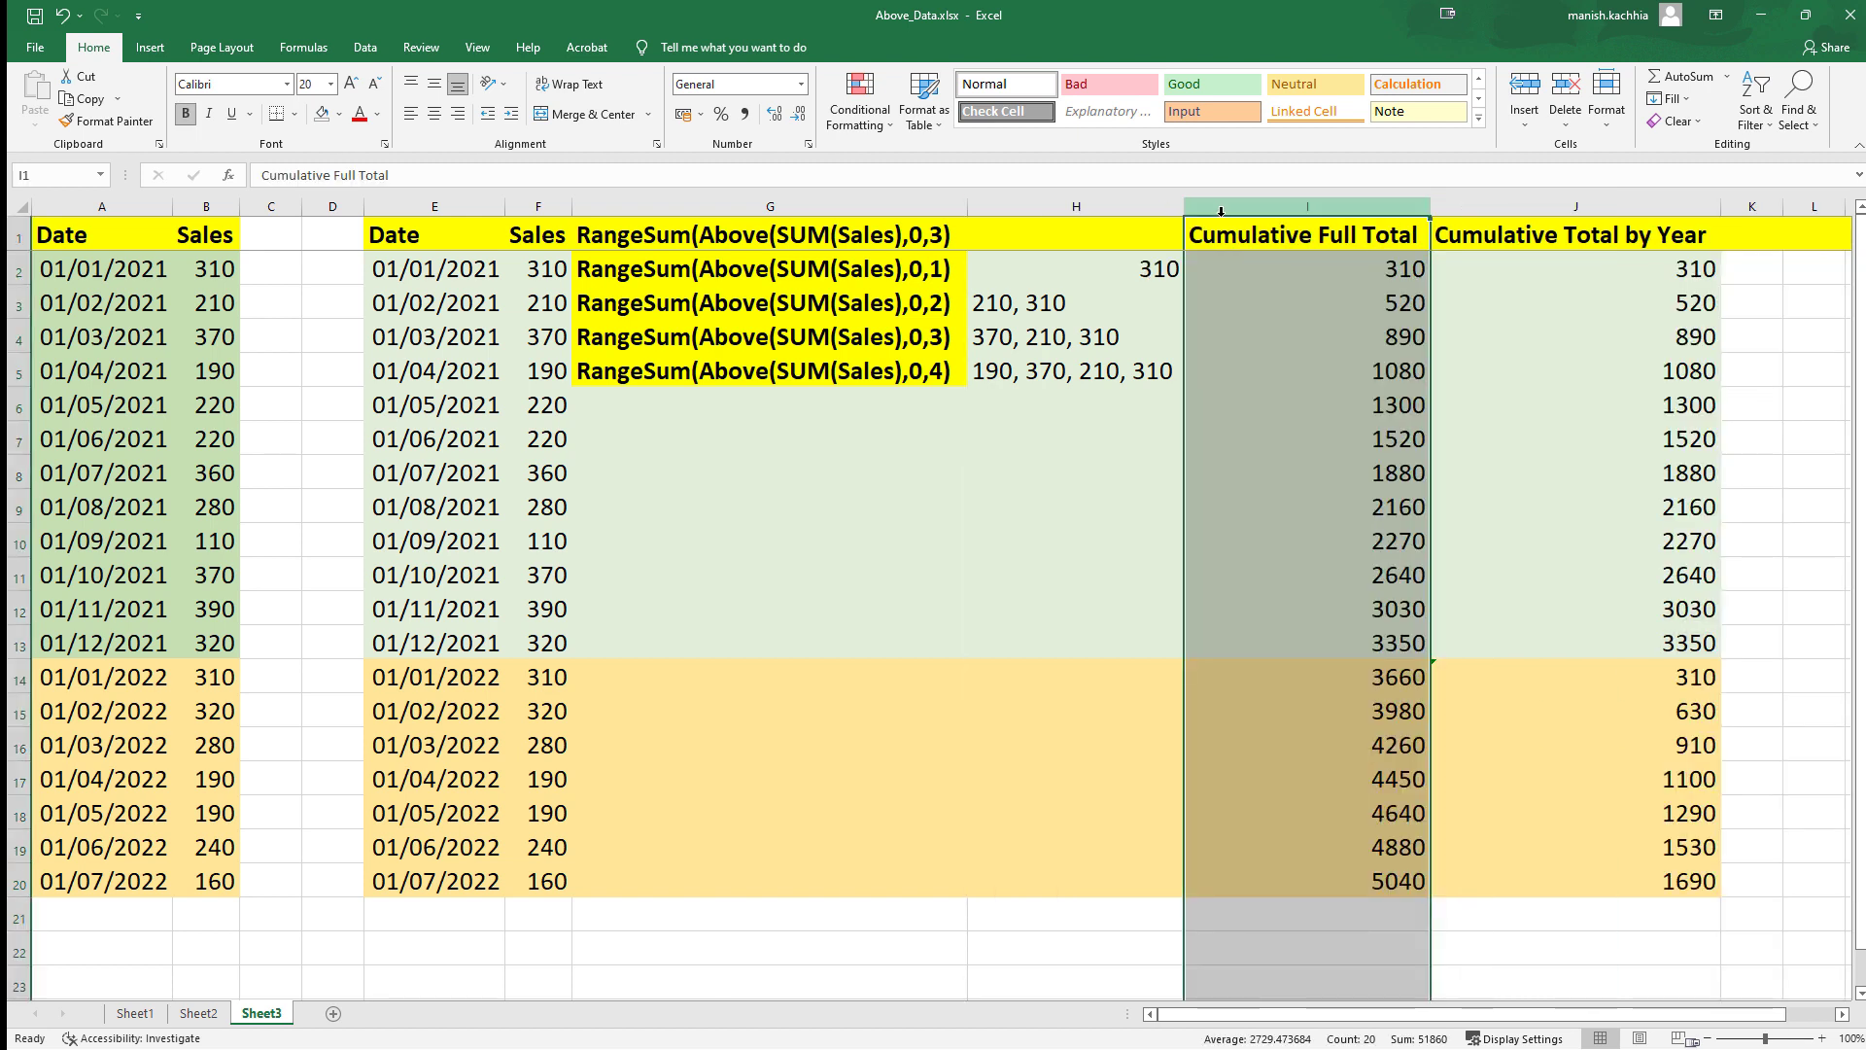
click(1512, 241)
drag(1512, 241, 1513, 868)
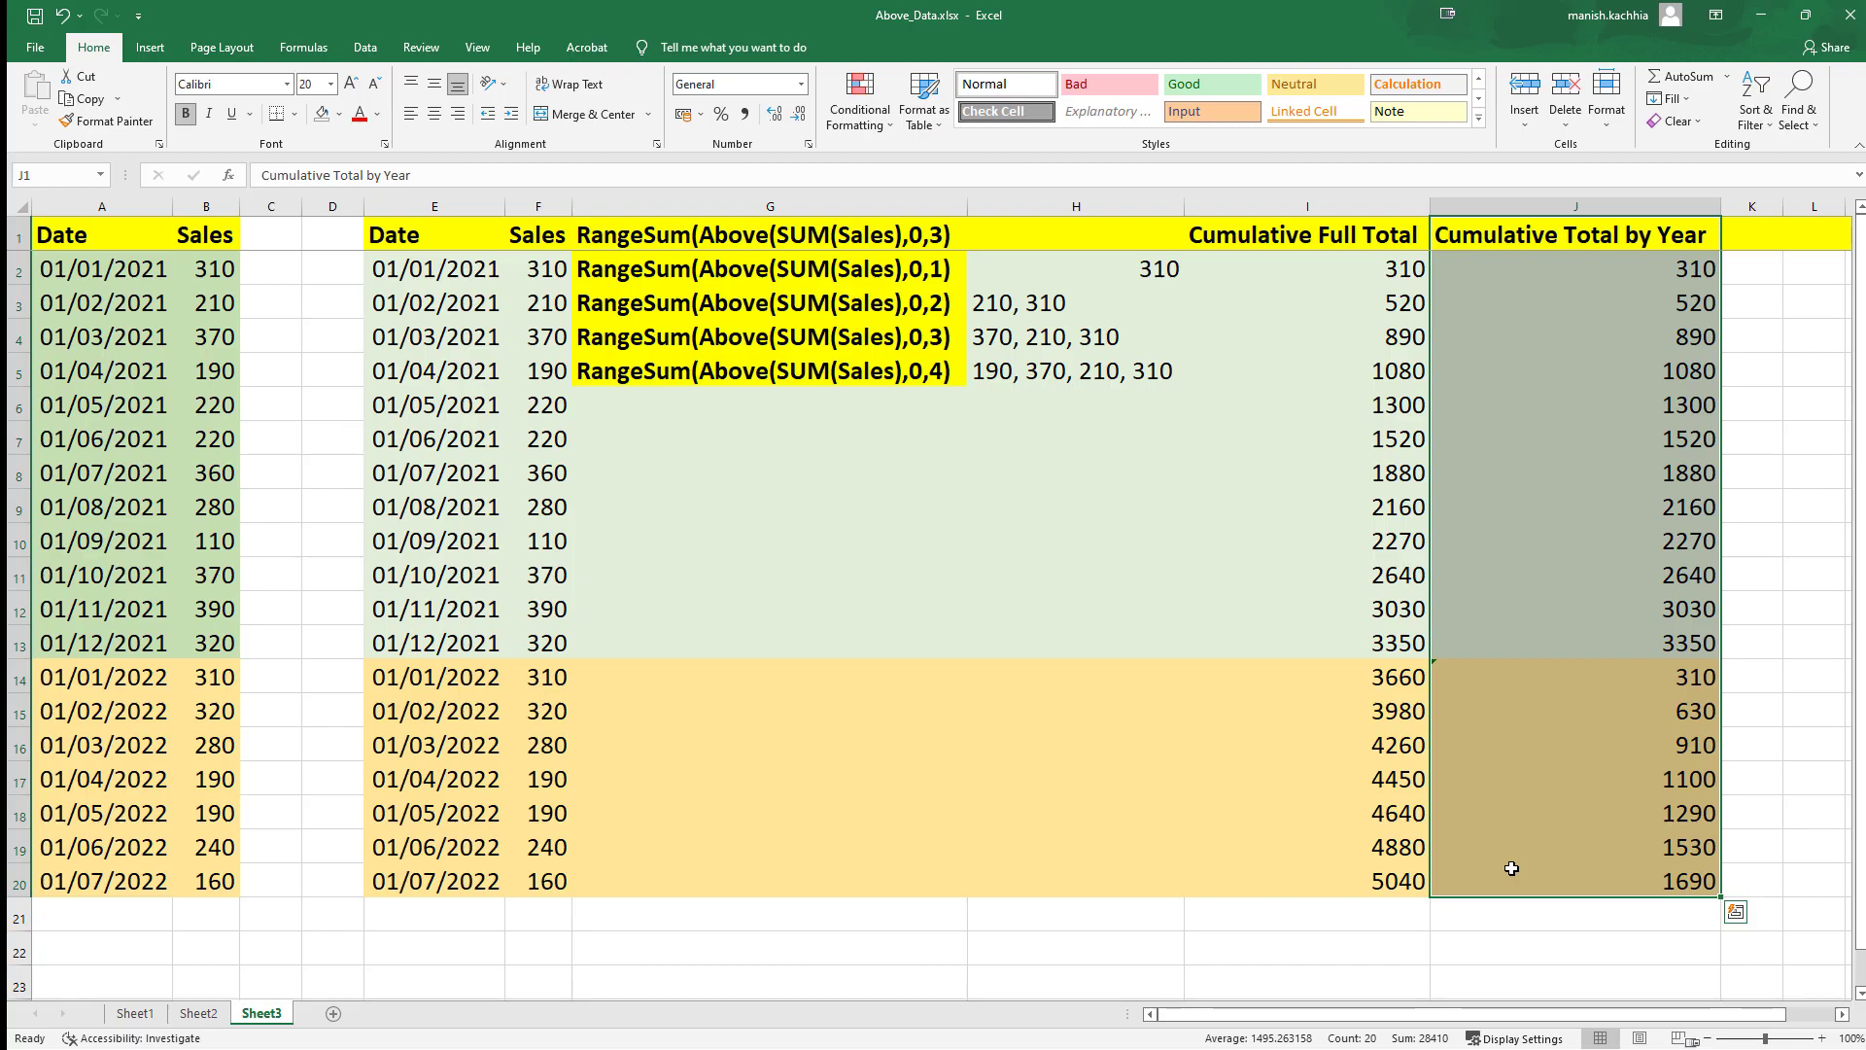
- Switch to Qlik Sense and duplicate the RangeSum column that uses RowNo() as its count
key(alt+Tab)
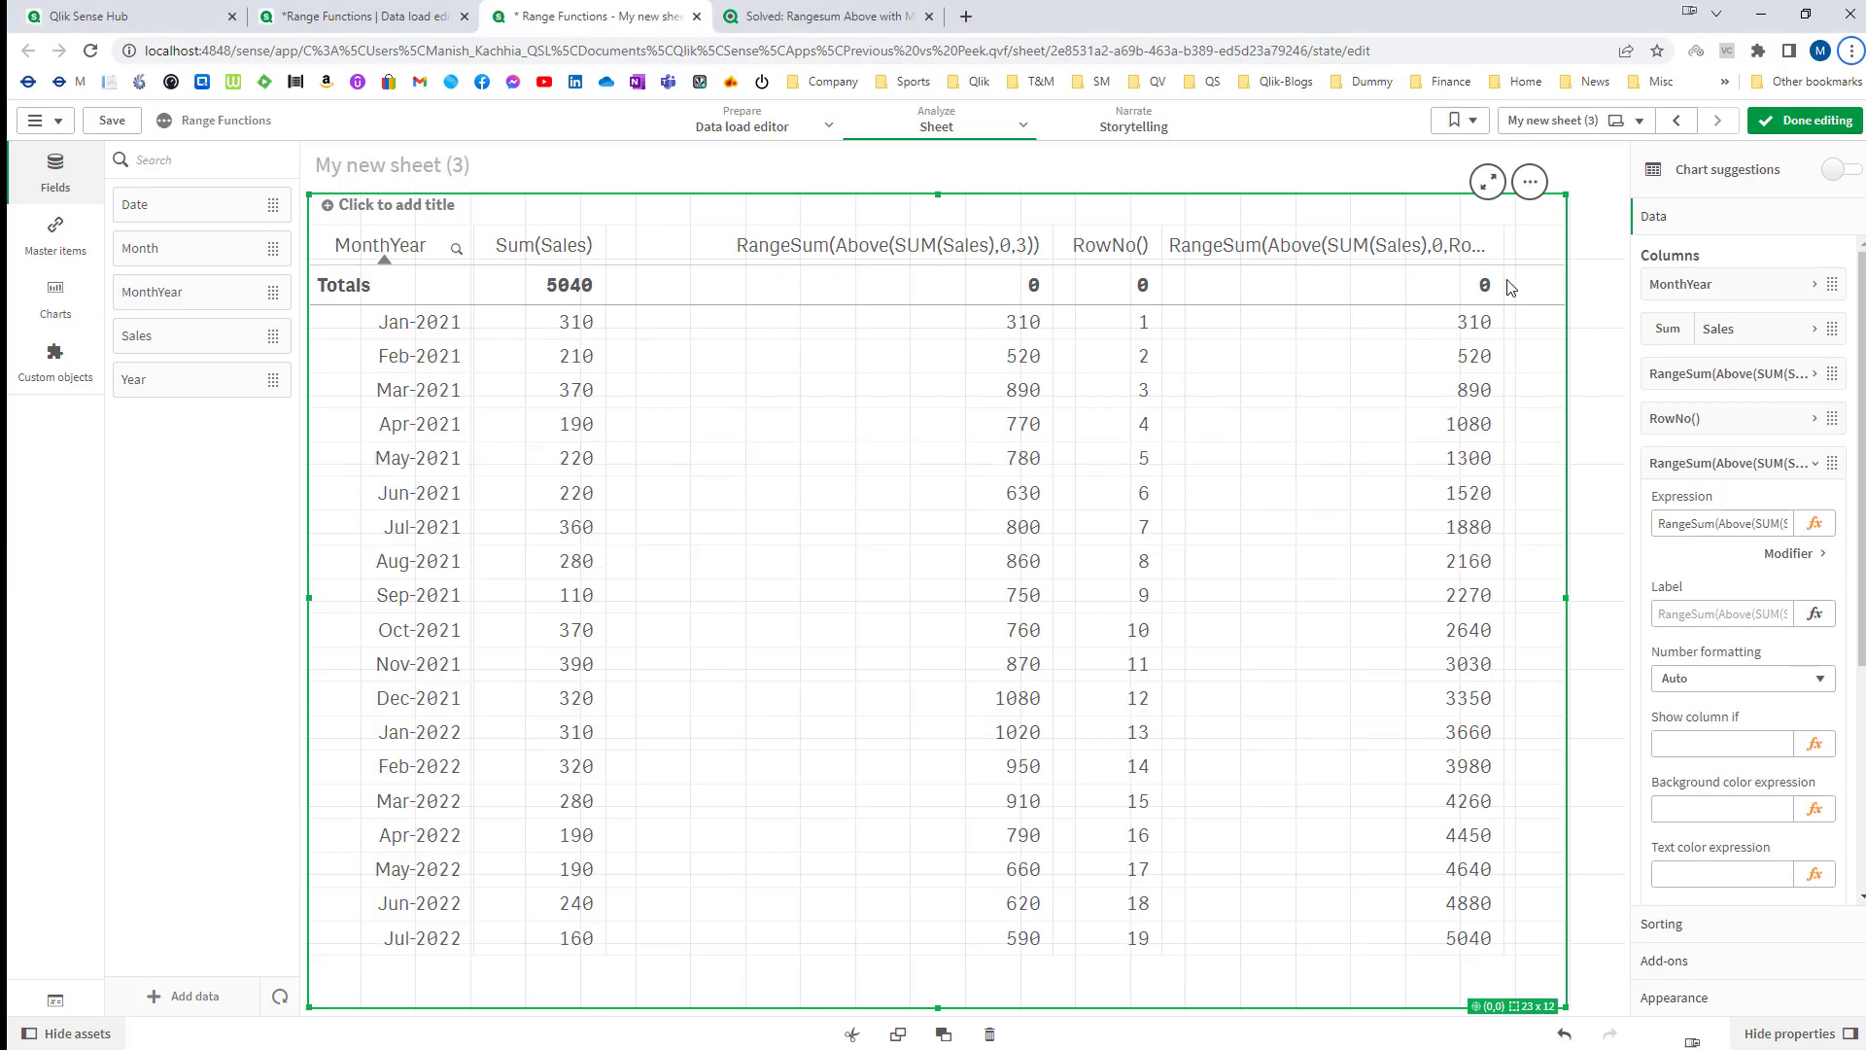
click(1714, 466)
right_click(1693, 467)
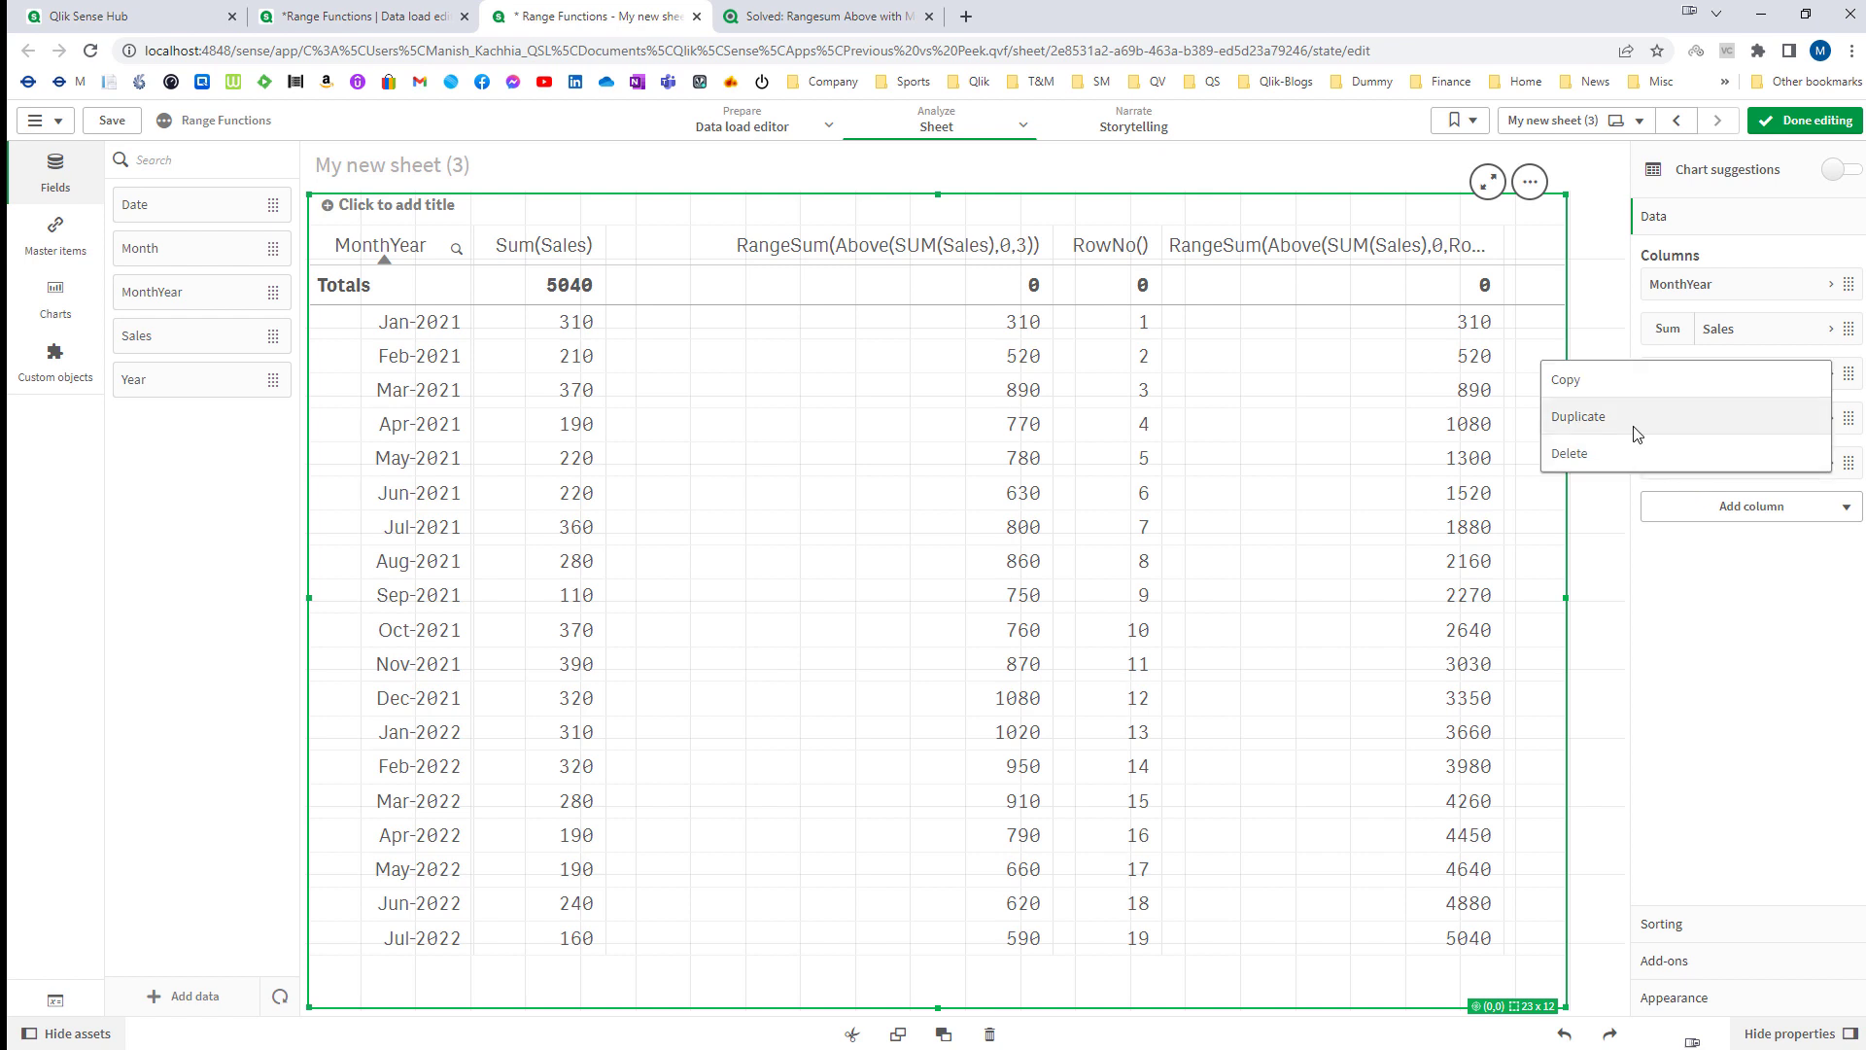
click(1637, 433)
- Change the duplicated column's expression to Aggr(RangeSum(Above(SUM(Sales),0,RowNo())),Year,Month) and apply it
click(1682, 522)
click(1815, 568)
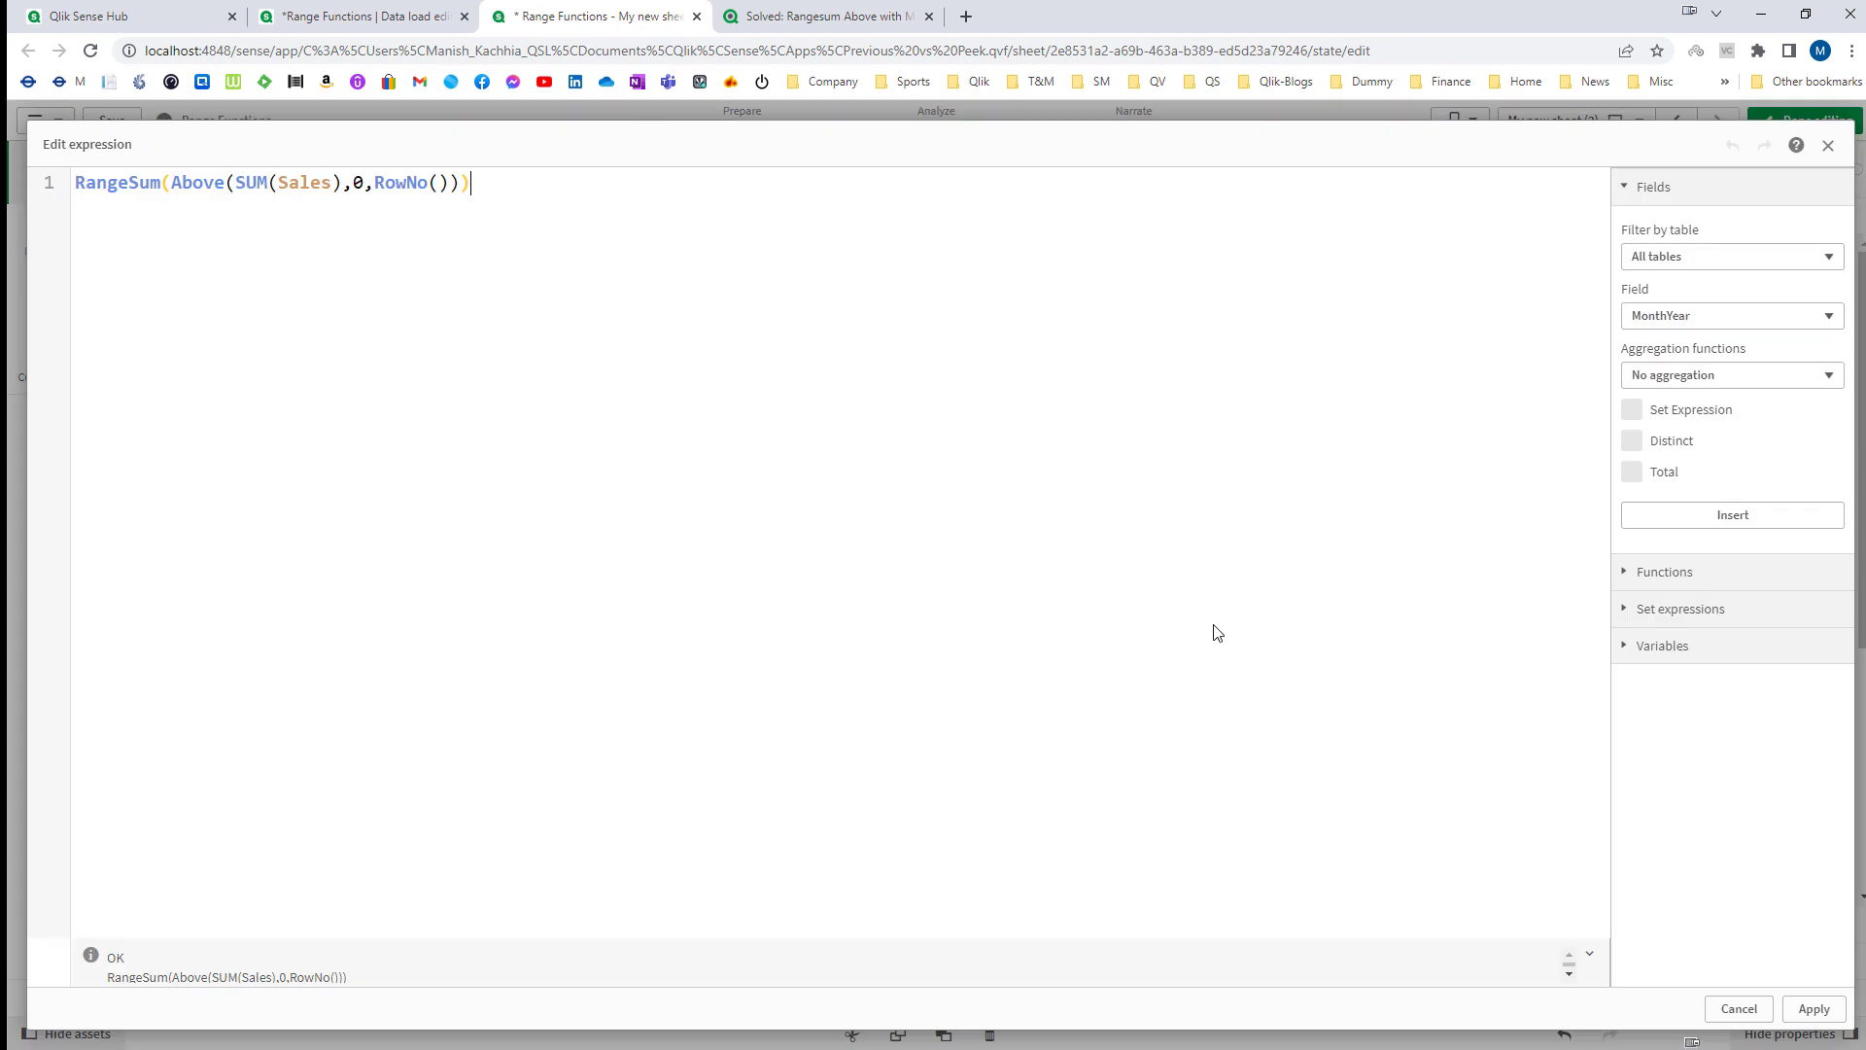
text(Aggr()
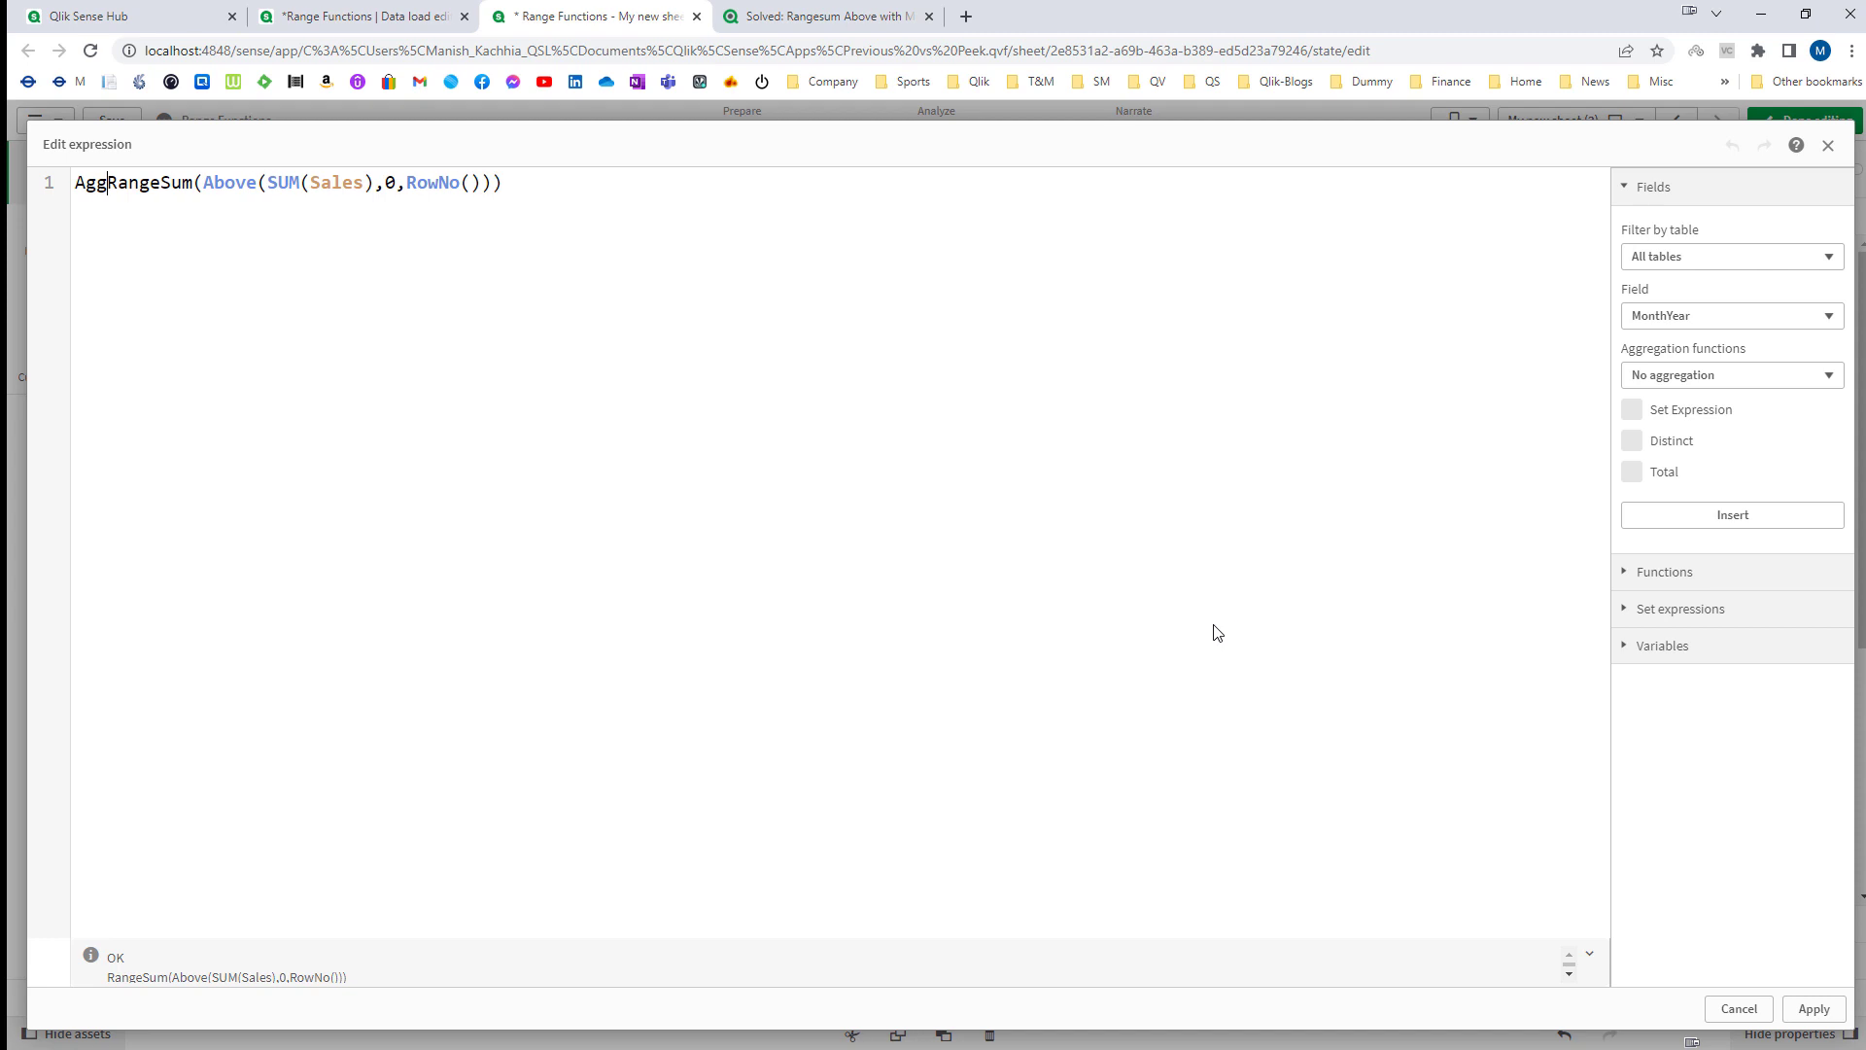
key(End)
text(),Y)
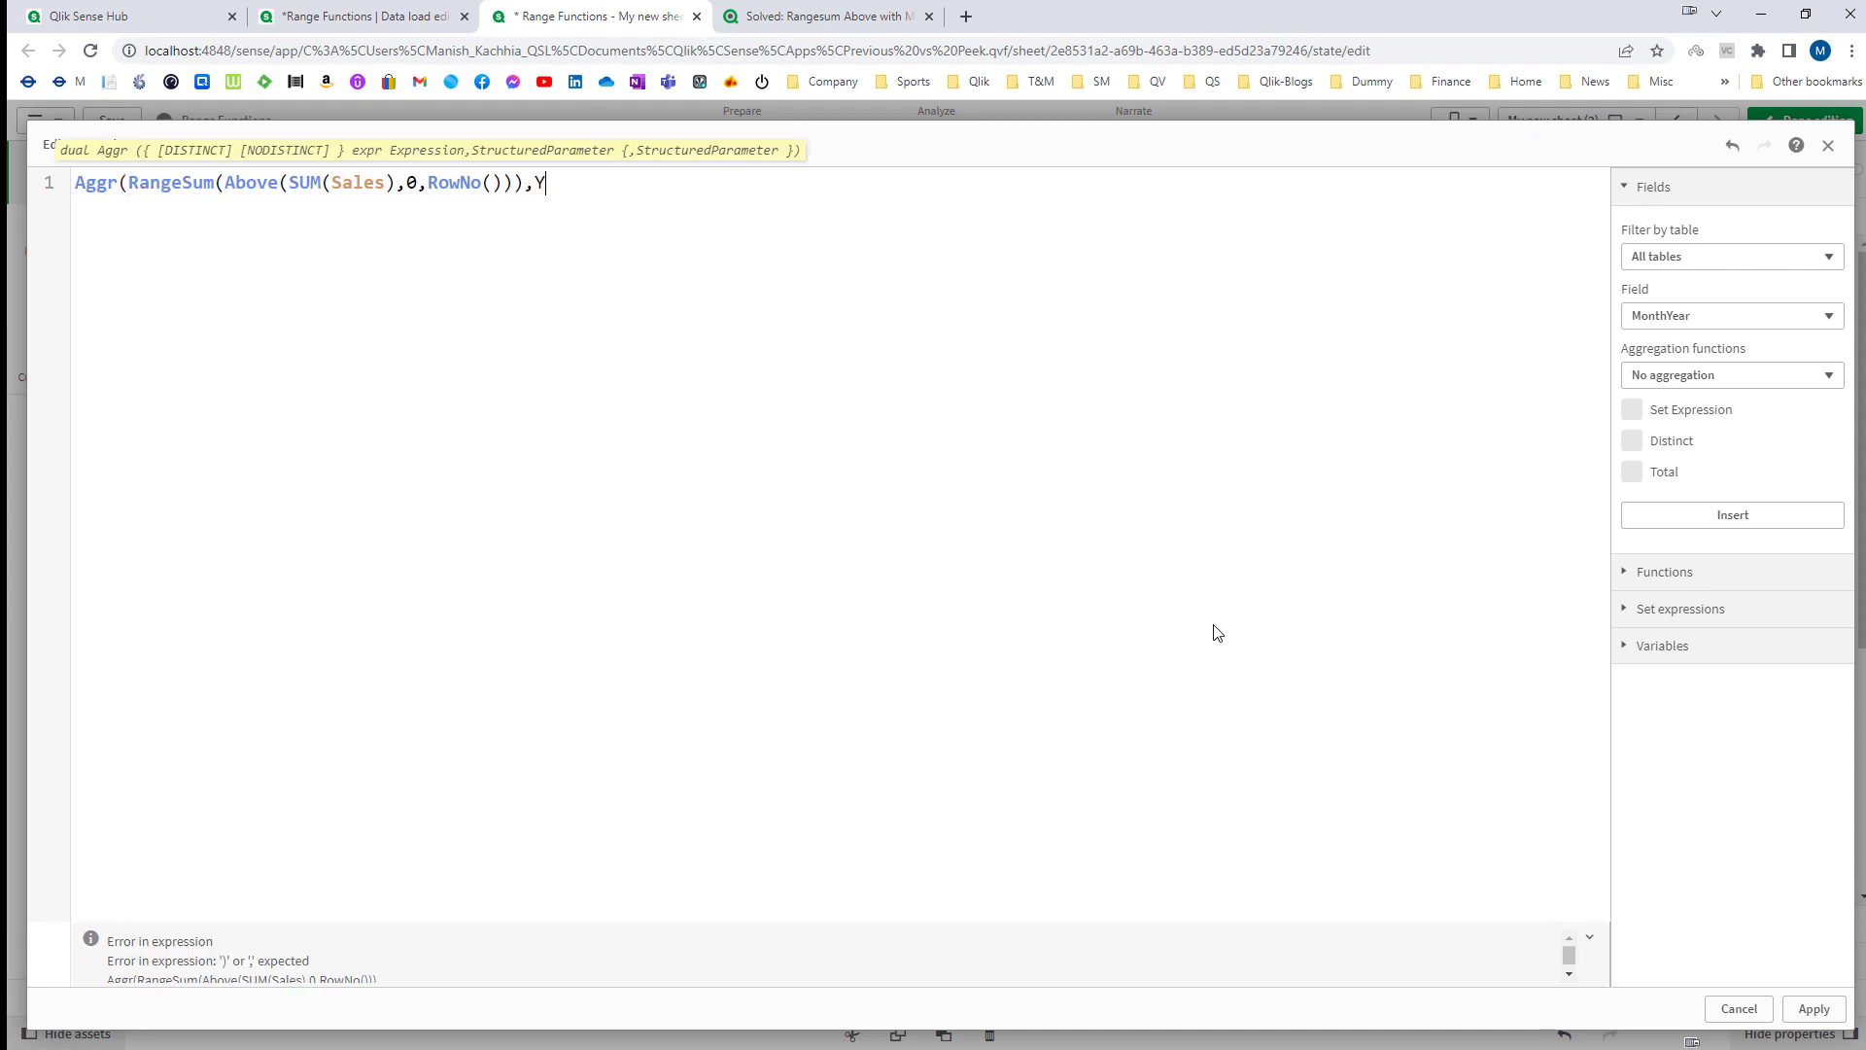
text(ear,Month))
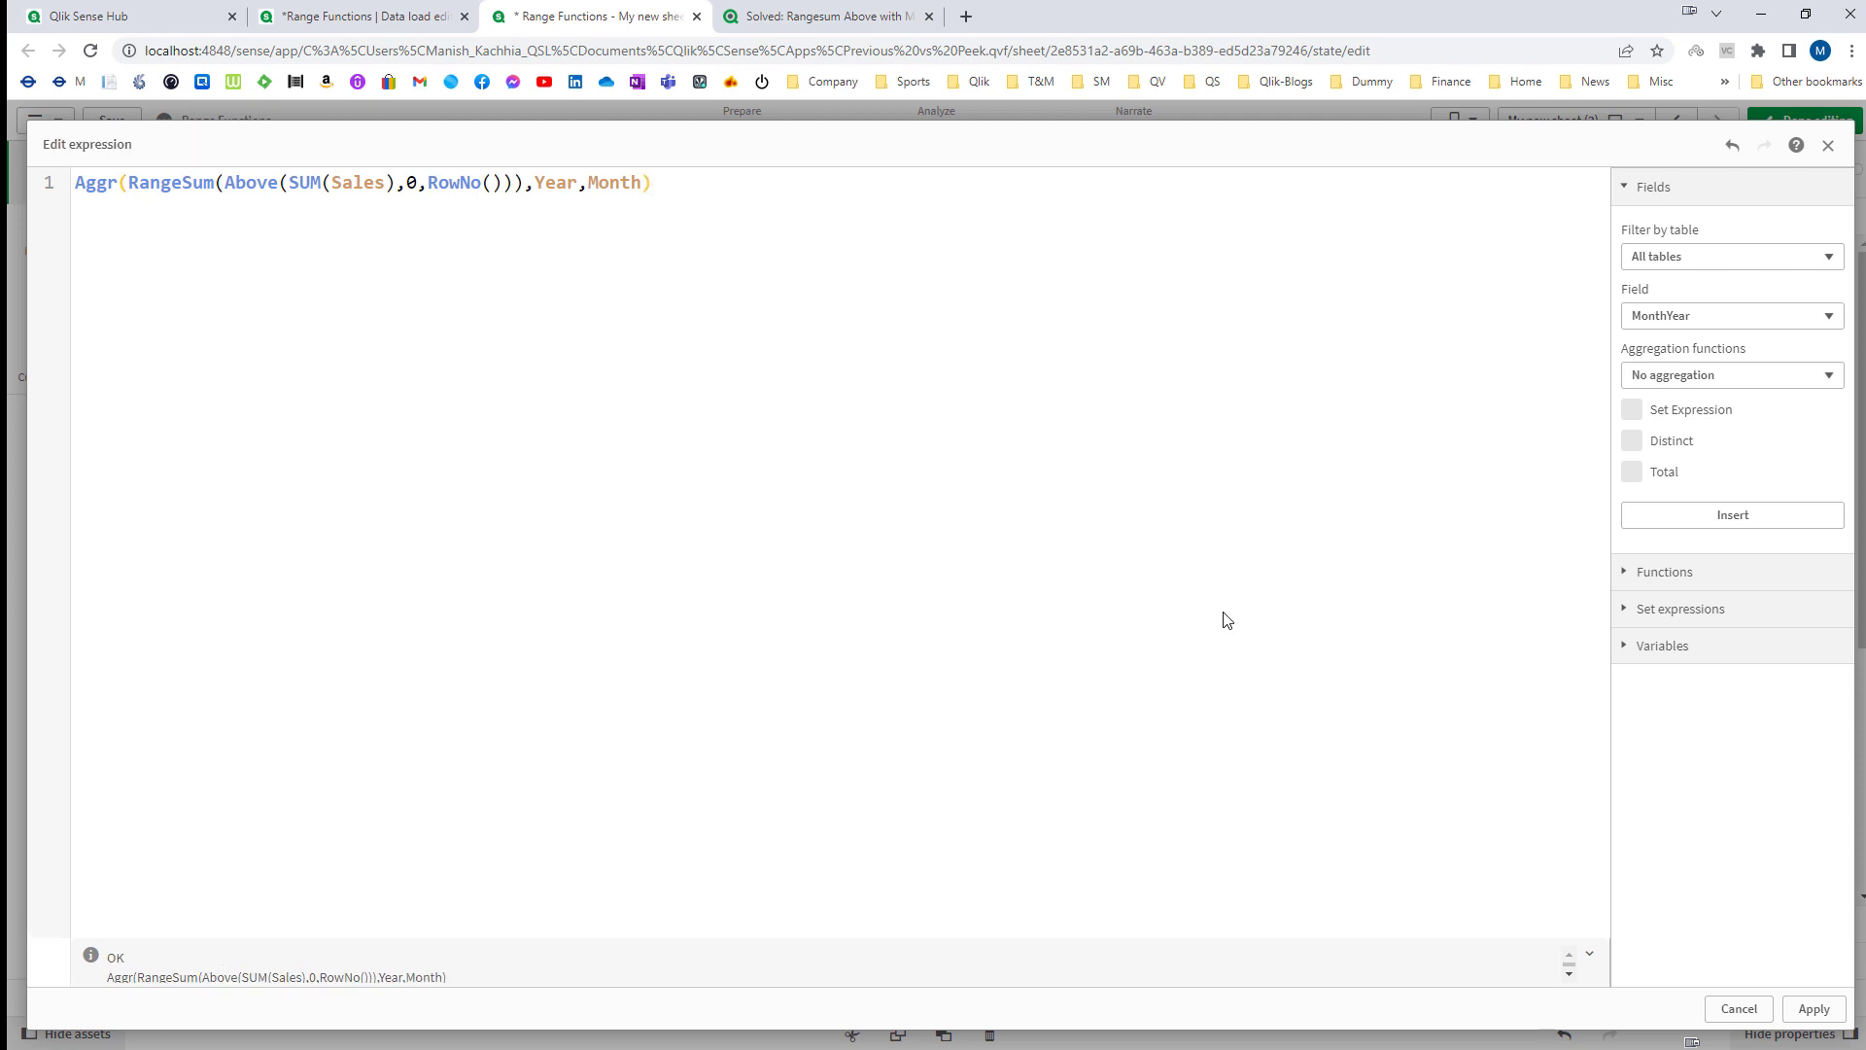
click(1814, 1011)
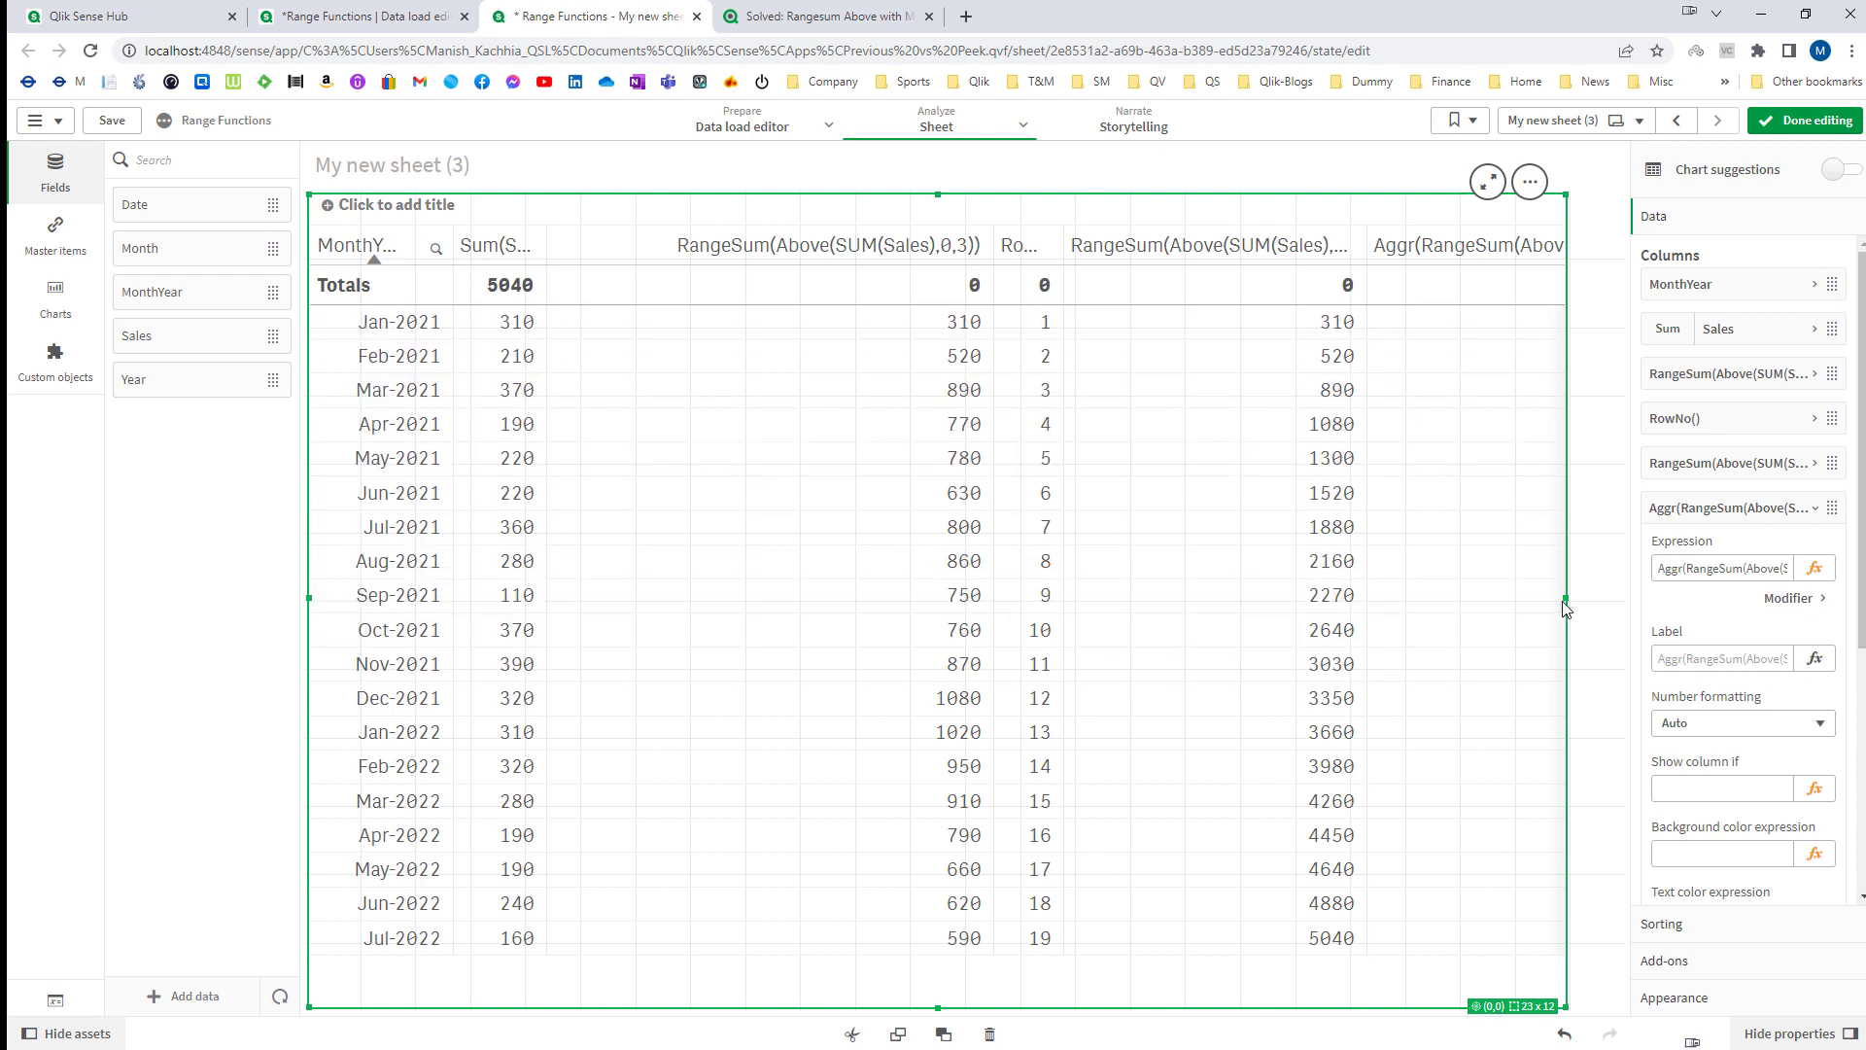
- Widen the table by one grid column to 24 x 12 and finish editing the sheet
drag(1566, 598, 1617, 607)
click(1804, 119)
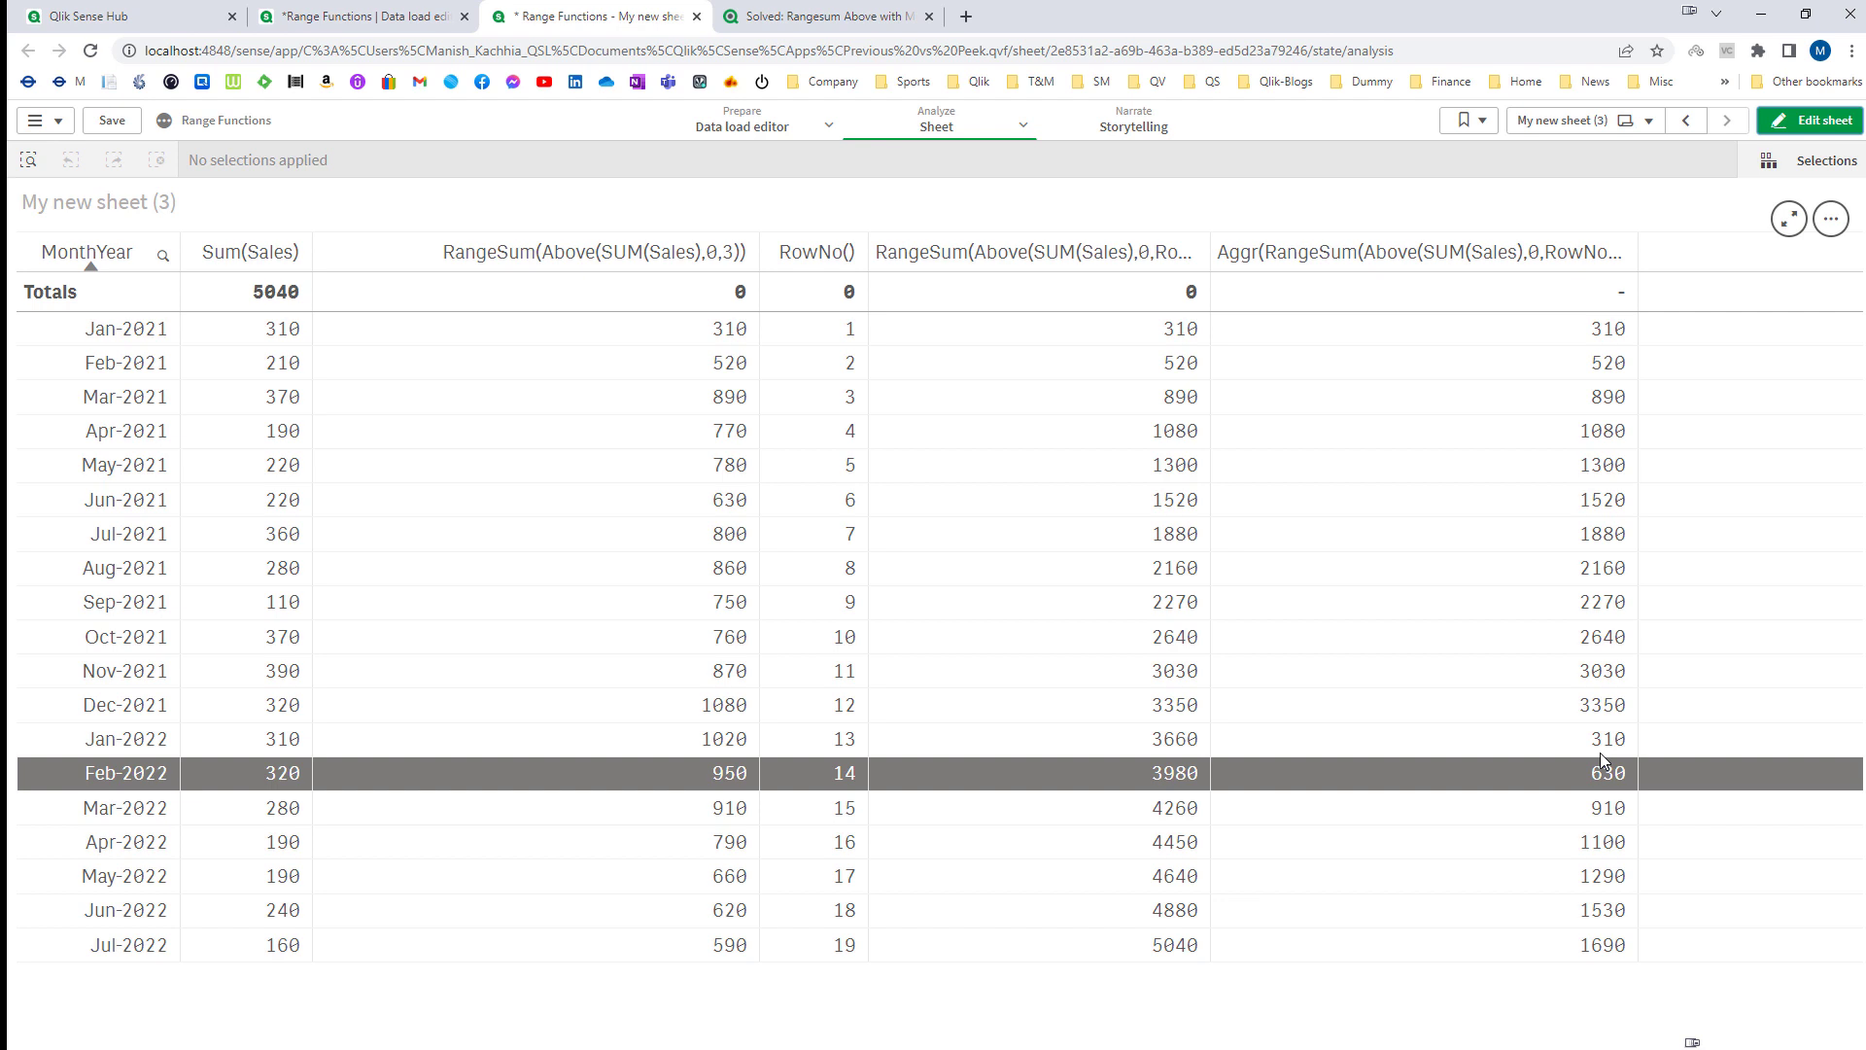
- Switch to Excel and check the December 2021 and July 2022 values under Cumulative Total by Year
key(alt+Tab)
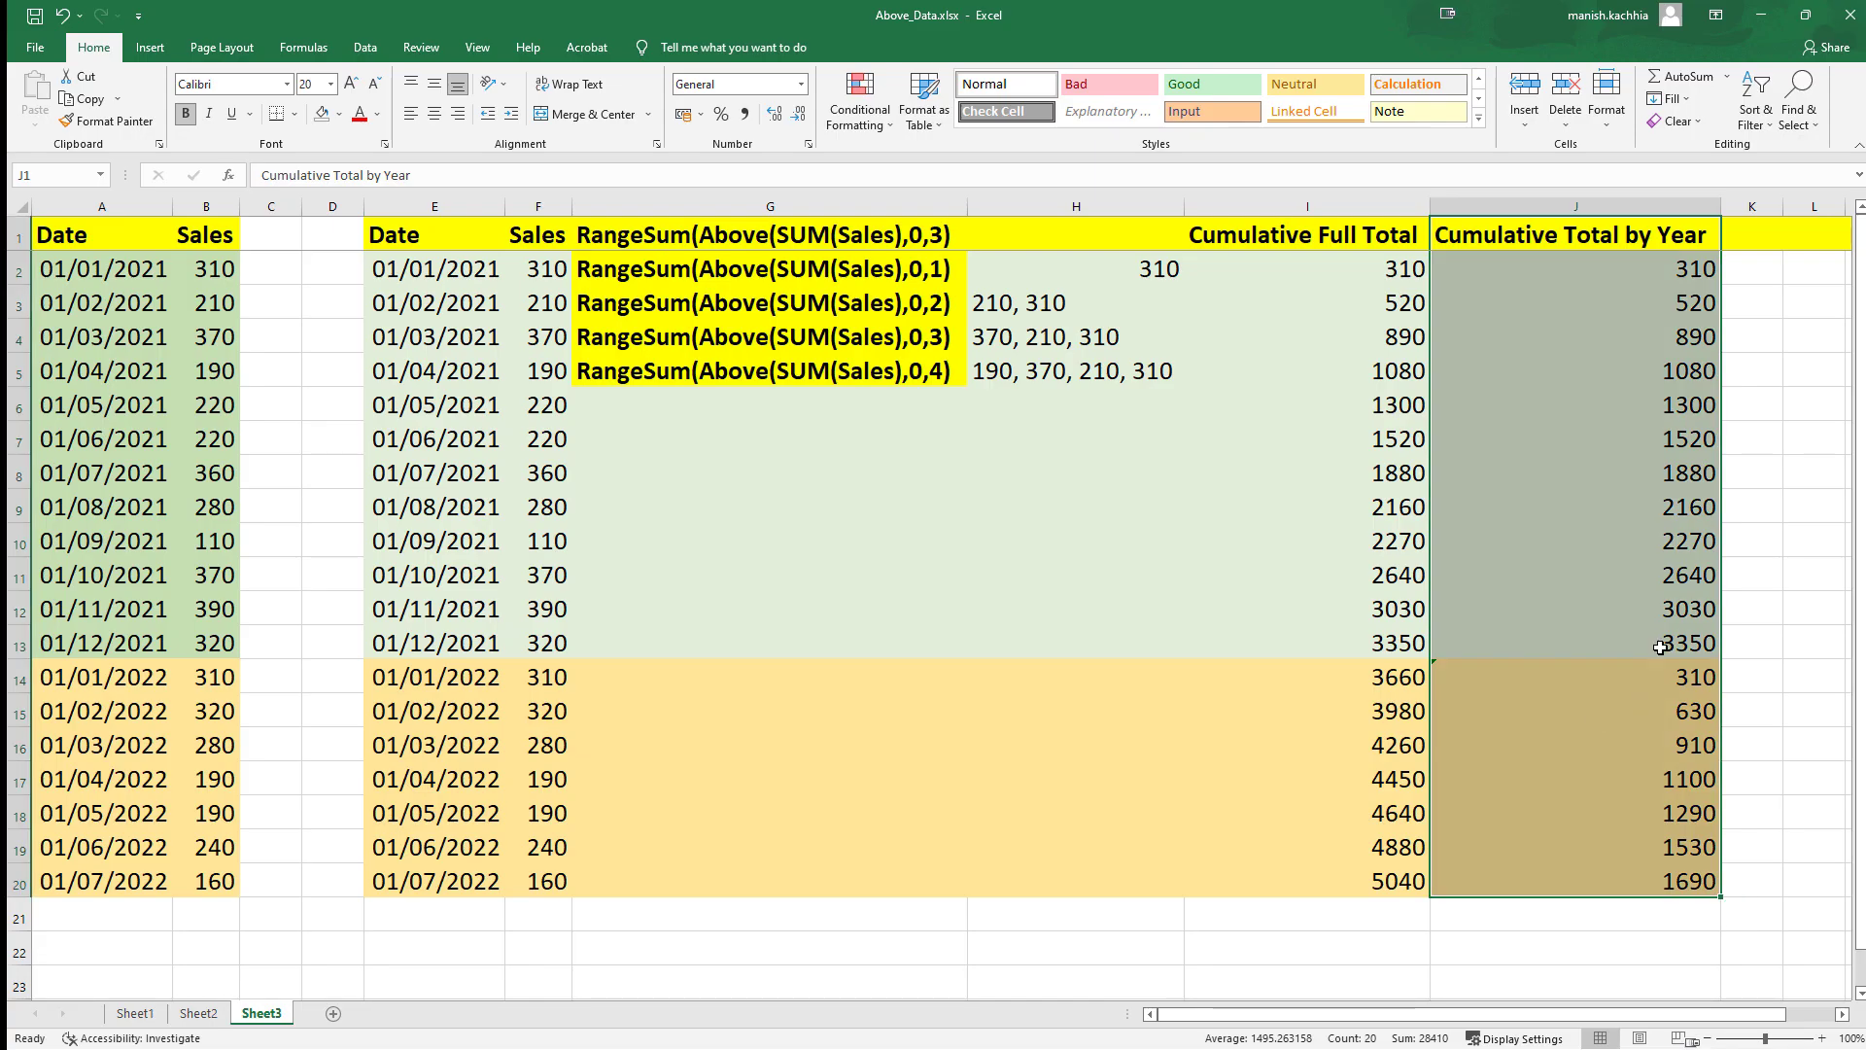
click(1674, 637)
click(1667, 879)
- Switch to Qlik Sense, edit the sheet again and duplicate the RangeSum column that uses RowNo(), not the Aggr one
key(alt+Tab)
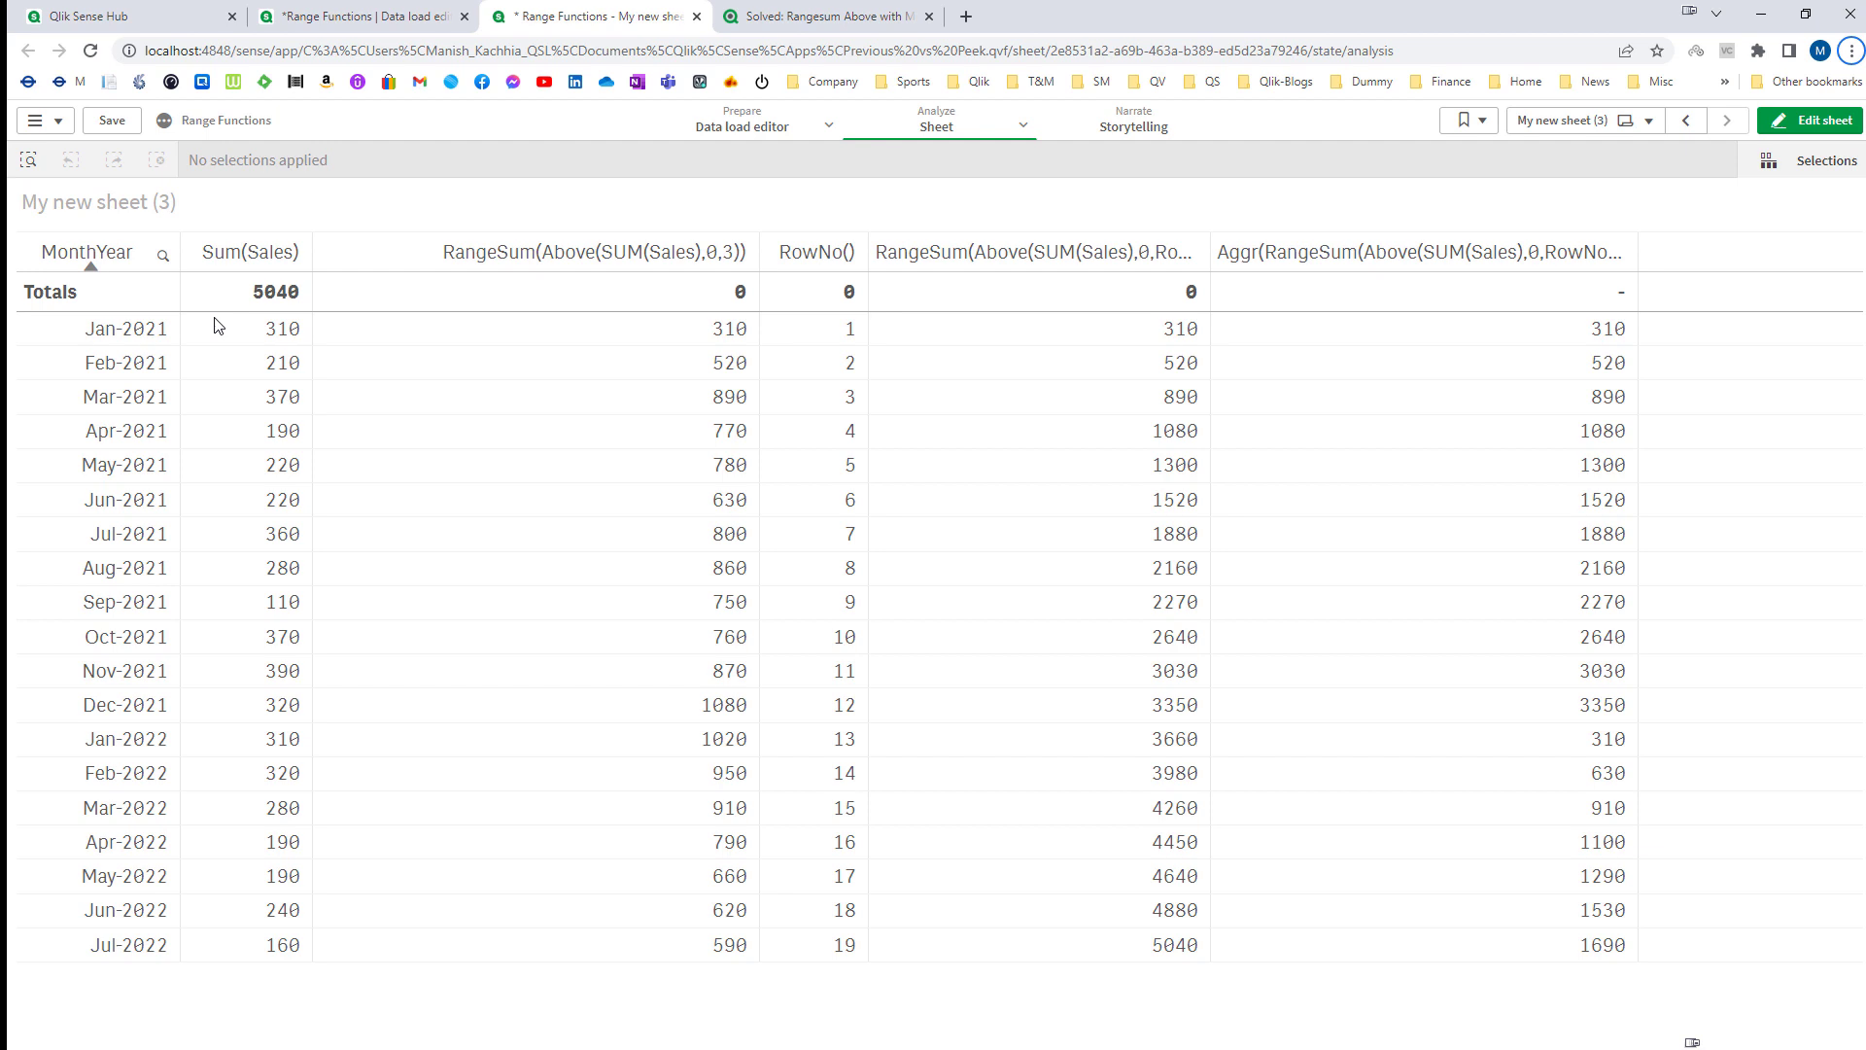
click(1810, 120)
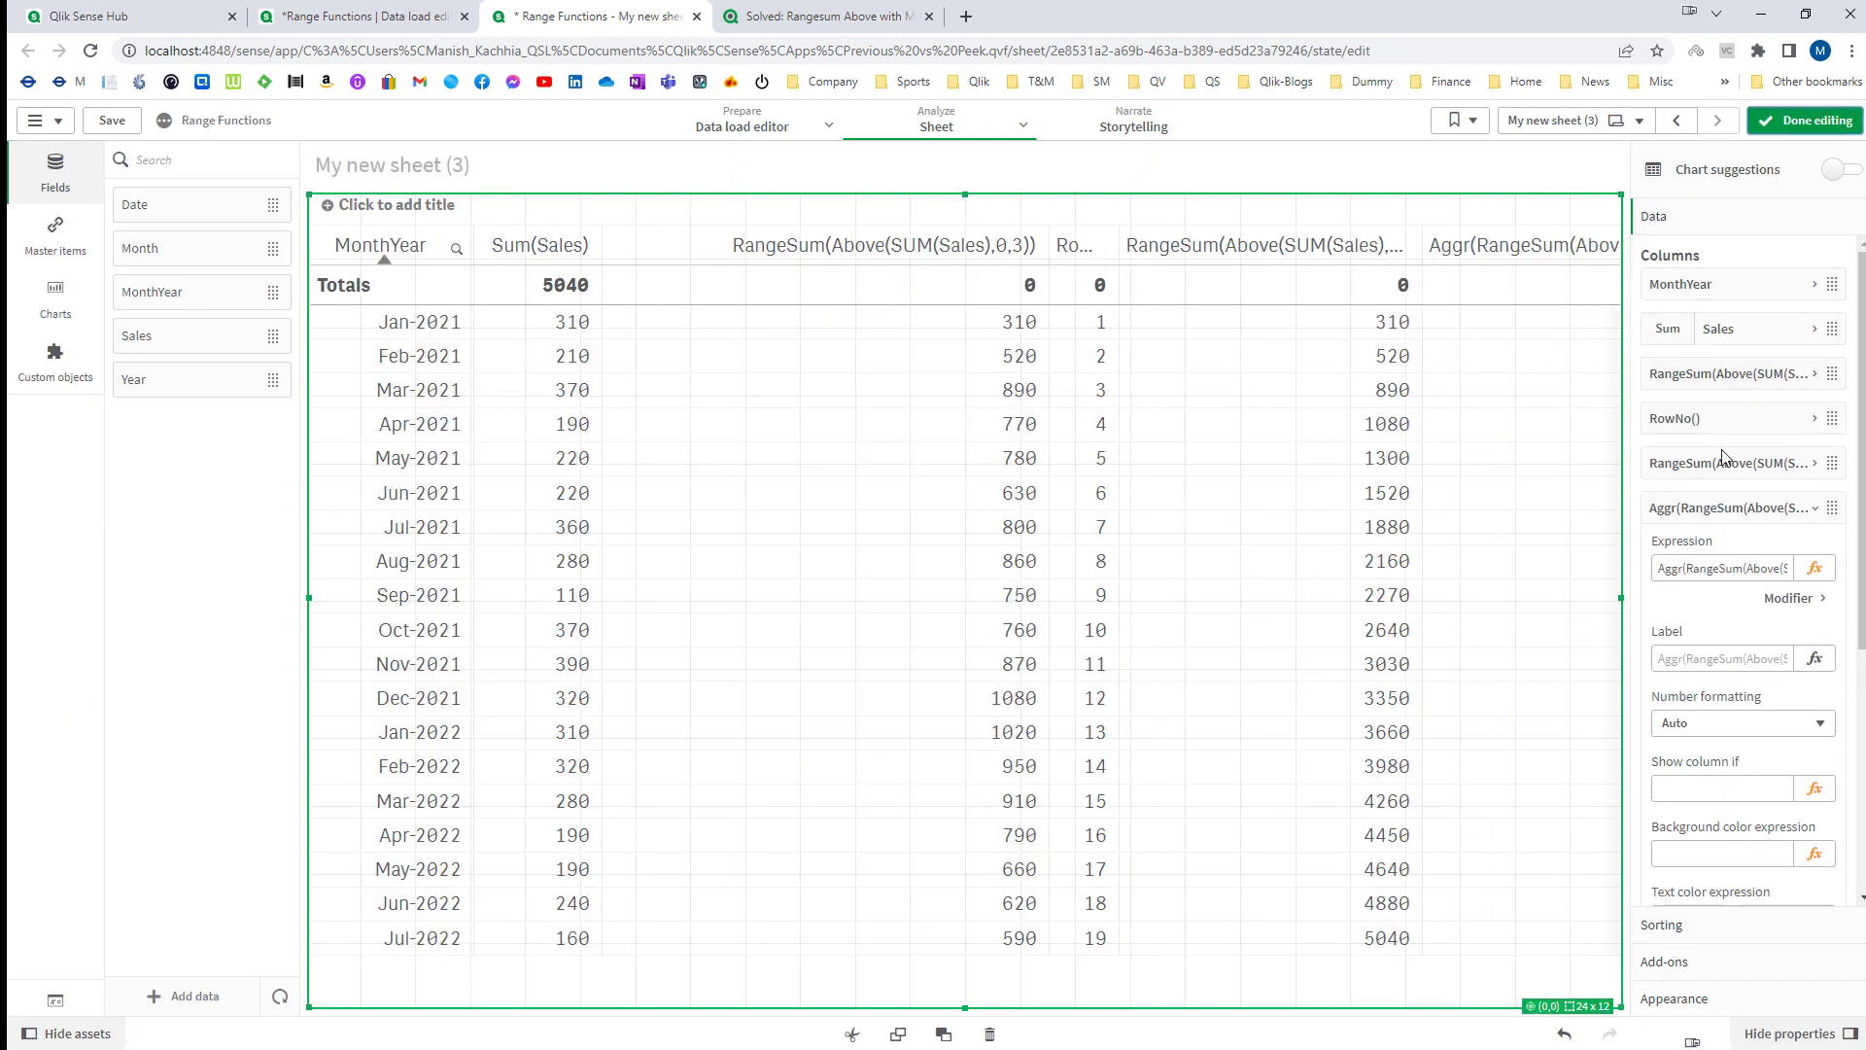
click(1707, 507)
right_click(1696, 464)
click(1636, 401)
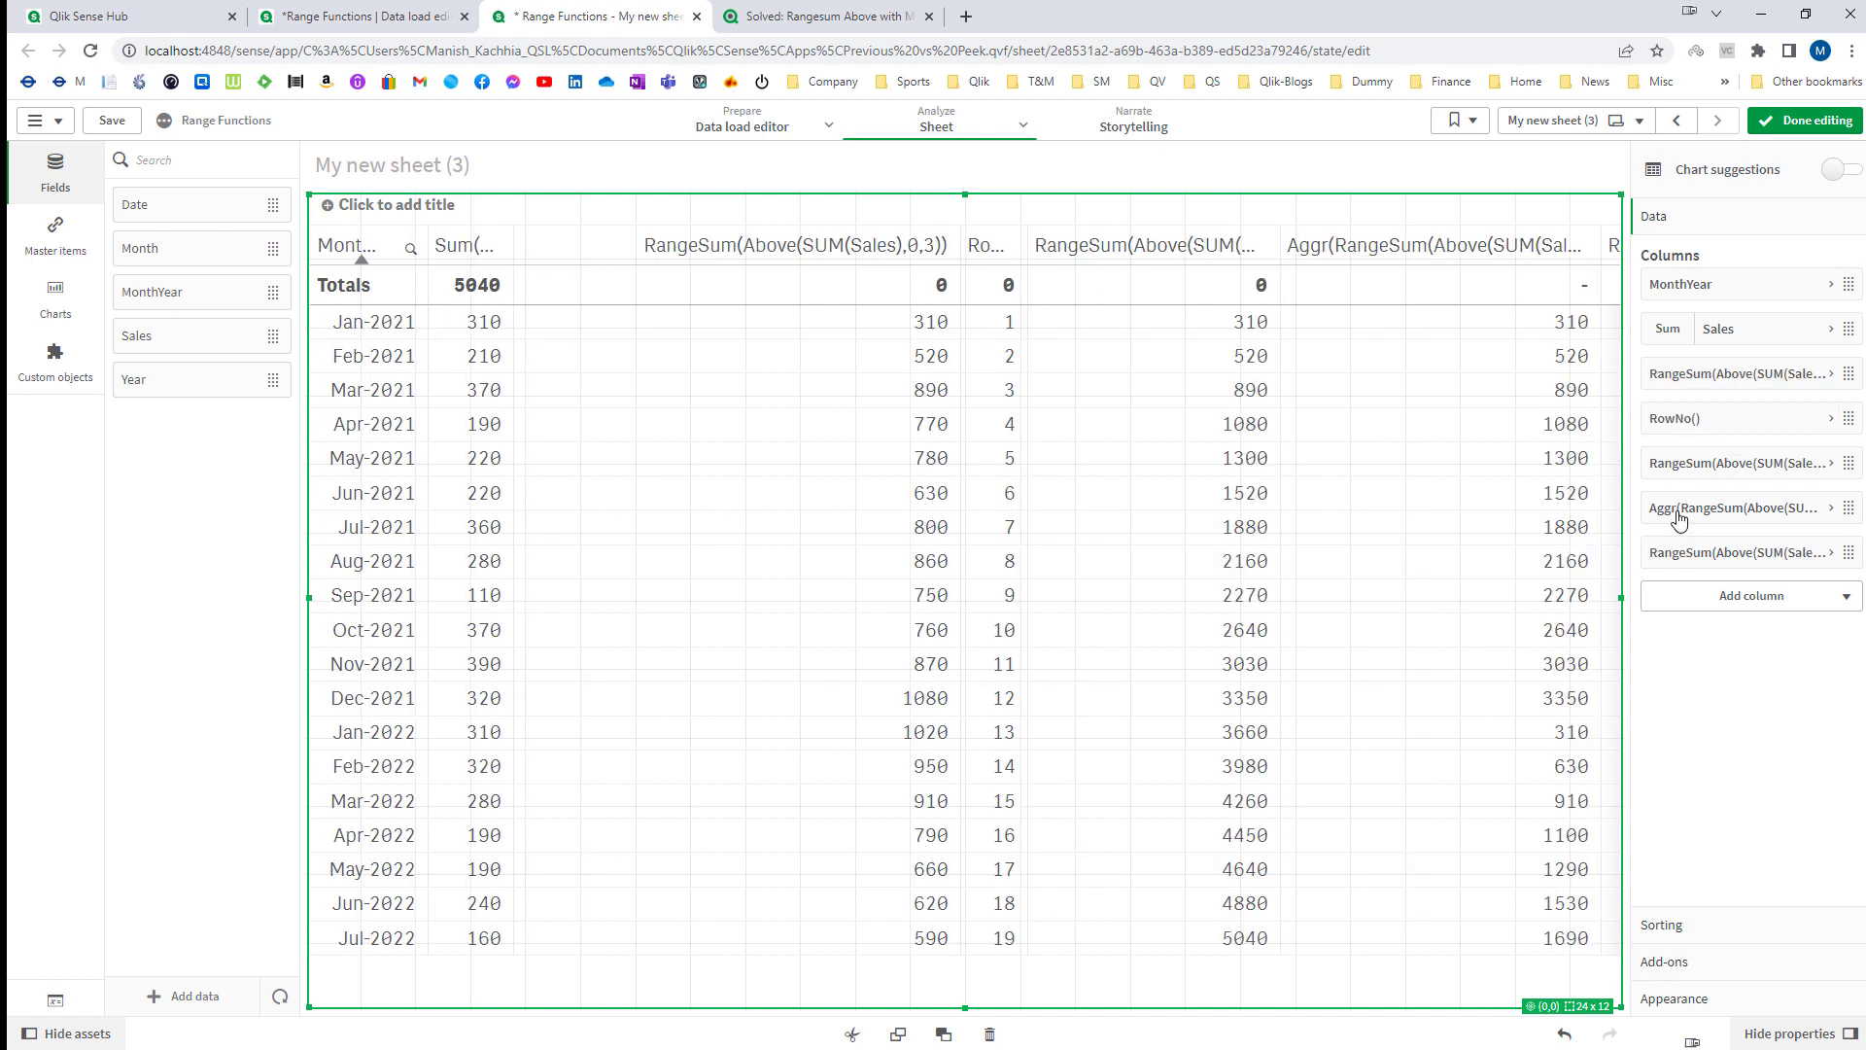
- Change the new duplicate's expression to RangeAvg(Above(SUM(Sales),0,RowNo())) and move the column directly before RowNo()
click(1716, 552)
click(1813, 612)
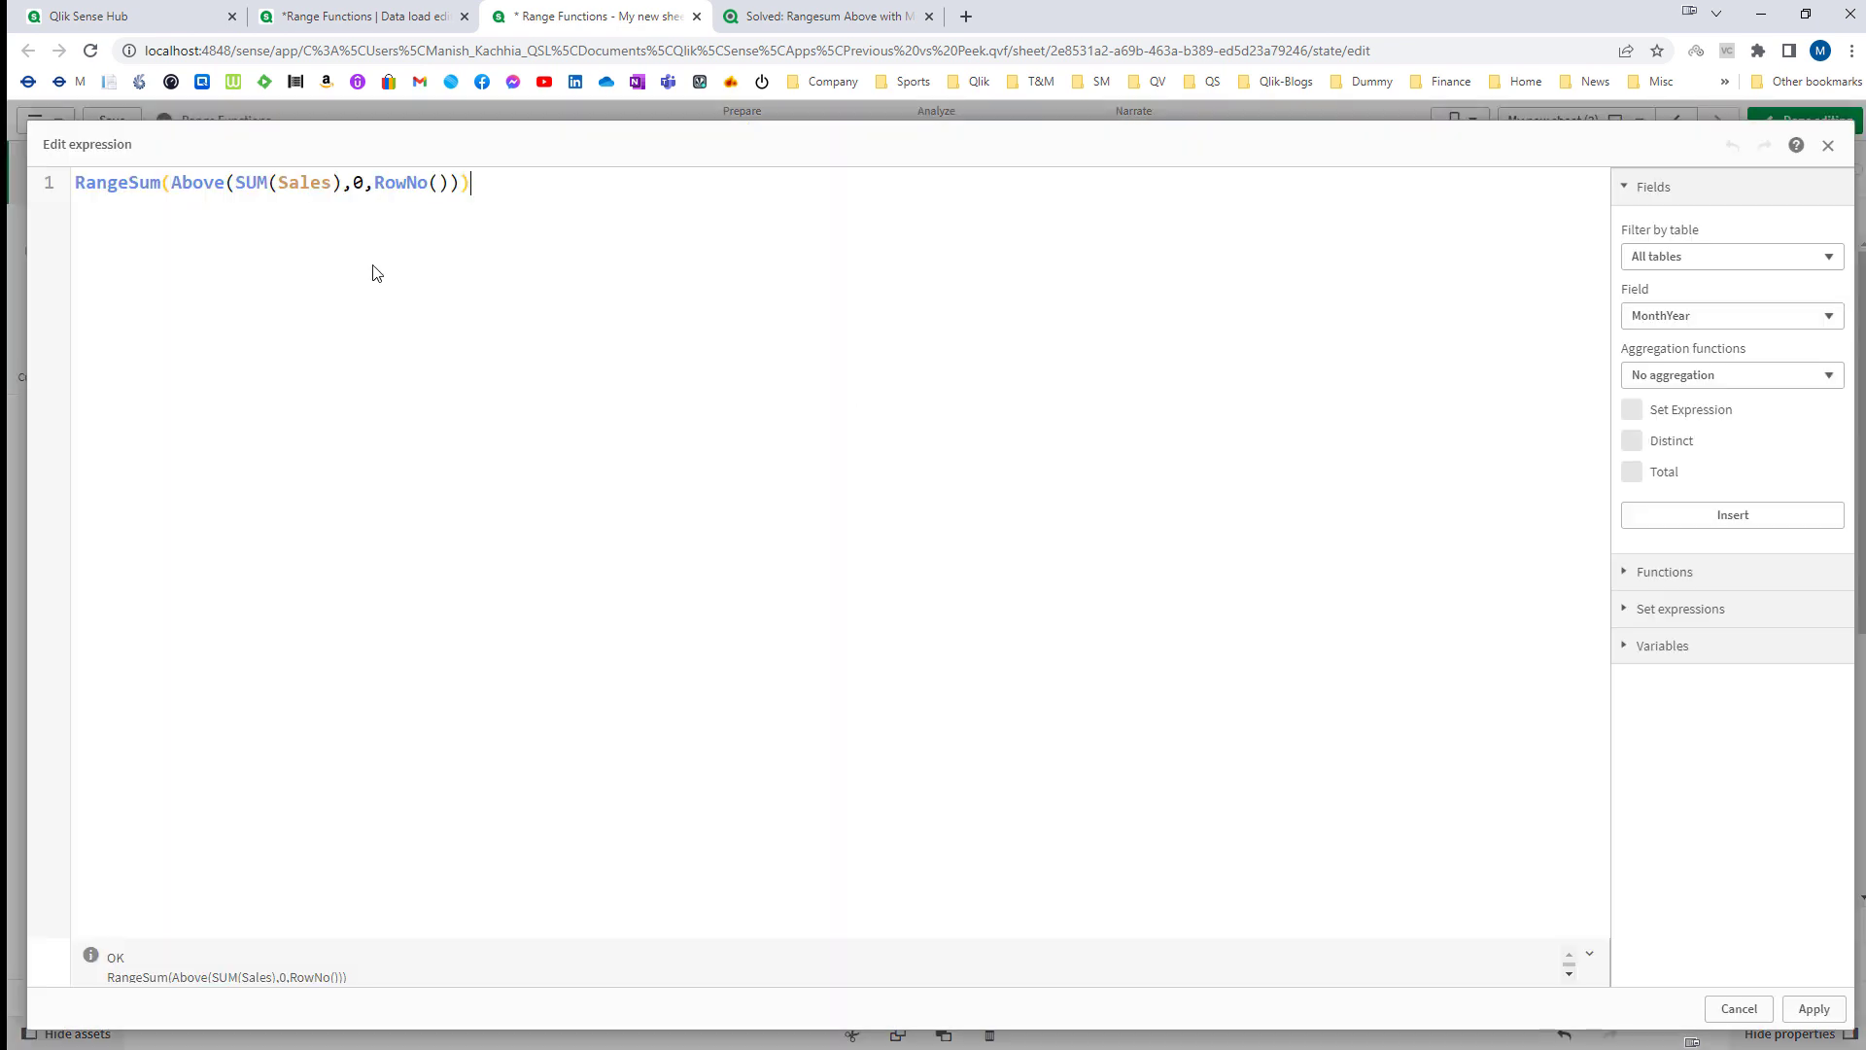
double_click(97, 184)
text(RangeAvg)
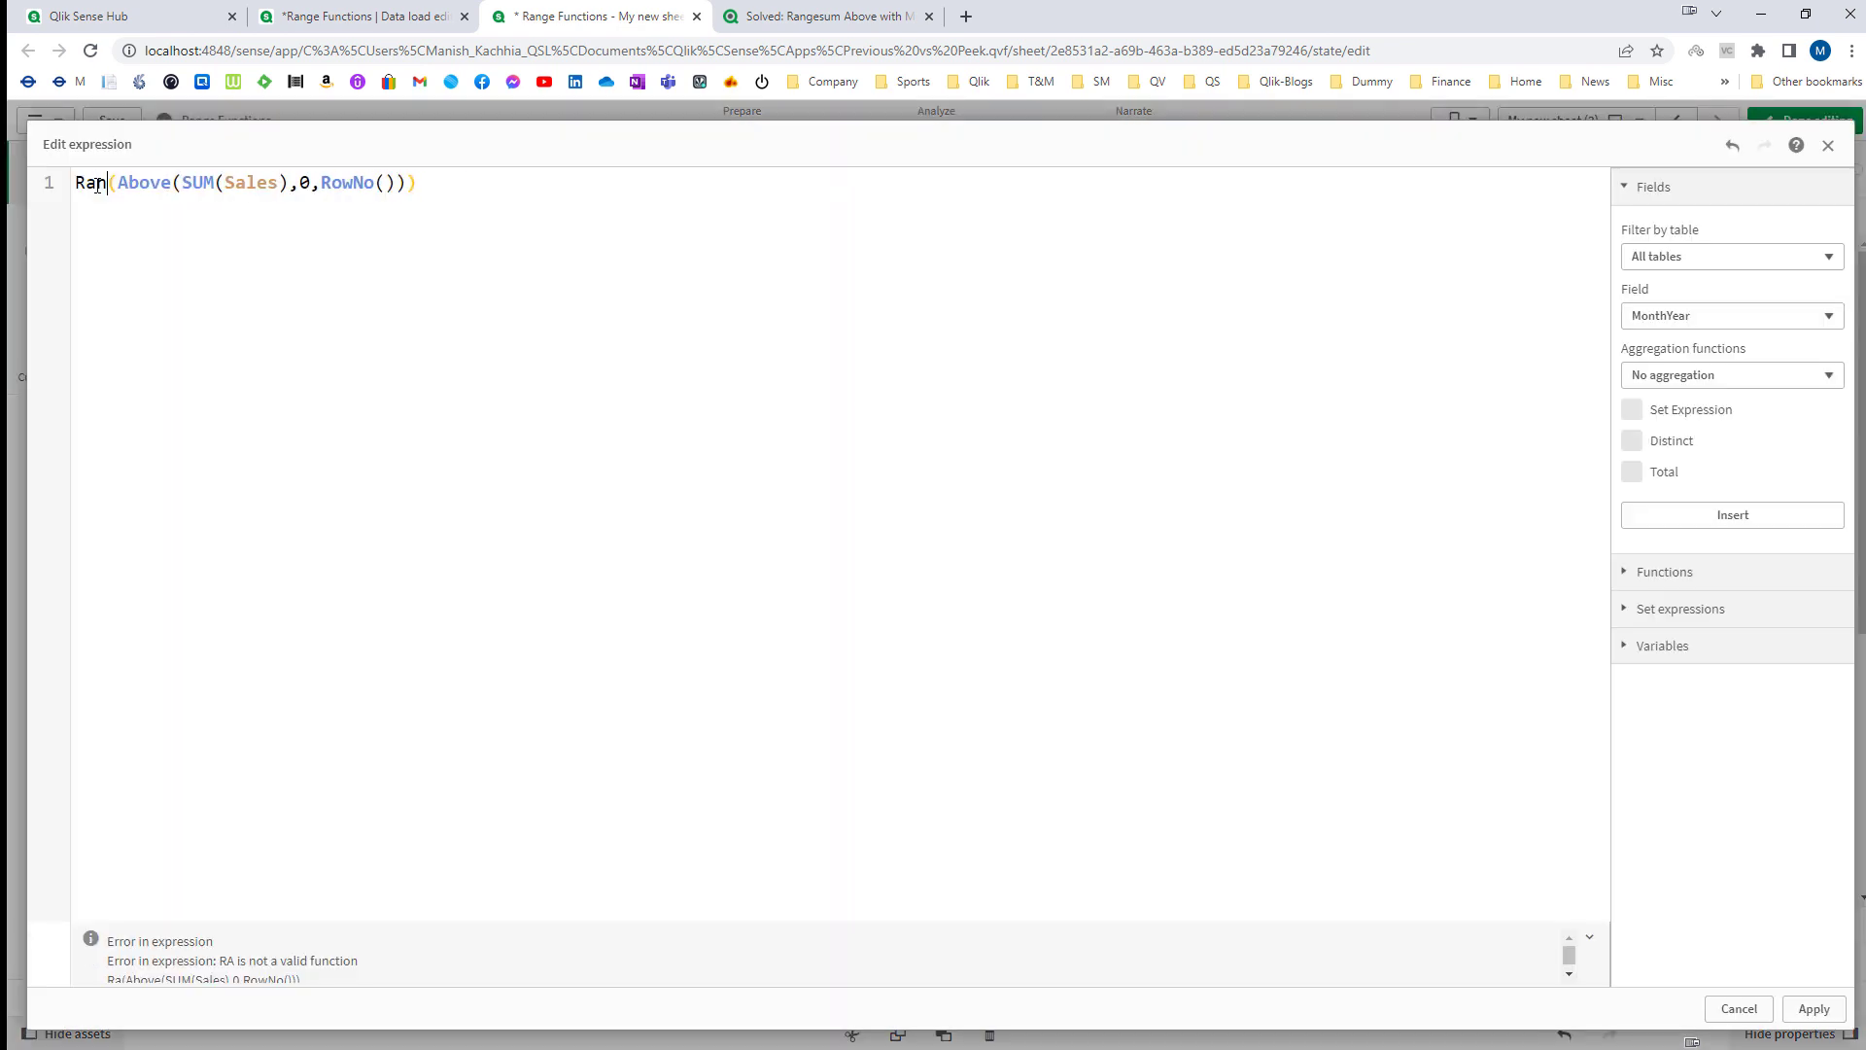
click(1813, 1008)
drag(1708, 551, 1711, 428)
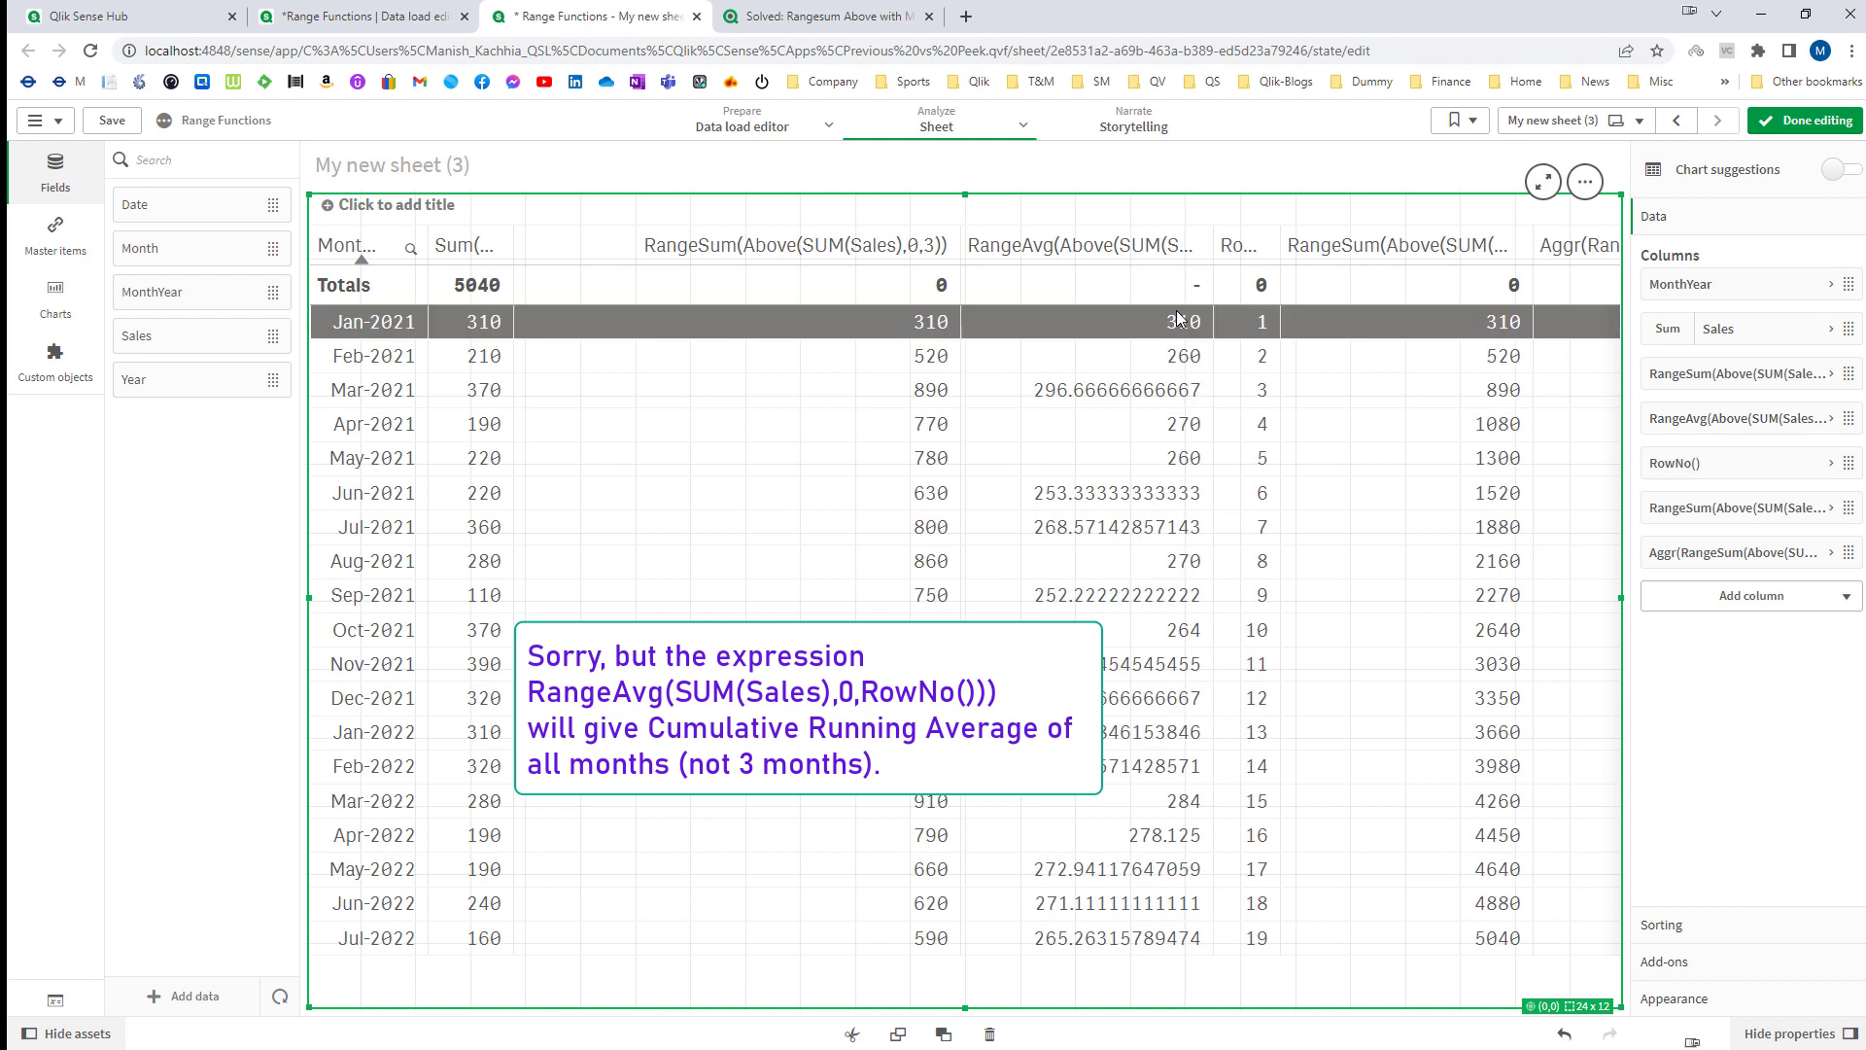